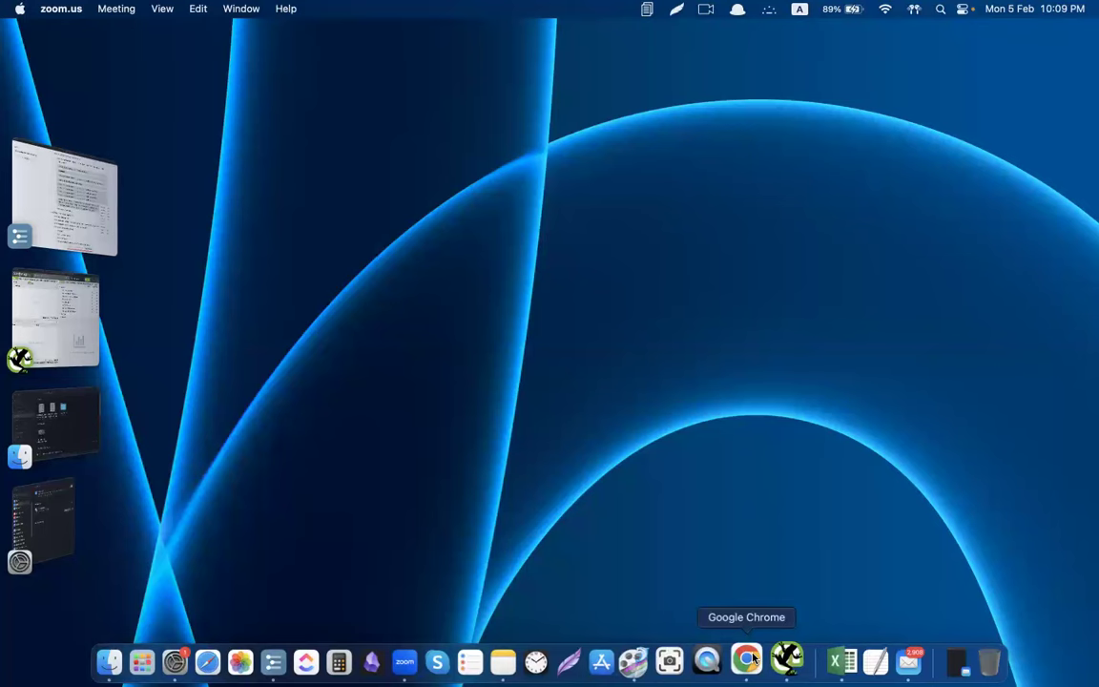
# Switch to Chrome and look over the On-Page SEO Checklist Template and the Rankings.io SEO Checklist spreadsheets.
pyautogui.click(753, 658)
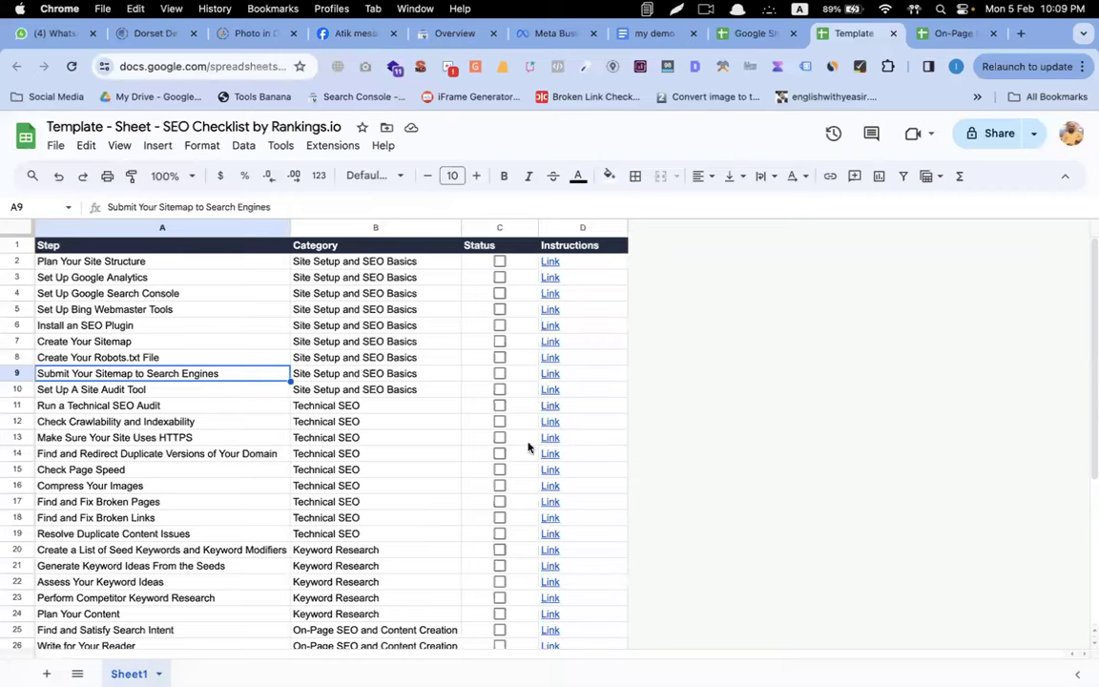
pyautogui.click(953, 32)
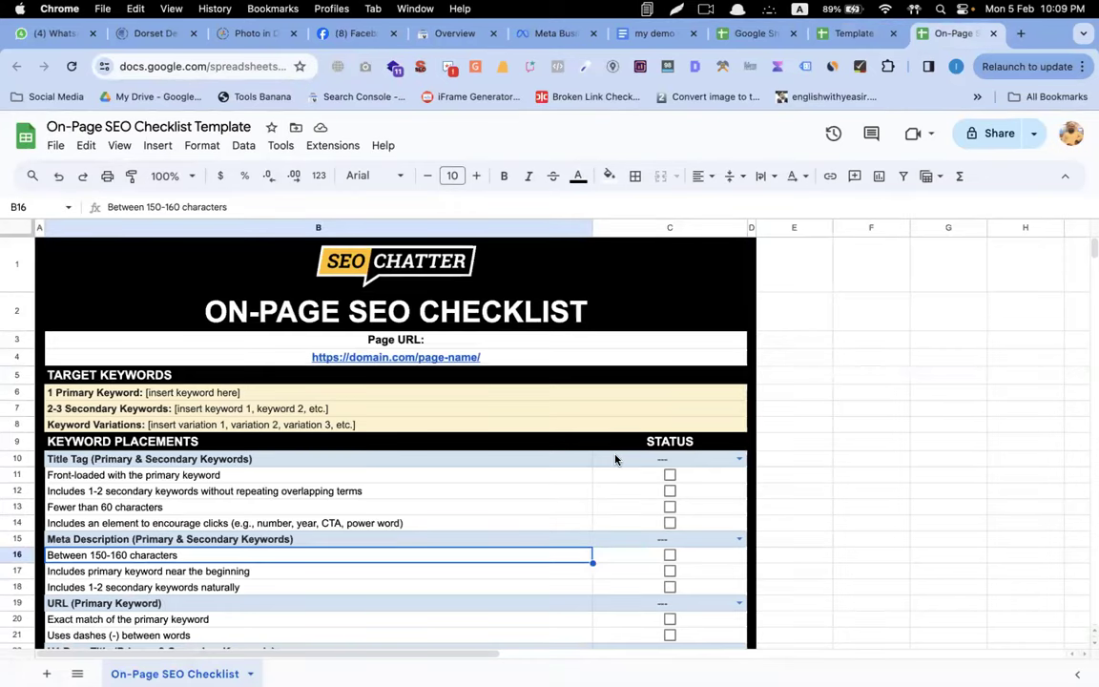
pyautogui.scroll(-3, 614, 459)
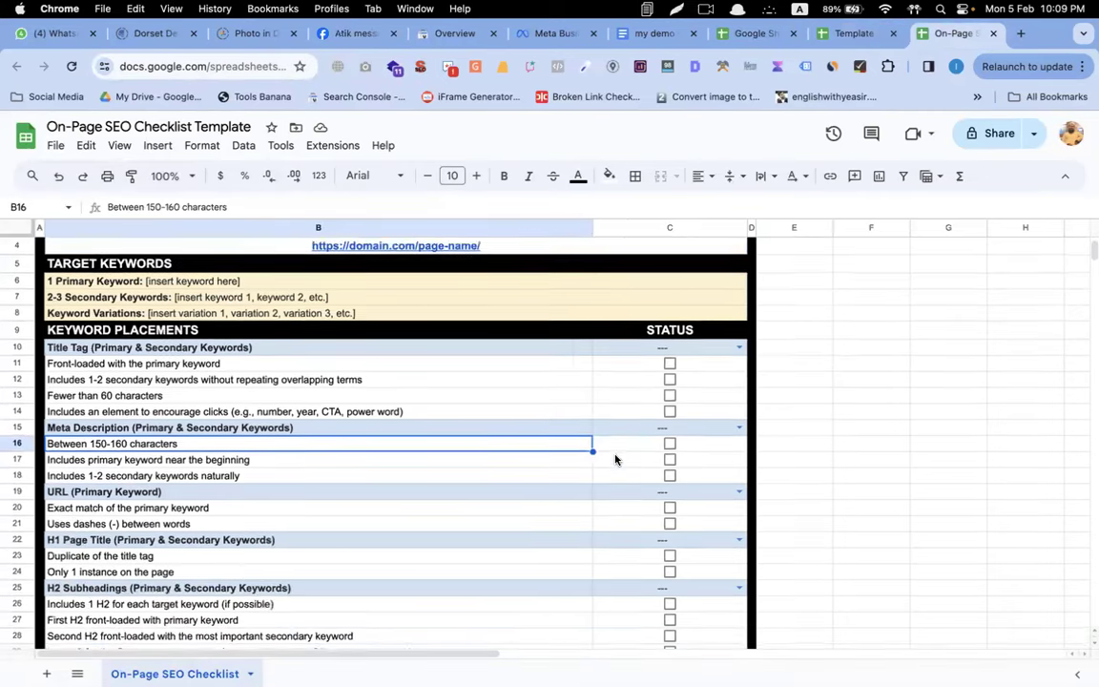
pyautogui.scroll(3, 613, 459)
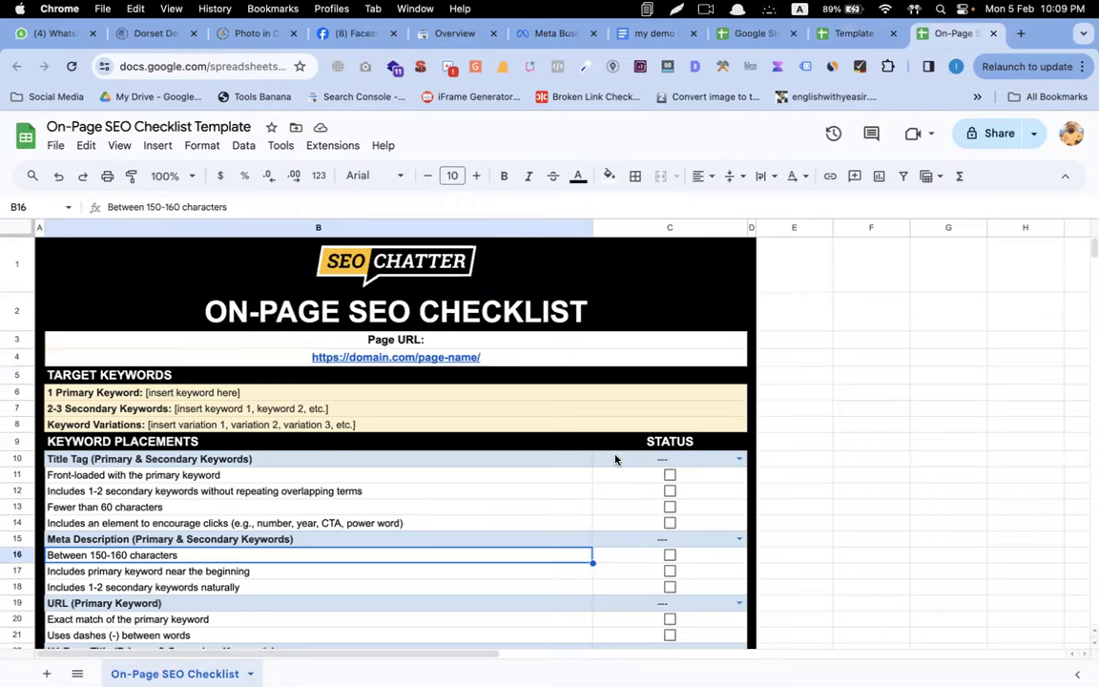
pyautogui.click(848, 35)
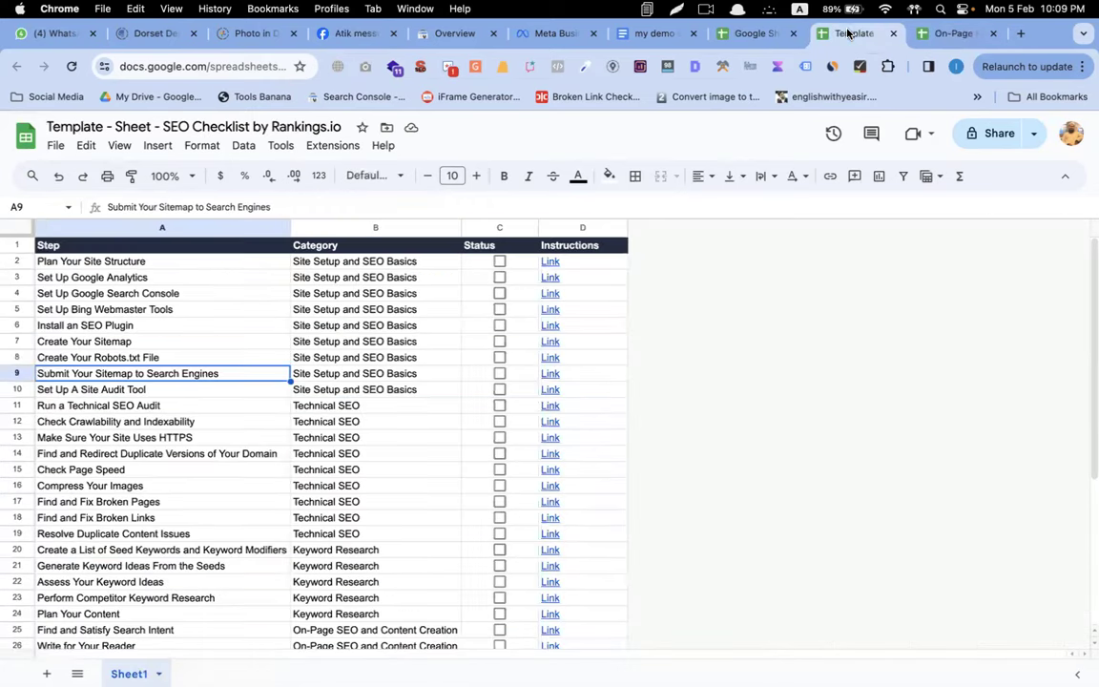
# Open the "my demo sheet seo audit" document and look over its header and the first page of the audit table.
pyautogui.click(637, 35)
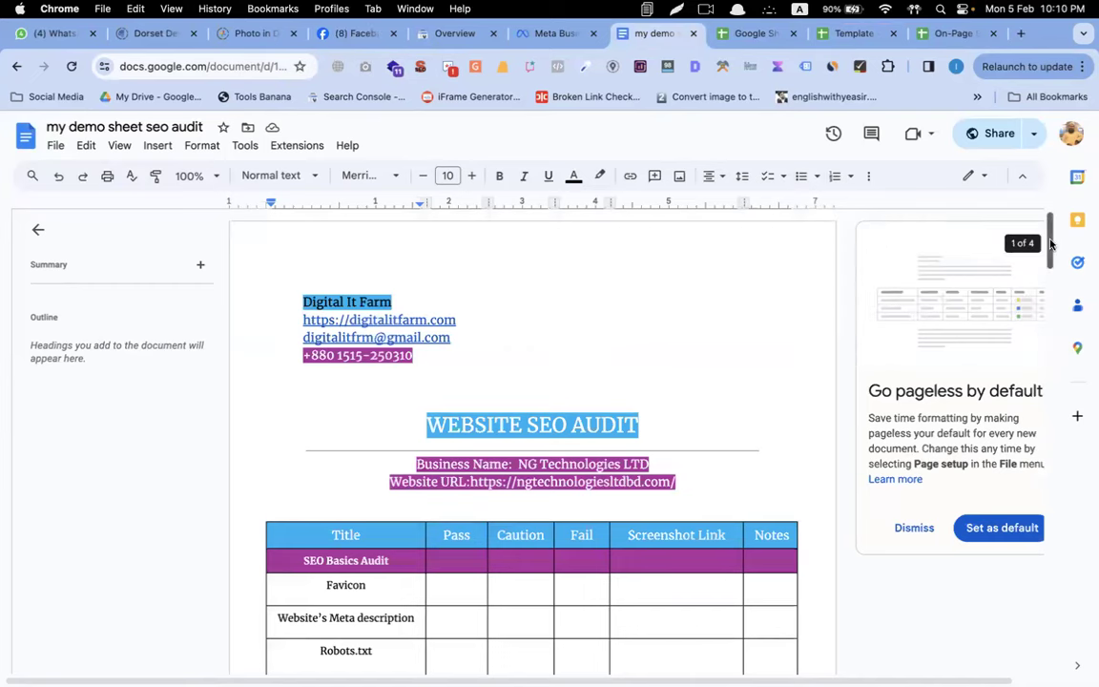
pyautogui.click(1048, 305)
pyautogui.moveTo(1047, 313); pyautogui.dragTo(1048, 229)
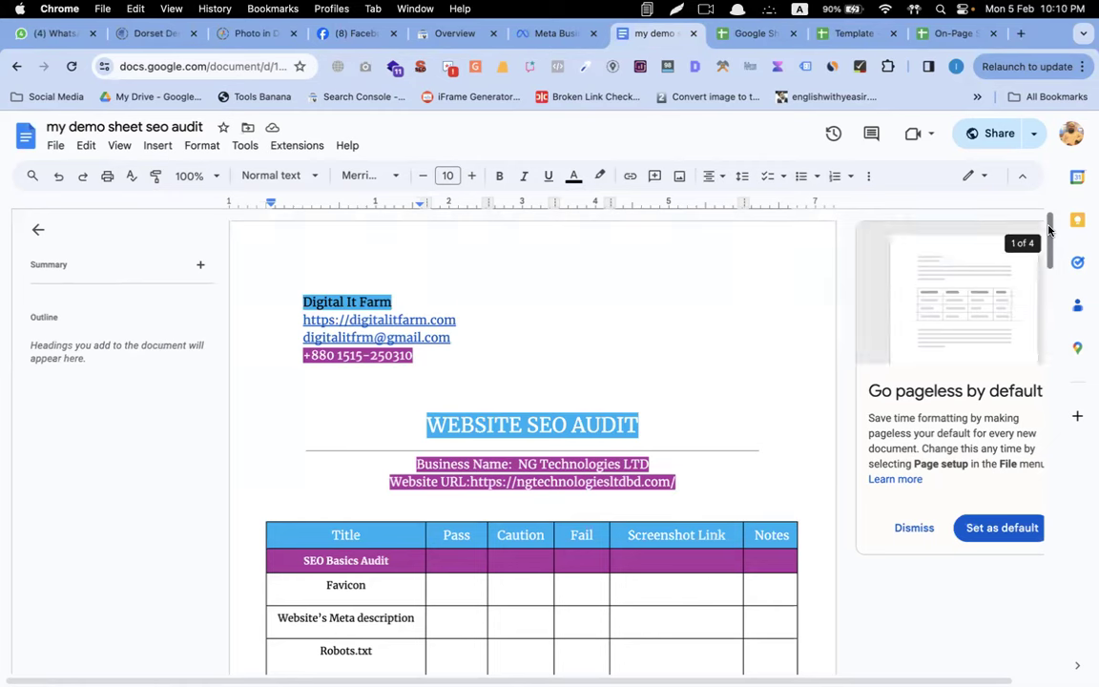
pyautogui.scroll(-3, 618, 510)
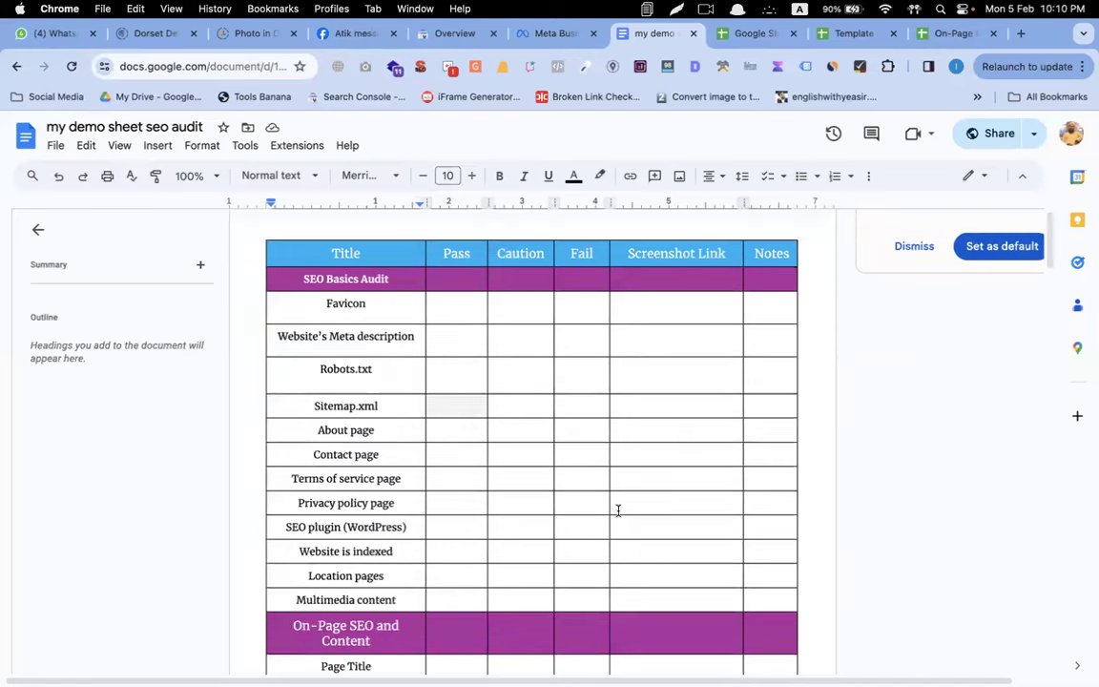
pyautogui.scroll(-1, 618, 511)
pyautogui.scroll(-2, 618, 510)
pyautogui.scroll(4, 618, 510)
pyautogui.scroll(2, 618, 510)
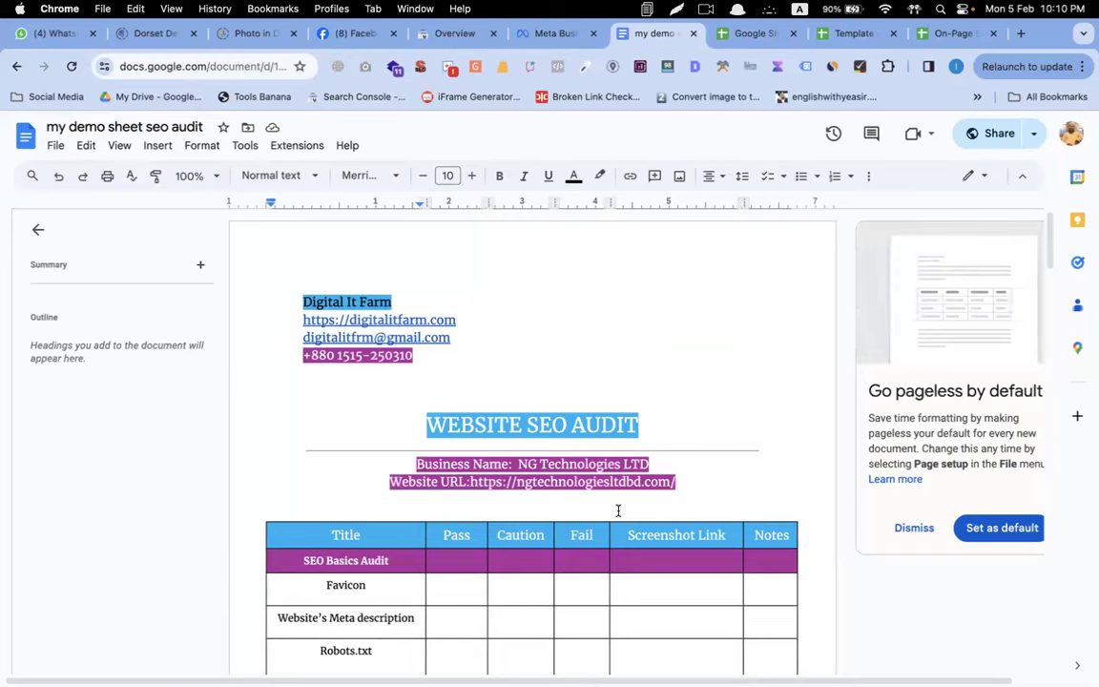
pyautogui.scroll(-5, 618, 510)
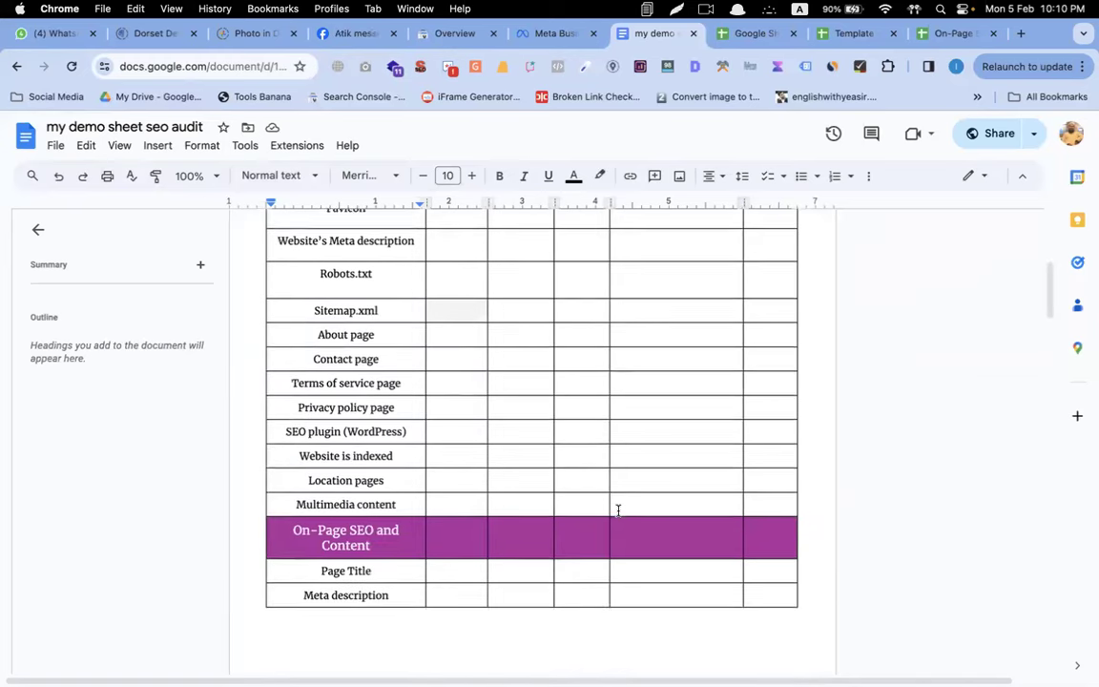
pyautogui.scroll(3, 618, 510)
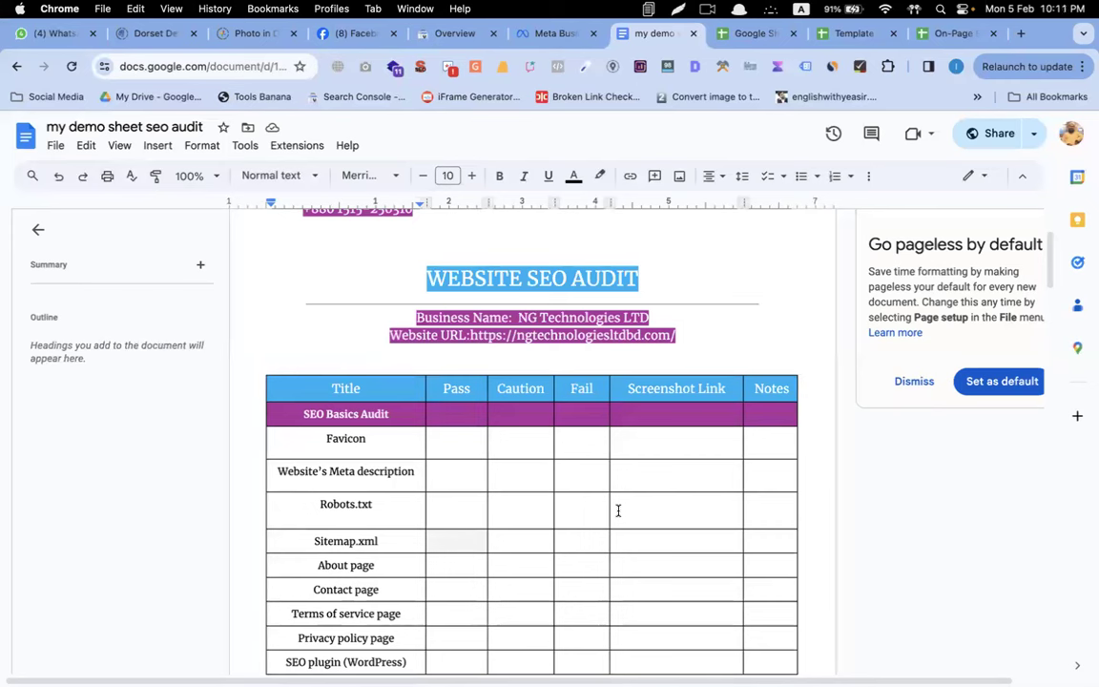
# Read through the audit table's SEO Basics, On-Page SEO and Content, and Technical SEO checklist items.
pyautogui.scroll(-3, 618, 511)
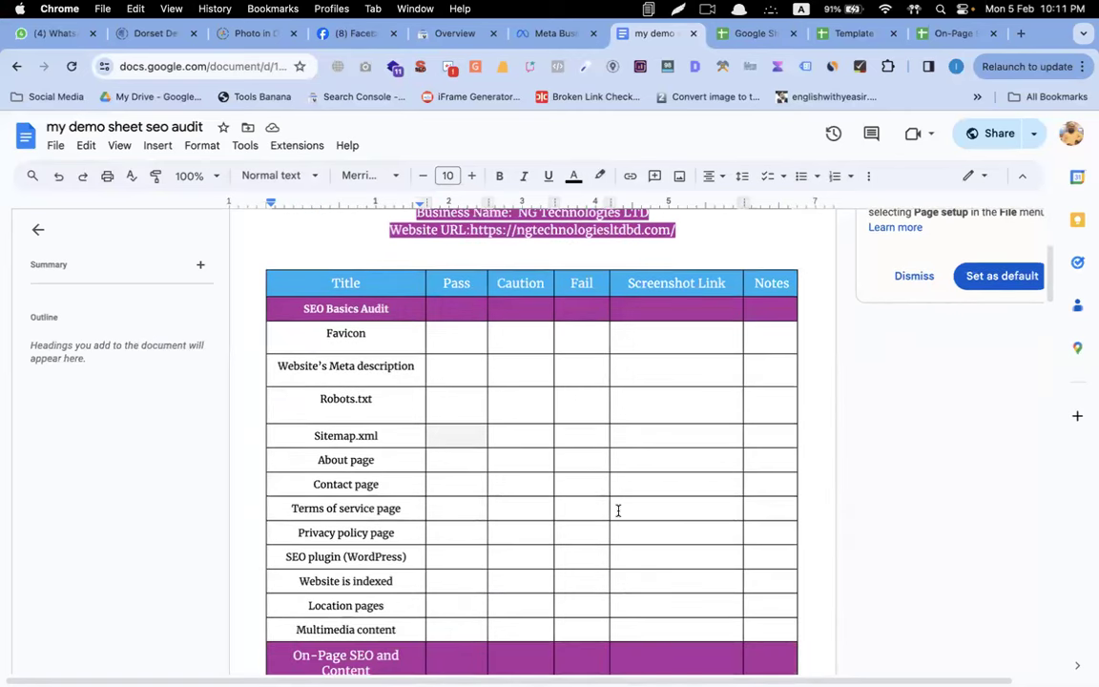
pyautogui.scroll(-2, 618, 510)
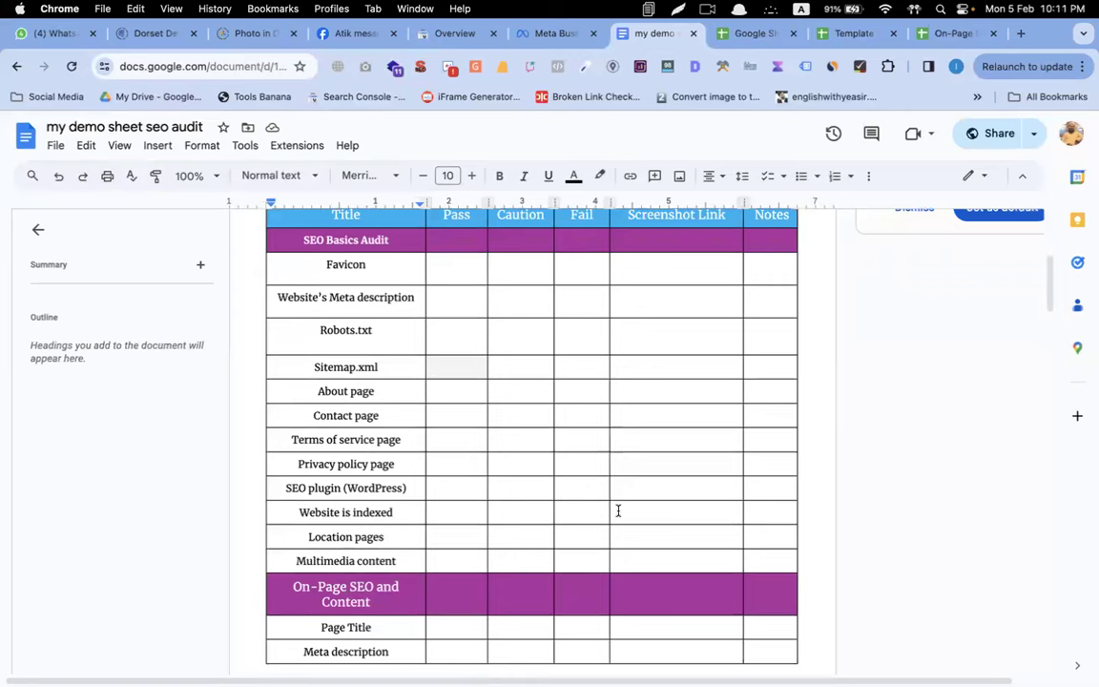
pyautogui.scroll(-2, 618, 510)
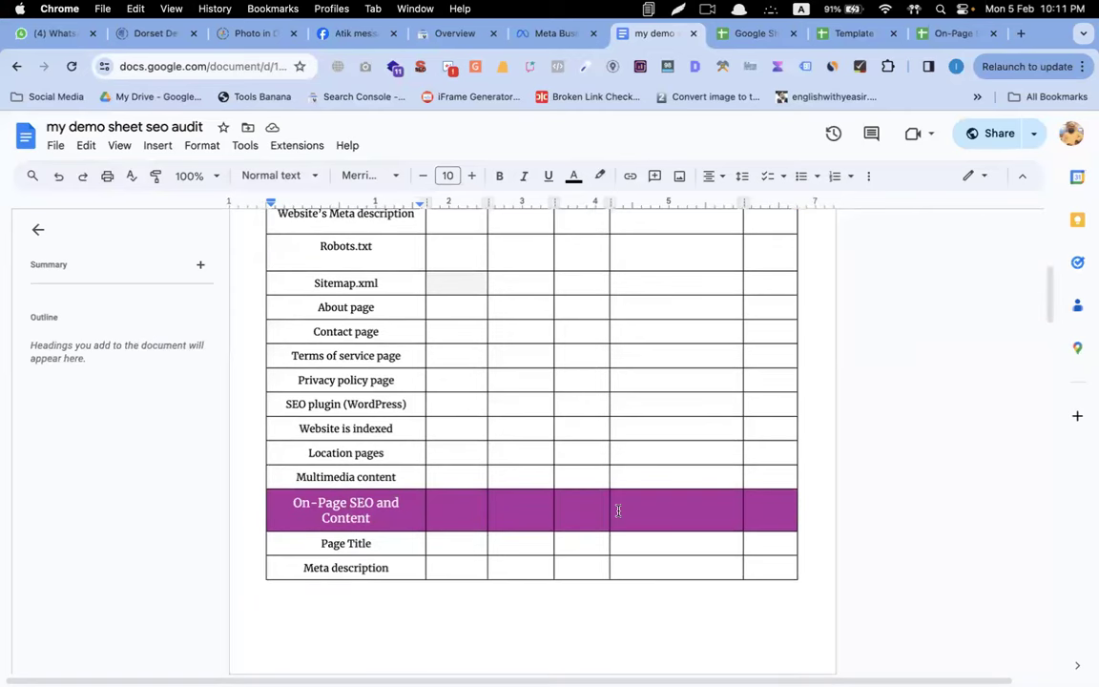
pyautogui.scroll(-3, 618, 511)
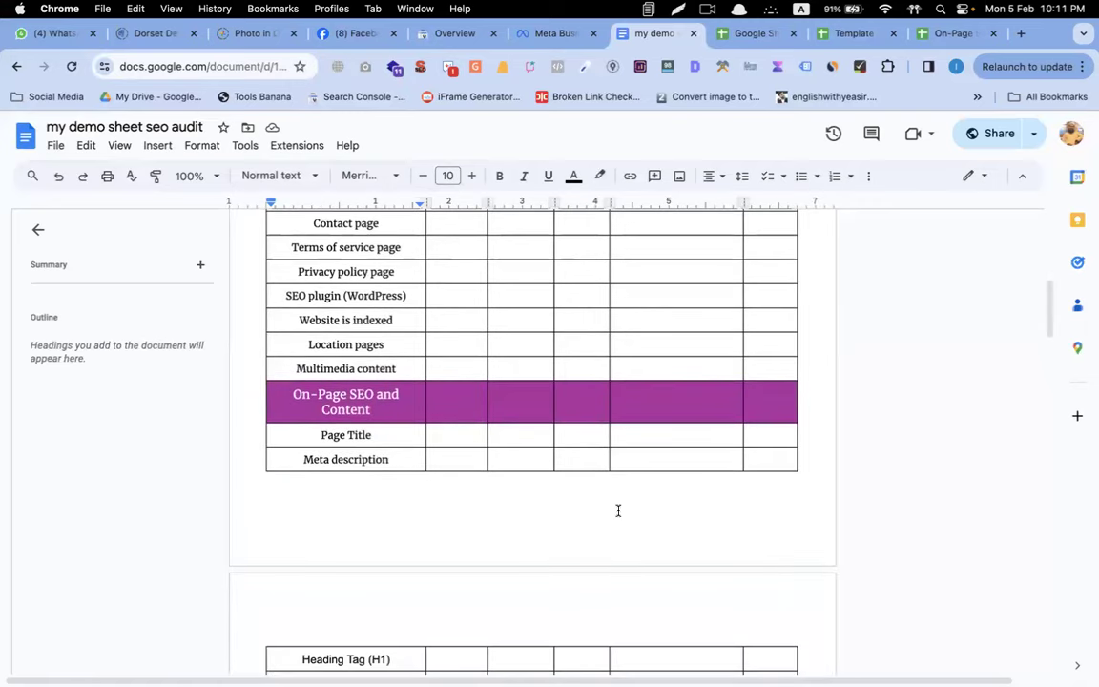
pyautogui.scroll(-2, 619, 510)
pyautogui.scroll(-2, 618, 511)
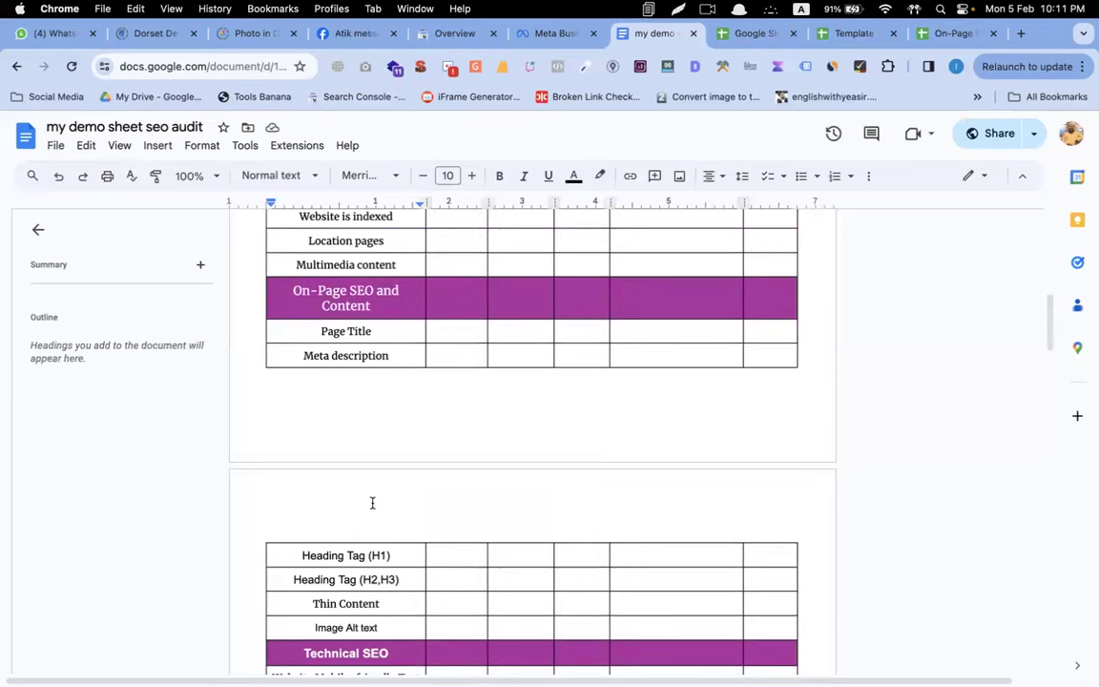
pyautogui.scroll(-3, 373, 503)
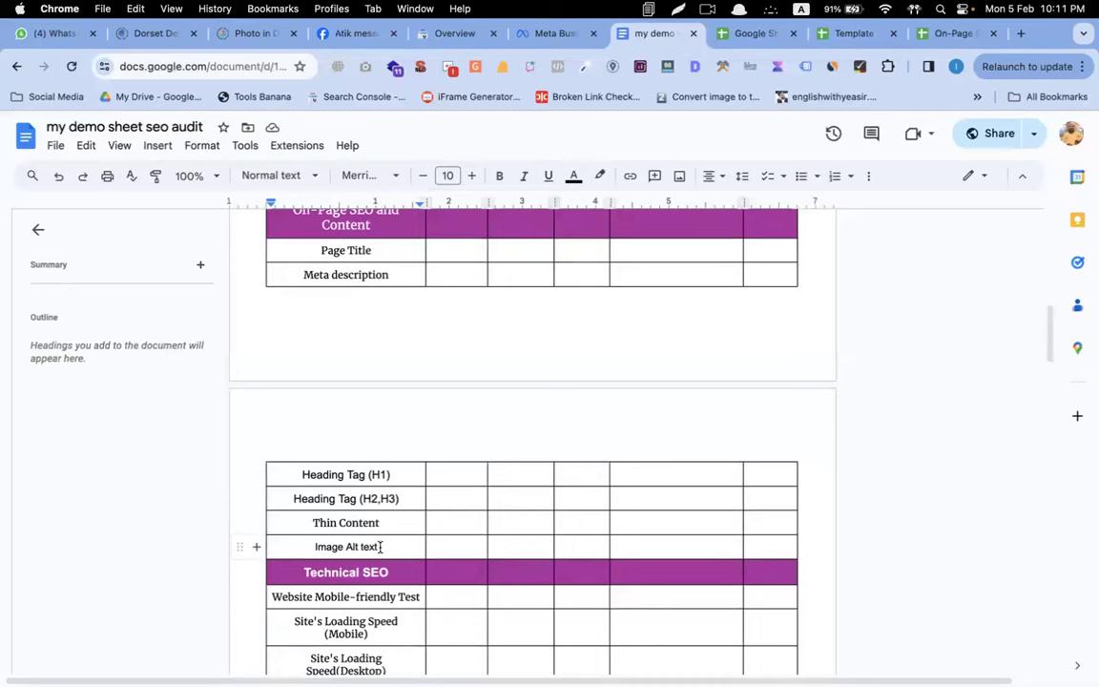
pyautogui.scroll(1, 380, 547)
pyautogui.scroll(-2, 380, 542)
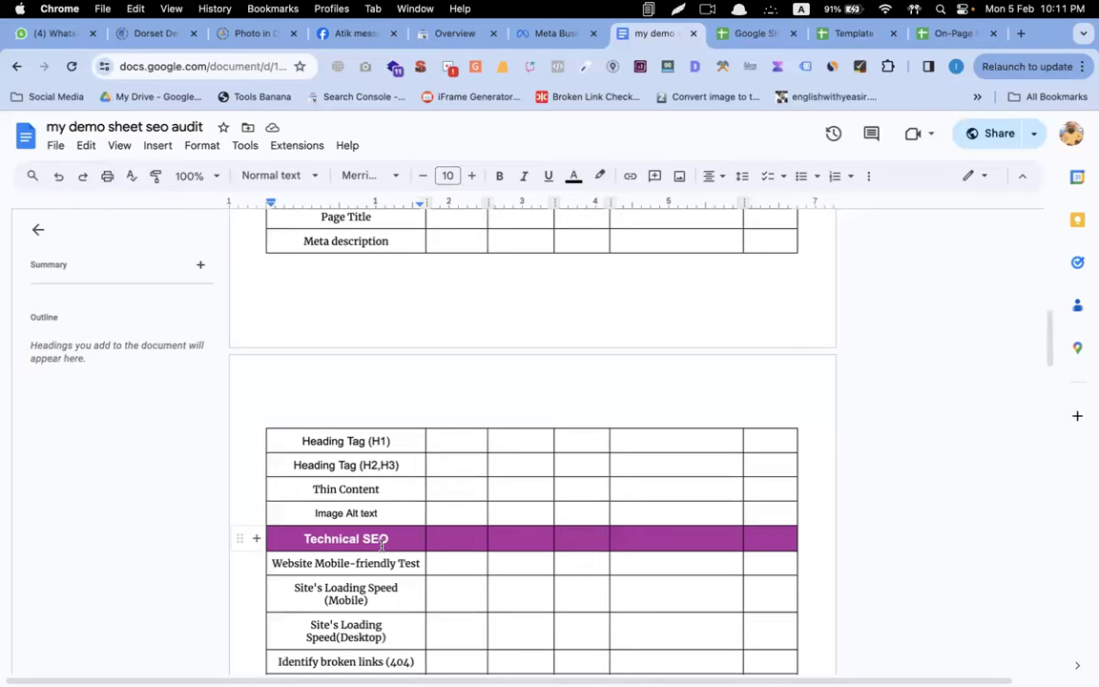
pyautogui.scroll(-4, 382, 543)
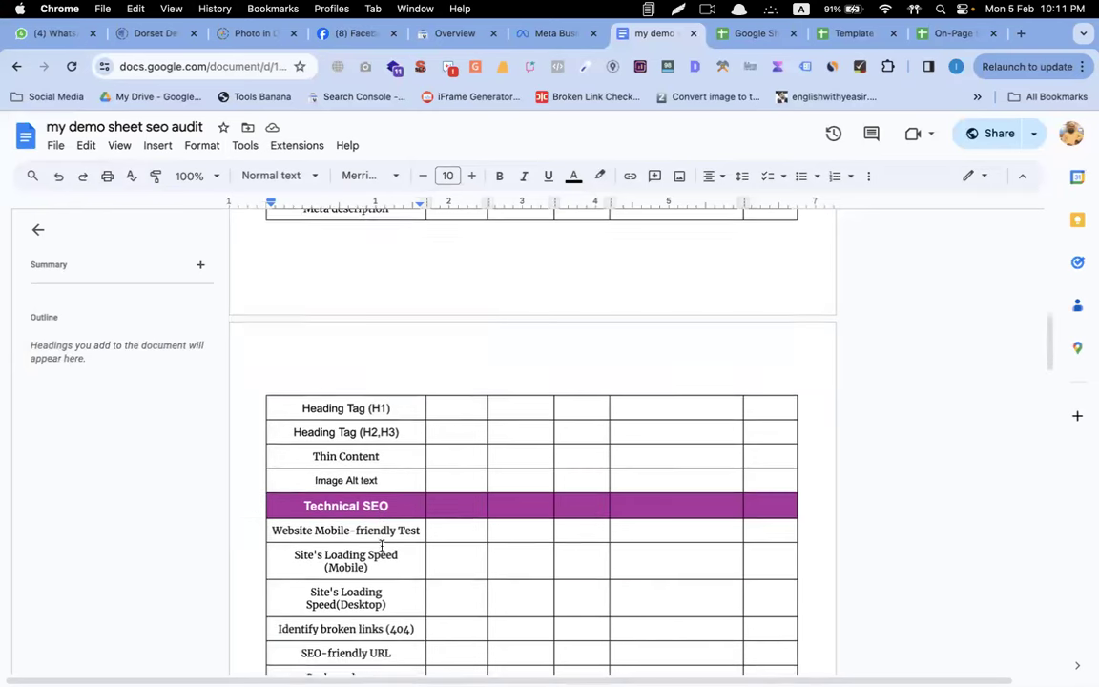
pyautogui.scroll(-2, 382, 545)
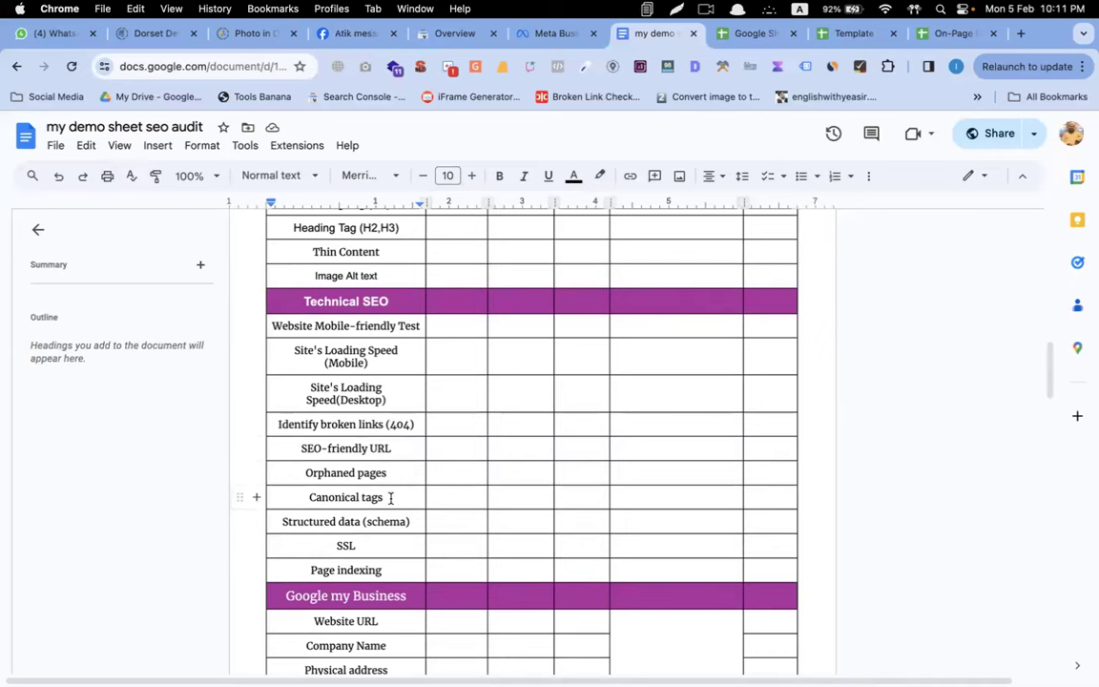
pyautogui.scroll(-2, 390, 497)
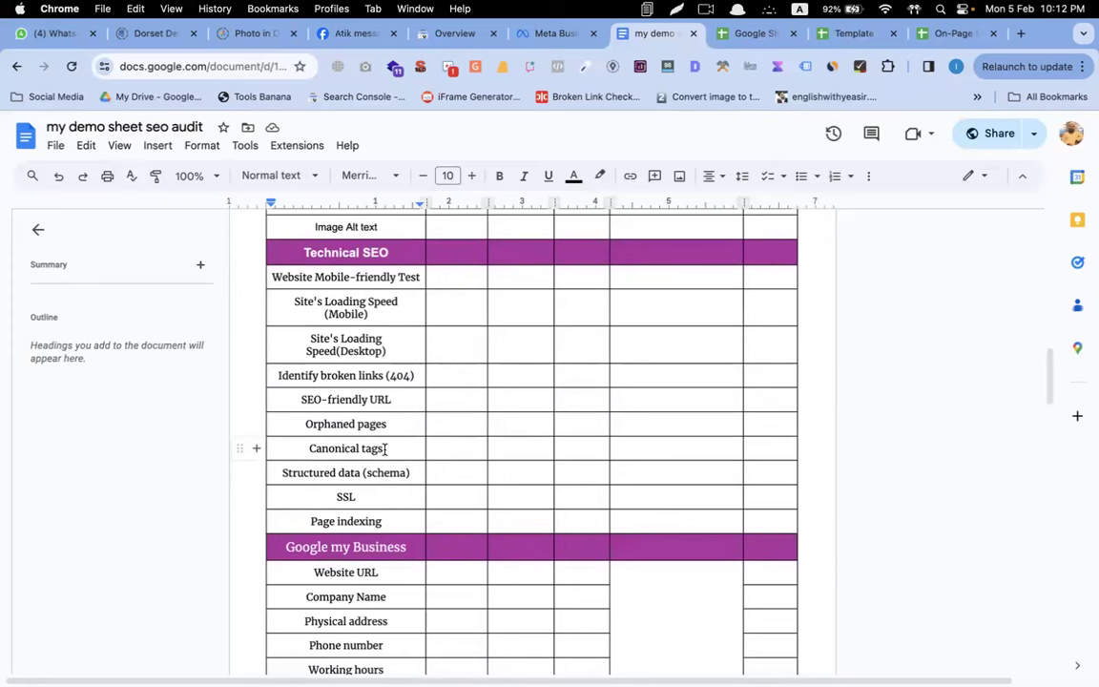
pyautogui.scroll(-2, 384, 450)
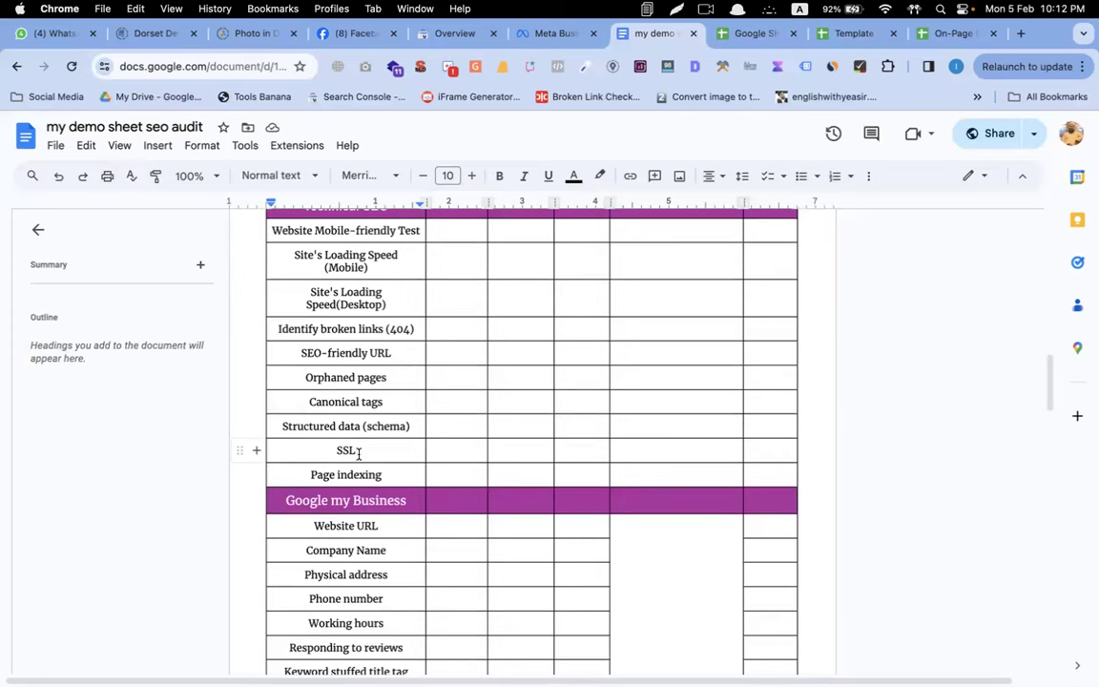
# Return to the SEO Basics Audit section and highlight the Robots.txt and Sitemap.xml title cells.
pyautogui.scroll(3, 359, 453)
pyautogui.scroll(4, 359, 454)
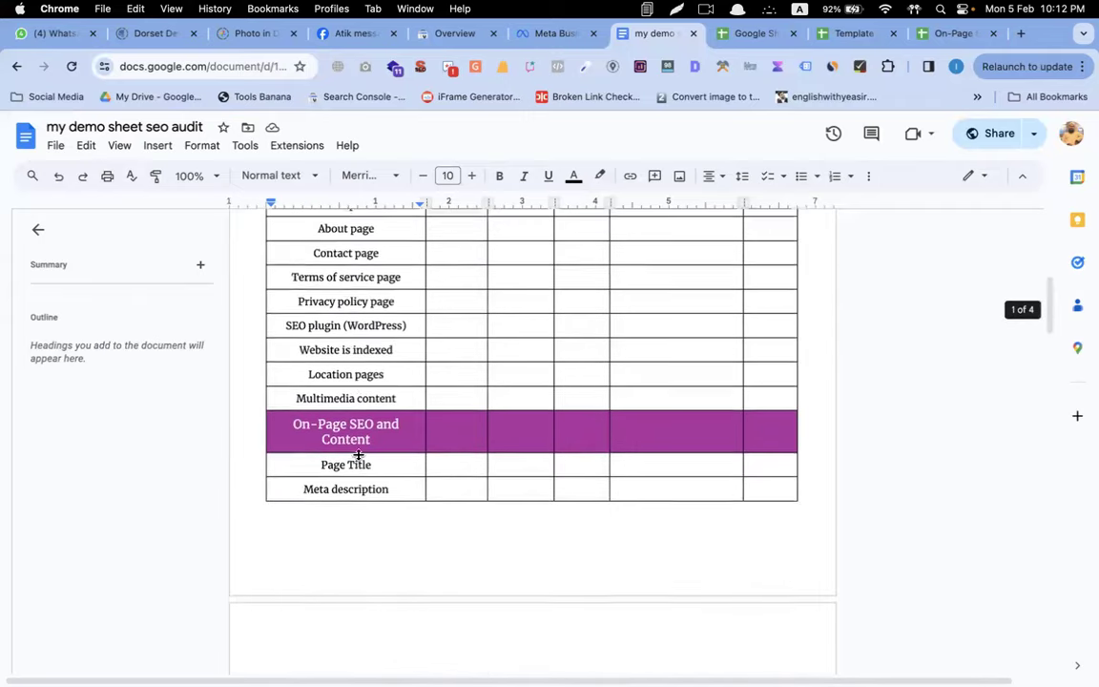
pyautogui.scroll(-1, 359, 454)
pyautogui.scroll(4, 359, 454)
pyautogui.scroll(4, 359, 455)
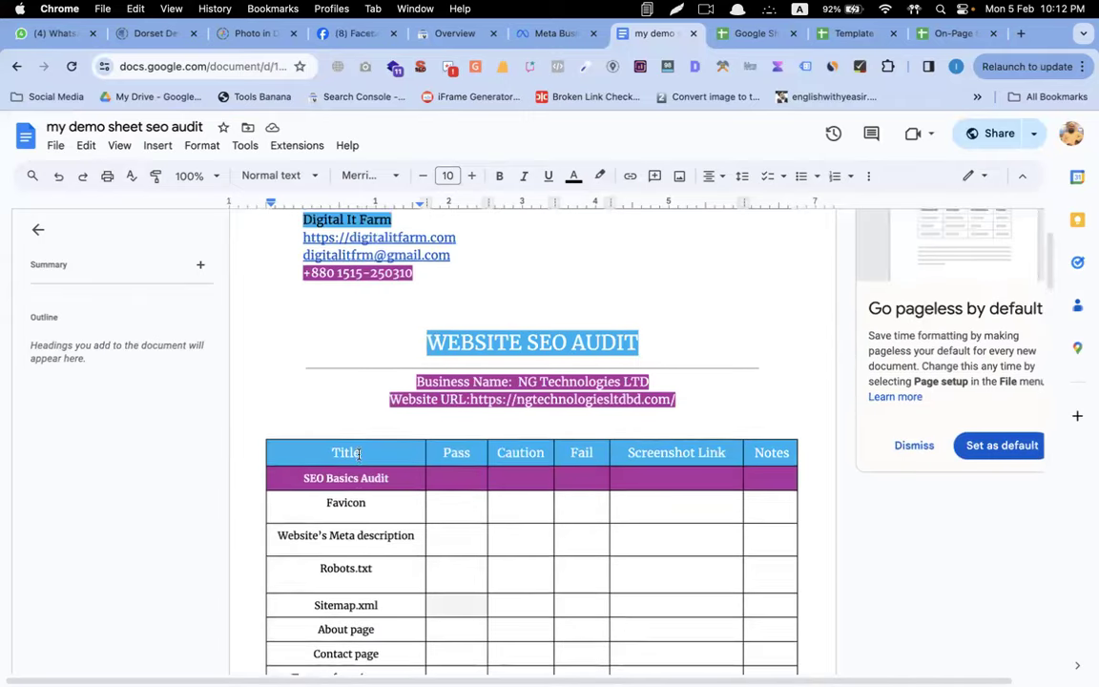
pyautogui.scroll(-1, 358, 454)
pyautogui.scroll(-2, 391, 531)
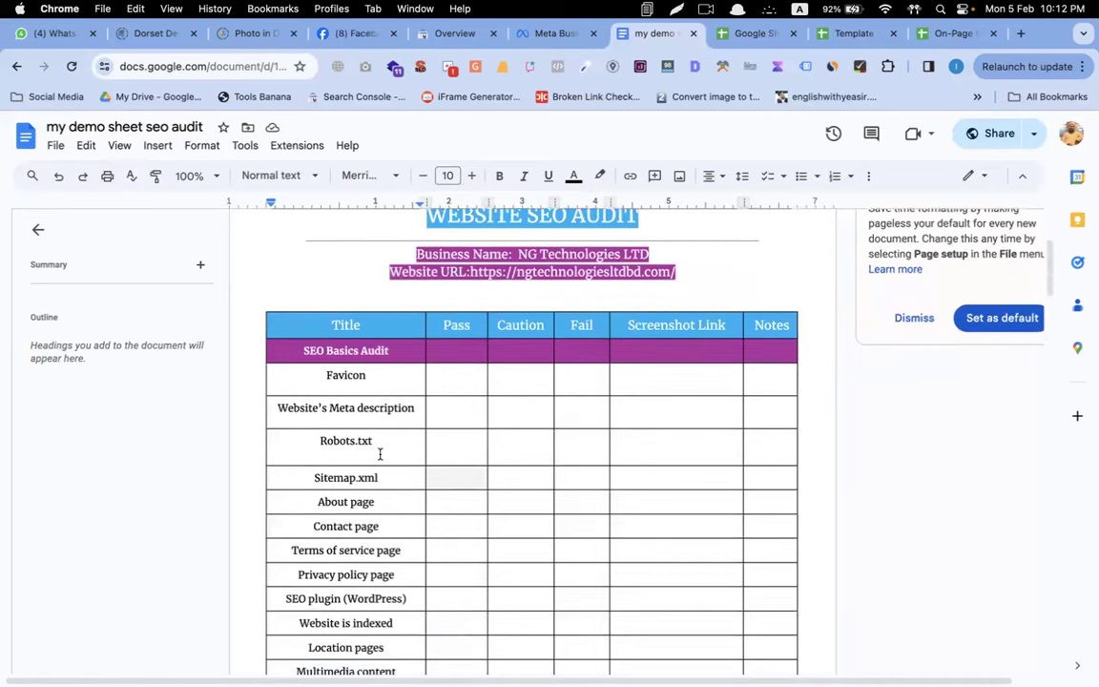
pyautogui.moveTo(397, 478); pyautogui.dragTo(290, 437)
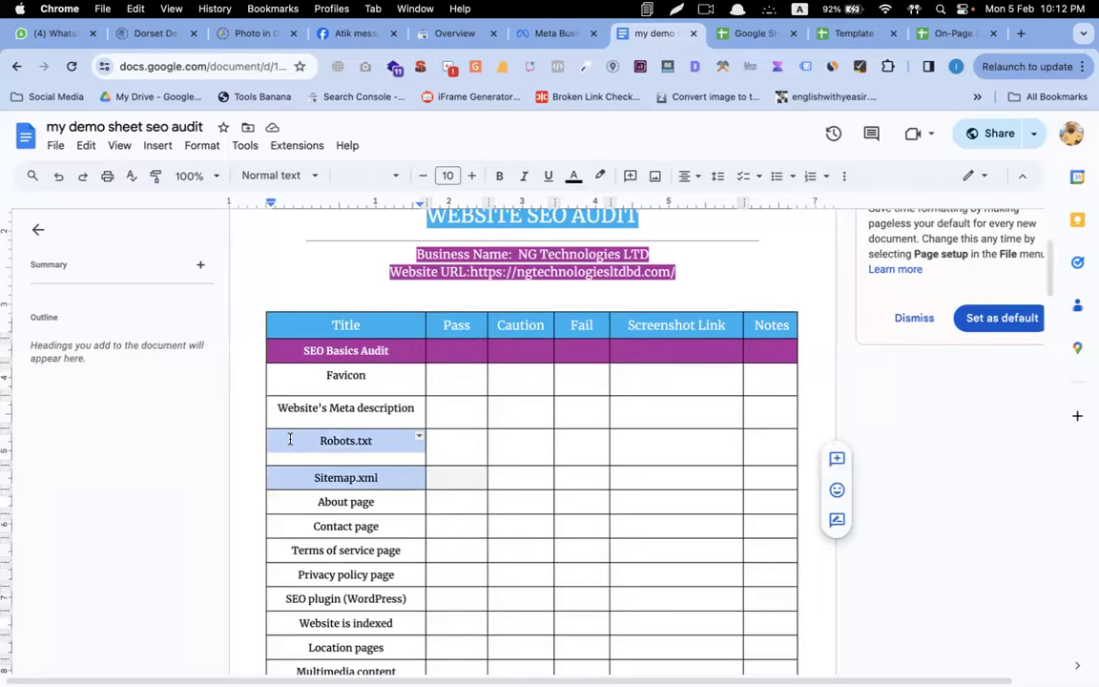
pyautogui.scroll(-3, 290, 439)
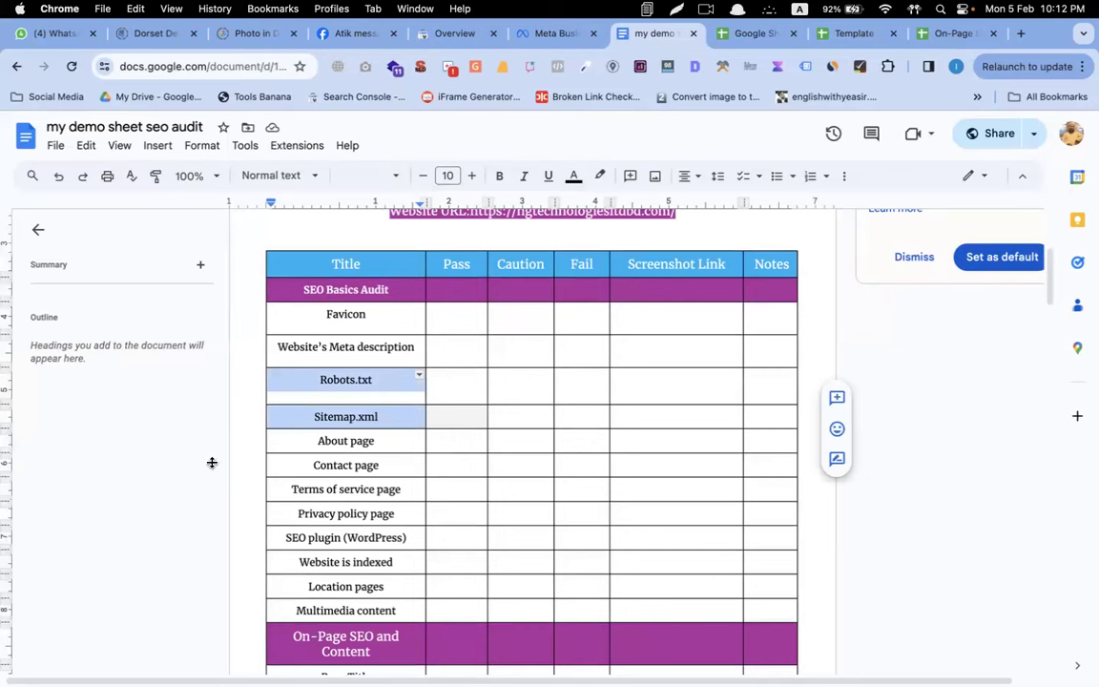
# Insert "home" before "Meta" in the Website's Meta description title, and compare it with the On-Page SEO and Content items.
pyautogui.click(328, 349)
pyautogui.write('home')
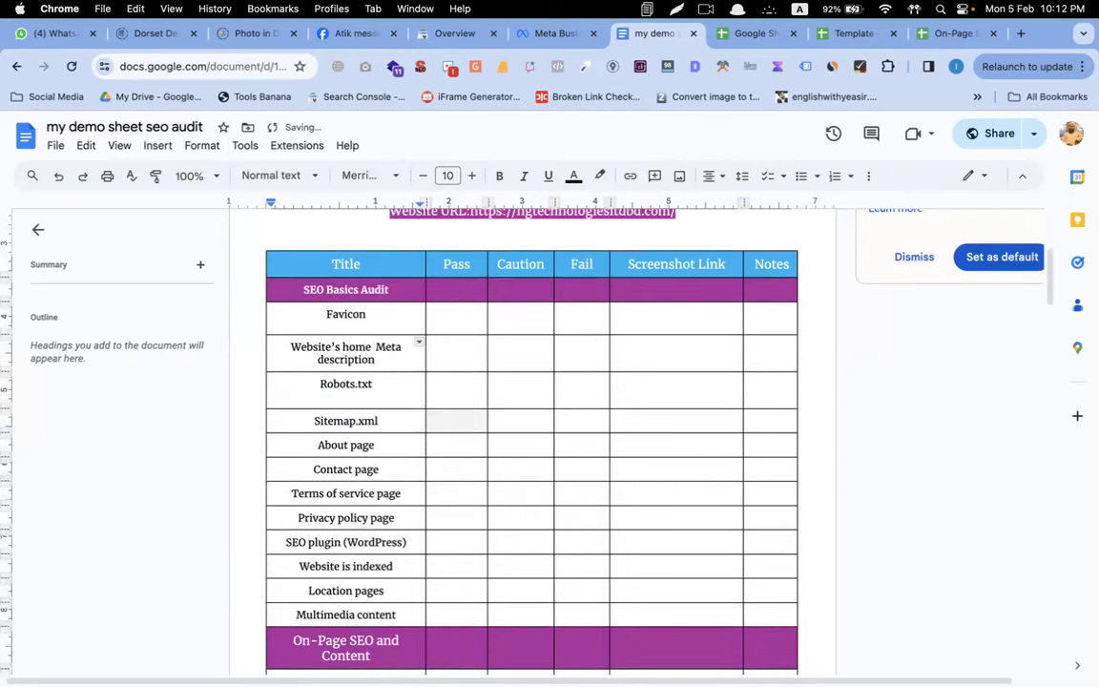
pyautogui.scroll(-2, 531, 430)
pyautogui.scroll(-3, 318, 533)
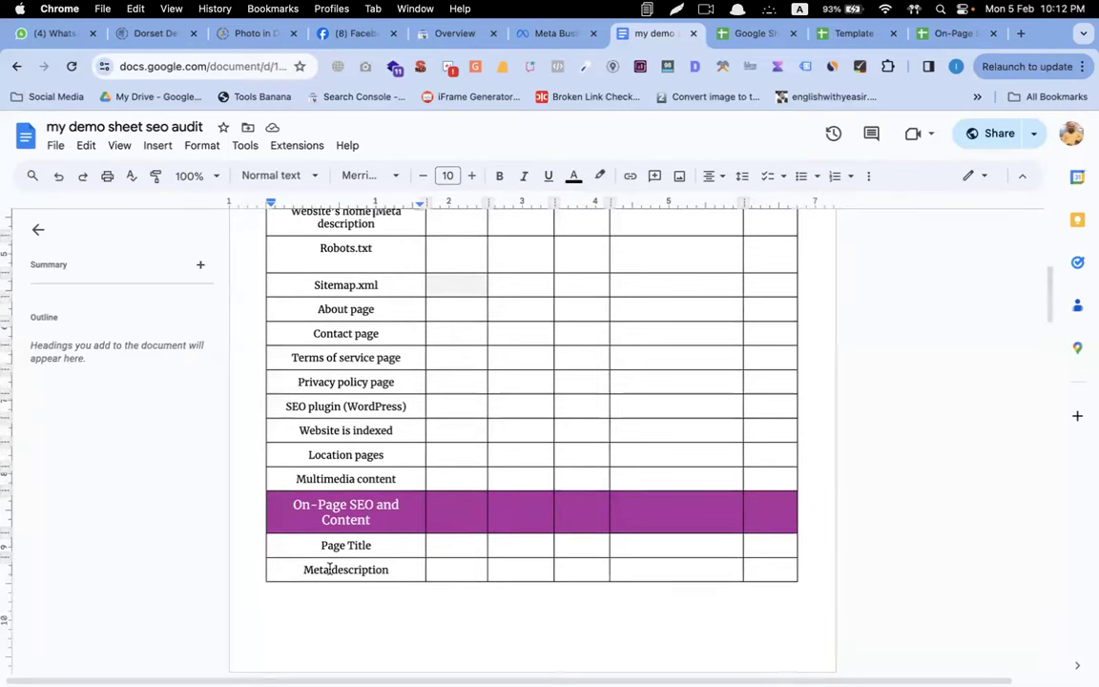
# Delete the entire Website's home Meta description row from the SEO Basics Audit section.
pyautogui.scroll(3, 331, 567)
pyautogui.moveTo(292, 346); pyautogui.dragTo(765, 352)
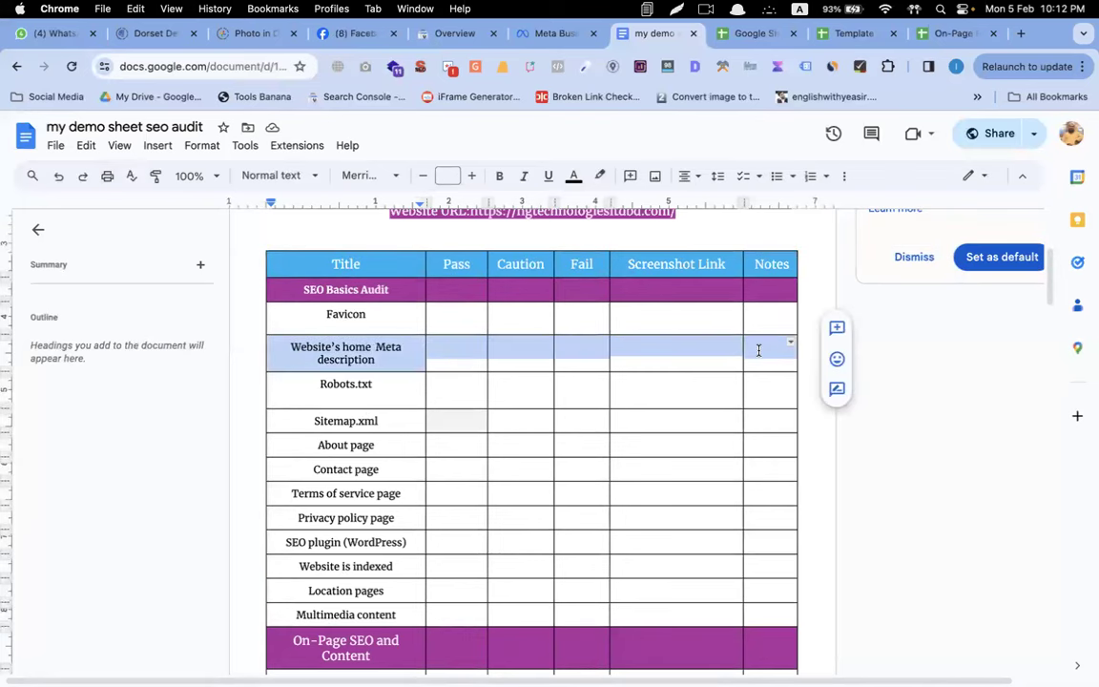
pyautogui.rightClick(758, 349)
pyautogui.click(800, 435)
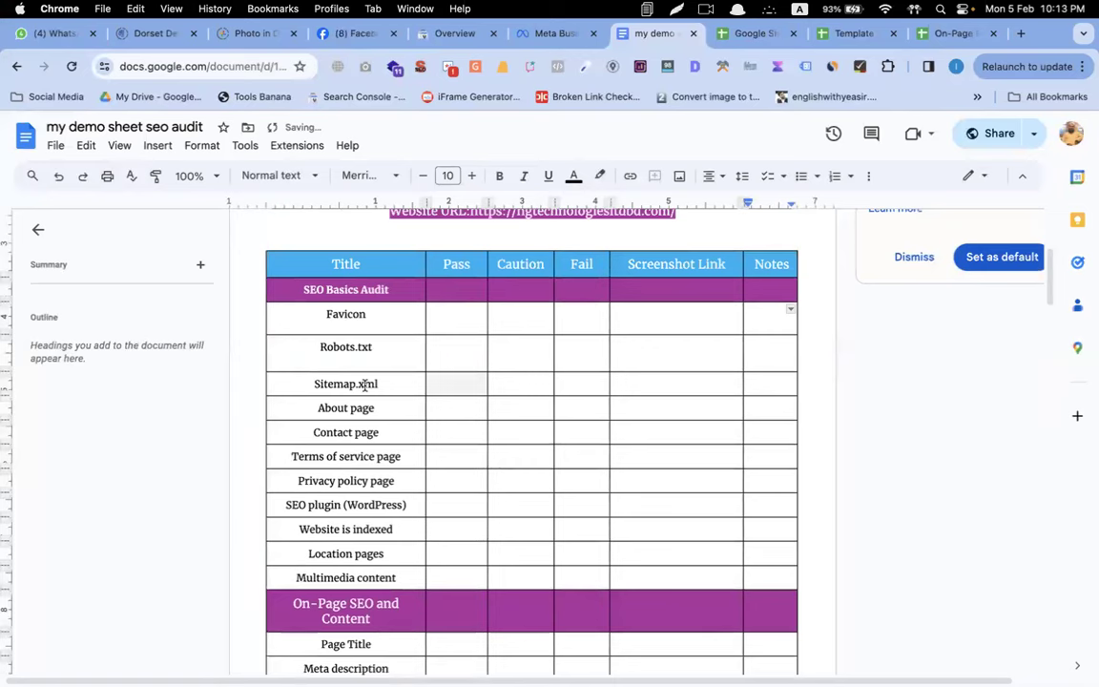
# Highlight the About page title cell and review the remaining SEO Basics Audit and On-Page SEO and Content items.
pyautogui.scroll(-3, 434, 397)
pyautogui.scroll(3, 366, 384)
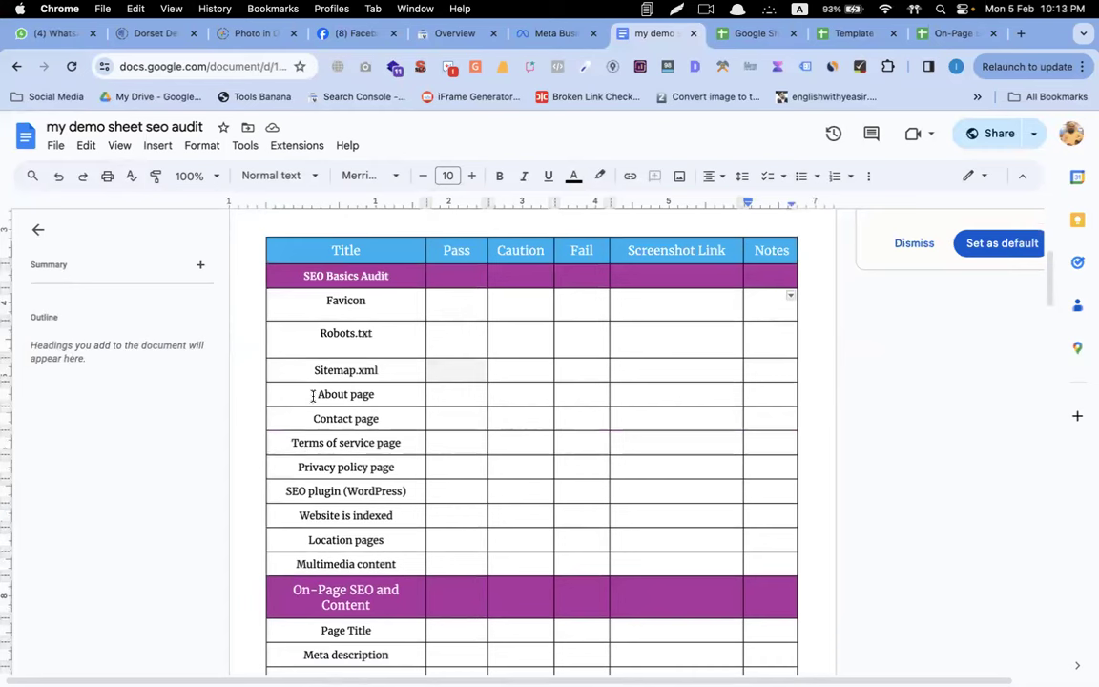
pyautogui.moveTo(317, 394); pyautogui.dragTo(414, 392)
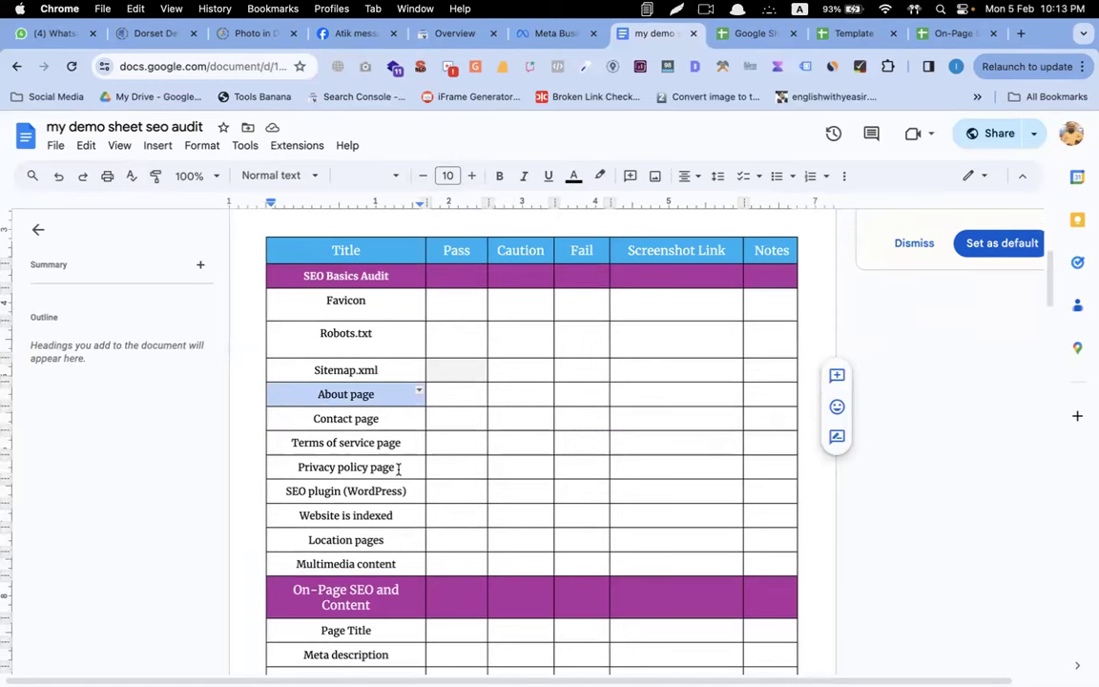
pyautogui.scroll(-2, 399, 468)
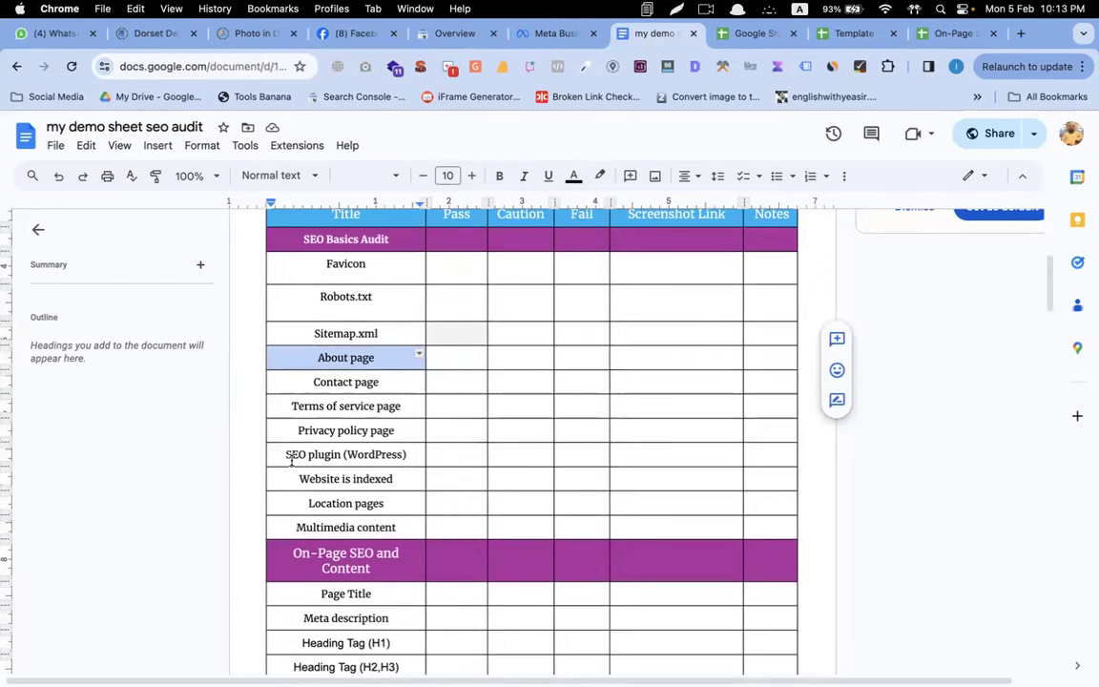
pyautogui.scroll(-2, 291, 460)
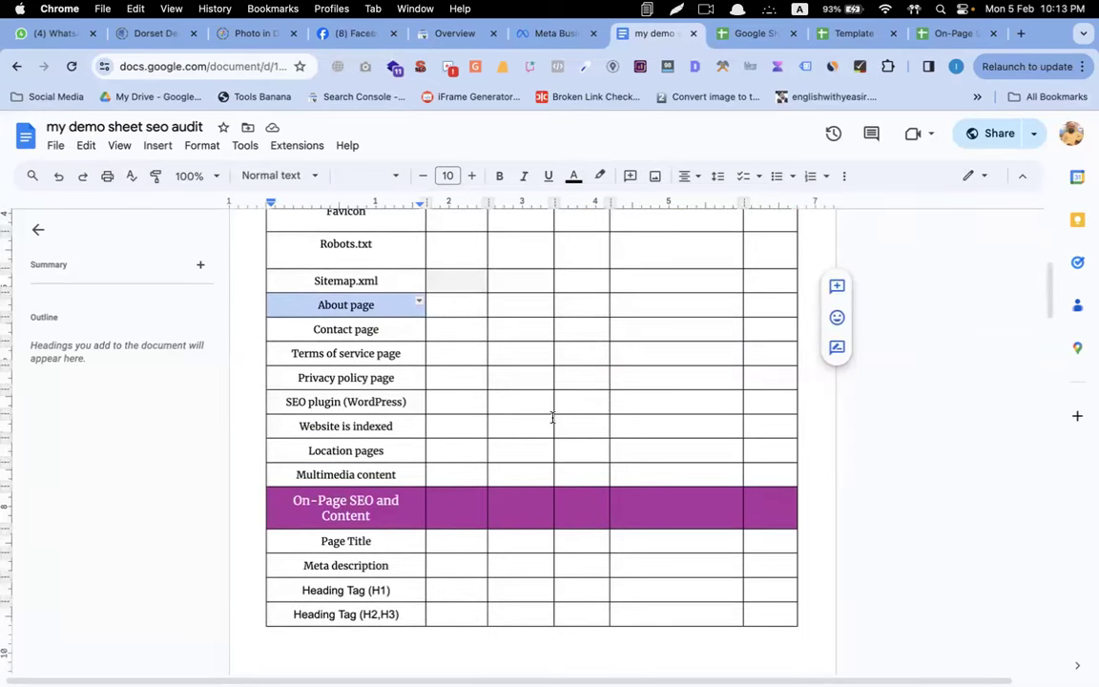
# Try a green text highlight on the Pass cell of the Favicon row, and clear the highlight again.
pyautogui.scroll(2, 418, 464)
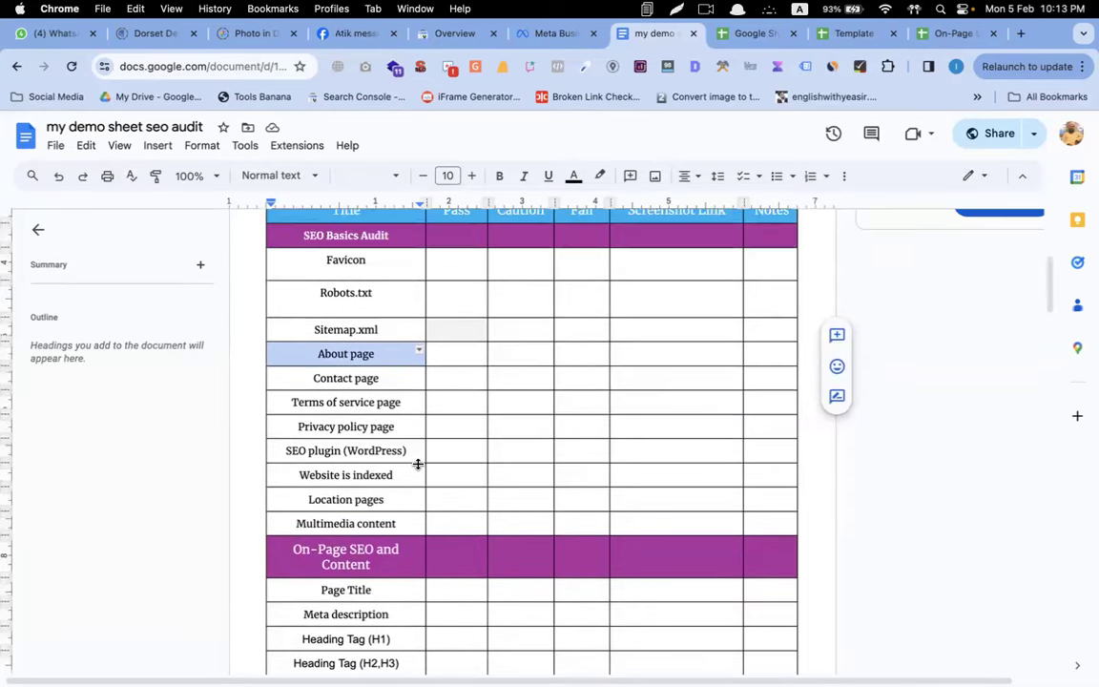
pyautogui.scroll(3, 418, 464)
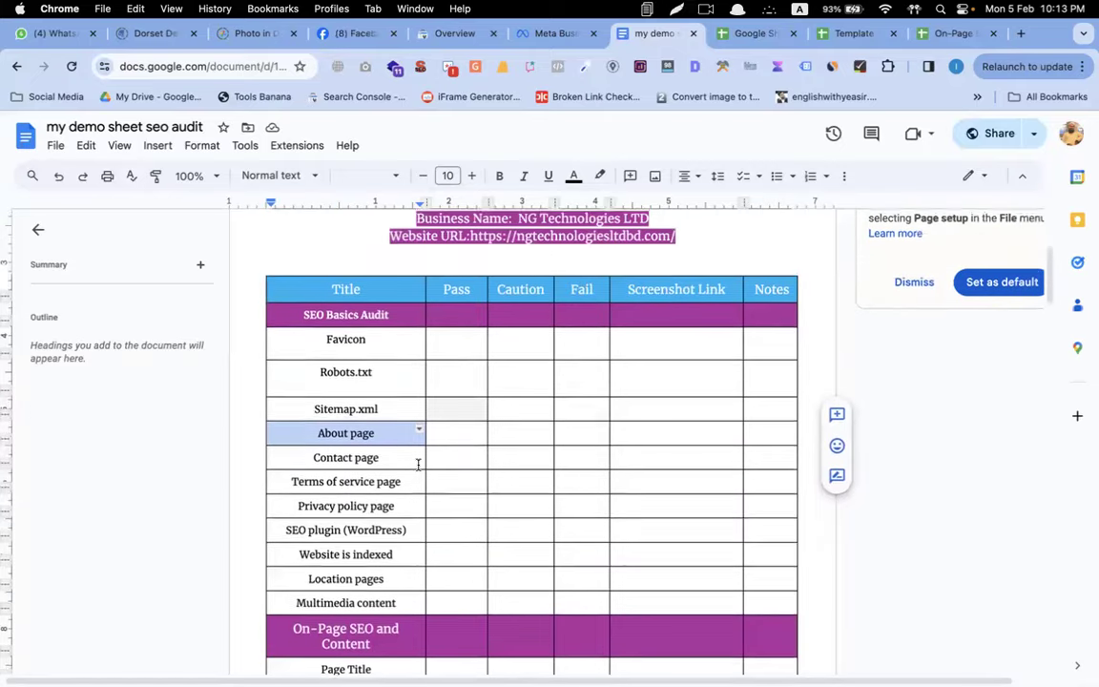
pyautogui.scroll(-1, 418, 464)
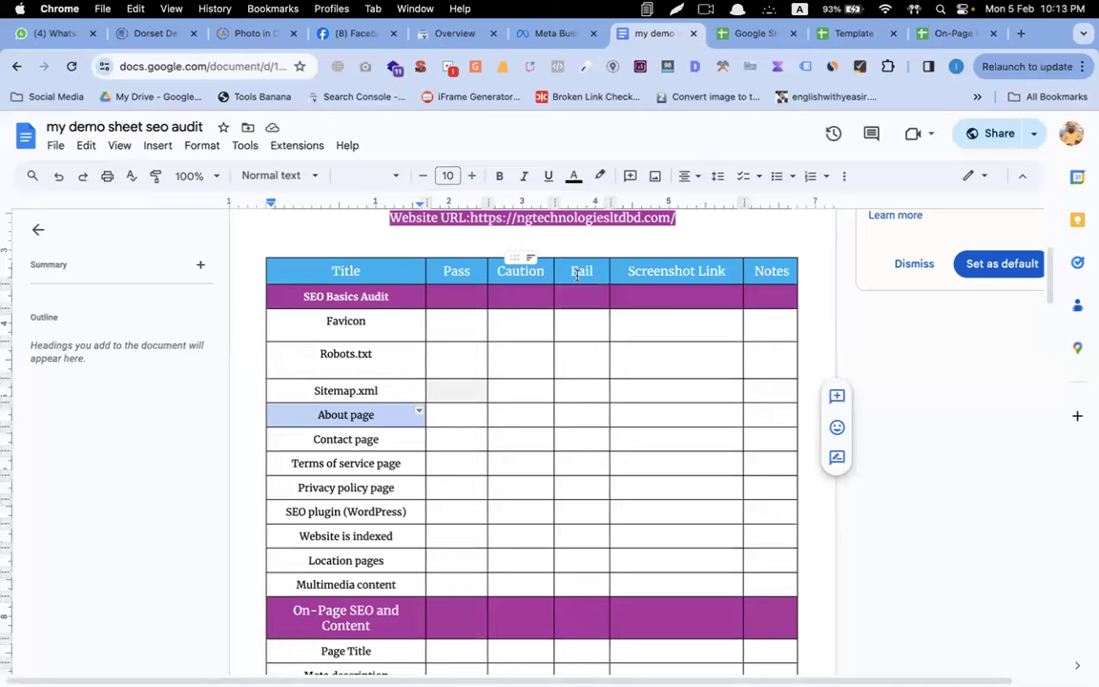
pyautogui.click(442, 322)
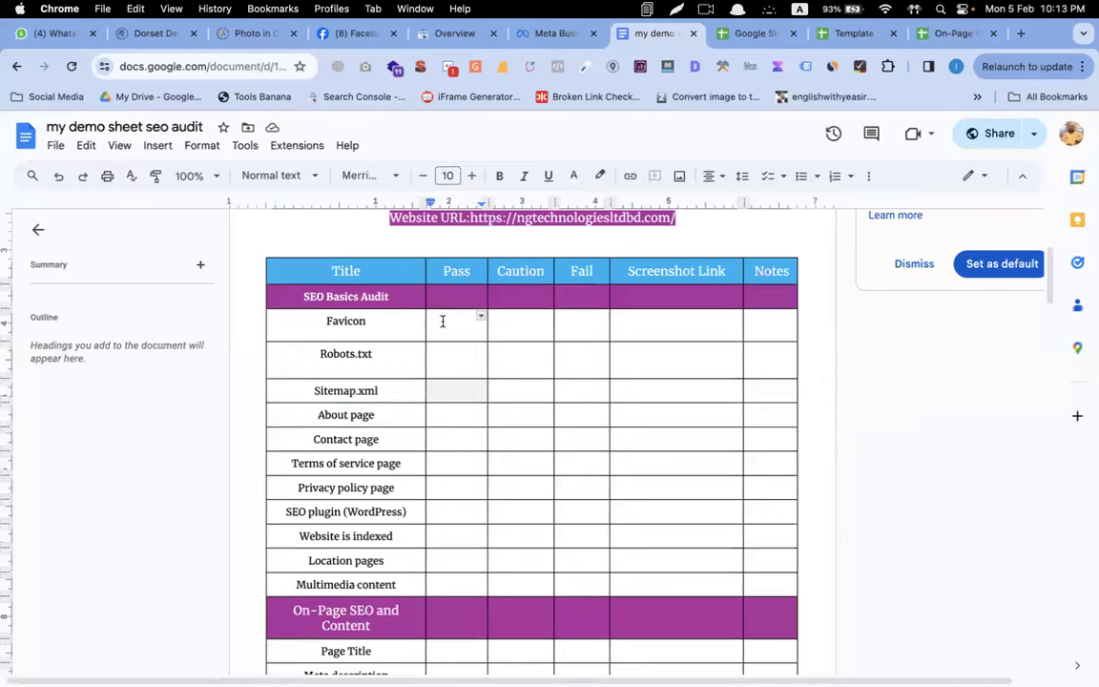
pyautogui.doubleClick(443, 321)
pyautogui.click(603, 182)
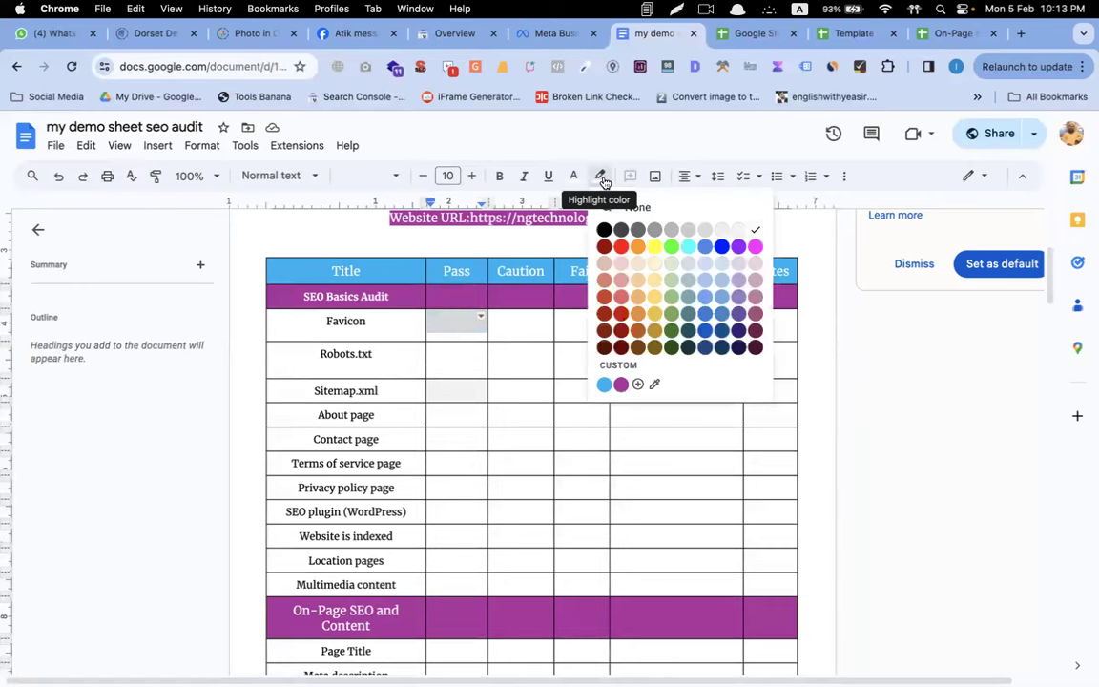
pyautogui.click(668, 245)
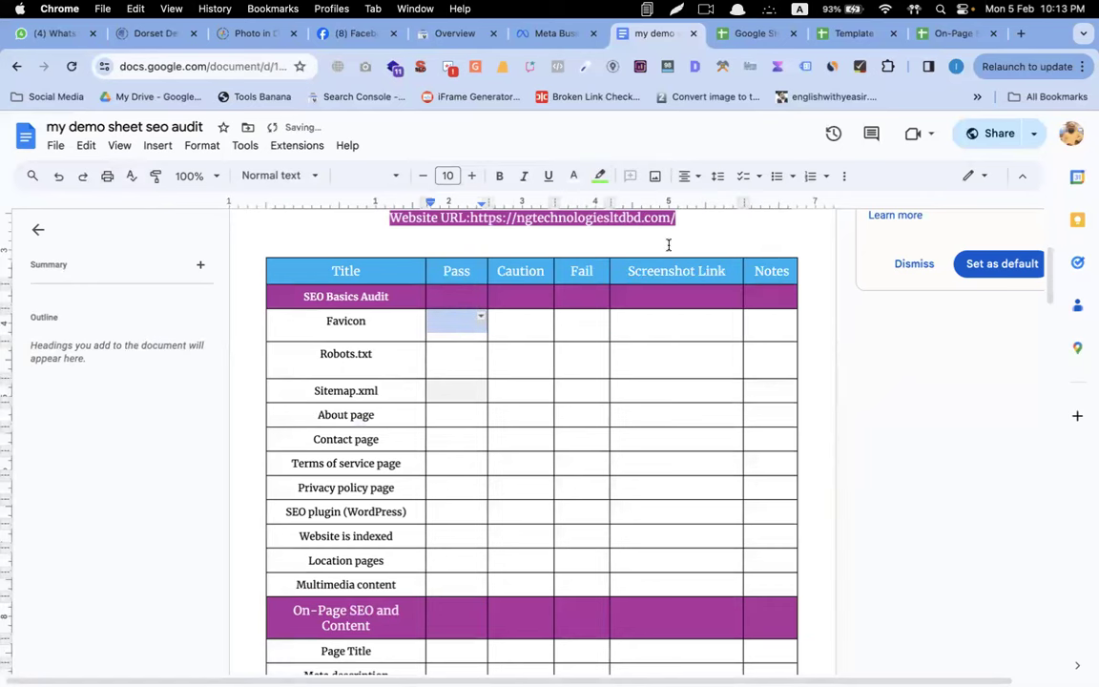
pyautogui.scroll(1, 454, 351)
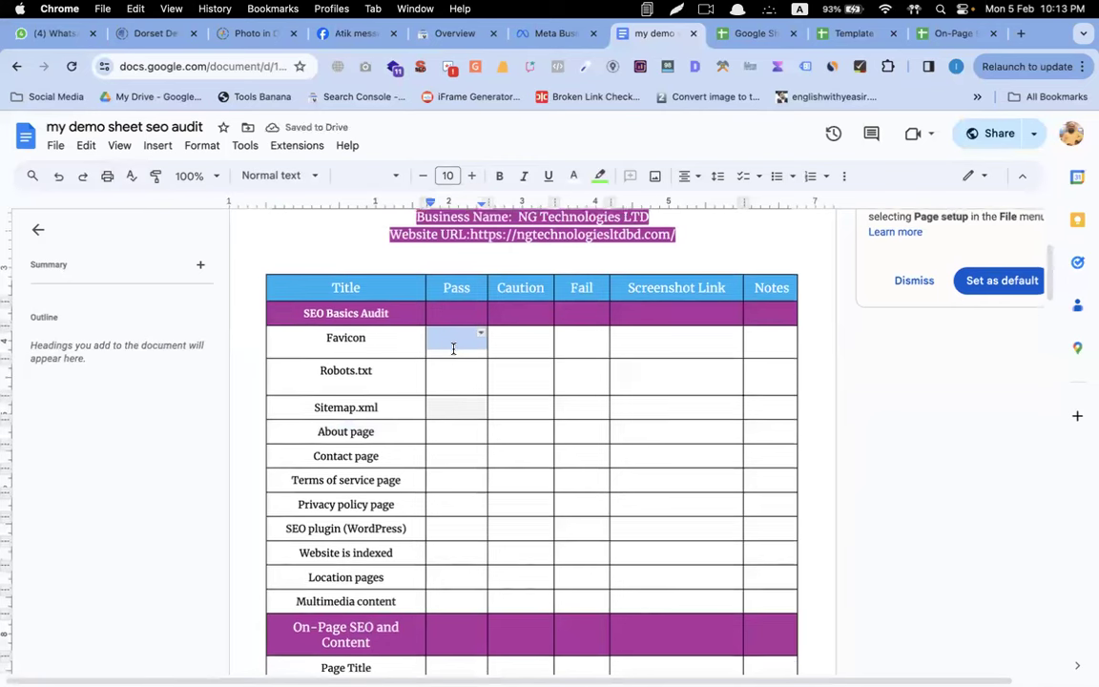
pyautogui.click(599, 176)
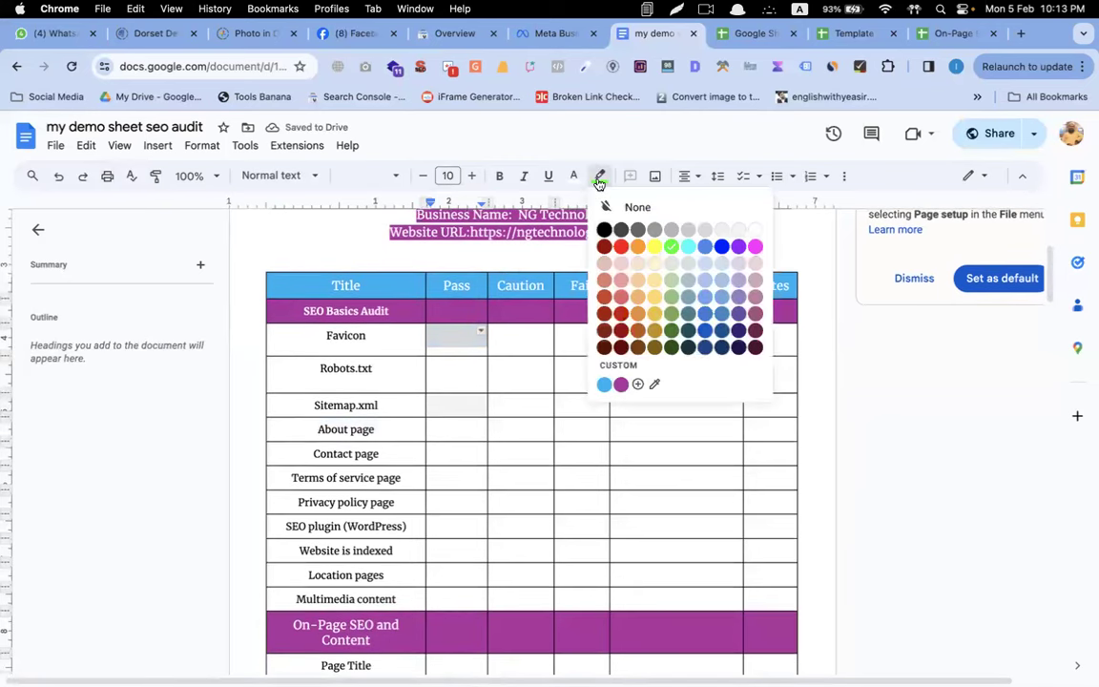
pyautogui.click(629, 206)
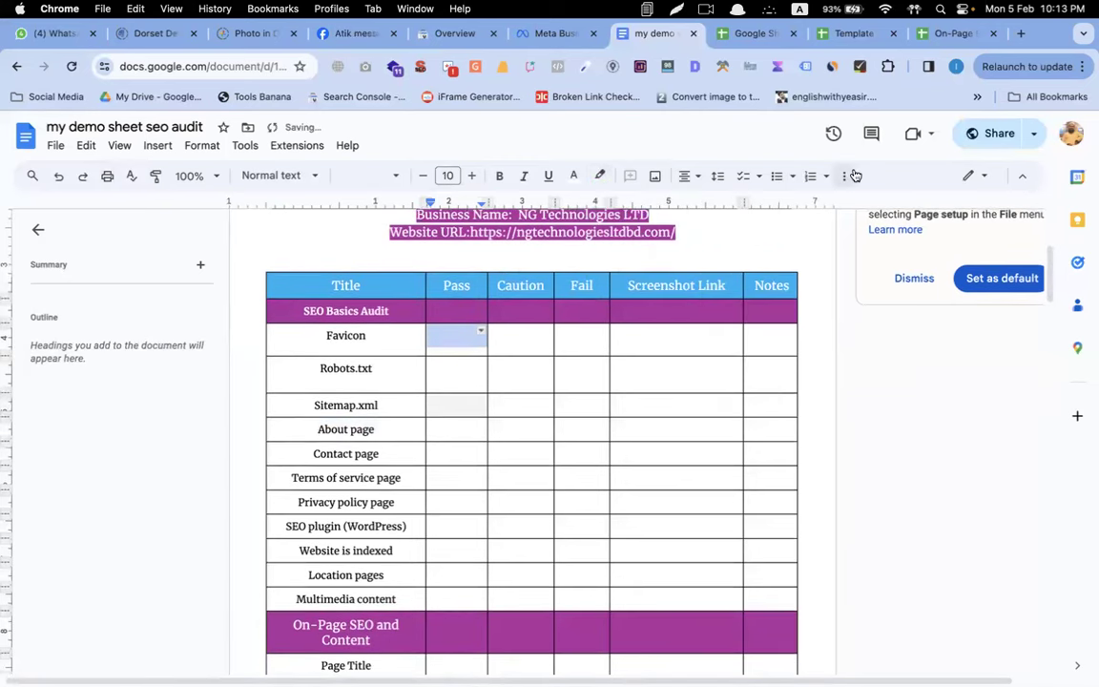
# Set both the border and the background colour of the Favicon row's Pass cell to green.
pyautogui.click(704, 207)
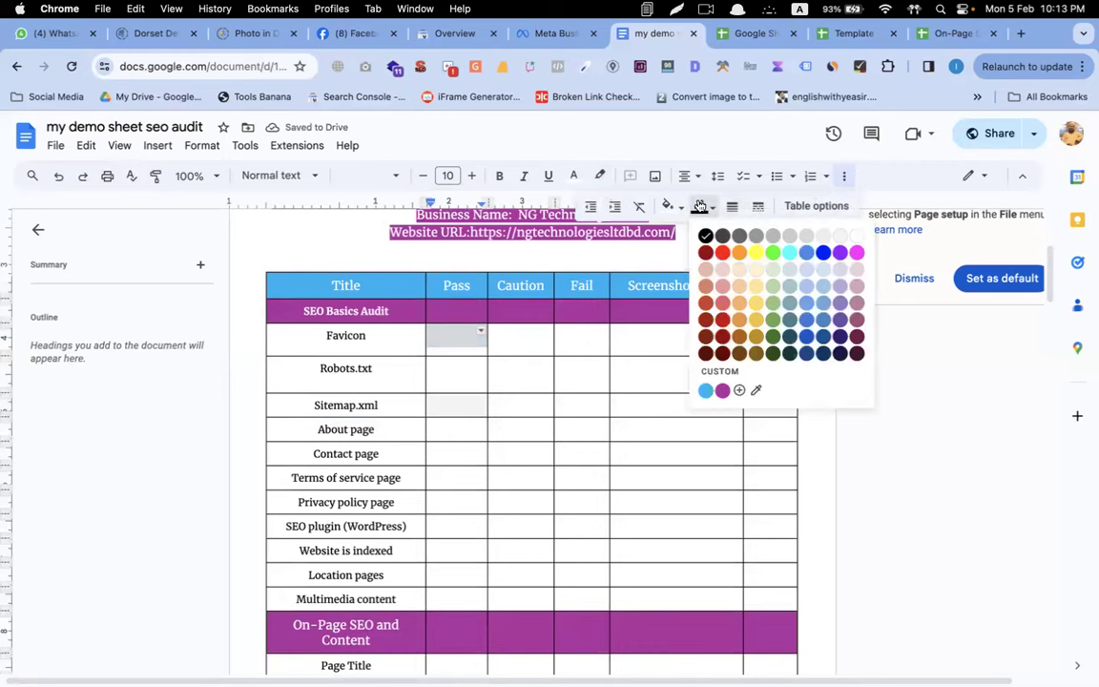
pyautogui.click(776, 253)
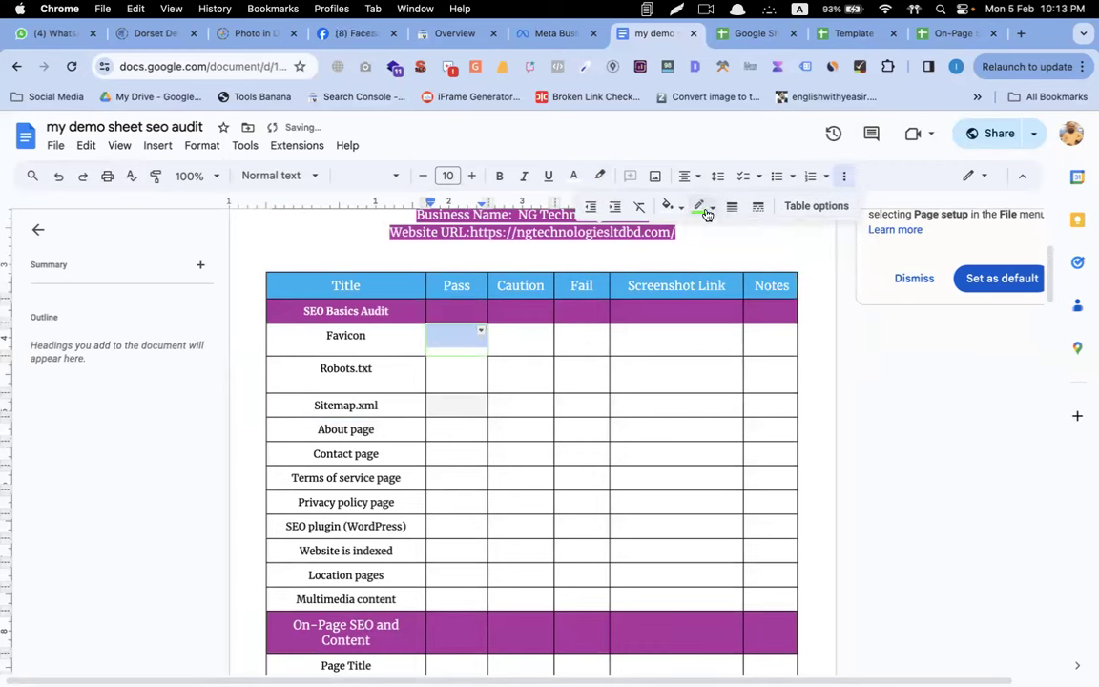
pyautogui.click(669, 207)
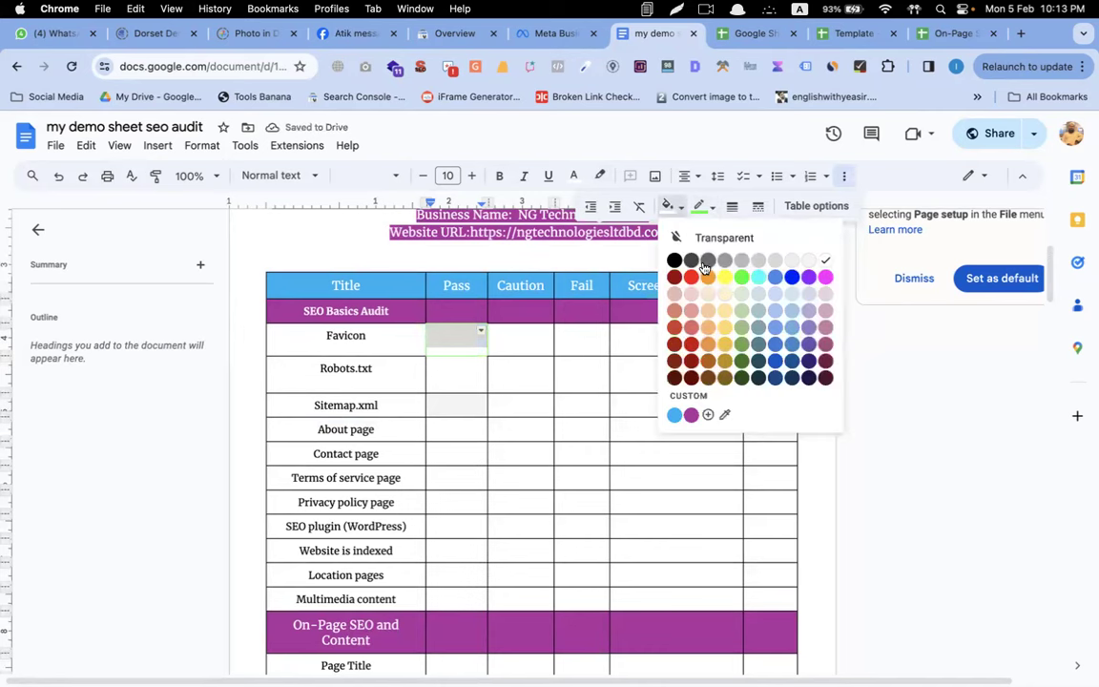
pyautogui.click(741, 277)
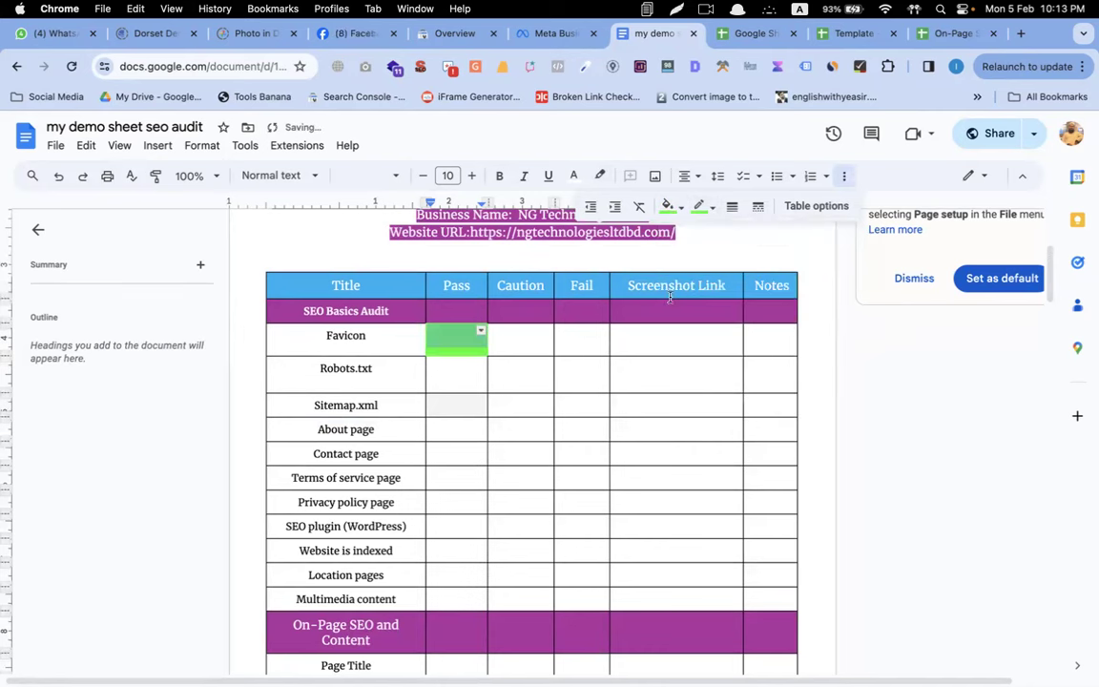
pyautogui.click(459, 340)
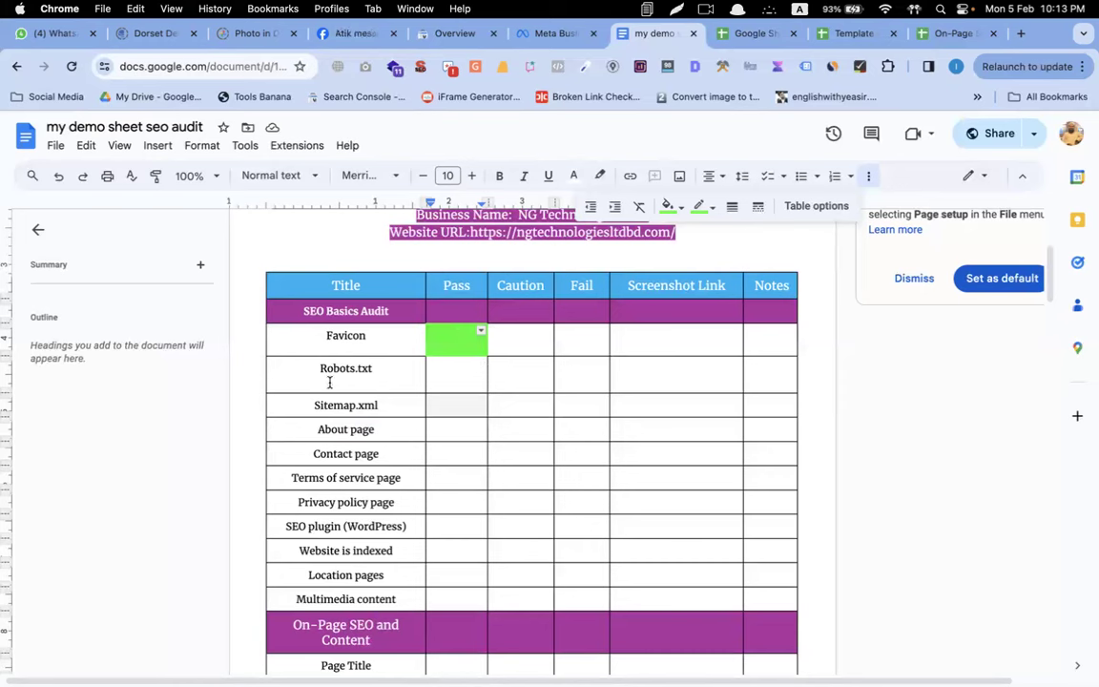
# Fill the Fail cell of the Robots.txt row with a red background.
pyautogui.click(567, 372)
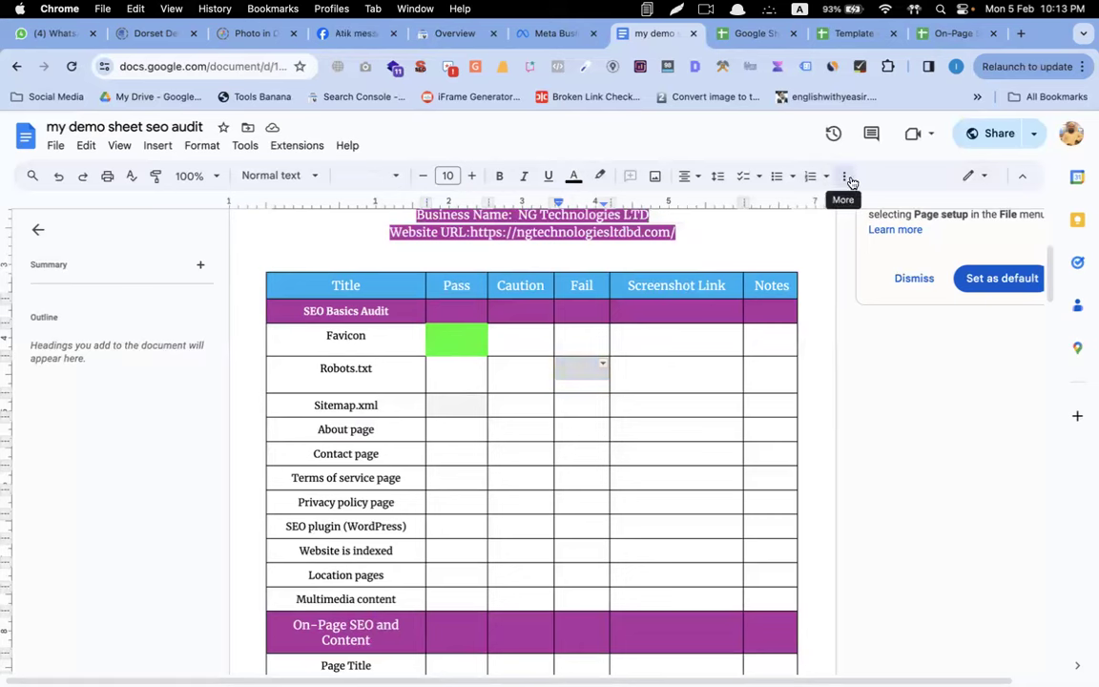
pyautogui.click(845, 177)
pyautogui.click(674, 207)
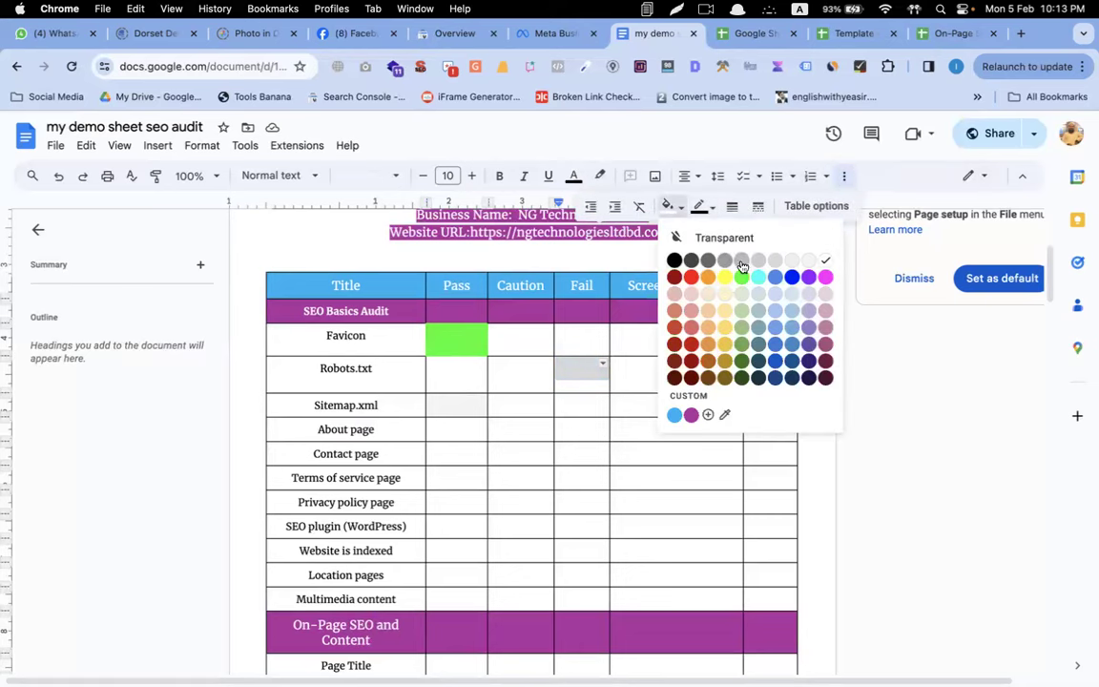
pyautogui.click(689, 278)
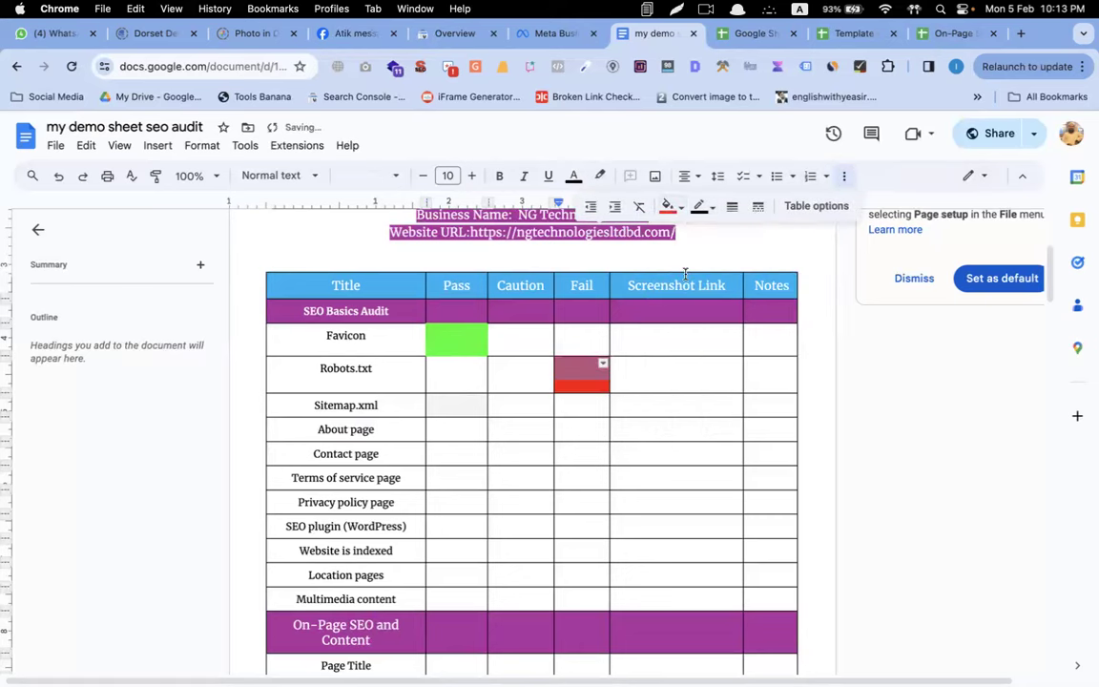
pyautogui.click(562, 367)
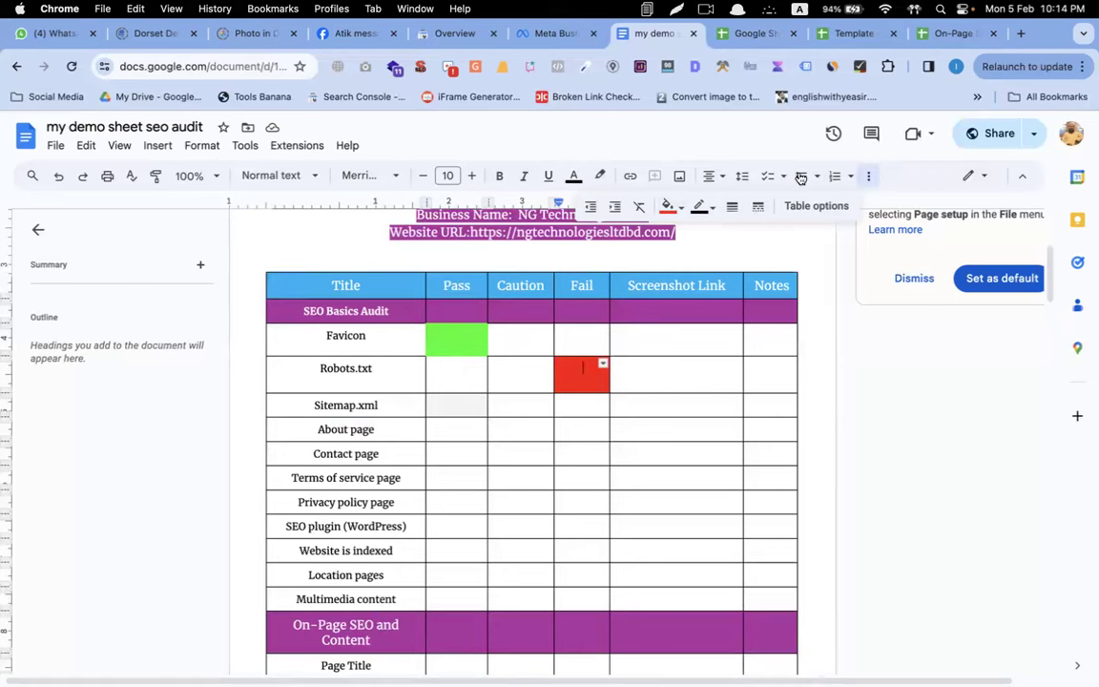
# Fill the Caution cell of the About page row with a yellow background.
pyautogui.click(506, 431)
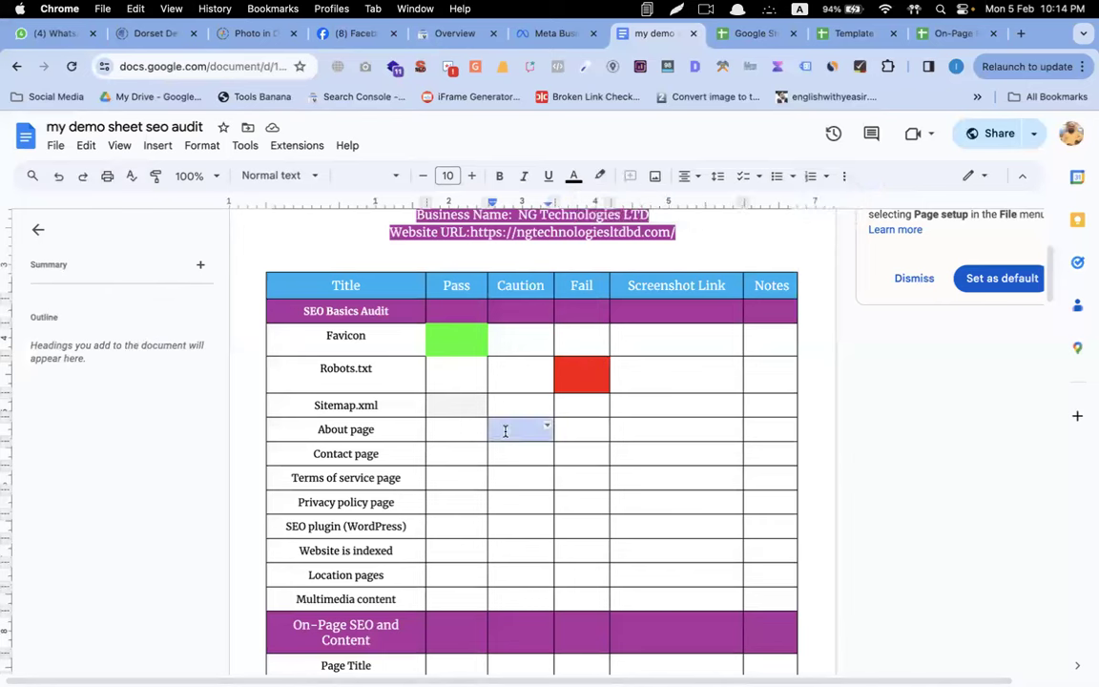
pyautogui.click(599, 175)
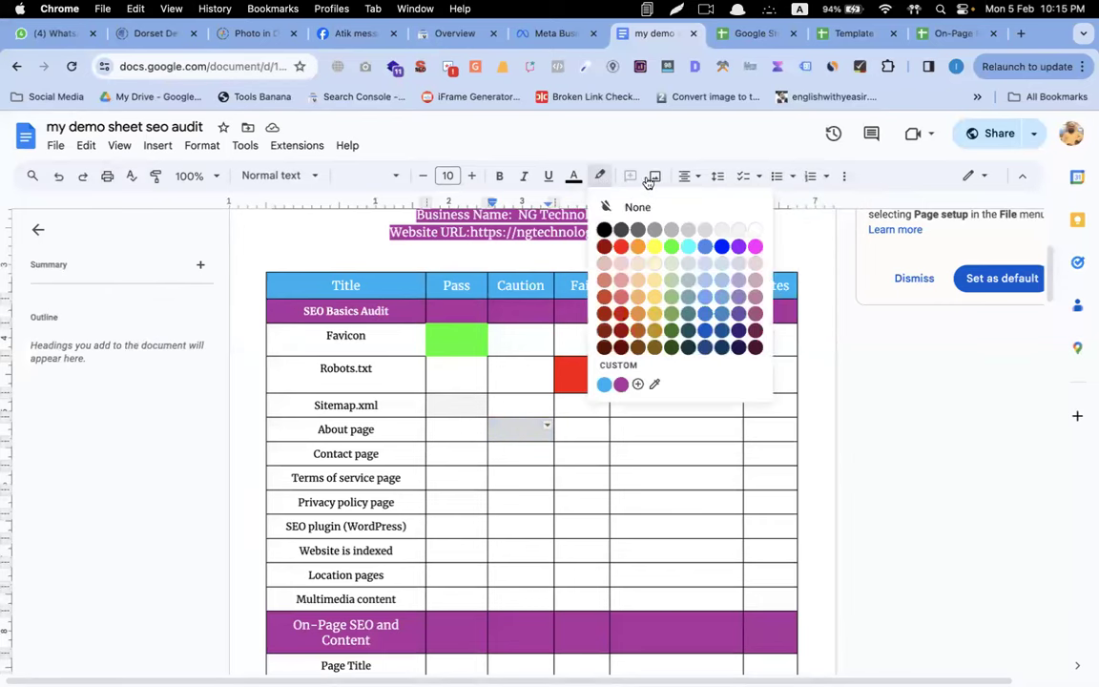
pyautogui.click(843, 175)
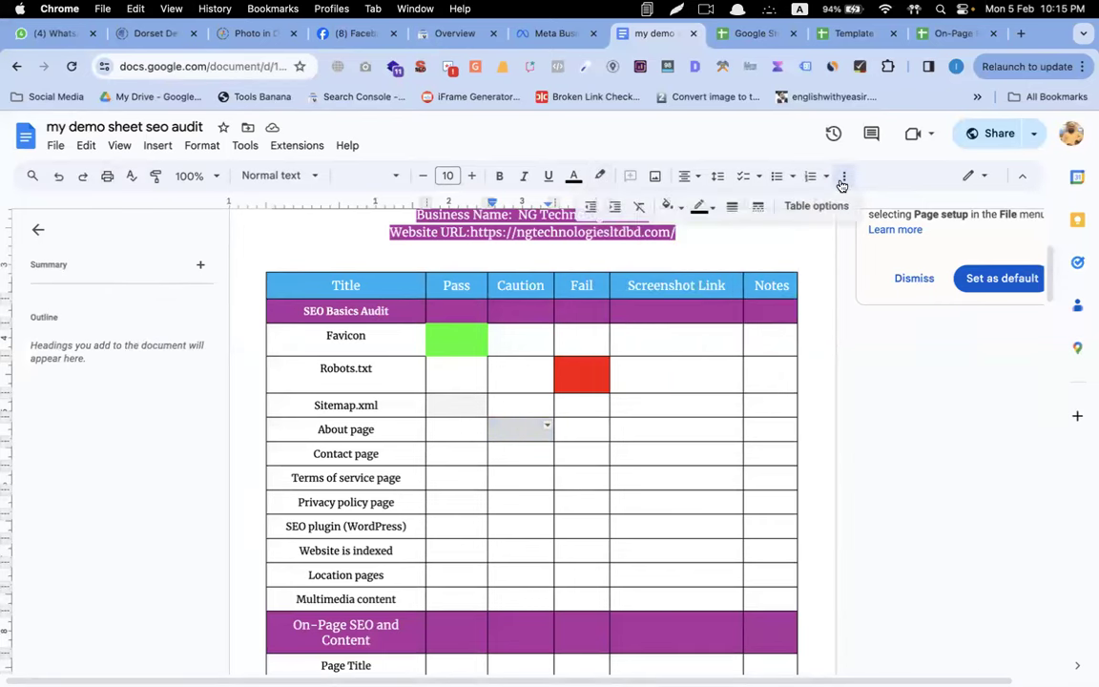
pyautogui.click(671, 214)
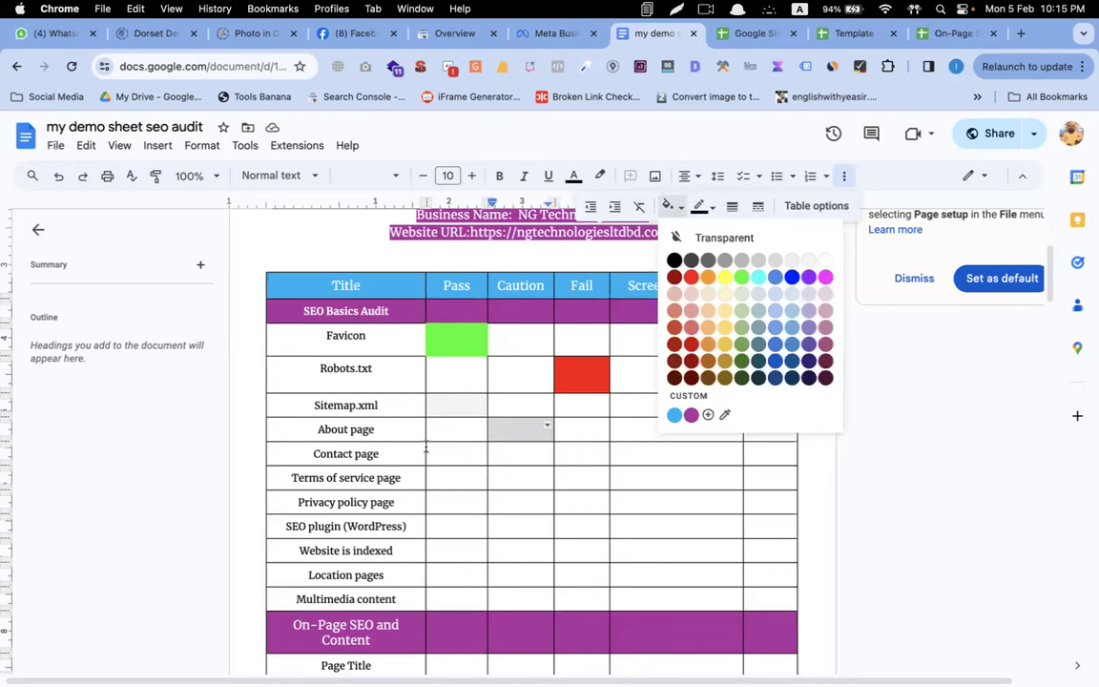
pyautogui.click(726, 279)
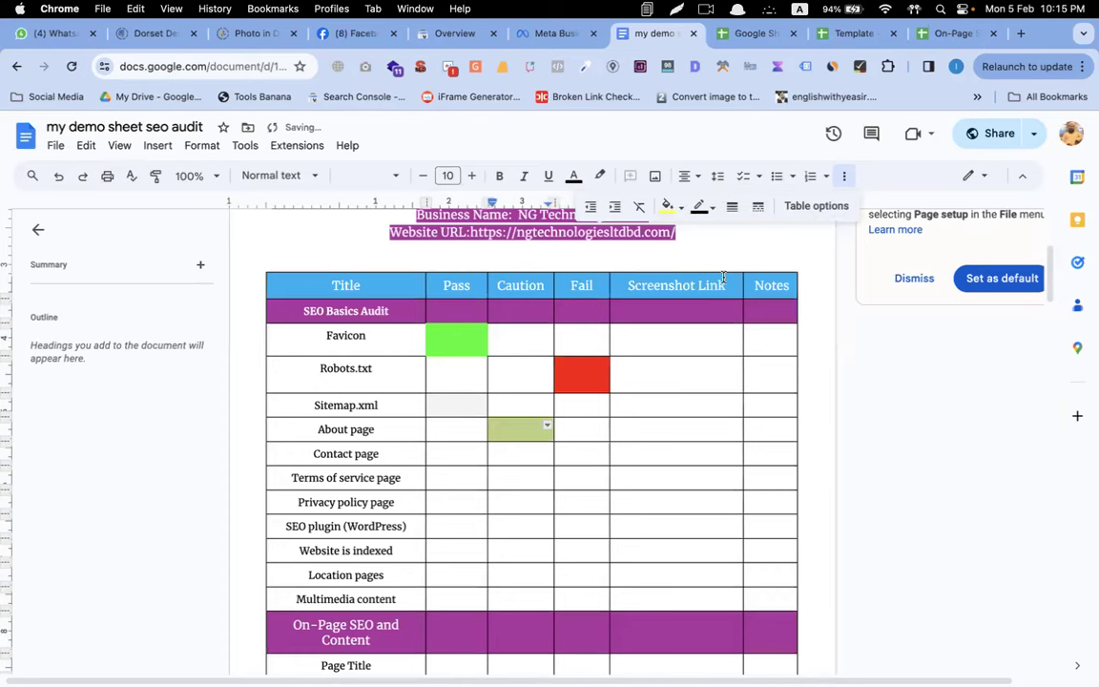
pyautogui.click(510, 447)
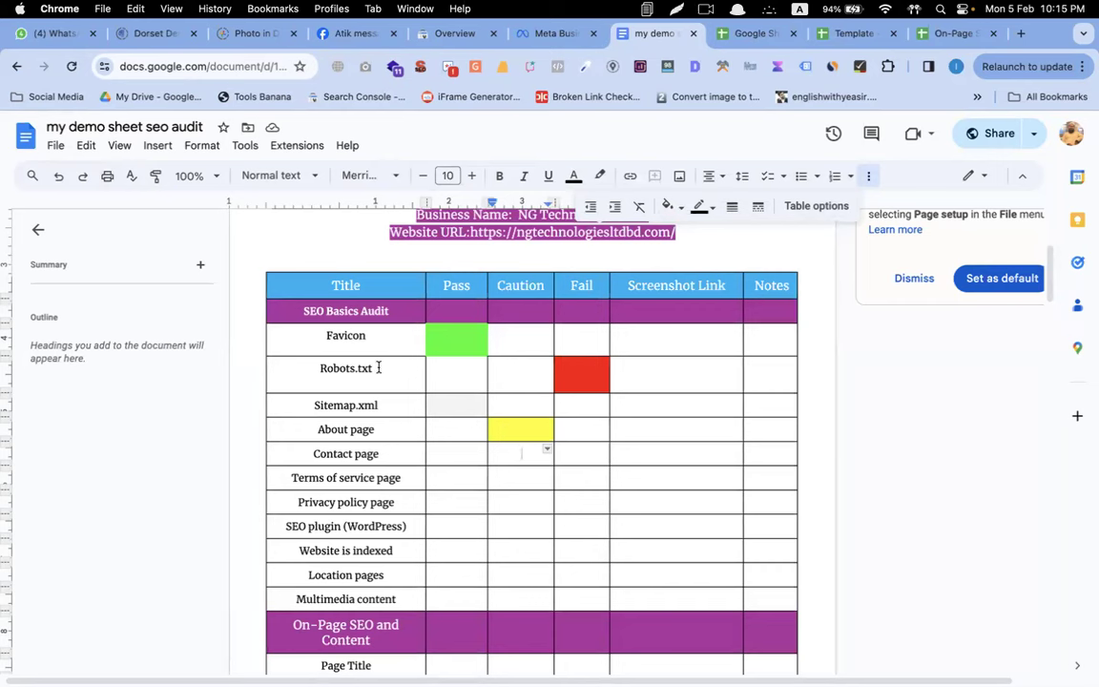
# Change the Robots.txt title in the SEO Basics Audit section to lowercase "robots.txt".
pyautogui.click(619, 377)
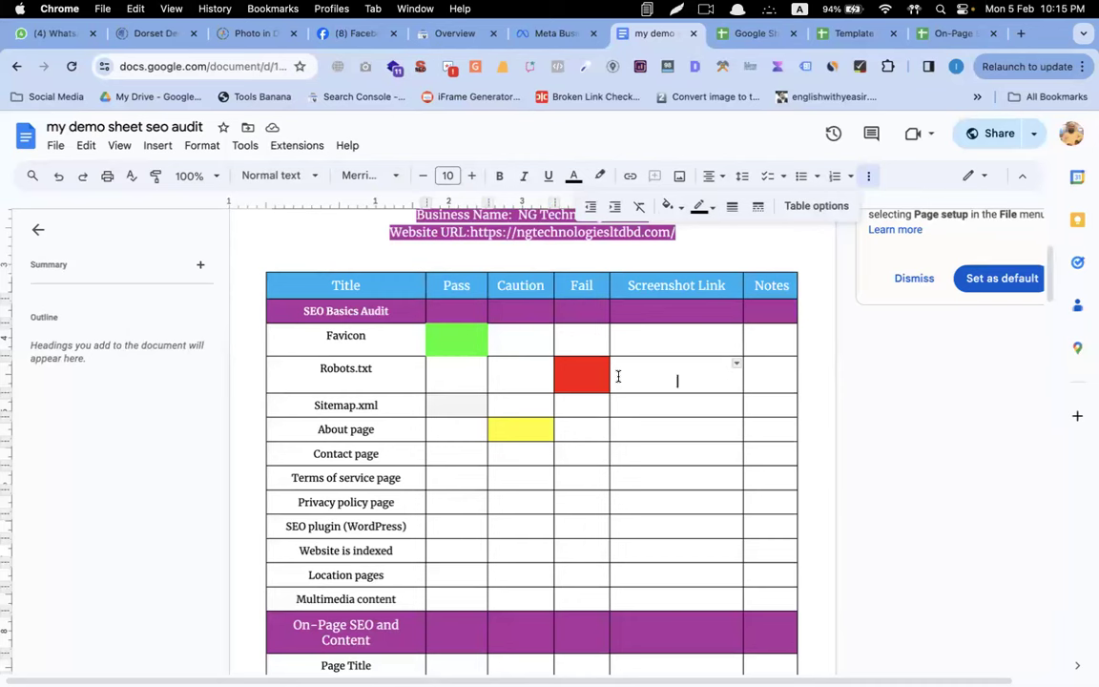
pyautogui.click(325, 371)
pyautogui.doubleClick(325, 371)
pyautogui.press('BackSpace')
pyautogui.write('robo')
pyautogui.write('.')
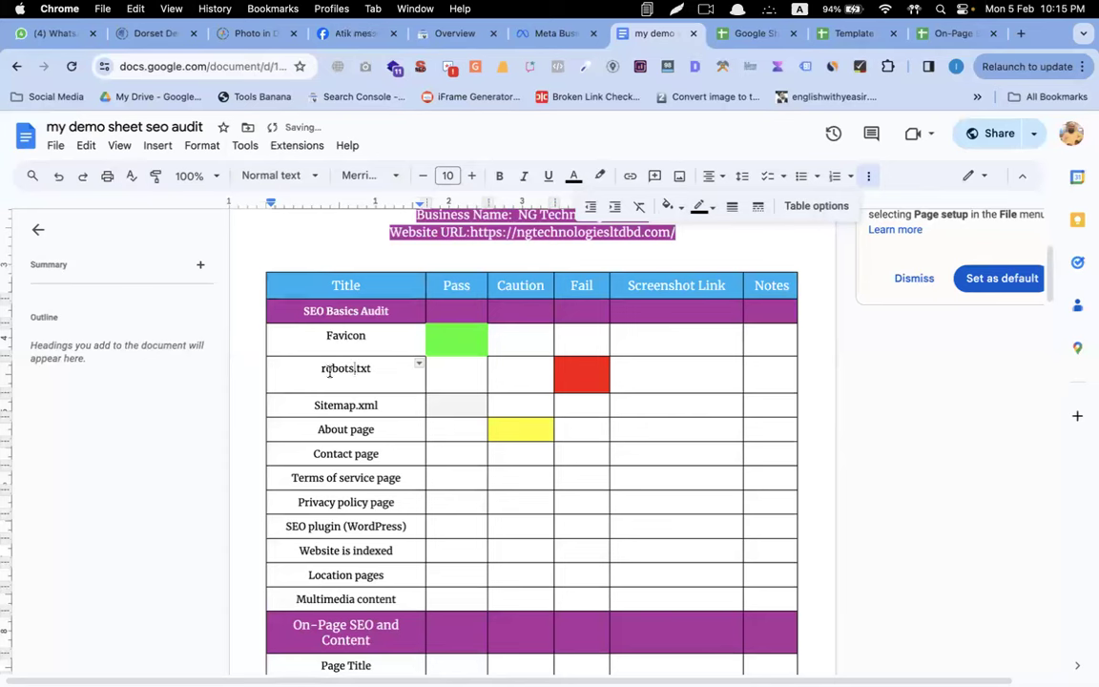
# Enter "missing" in the Notes cell of the robots.txt row, and delete it again.
pyautogui.click(647, 379)
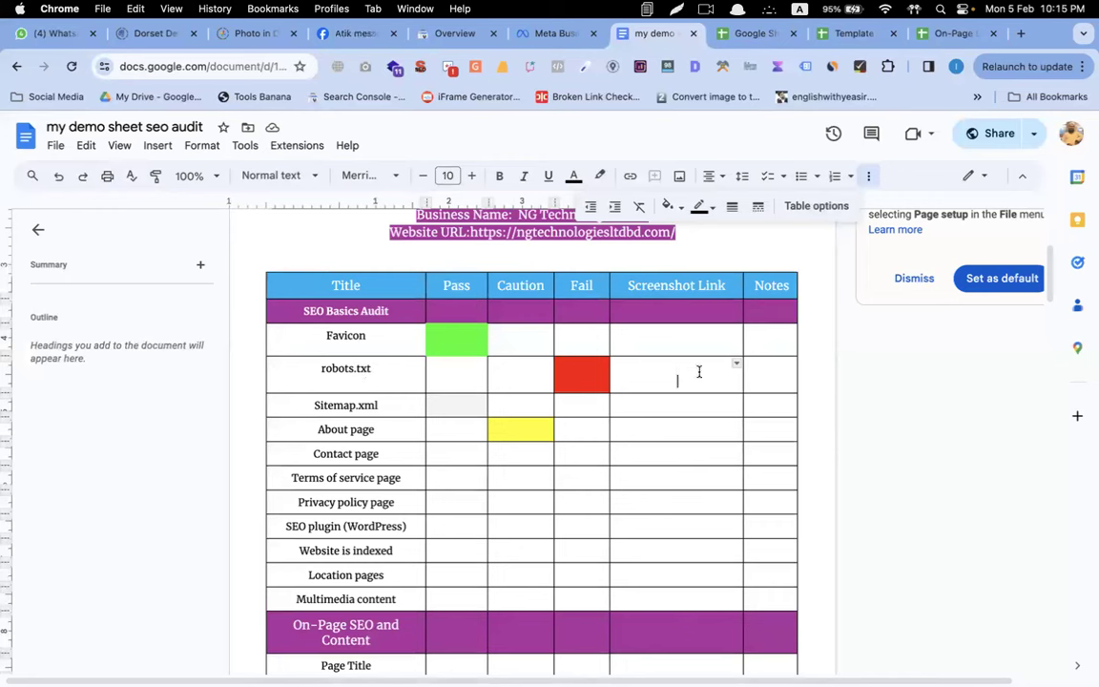
pyautogui.click(764, 370)
pyautogui.write('missing')
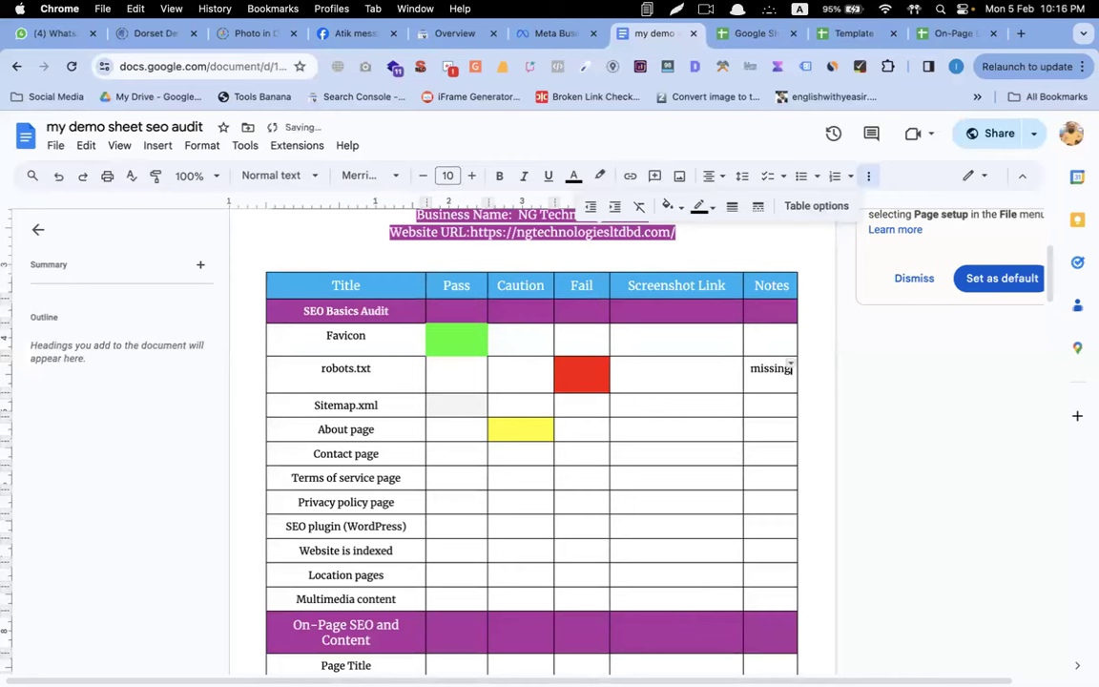
pyautogui.press('BackSpace')
pyautogui.press('BackSpace')
pyautogui.press('BackSpace')
pyautogui.press('BackSpace')
pyautogui.press('BackSpace')
pyautogui.press('BackSpace')
pyautogui.press('BackSpace')
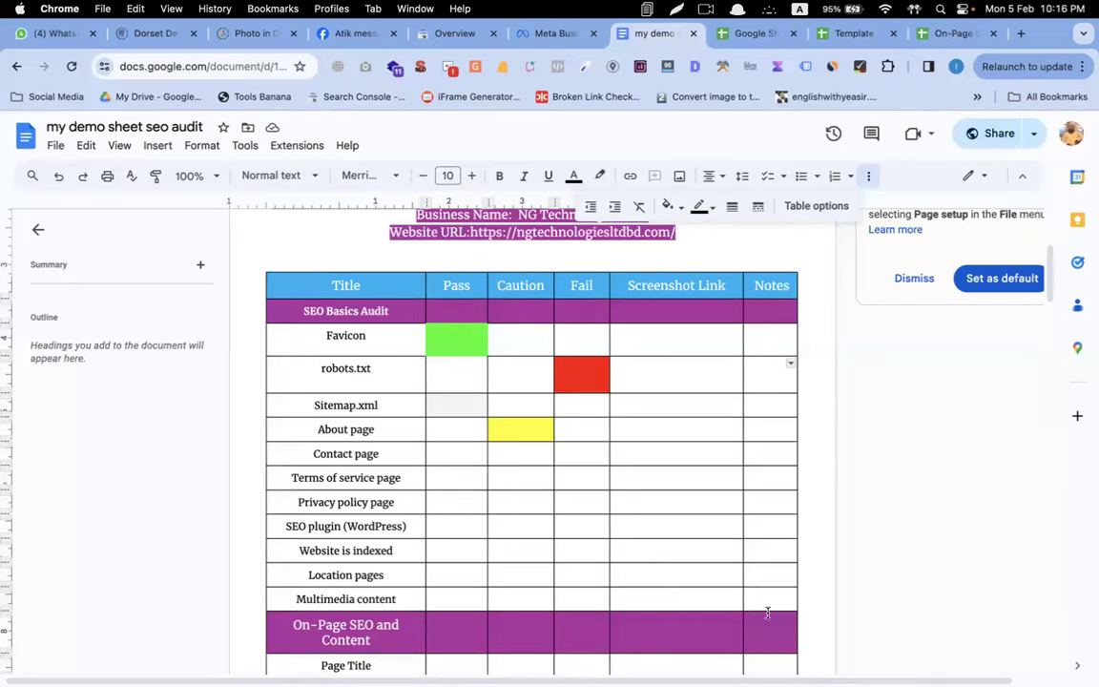
pyautogui.scroll(-1, 759, 413)
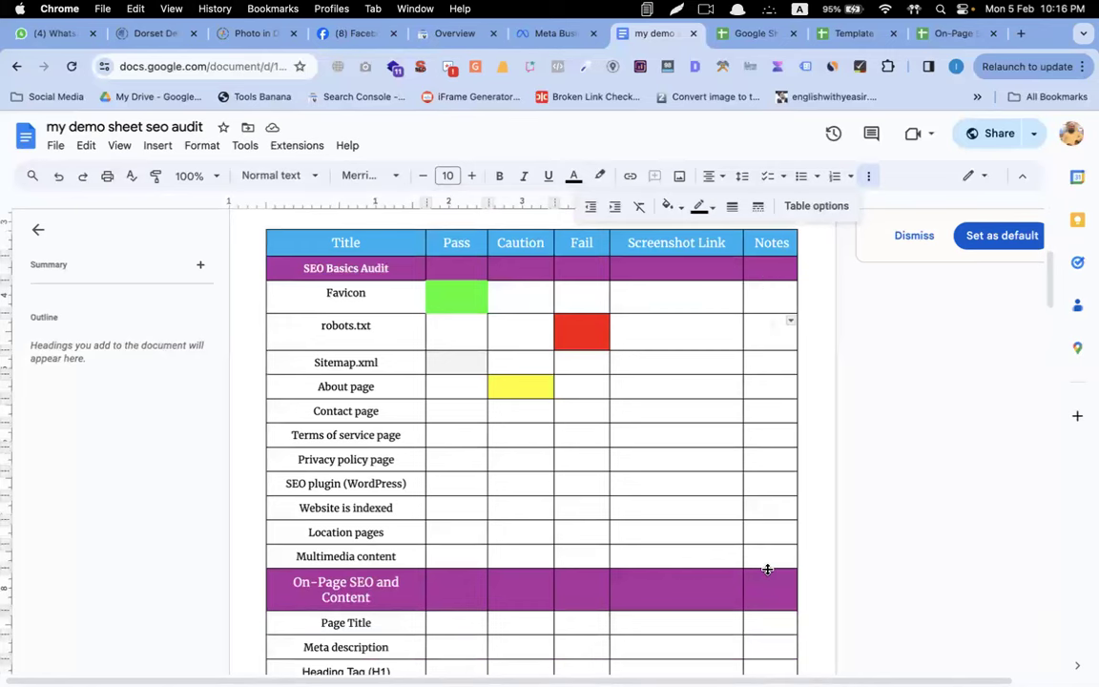
pyautogui.scroll(-1, 767, 570)
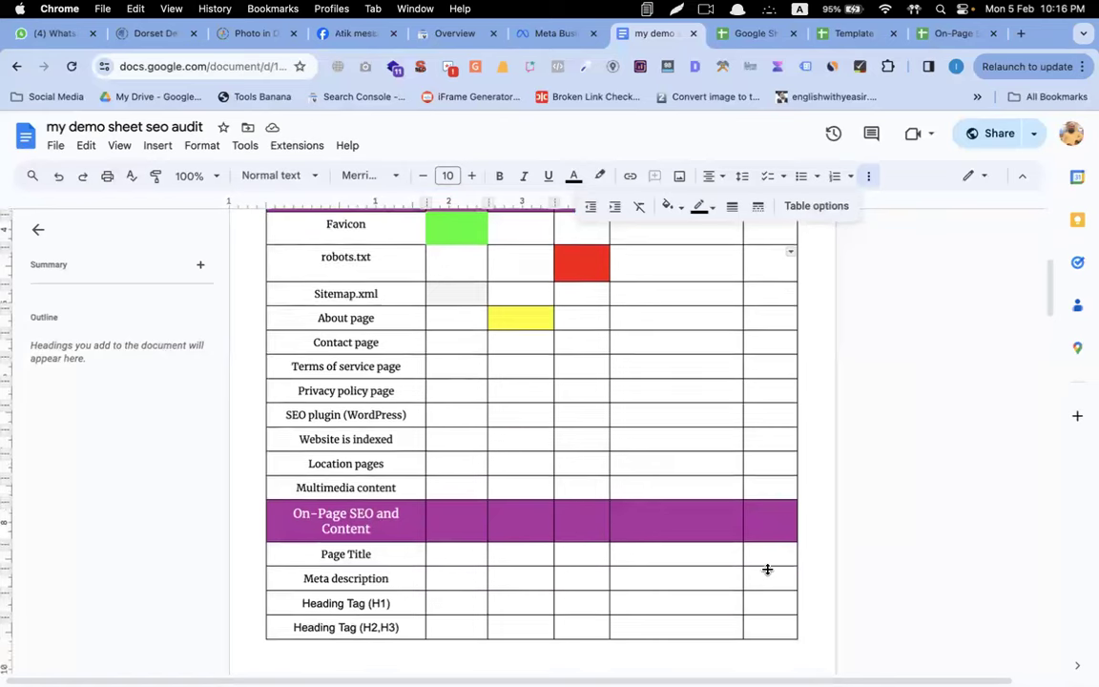
pyautogui.scroll(1, 314, 491)
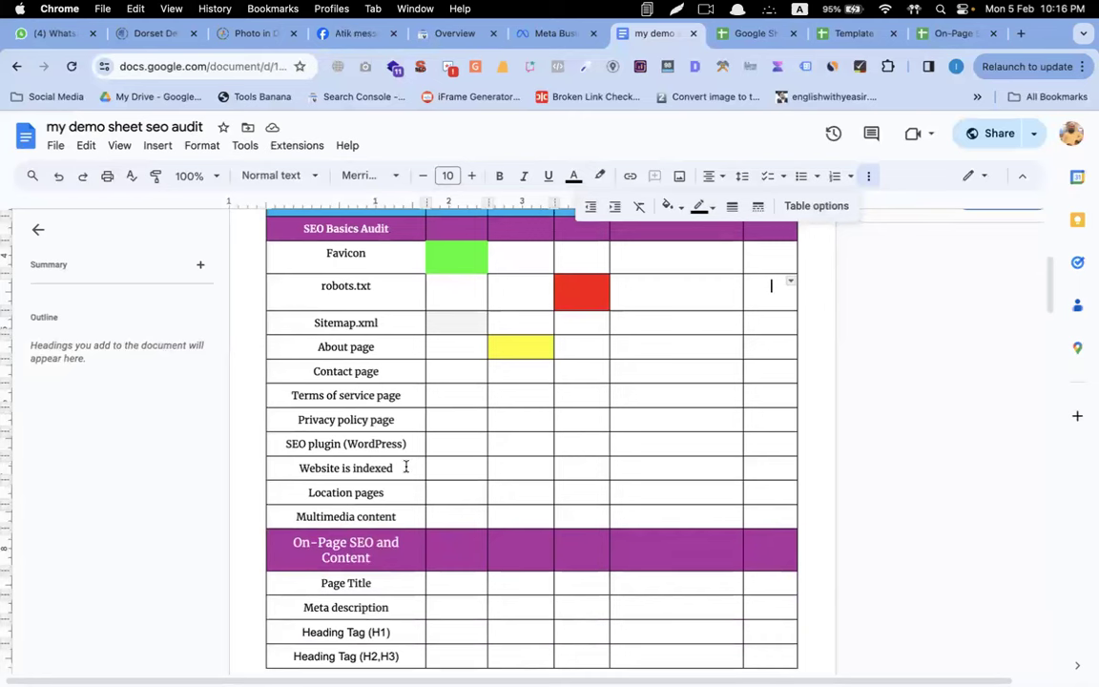
pyautogui.click(1019, 36)
pyautogui.write('site:')
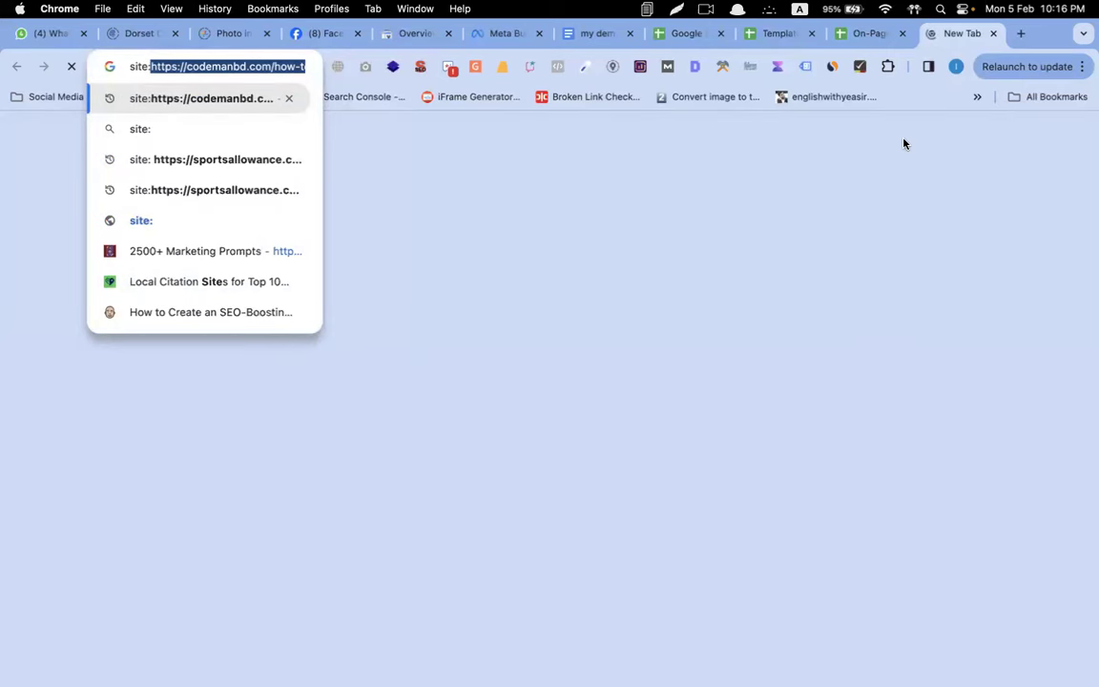
pyautogui.click(307, 66)
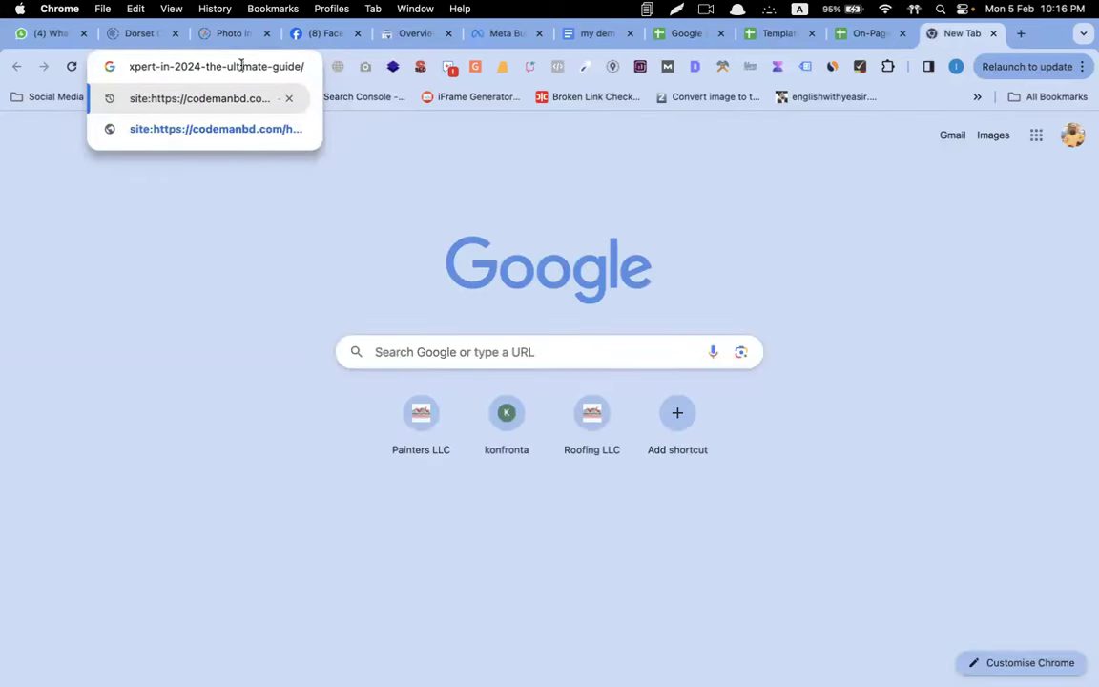
pyautogui.press('BackSpace')
pyautogui.press('BackSpace')
pyautogui.press('BackSpace')
pyautogui.press('BackSpace')
pyautogui.press('BackSpace')
pyautogui.press('BackSpace')
pyautogui.press('BackSpace')
pyautogui.press('BackSpace')
pyautogui.press('BackSpace')
pyautogui.press('BackSpace')
pyautogui.press('BackSpace')
pyautogui.press('BackSpace')
pyautogui.press('BackSpace')
pyautogui.press('BackSpace')
pyautogui.press('BackSpace')
pyautogui.press('BackSpace')
pyautogui.press('BackSpace')
pyautogui.press('BackSpace')
pyautogui.press('BackSpace')
pyautogui.press('BackSpace')
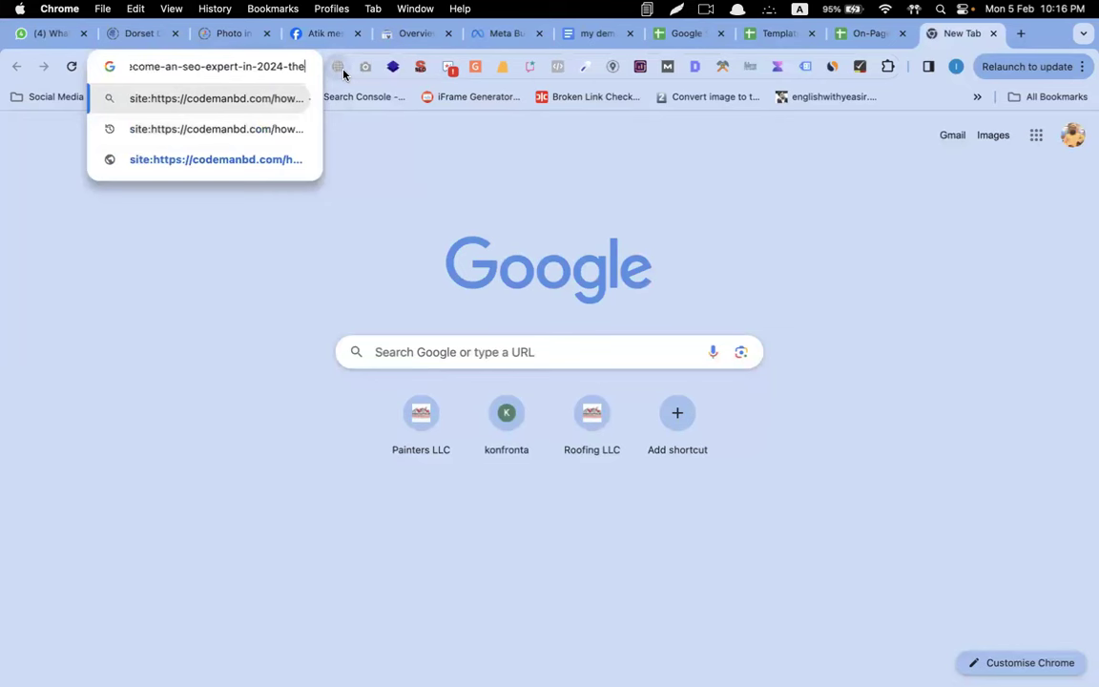
pyautogui.press('BackSpace')
pyautogui.press('BackSpace')
pyautogui.press('BackSpace')
pyautogui.press('BackSpace')
pyautogui.press('BackSpace')
pyautogui.press('BackSpace')
pyautogui.press('BackSpace')
pyautogui.press('BackSpace')
pyautogui.press('BackSpace')
pyautogui.press('BackSpace')
pyautogui.press('BackSpace')
pyautogui.press('BackSpace')
pyautogui.press('BackSpace')
pyautogui.press('BackSpace')
pyautogui.press('BackSpace')
pyautogui.press('BackSpace')
pyautogui.press('BackSpace')
pyautogui.press('BackSpace')
pyautogui.press('BackSpace')
pyautogui.press('BackSpace')
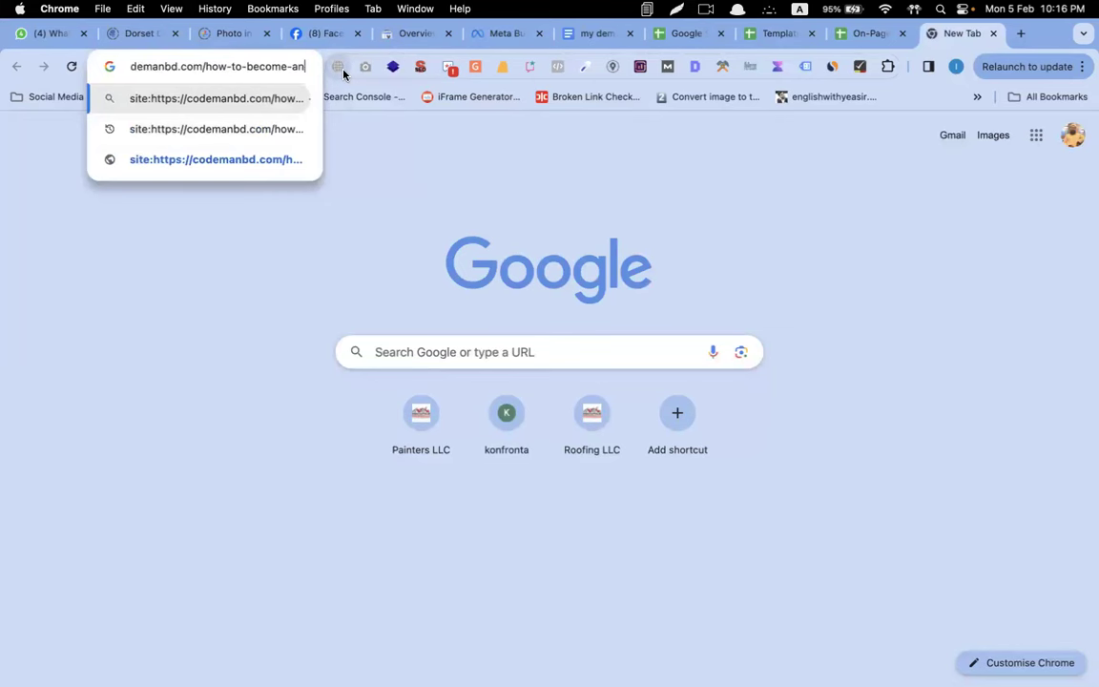
pyautogui.press('BackSpace')
pyautogui.press('BackSpace')
pyautogui.press('BackSpace')
pyautogui.press('BackSpace')
pyautogui.press('BackSpace')
pyautogui.press('BackSpace')
pyautogui.press('BackSpace')
pyautogui.press('BackSpace')
pyautogui.press('BackSpace')
pyautogui.press('BackSpace')
pyautogui.press('BackSpace')
pyautogui.press('BackSpace')
pyautogui.press('BackSpace')
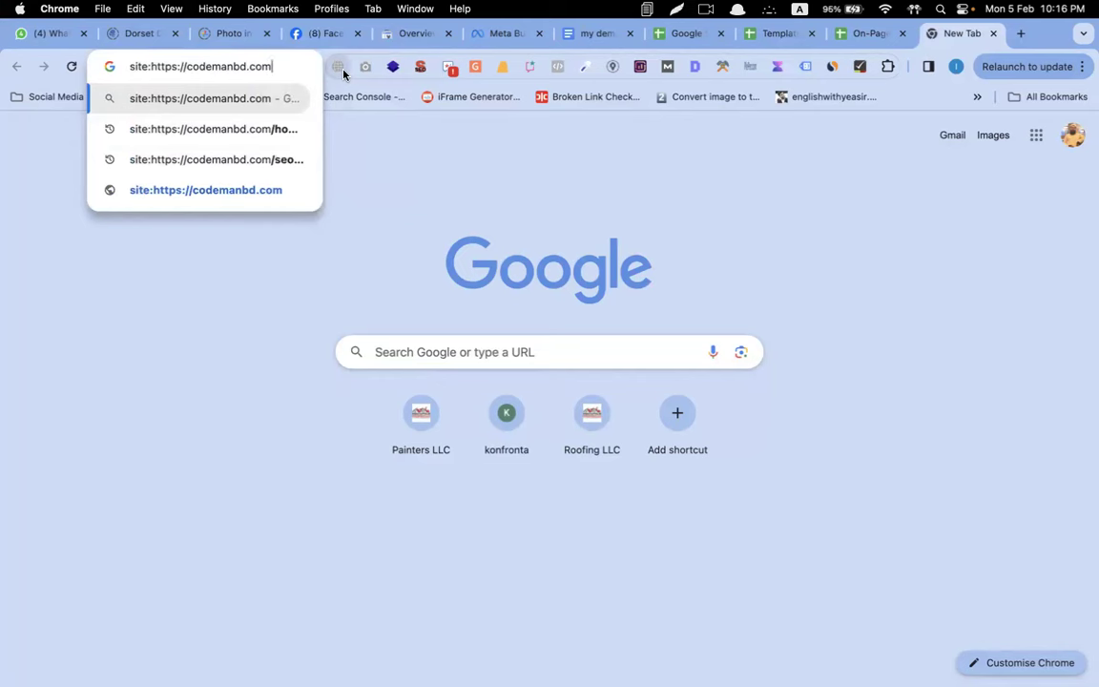
pyautogui.press('Return')
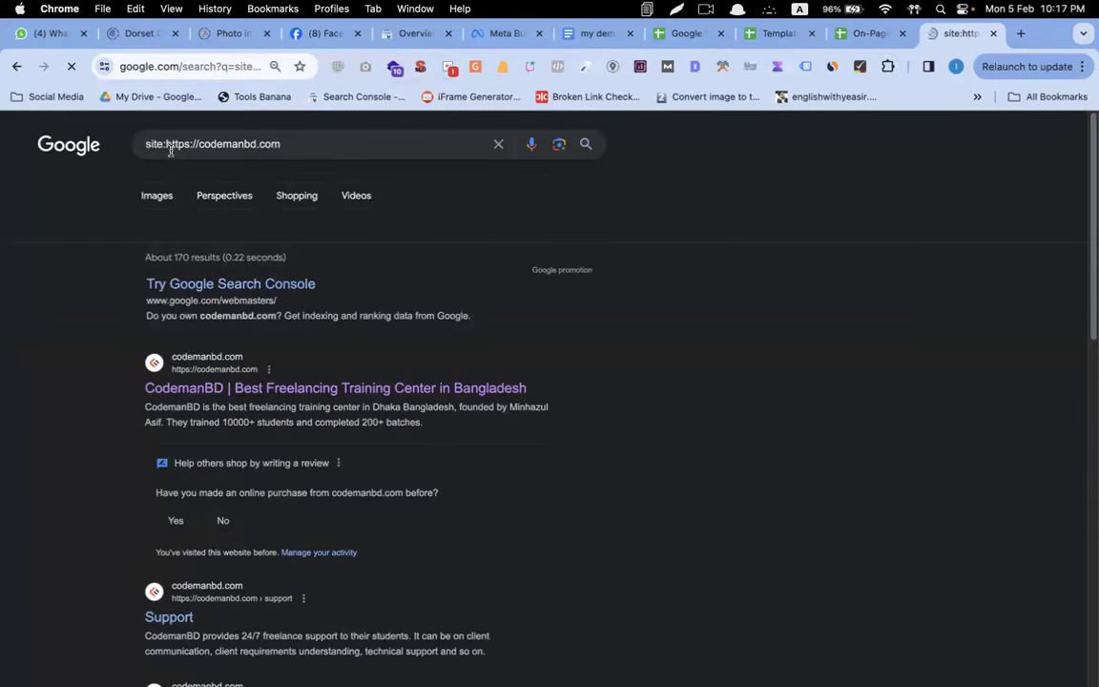
pyautogui.moveTo(145, 258); pyautogui.dragTo(214, 258)
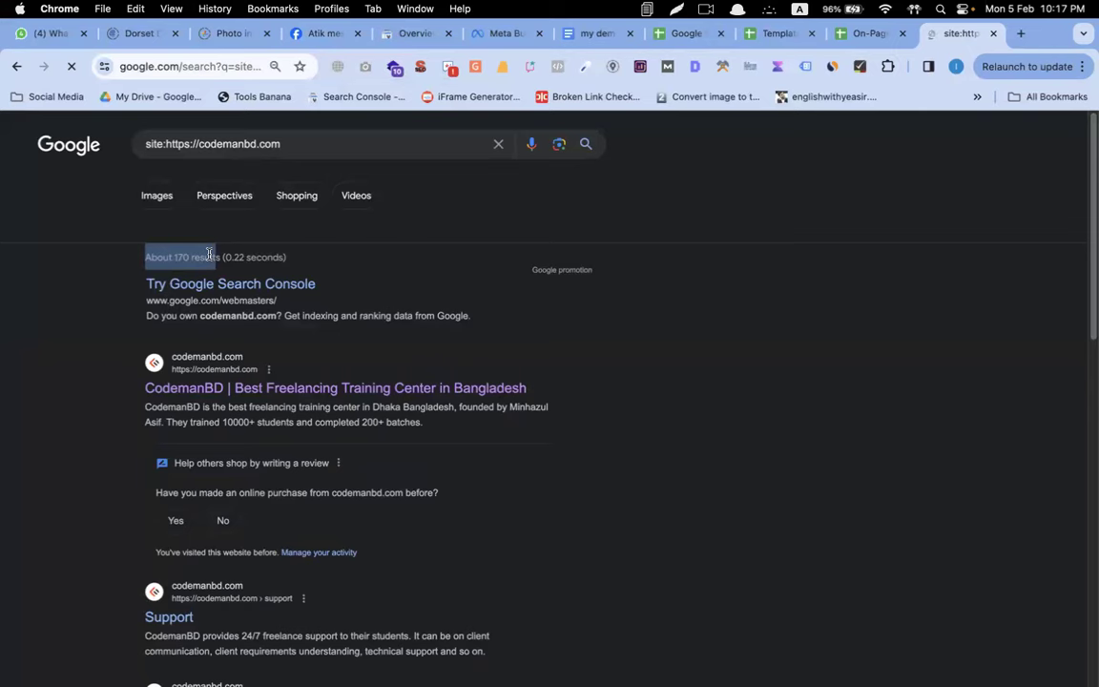
# Return to the SEO audit document and change the "Location pages" title to "Location (Service areas) pages".
pyautogui.click(575, 38)
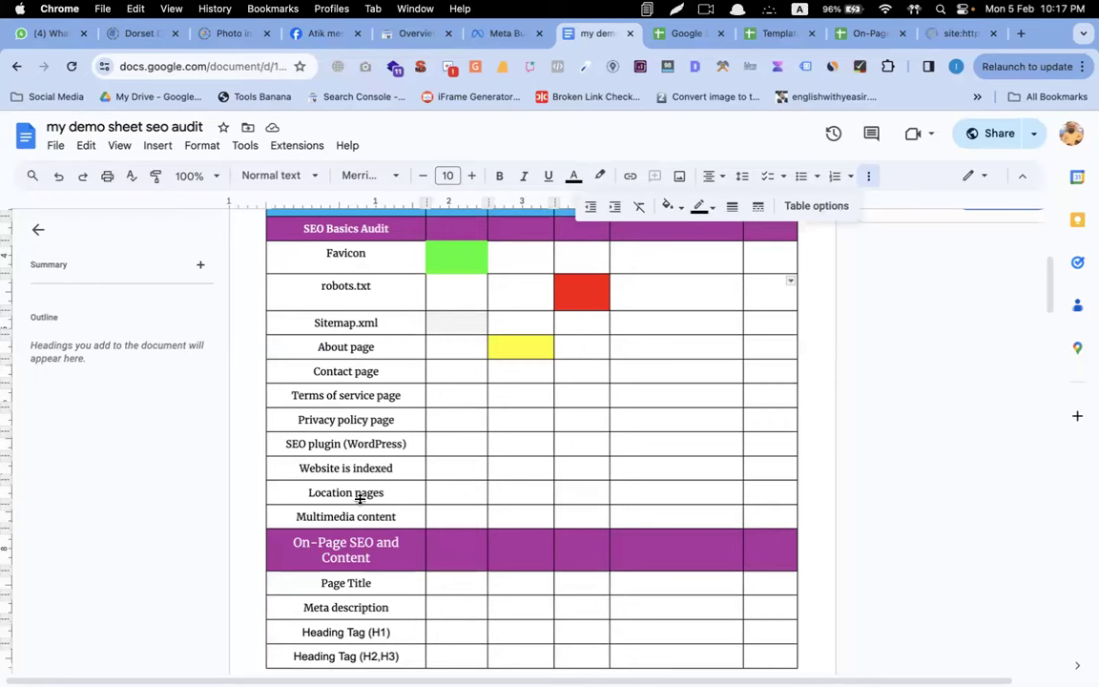
pyautogui.click(354, 492)
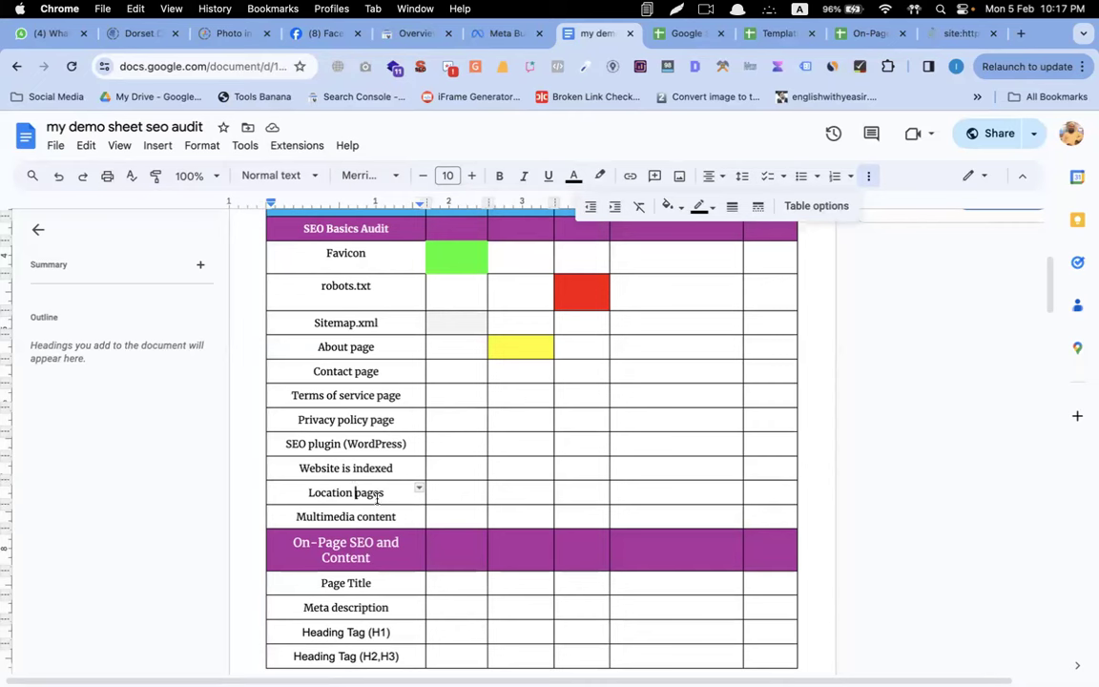
pyautogui.write('(')
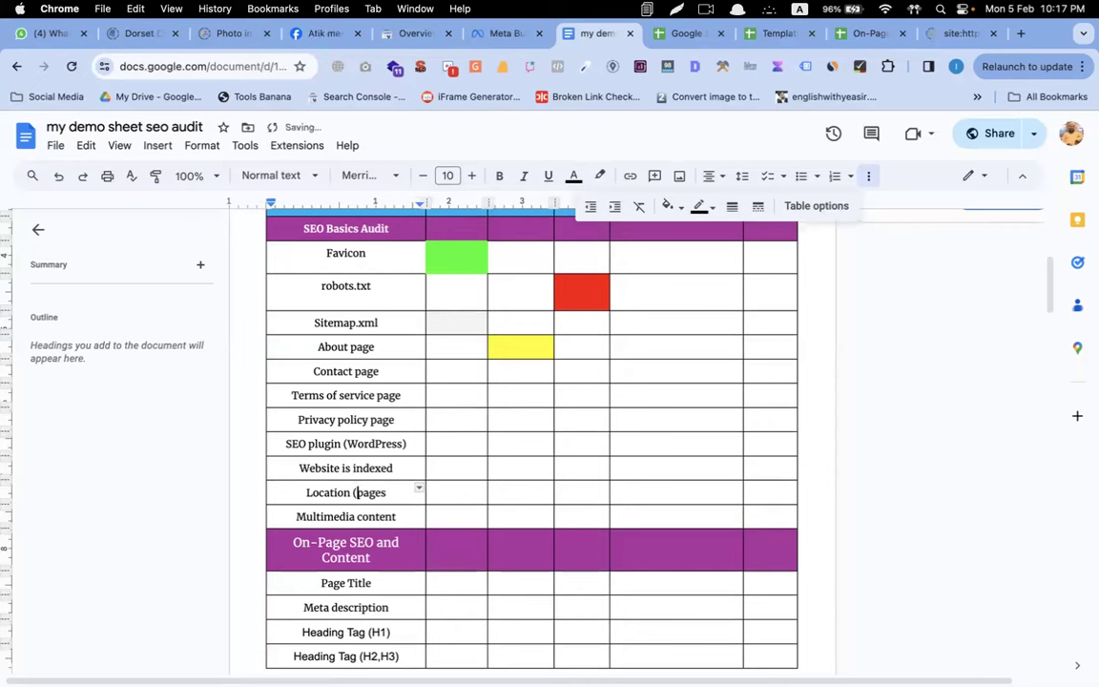
pyautogui.write('Se')
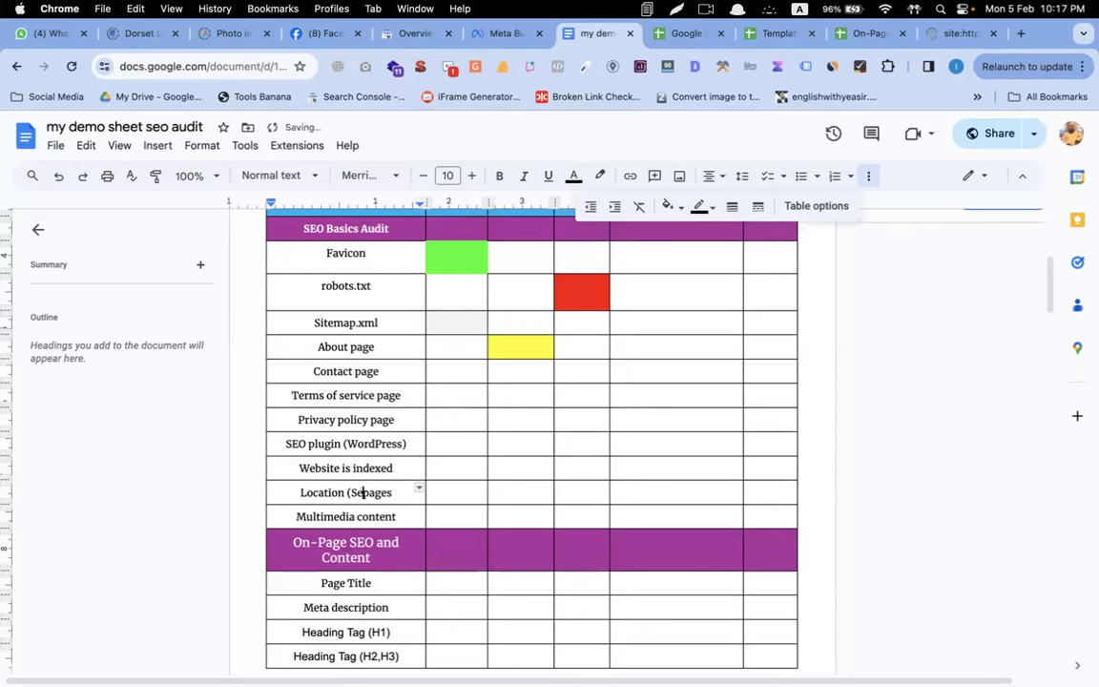
pyautogui.write('rvice')
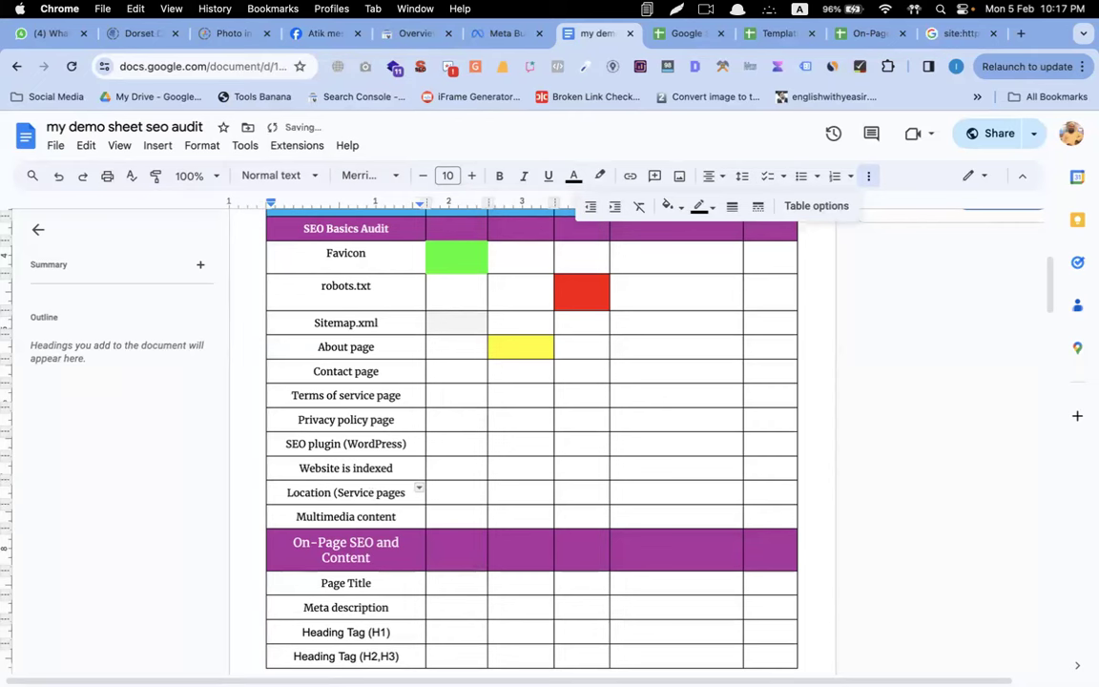
pyautogui.write(' are')
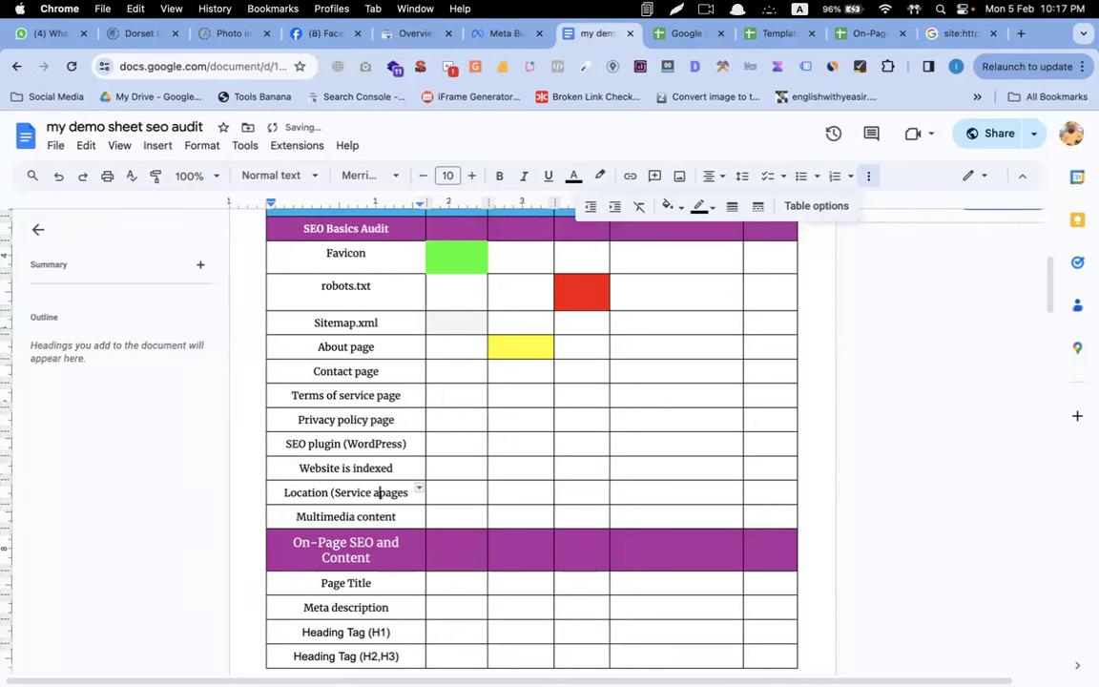
pyautogui.write('as)')
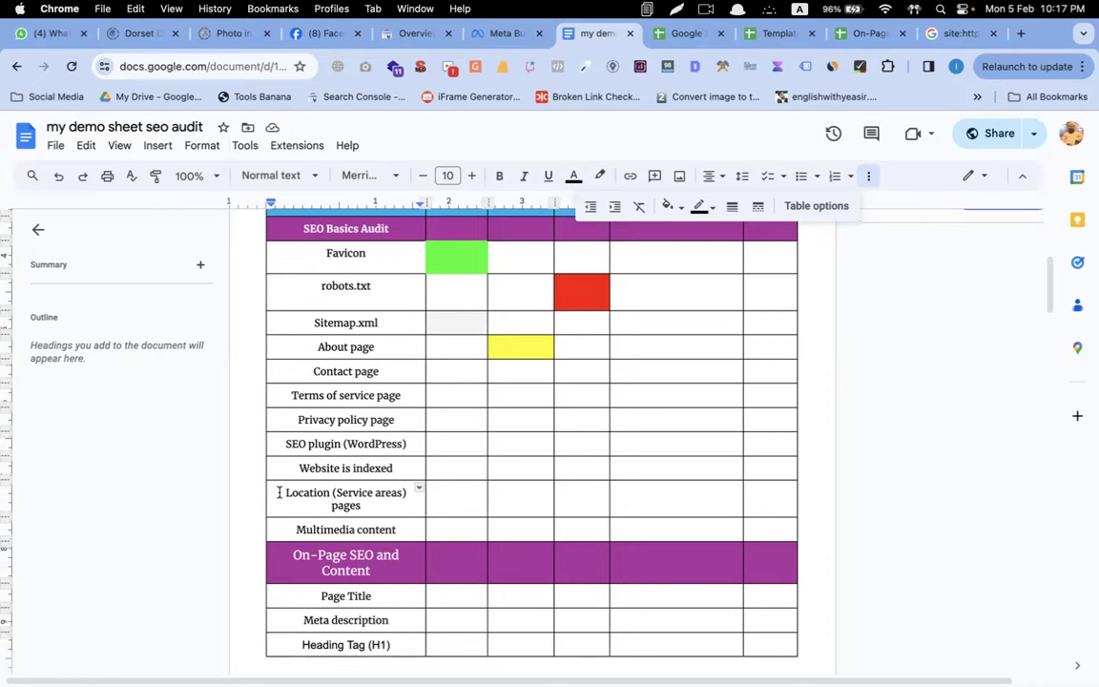
pyautogui.moveTo(279, 492); pyautogui.dragTo(766, 491)
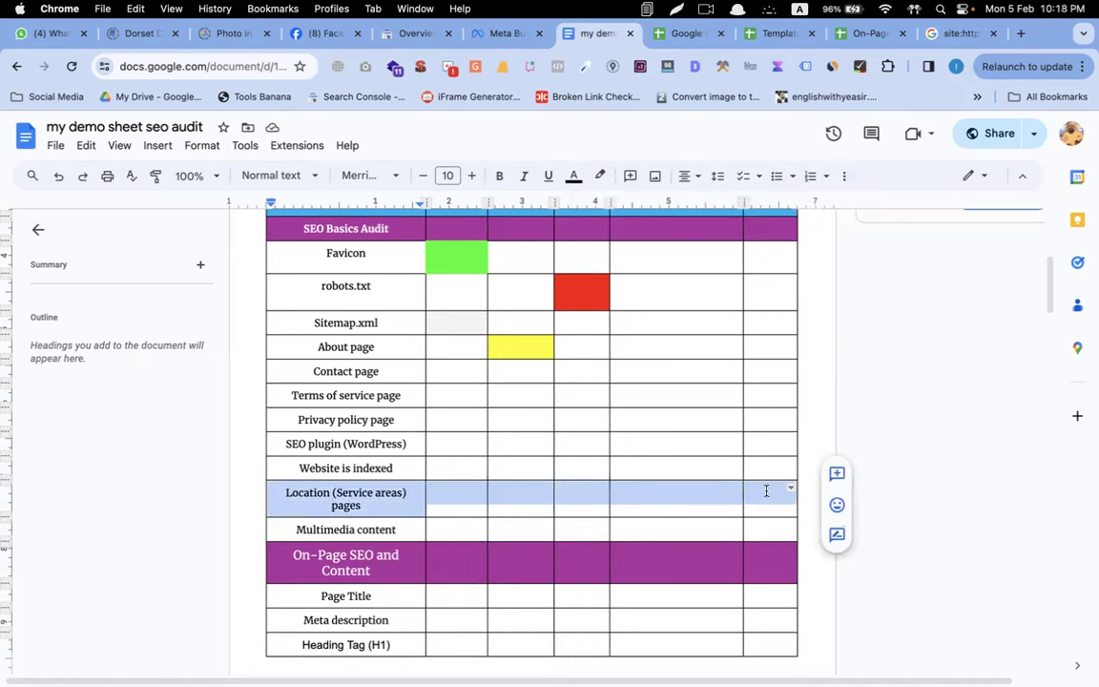
pyautogui.click(408, 510)
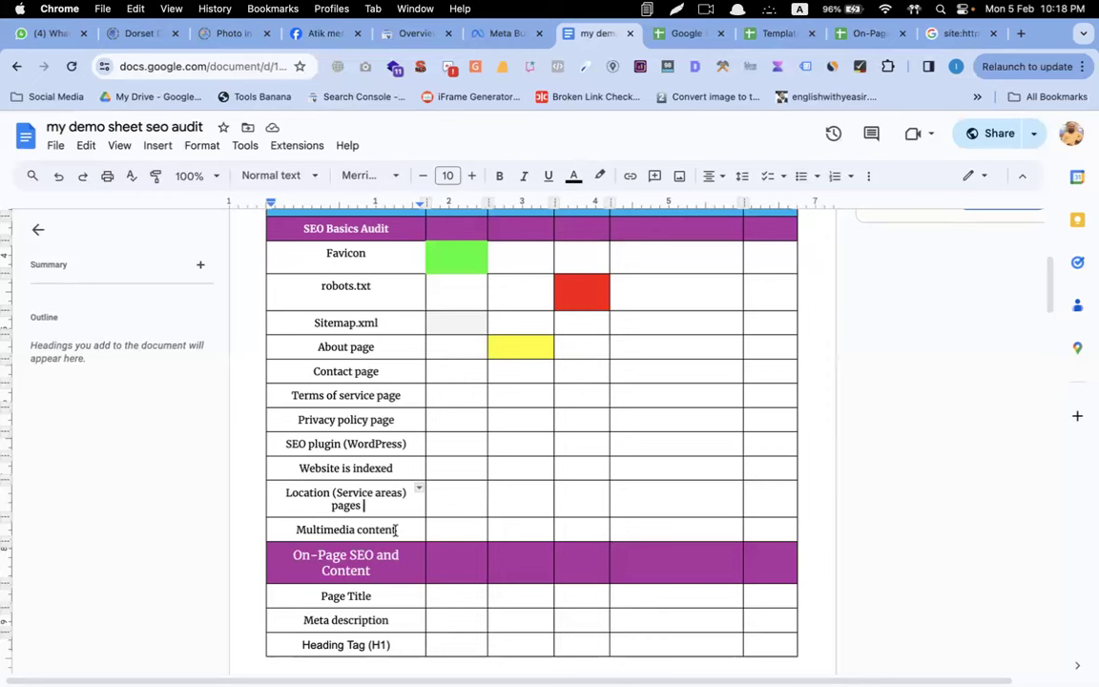
# Fill the Pass cell of the Multimedia content row with a green background.
pyautogui.click(440, 529)
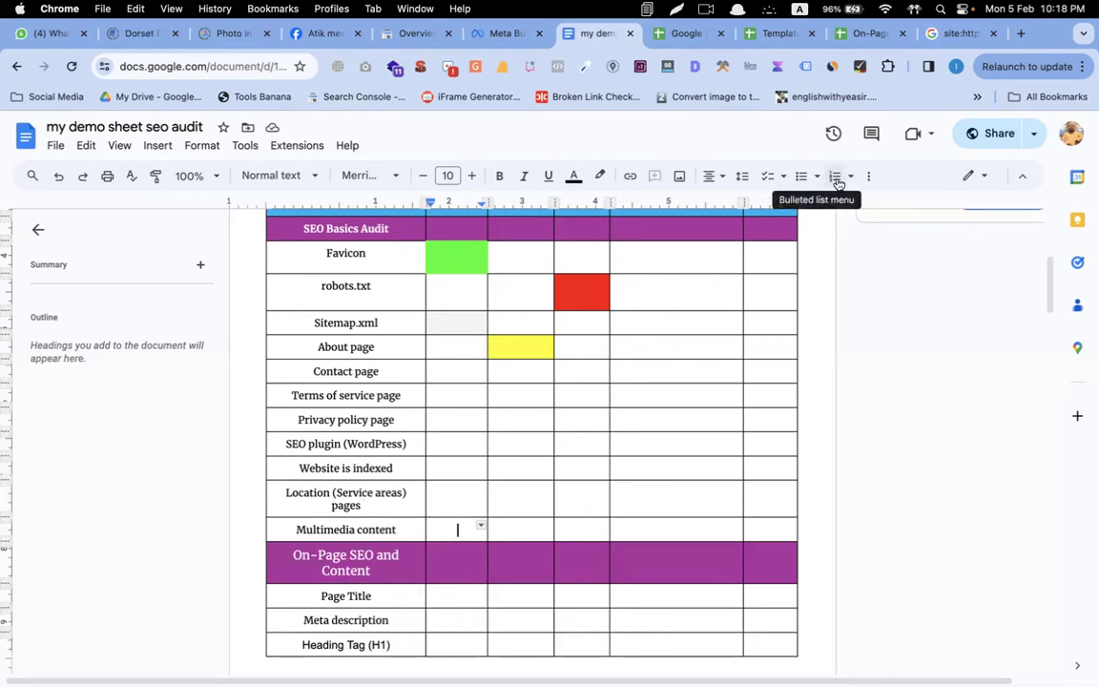
pyautogui.click(868, 176)
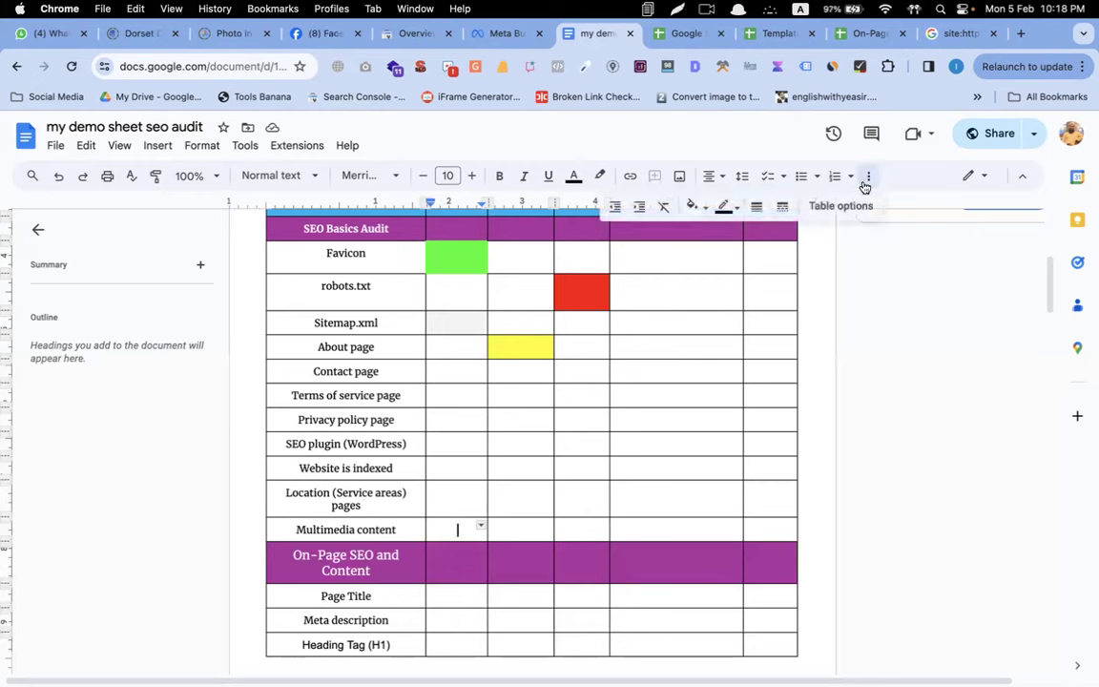
pyautogui.click(686, 205)
pyautogui.click(761, 270)
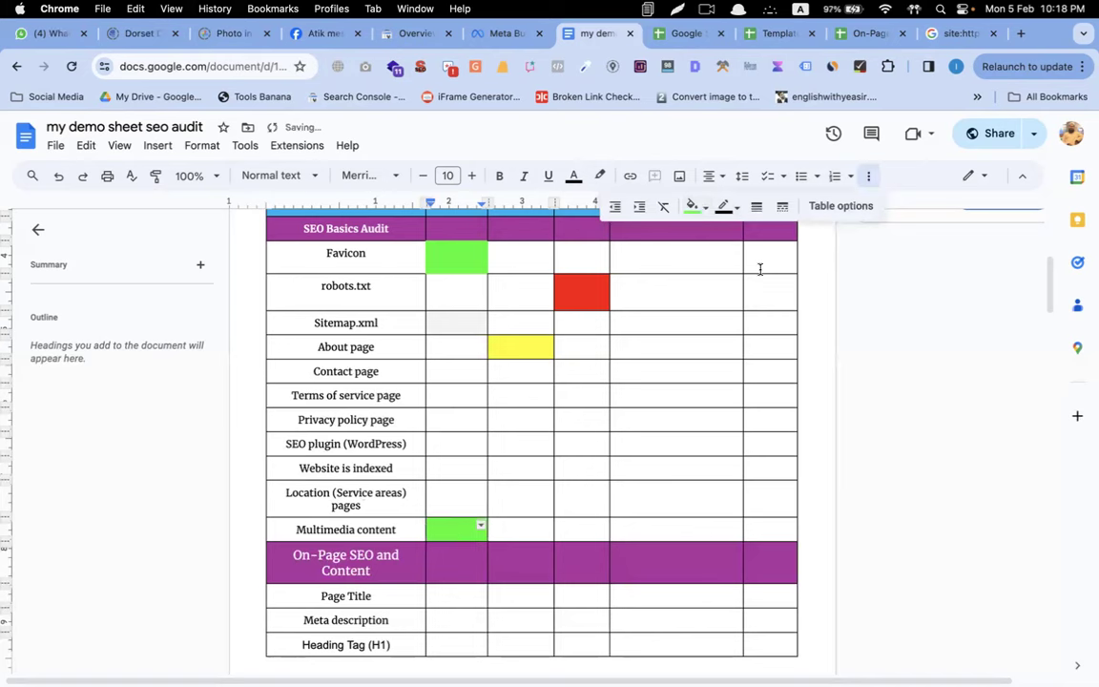
# Review the SEO Basics Audit rows and the On-Page SEO and Content section of the checklist, through to the Technical SEO heading.
pyautogui.scroll(-2, 420, 471)
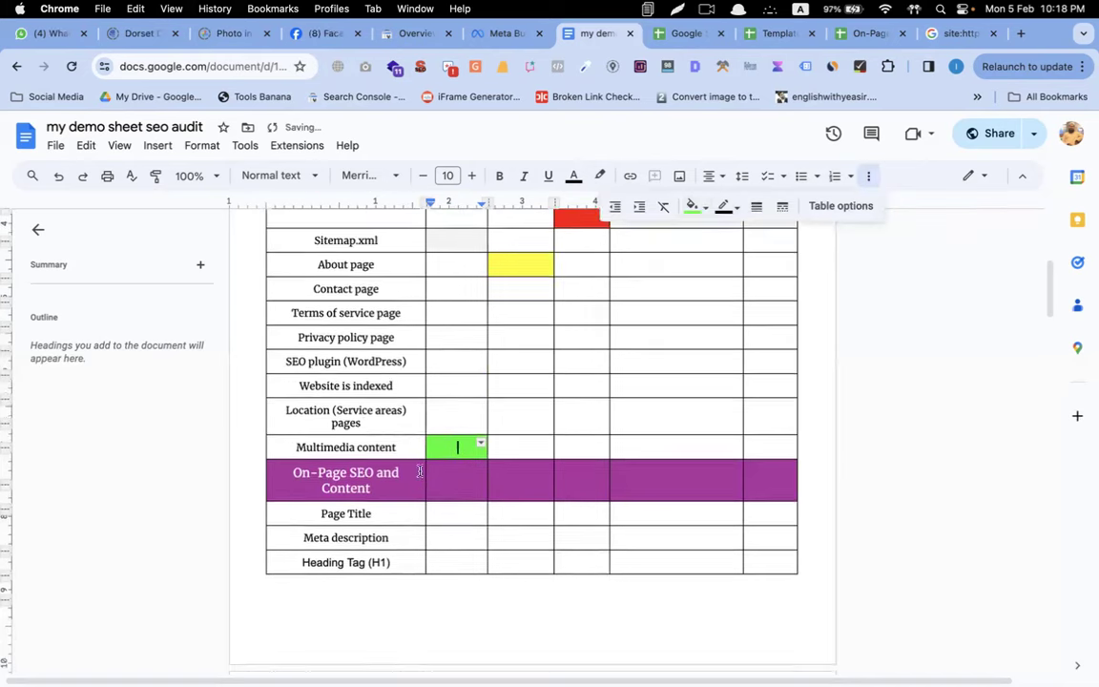
pyautogui.scroll(-1, 421, 473)
pyautogui.scroll(2, 422, 463)
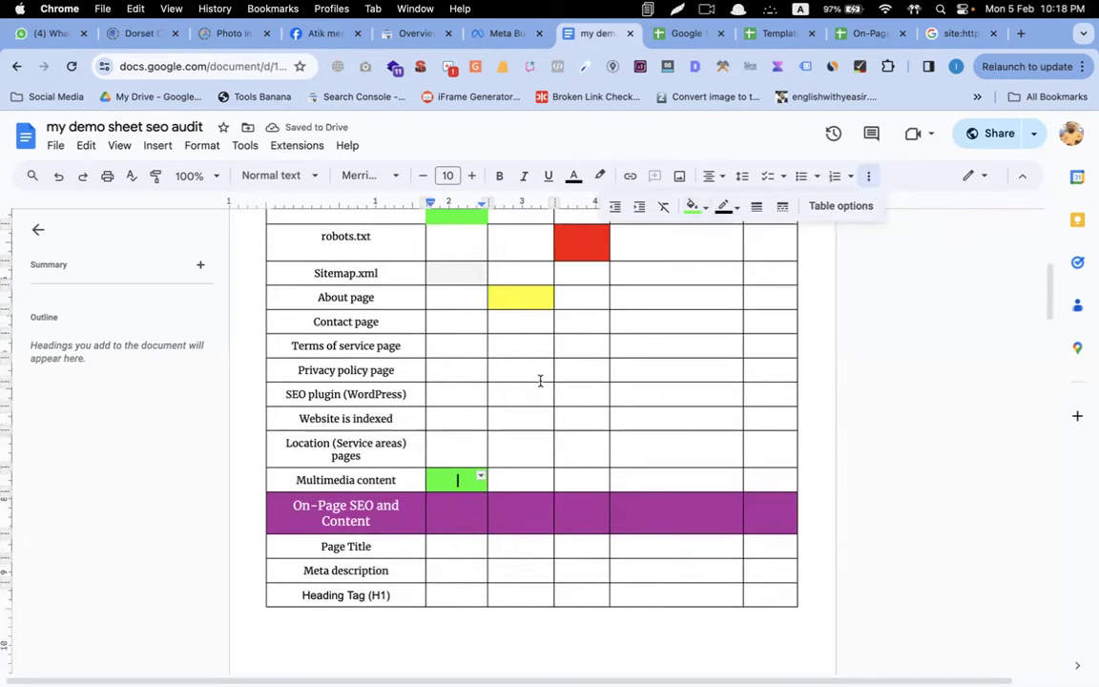
pyautogui.scroll(-3, 526, 460)
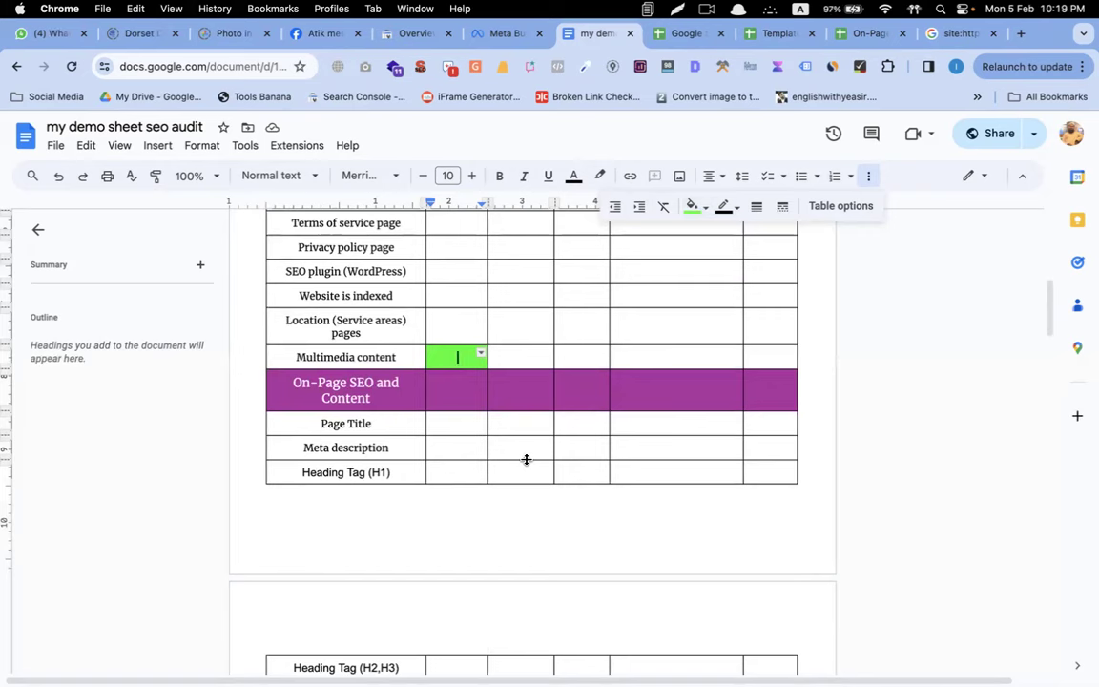
pyautogui.scroll(5, 525, 459)
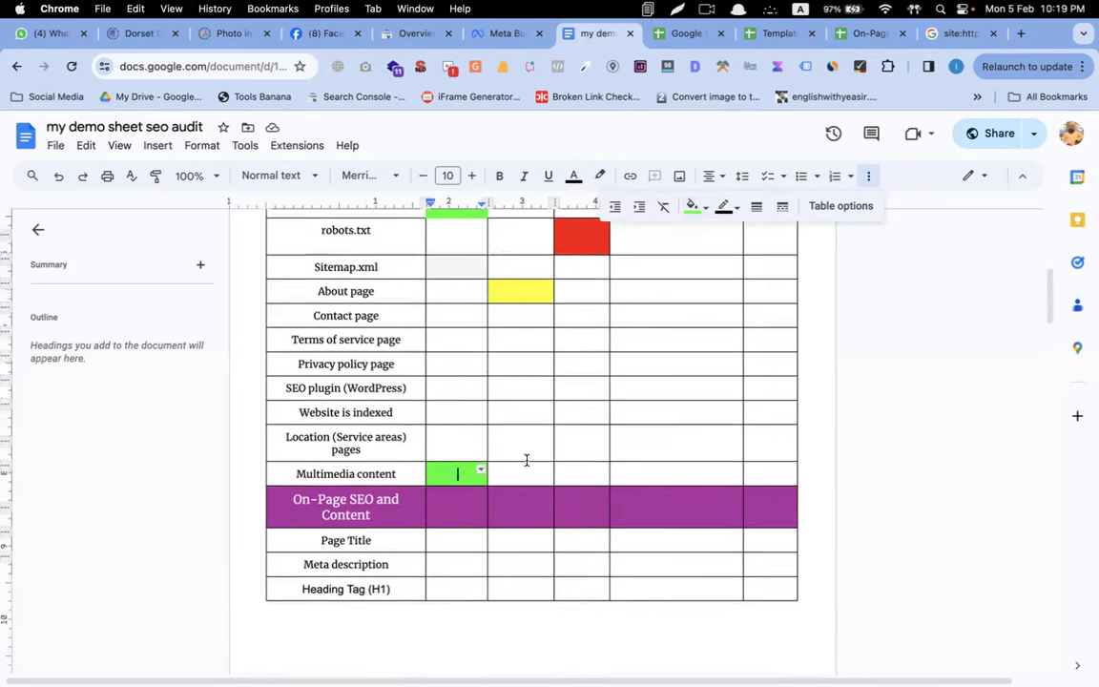
pyautogui.scroll(-1, 526, 459)
pyautogui.scroll(-3, 526, 459)
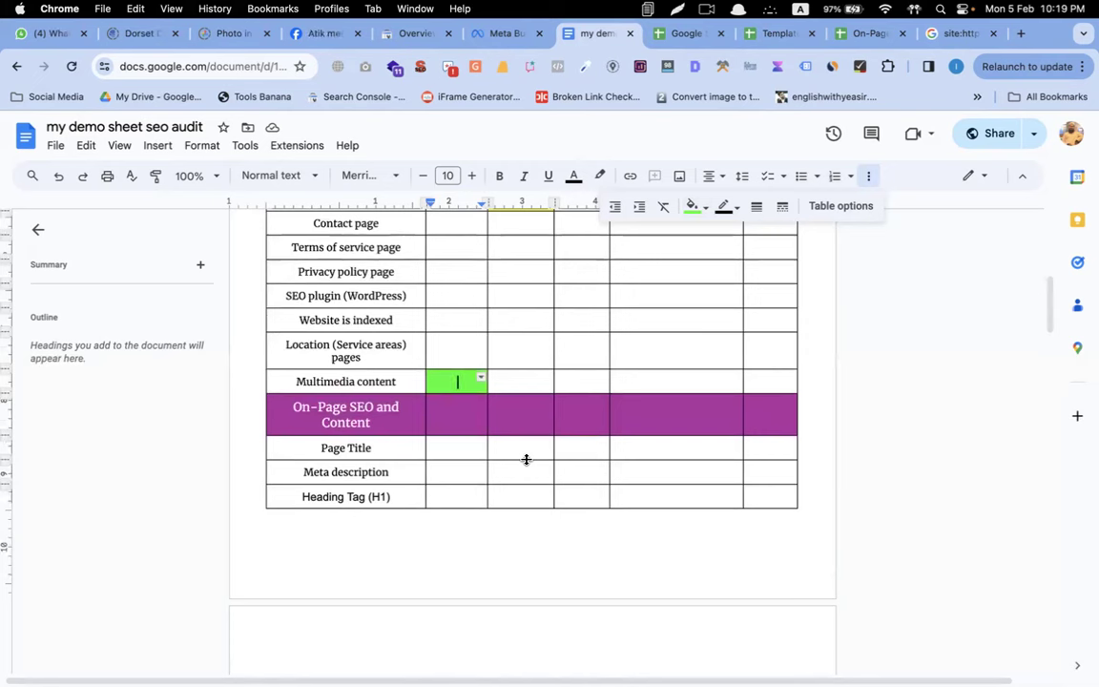
pyautogui.scroll(2, 525, 460)
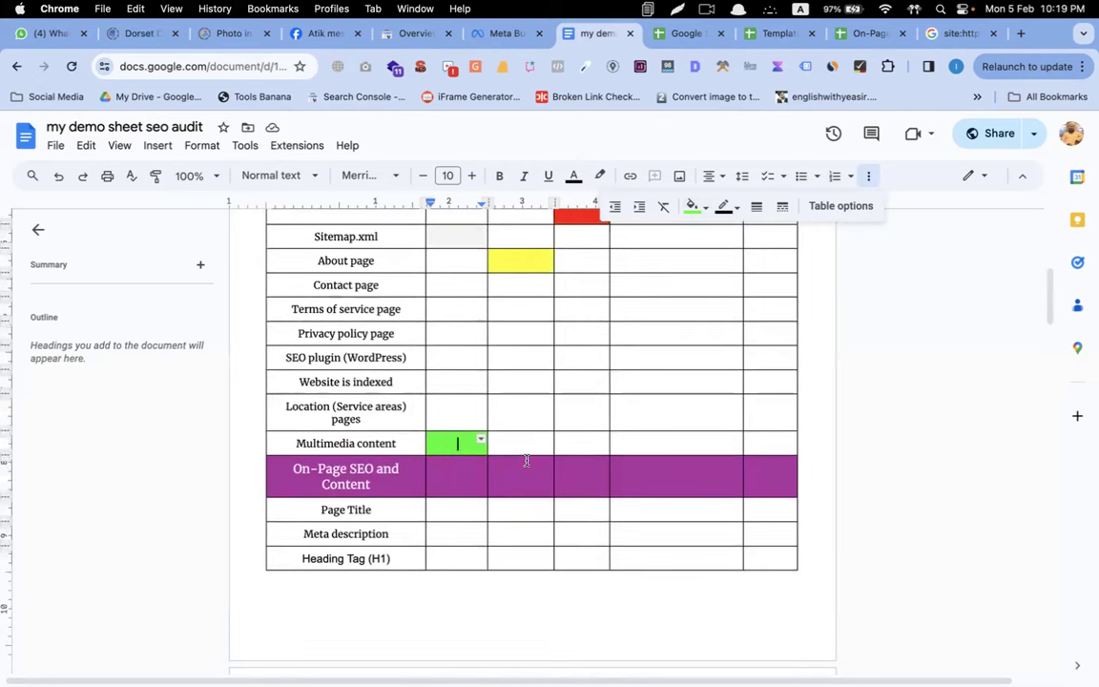
pyautogui.scroll(-2, 526, 460)
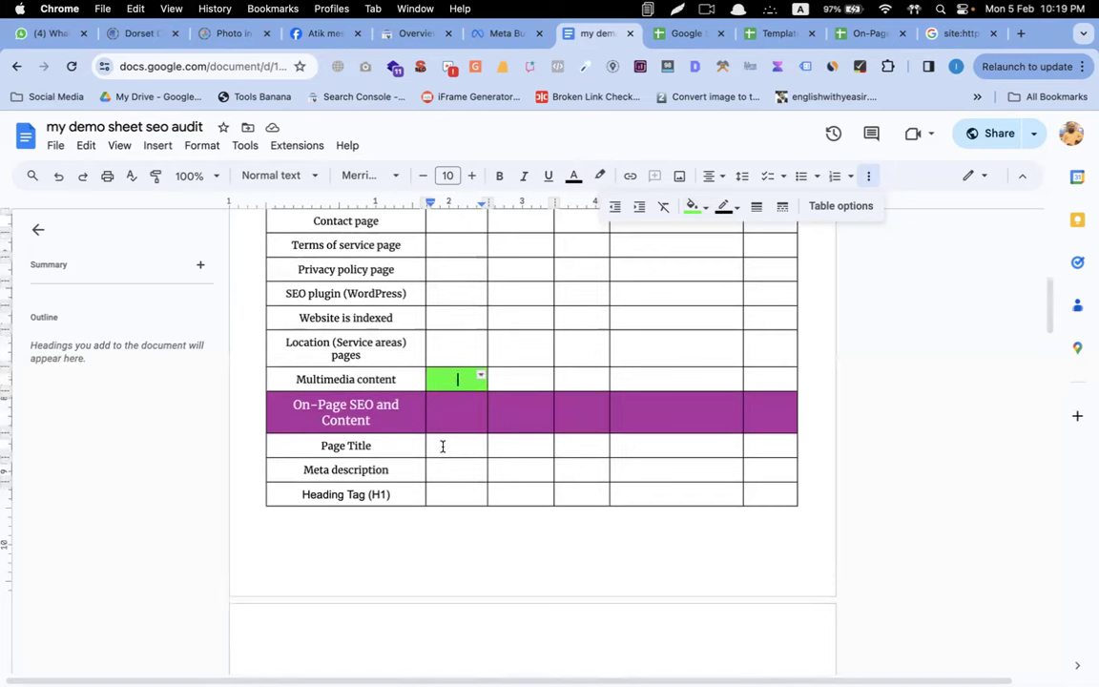
pyautogui.scroll(-4, 442, 445)
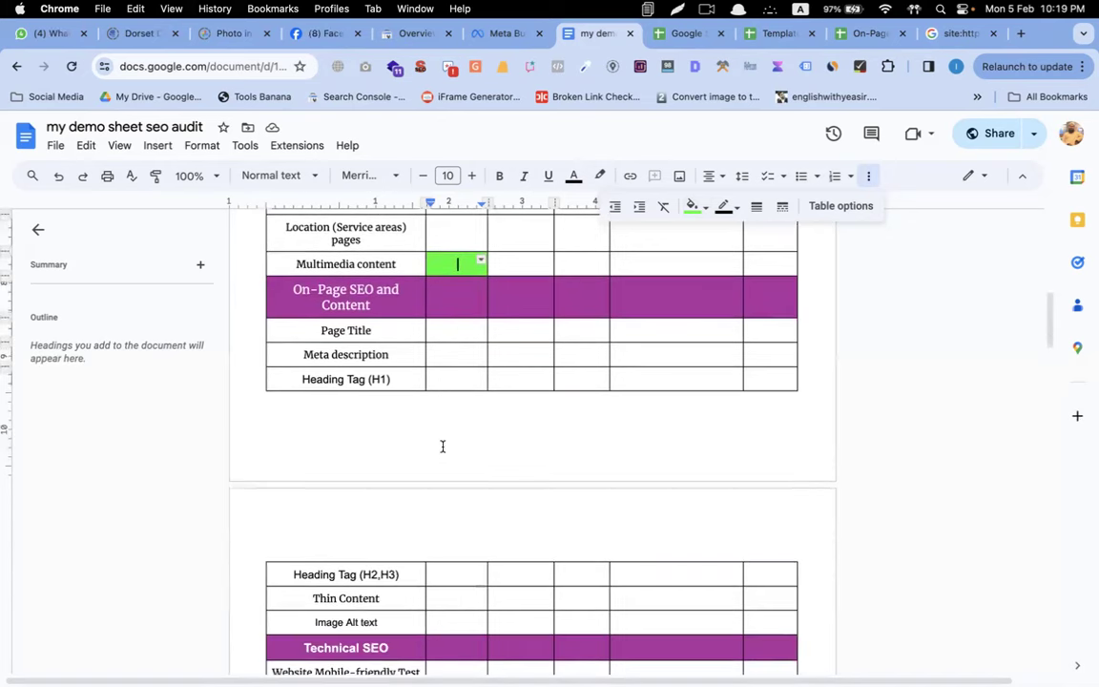
pyautogui.scroll(-1, 443, 446)
pyautogui.scroll(2, 443, 445)
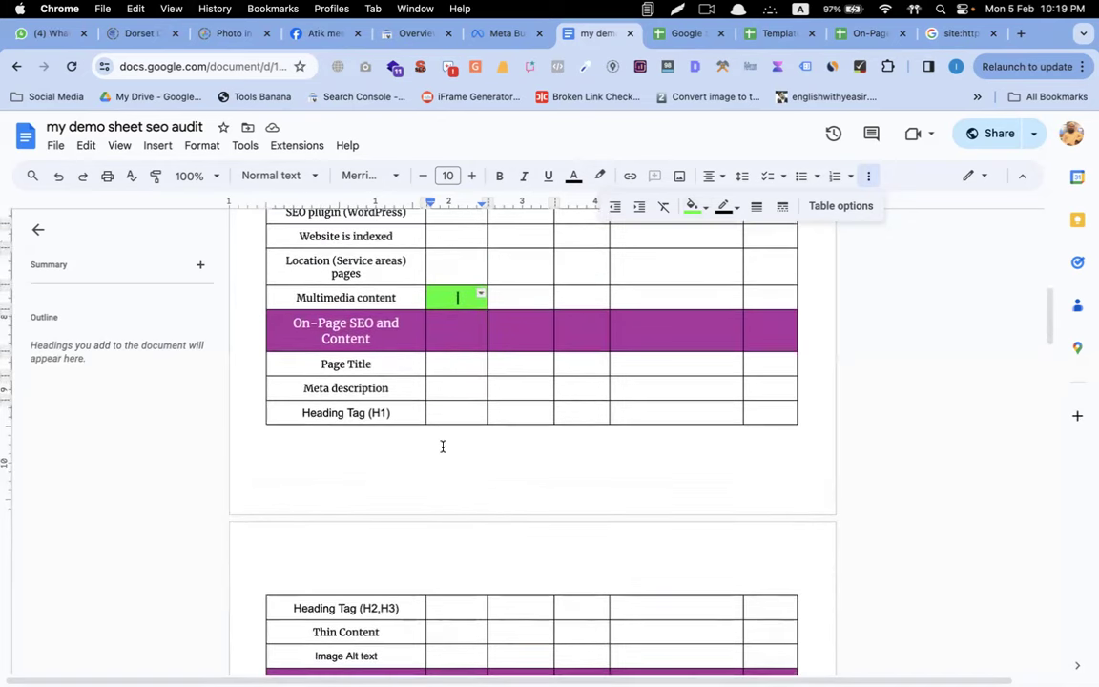
pyautogui.scroll(3, 443, 445)
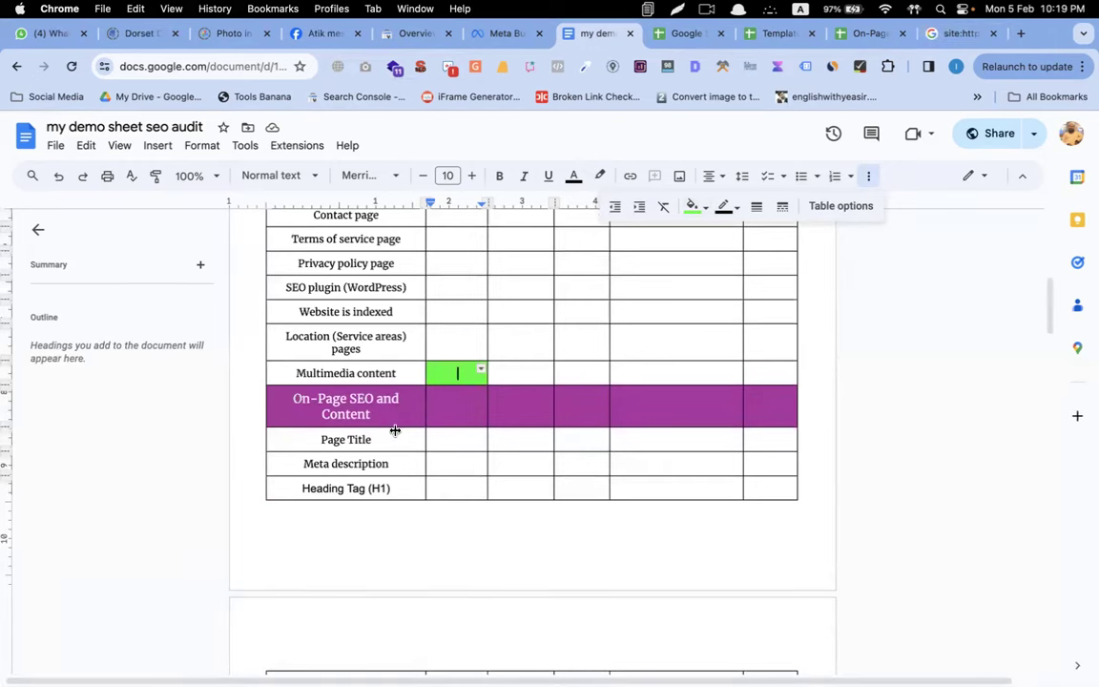
pyautogui.scroll(-1, 388, 550)
pyautogui.scroll(-3, 388, 550)
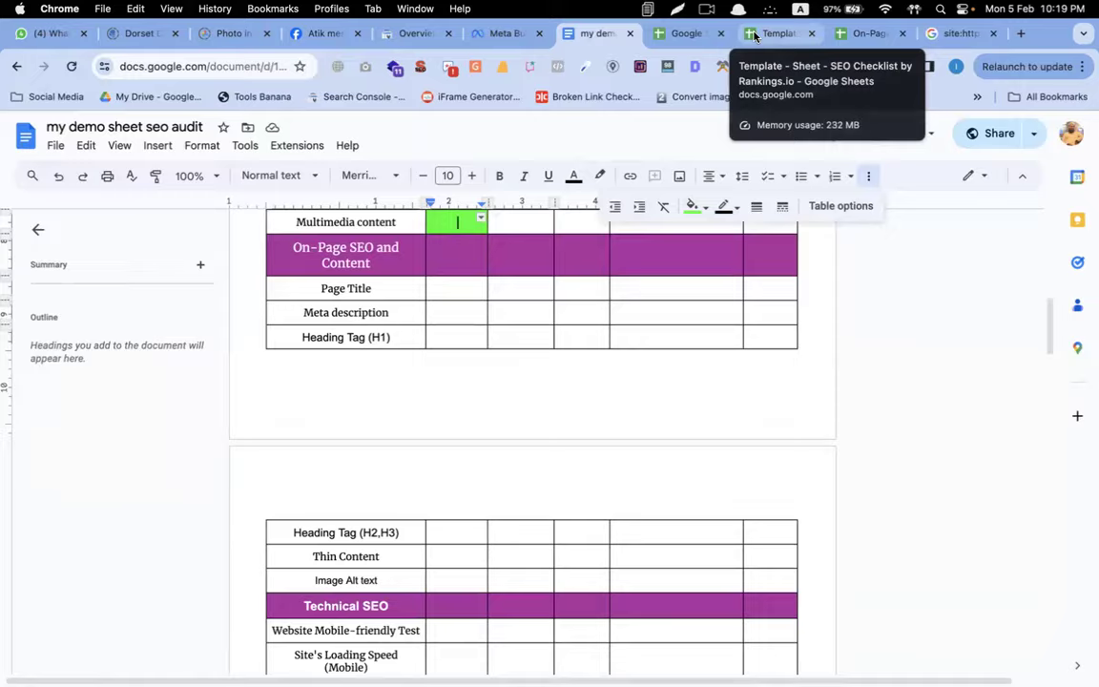
# Check the SEO Checklist by Rankings.io template spreadsheet for comparison, and return to the audit document's On-Page and Technical SEO rows.
pyautogui.click(755, 37)
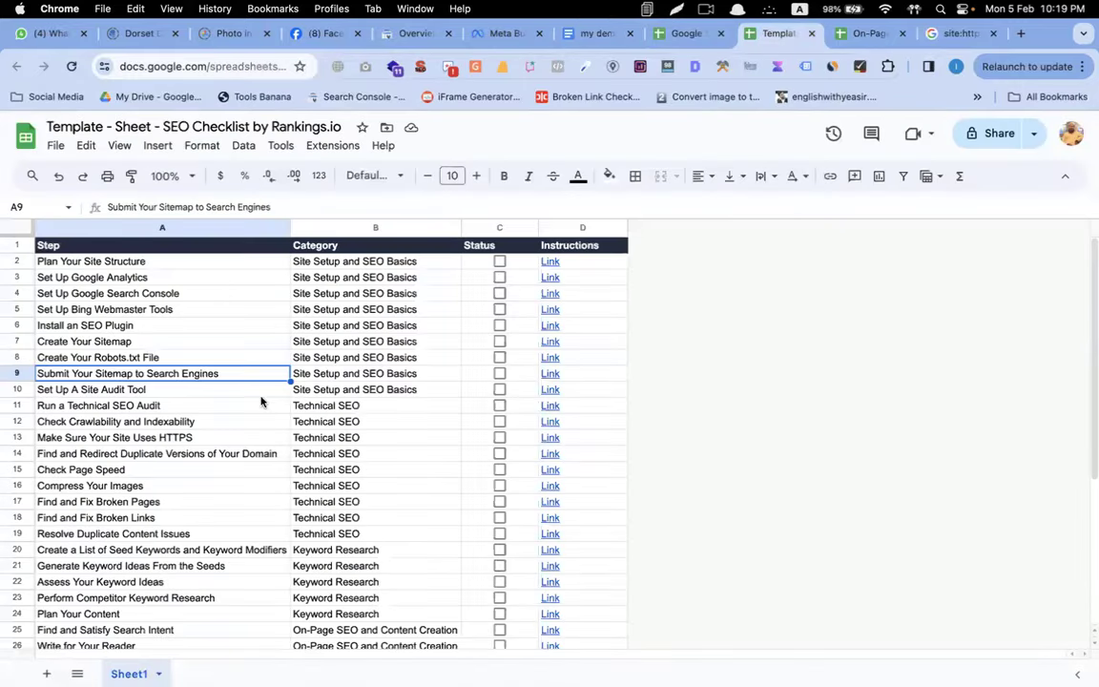
pyautogui.click(592, 36)
pyautogui.scroll(-2, 446, 413)
pyautogui.scroll(2, 449, 414)
pyautogui.scroll(-1, 448, 420)
pyautogui.scroll(-1, 362, 330)
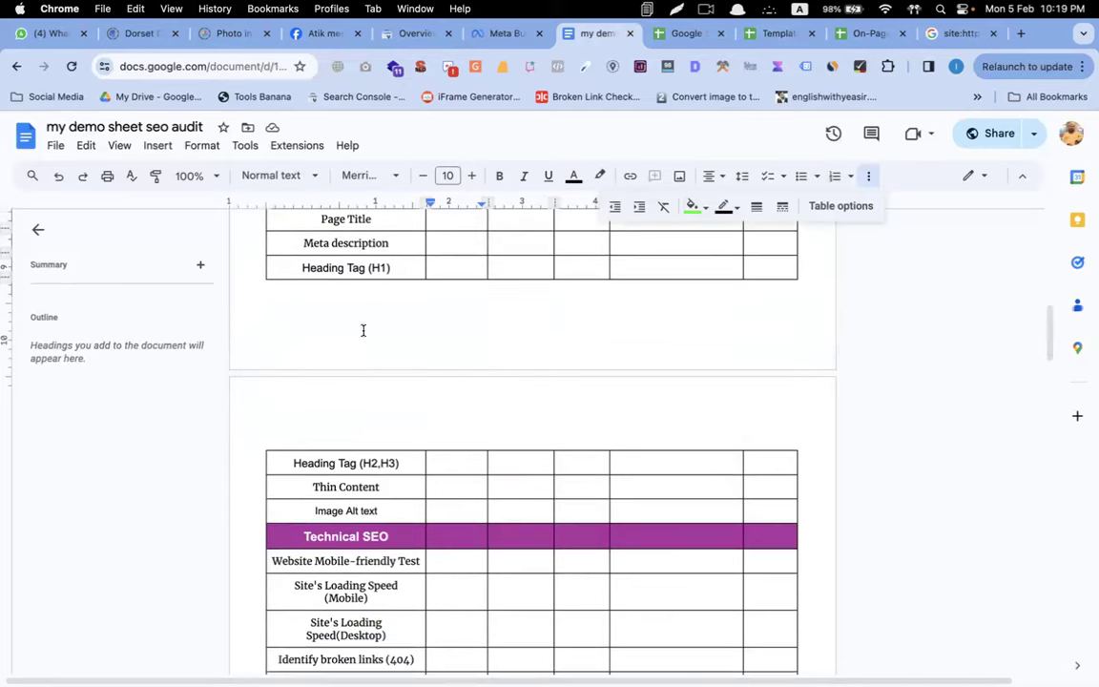
# Fill the fourth-column cell of the "Identify broken links (404)" row in the Technical SEO section with a red background.
pyautogui.scroll(-4, 326, 498)
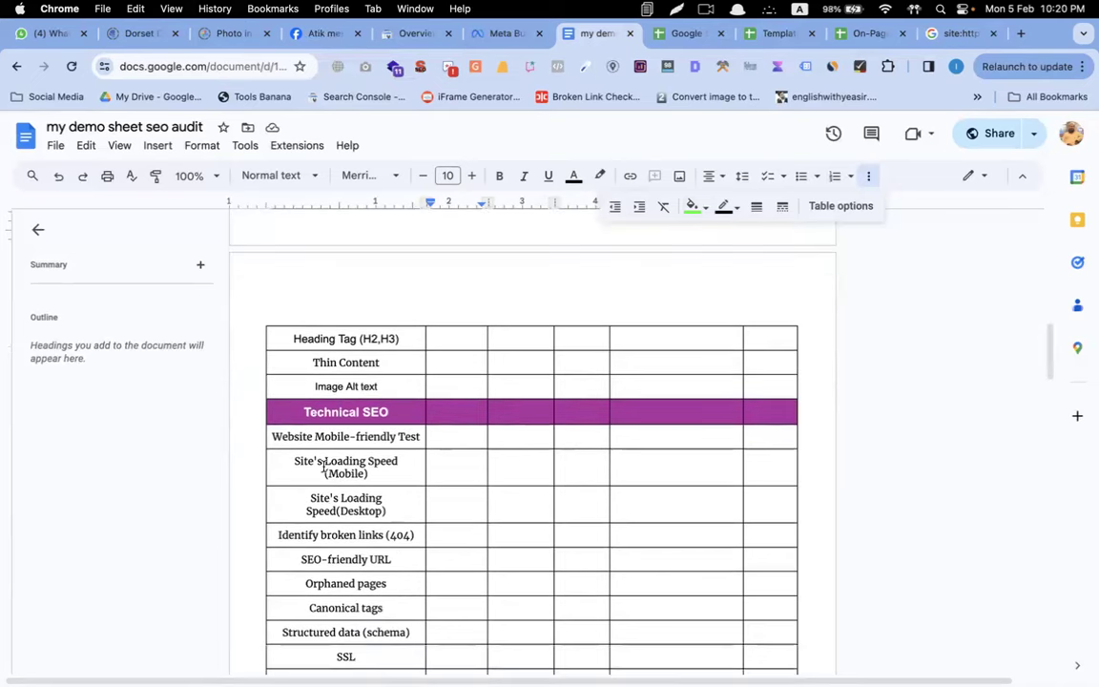
pyautogui.scroll(-3, 348, 523)
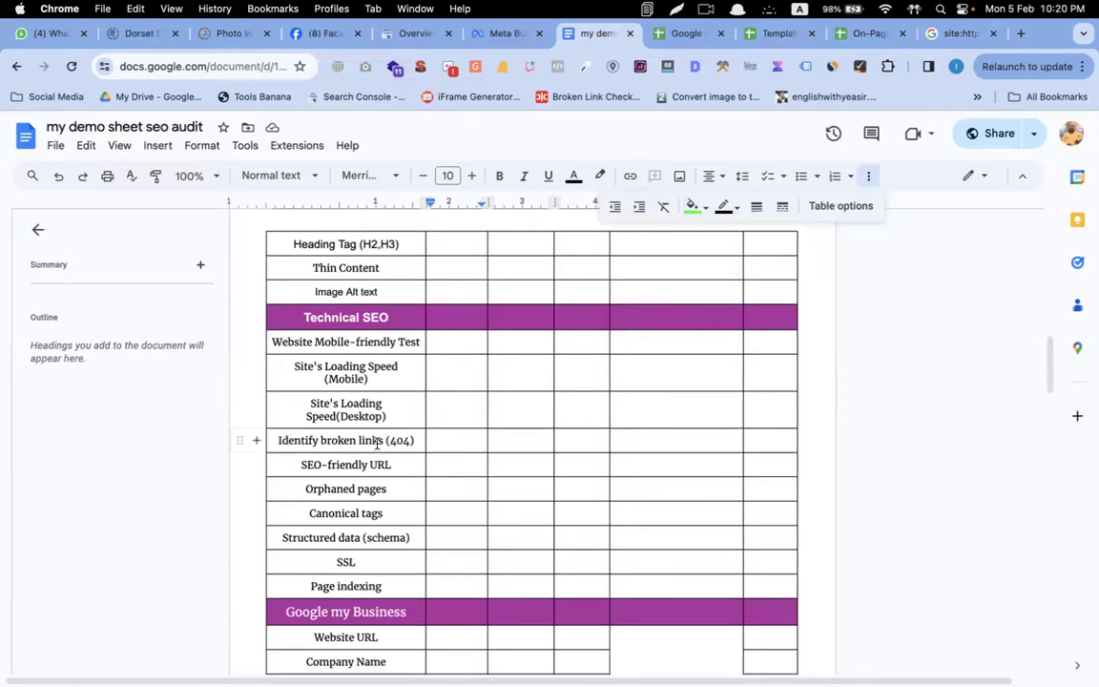
pyautogui.scroll(-2, 380, 443)
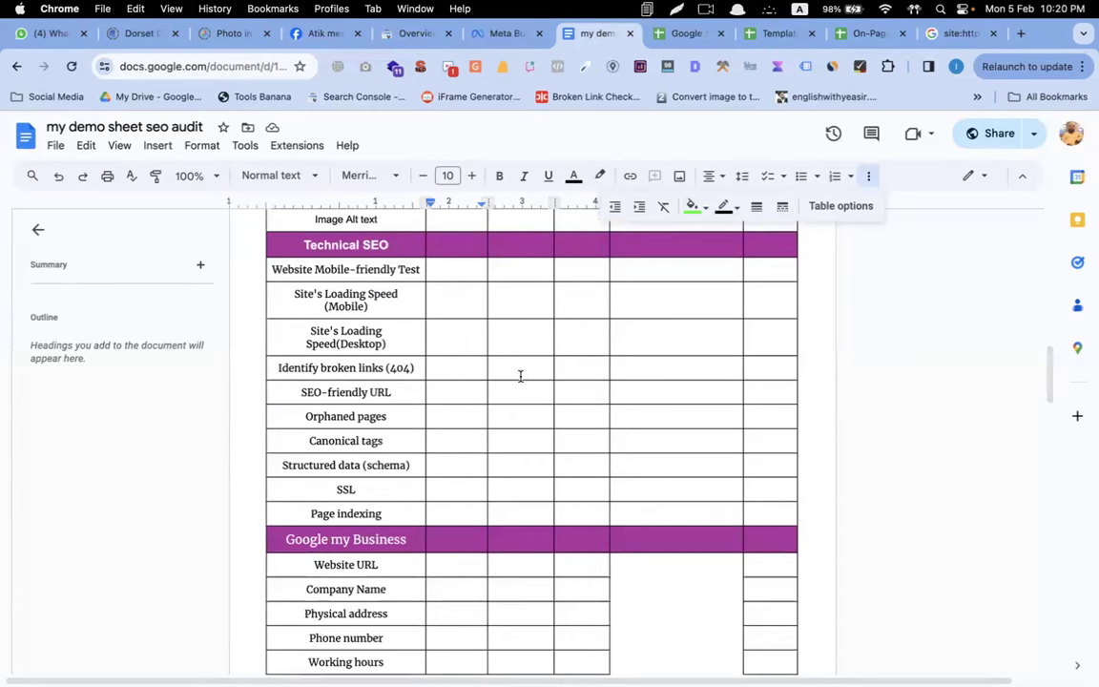
pyautogui.click(576, 373)
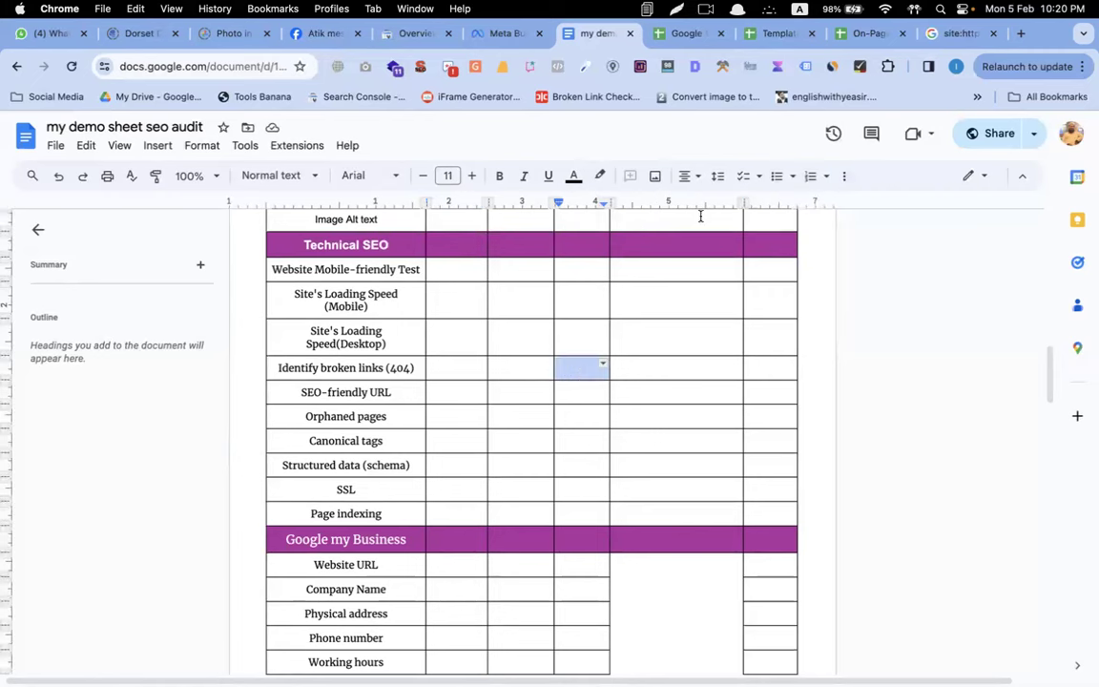
pyautogui.click(843, 176)
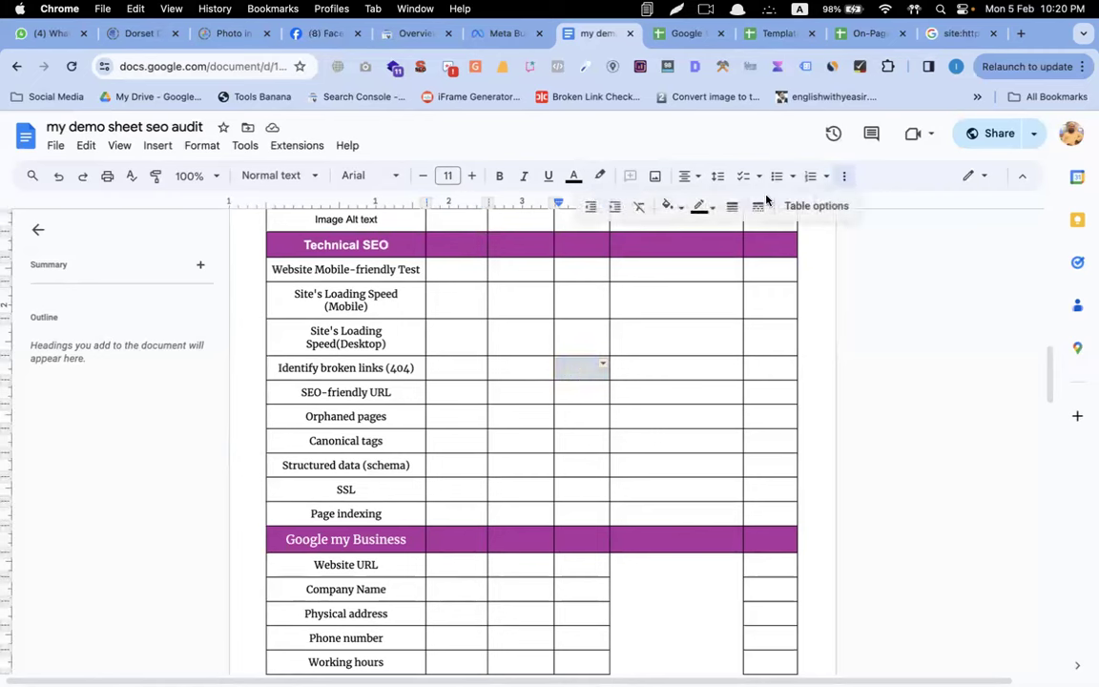
pyautogui.click(667, 208)
pyautogui.click(693, 276)
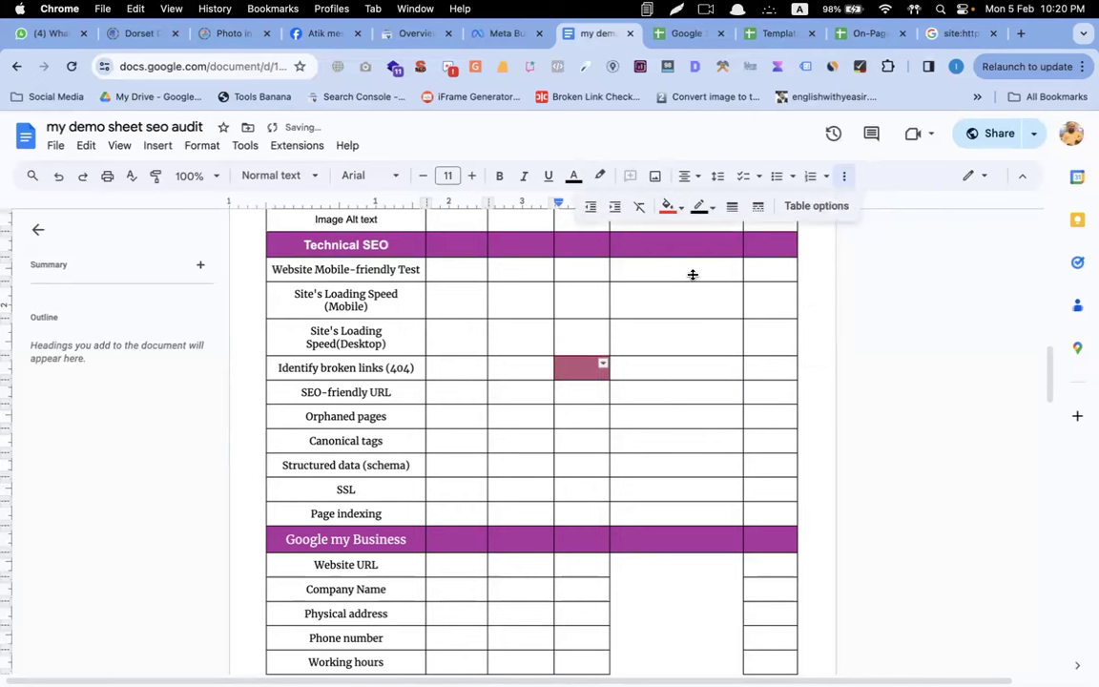
pyautogui.click(536, 368)
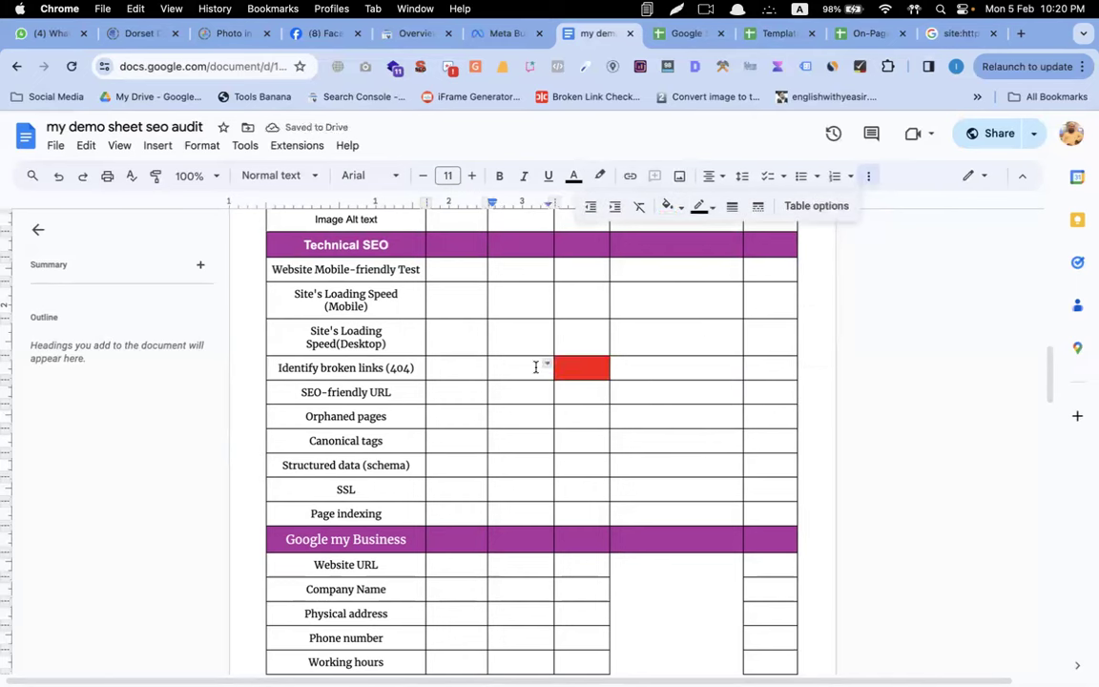
# Review the Technical SEO rows of the checklist, from the mobile-friendly test and broken links through structured data to Page indexing.
pyautogui.scroll(2, 536, 367)
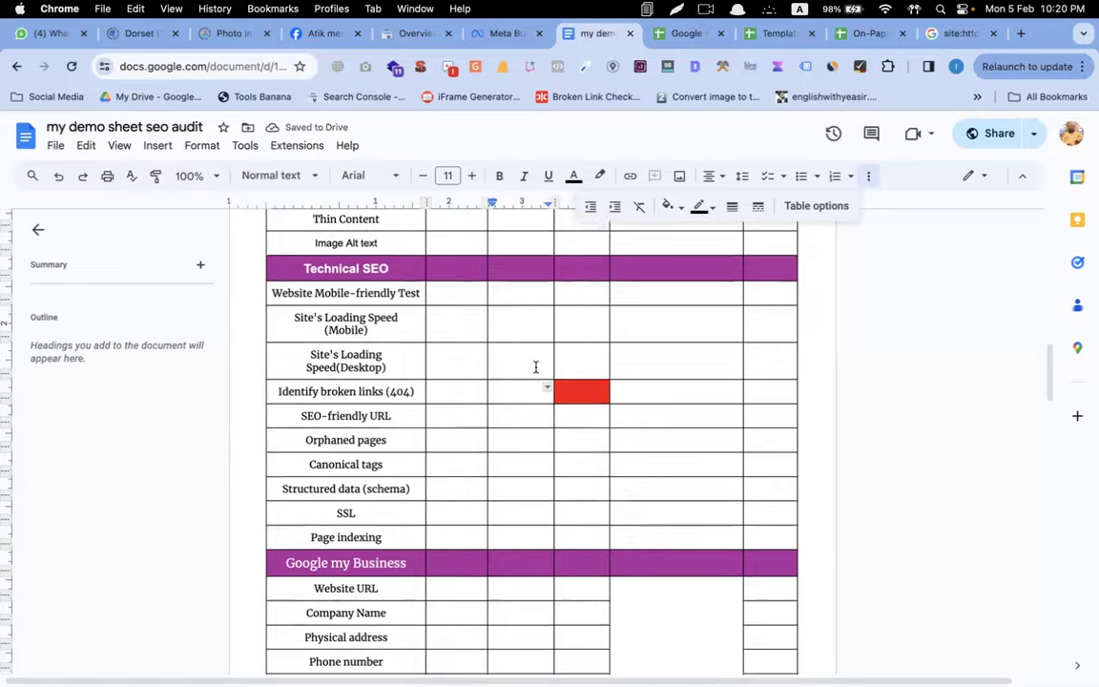
pyautogui.scroll(-3, 535, 367)
pyautogui.scroll(-1, 536, 368)
pyautogui.scroll(2, 535, 367)
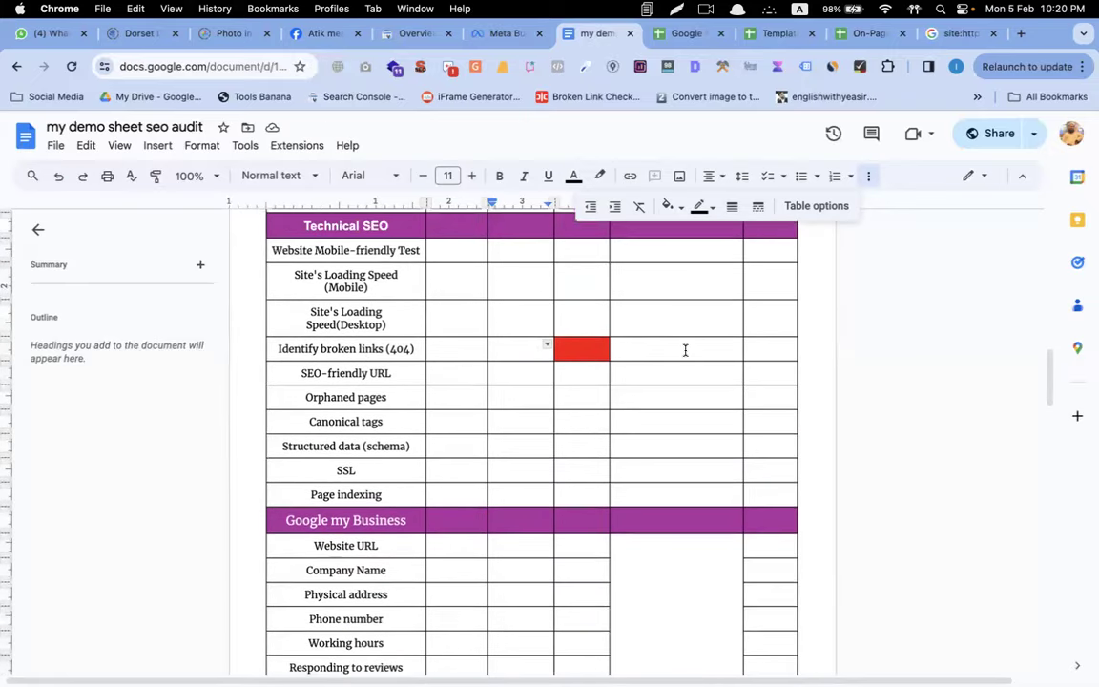
pyautogui.click(769, 348)
pyautogui.scroll(-3, 334, 448)
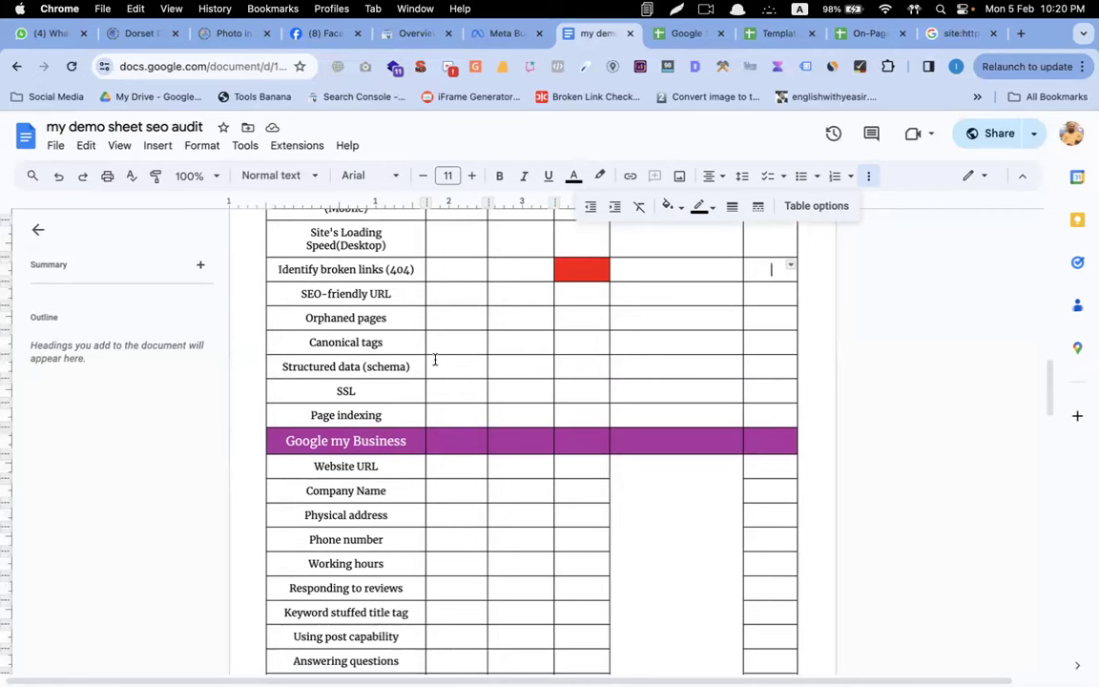
pyautogui.click(572, 363)
pyautogui.click(764, 370)
pyautogui.scroll(2, 764, 370)
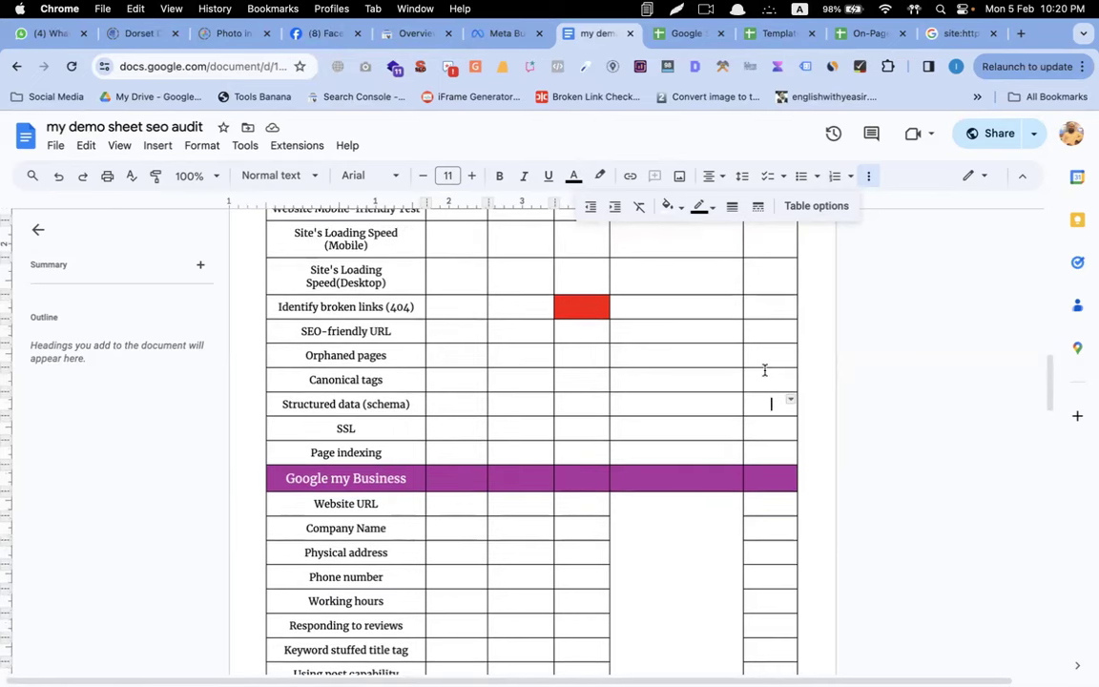
pyautogui.scroll(-5, 442, 391)
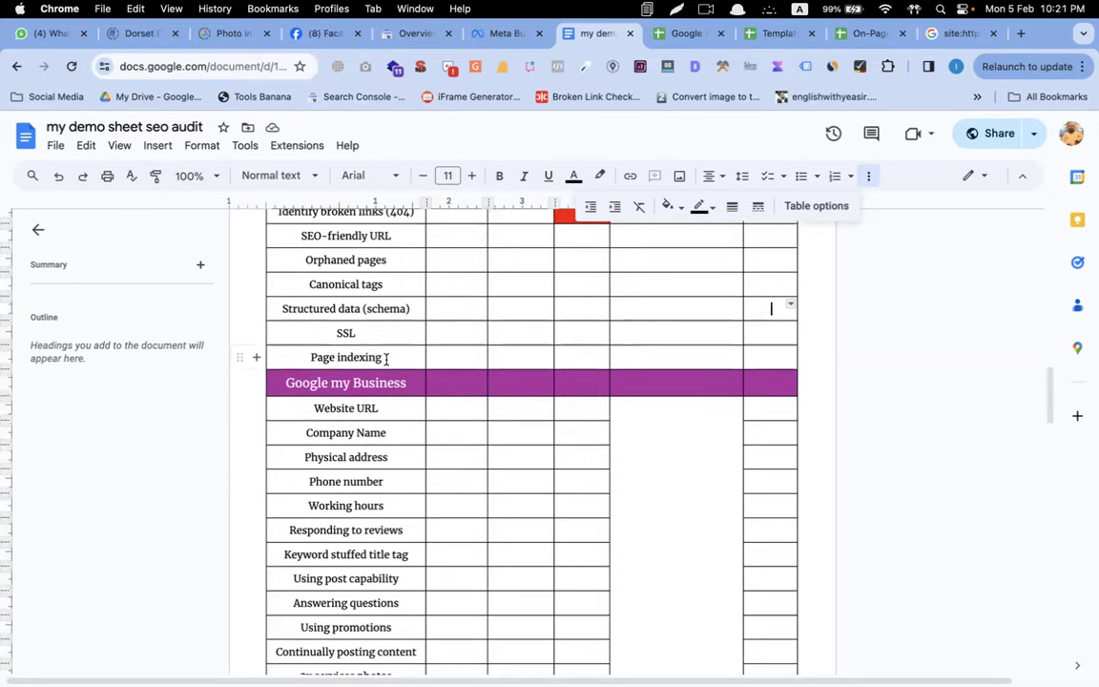
pyautogui.scroll(10, 395, 359)
pyautogui.scroll(2, 297, 304)
pyautogui.scroll(-5, 299, 303)
pyautogui.scroll(-2, 299, 303)
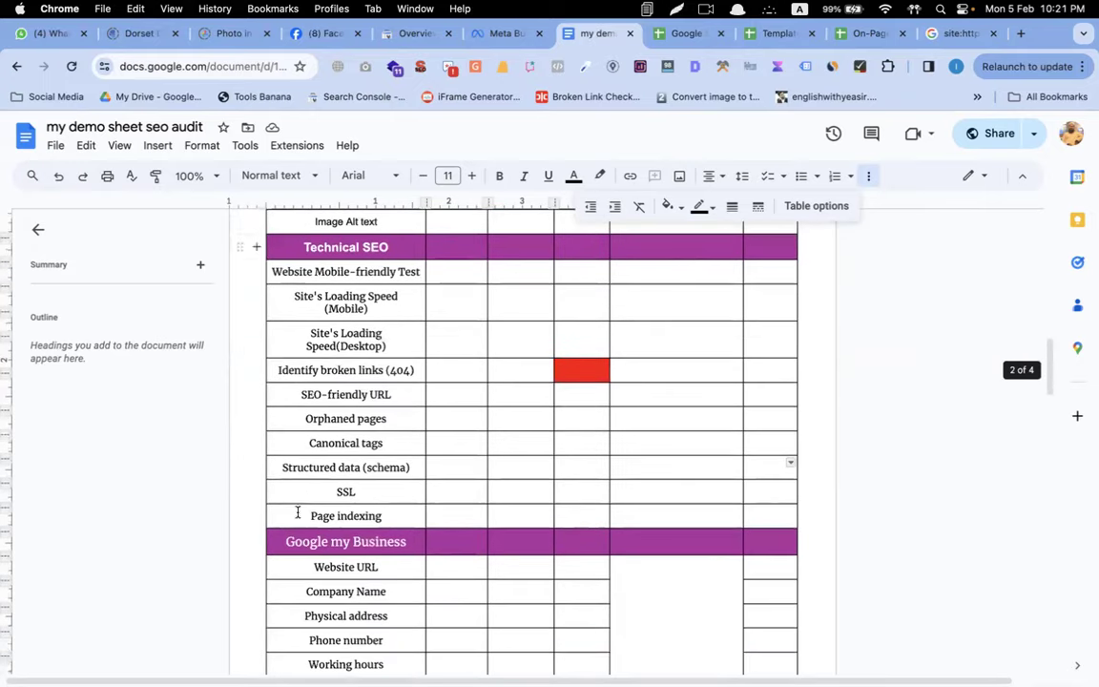
pyautogui.moveTo(293, 517); pyautogui.dragTo(778, 512)
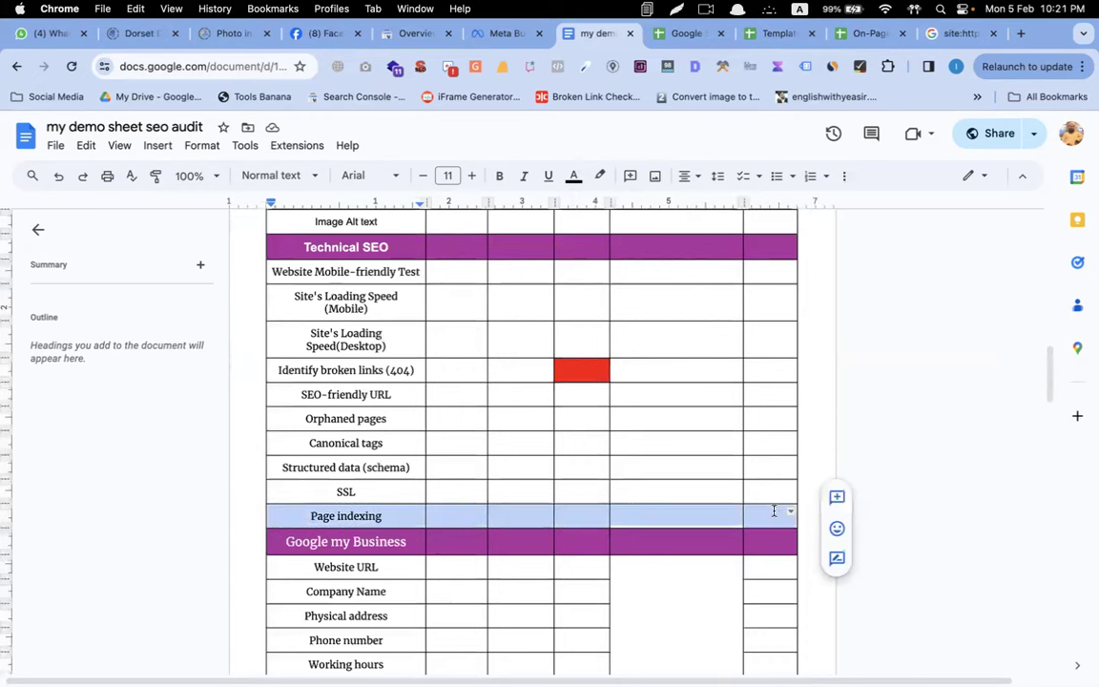
pyautogui.click(307, 512)
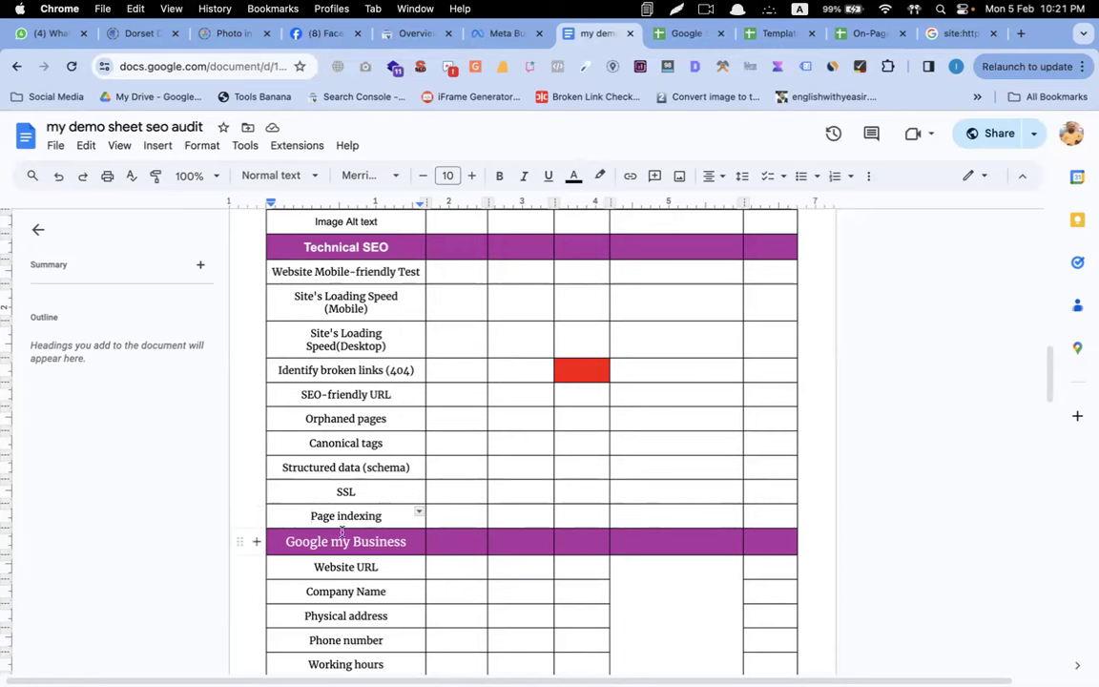
# Capitalise "my" in the section heading below Page indexing so it reads "Google My Business".
pyautogui.scroll(-1, 328, 520)
pyautogui.scroll(-1, 328, 520)
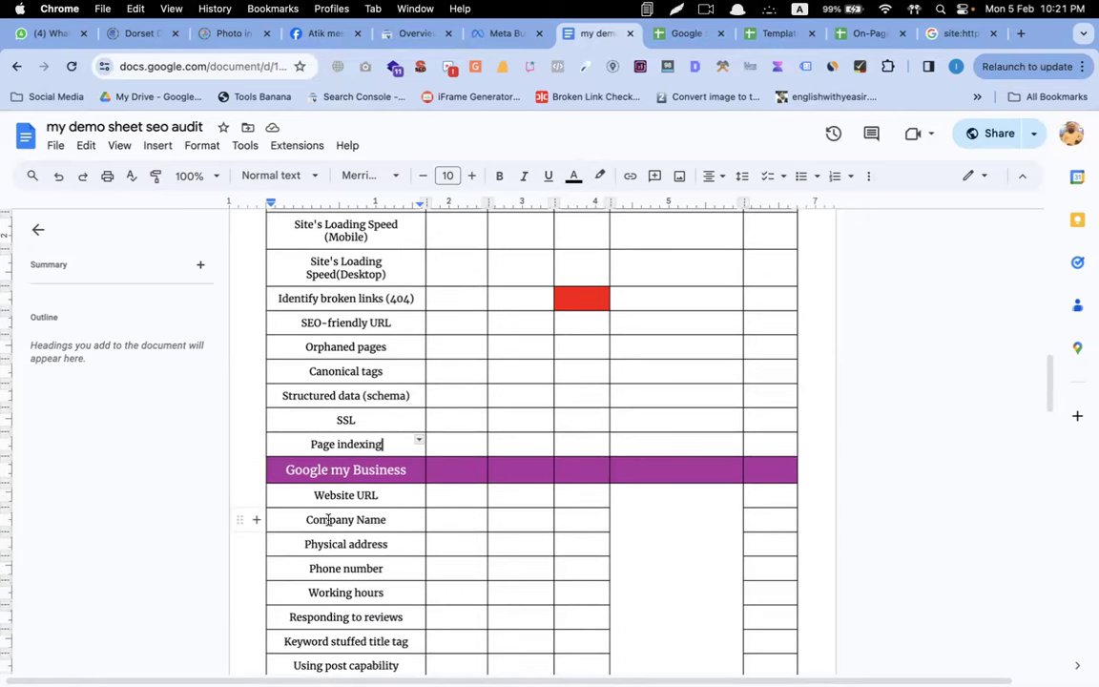
pyautogui.scroll(-1, 329, 520)
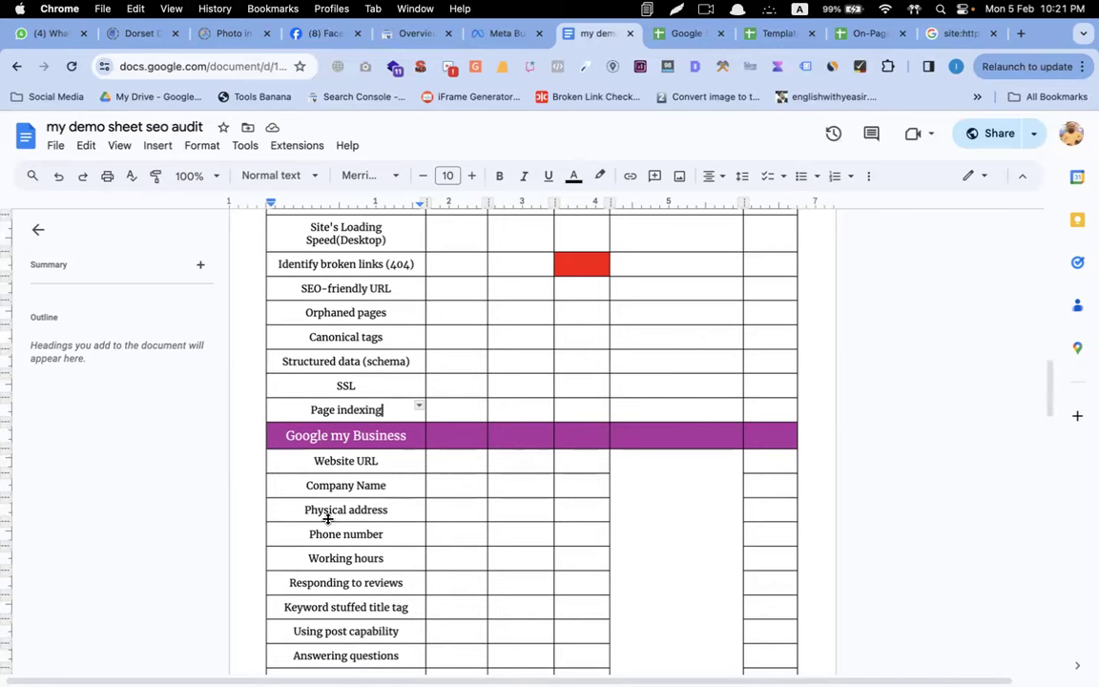
pyautogui.scroll(-2, 328, 518)
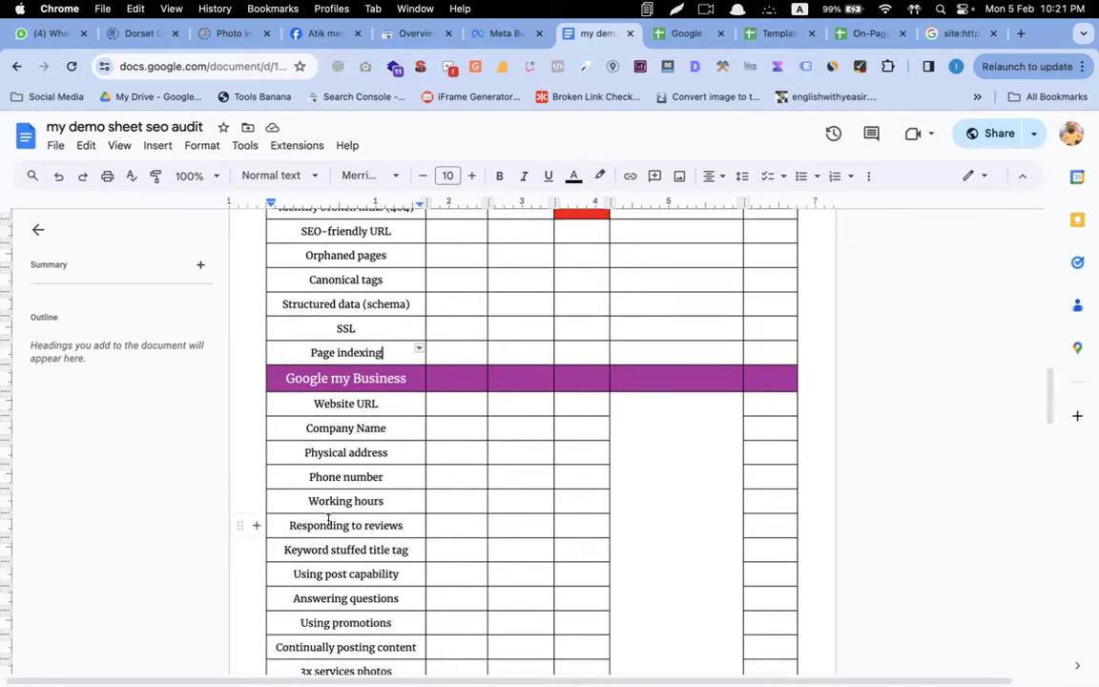
pyautogui.scroll(-1, 328, 518)
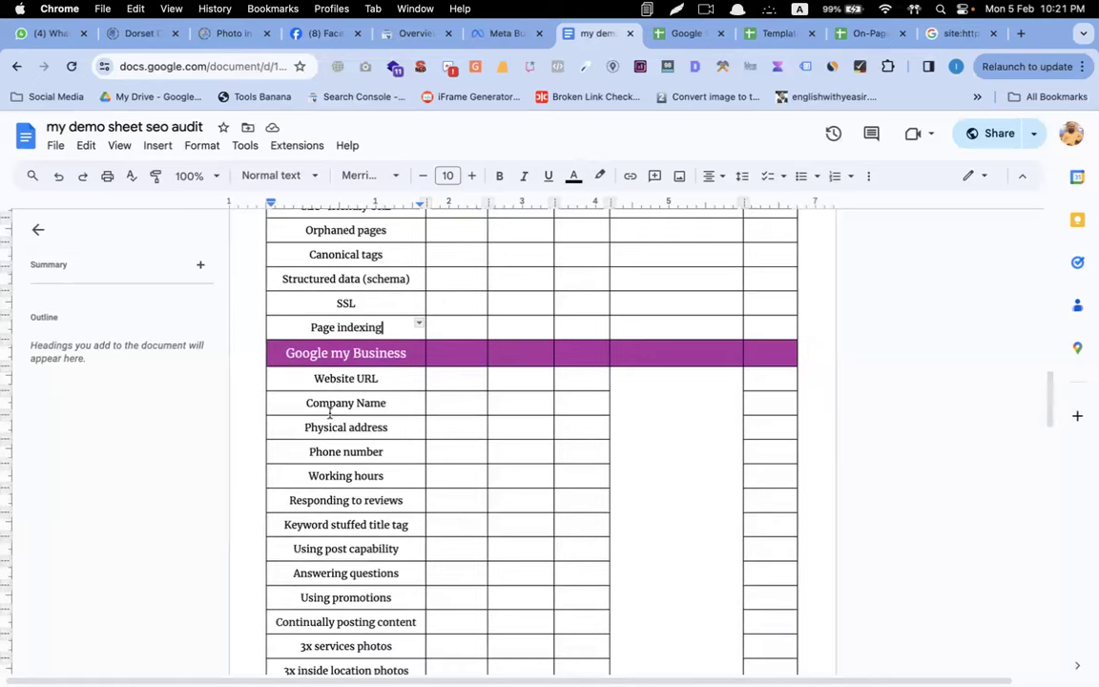
pyautogui.click(340, 353)
pyautogui.press('BackSpace')
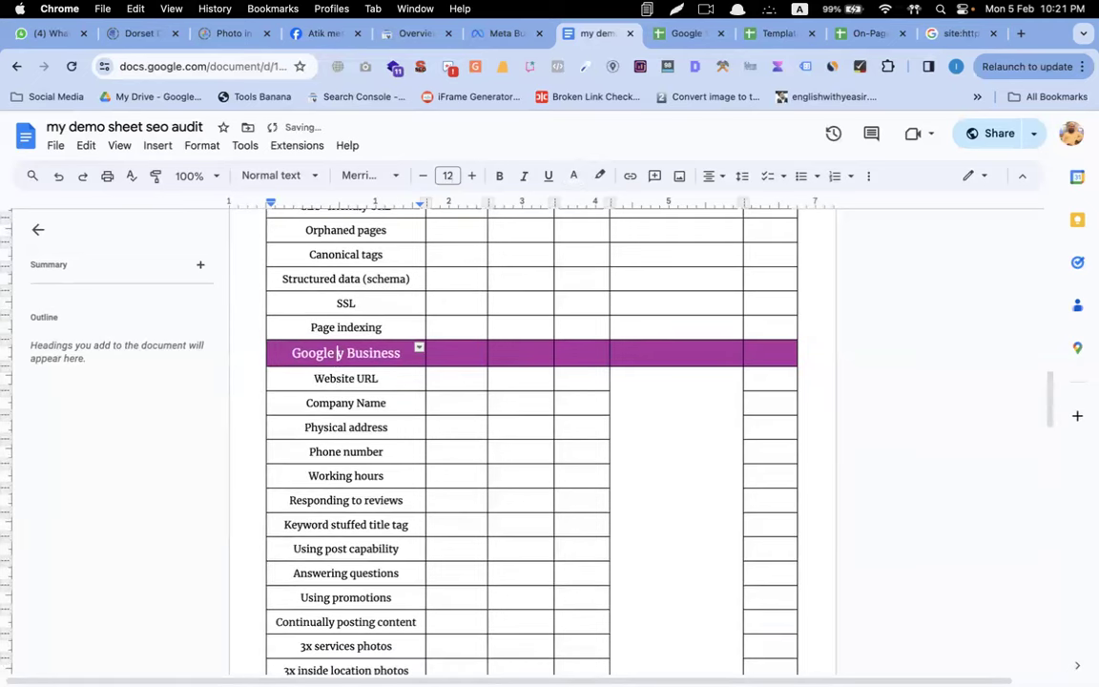
pyautogui.write('ZM')
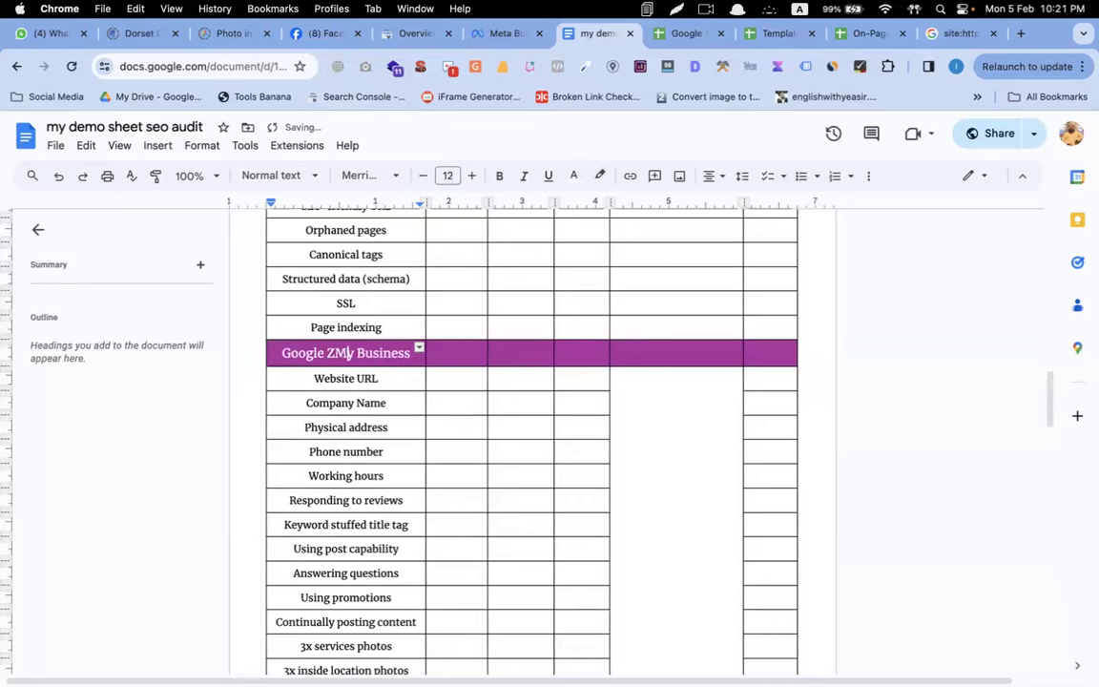
pyautogui.press('Left')
pyautogui.press('BackSpace')
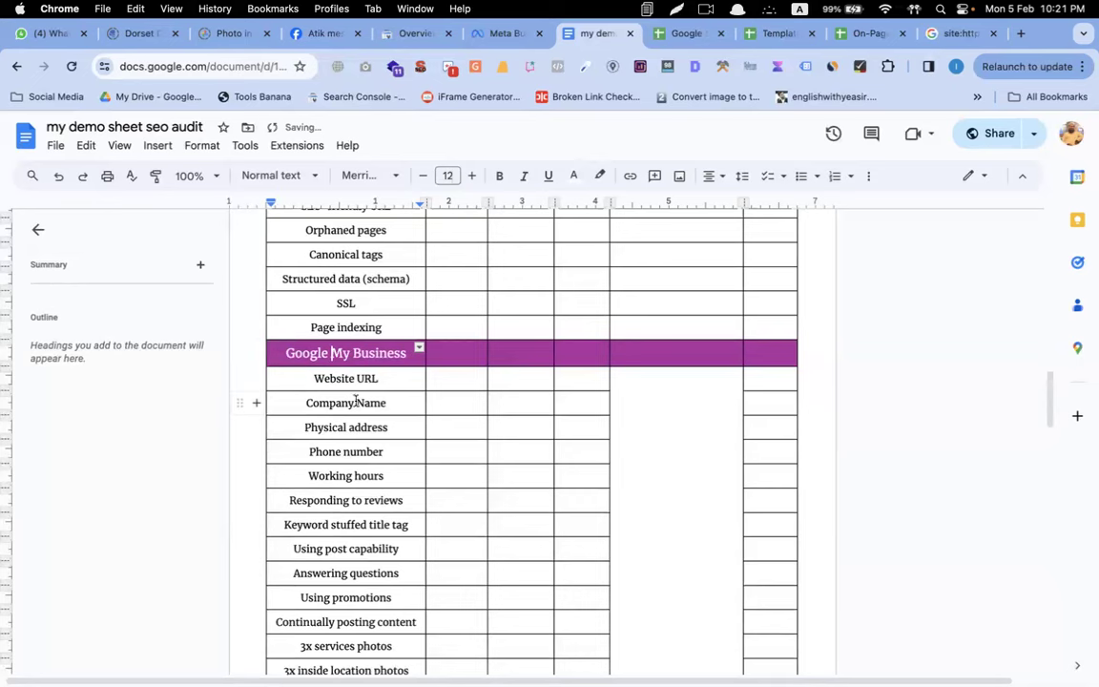
pyautogui.click(385, 378)
# Search Google for "codemanbd" and return to the audit document's Google My Business rows for comparison.
pyautogui.scroll(-1, 385, 380)
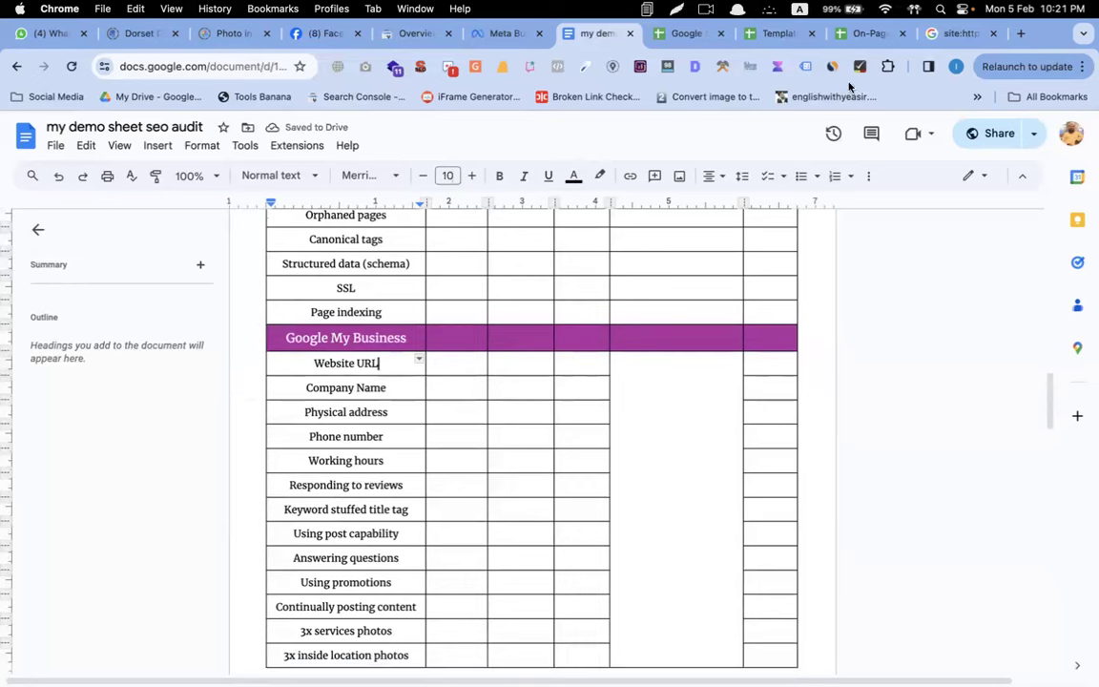
pyautogui.click(939, 35)
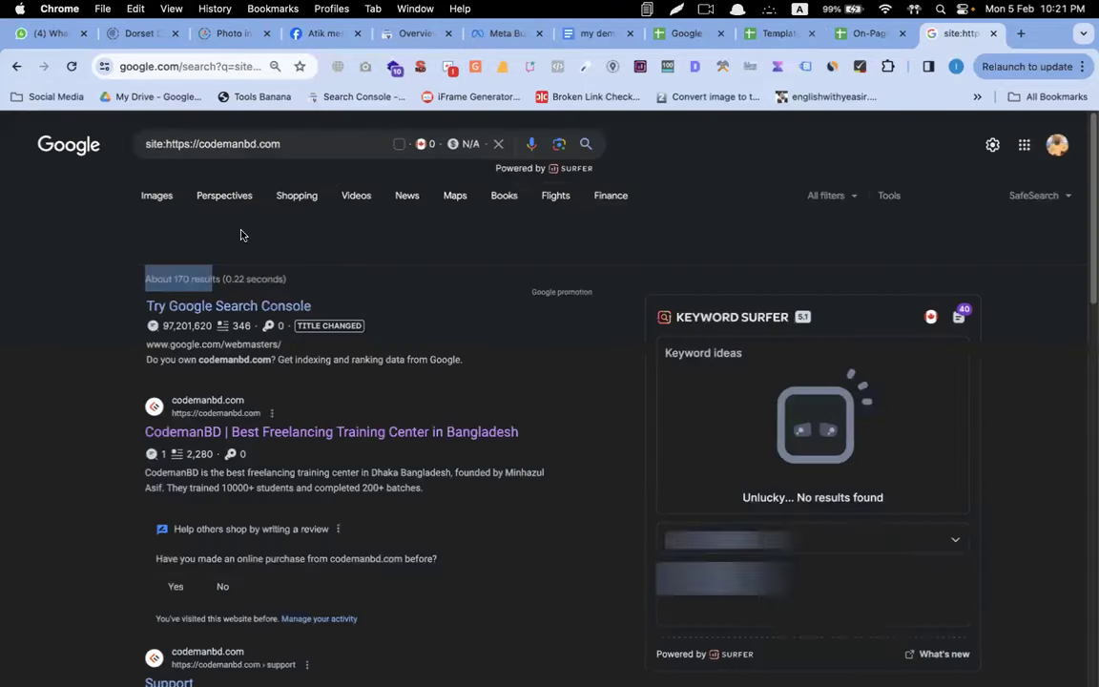
pyautogui.click(499, 144)
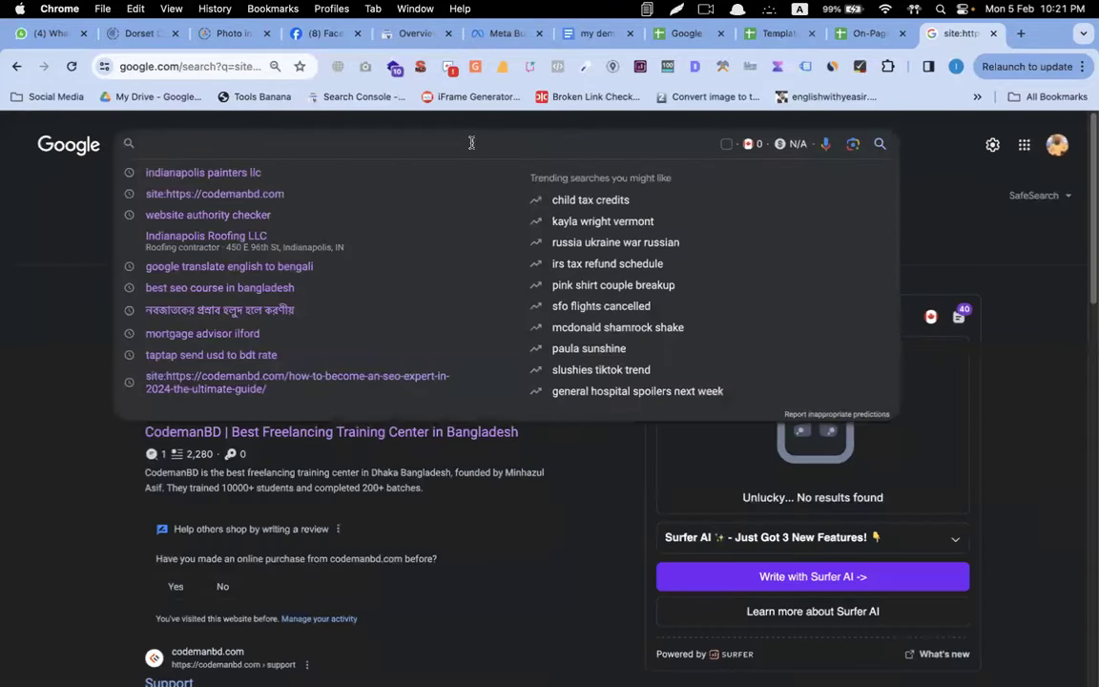
pyautogui.write('codemanbd')
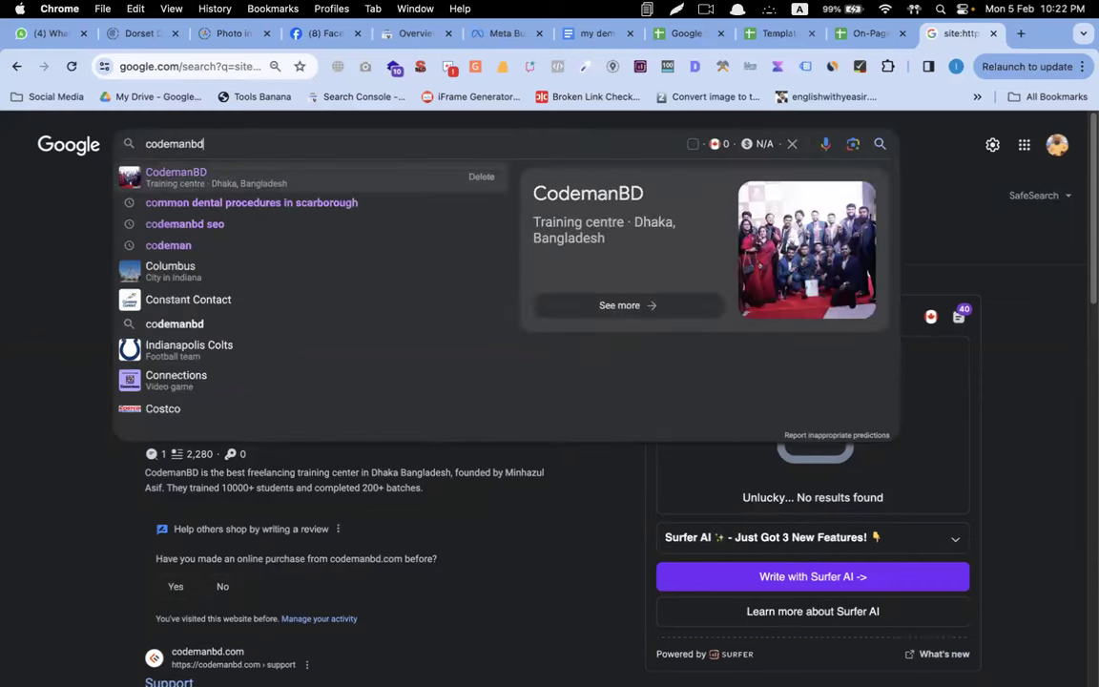
pyautogui.press('Return')
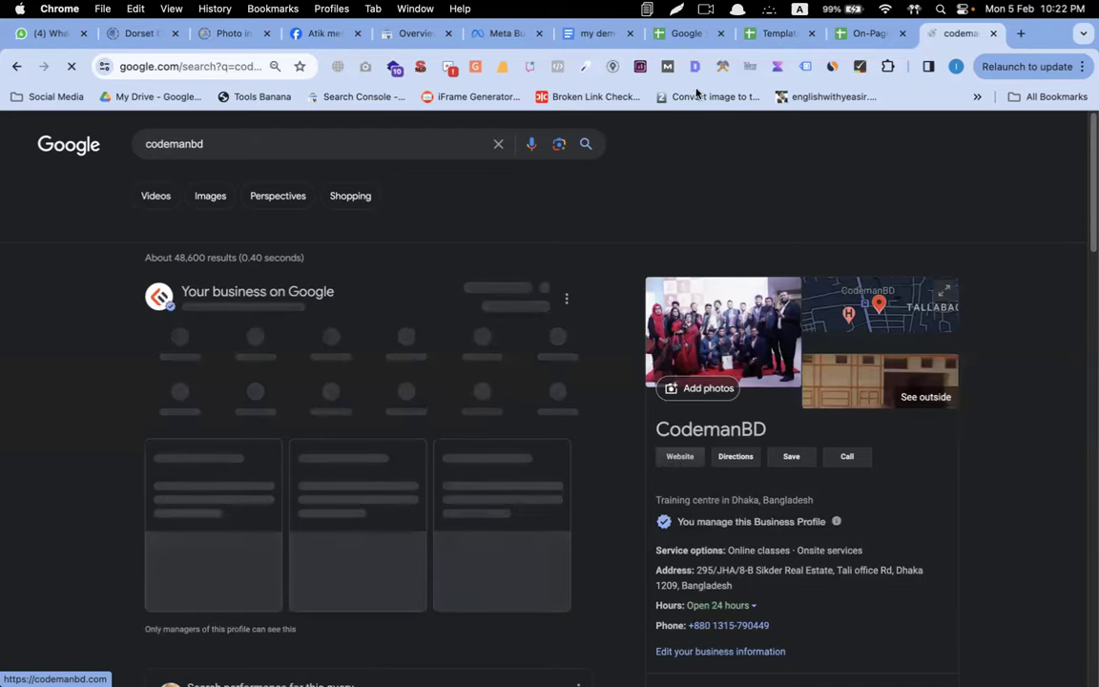
pyautogui.click(591, 36)
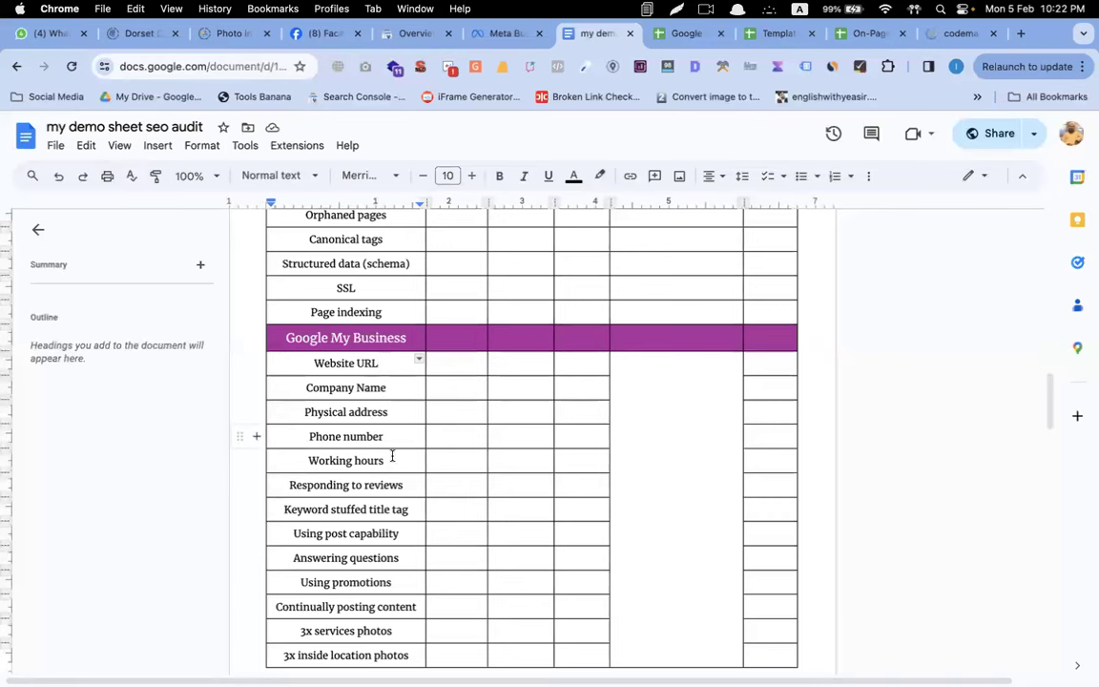
pyautogui.scroll(-3, 371, 465)
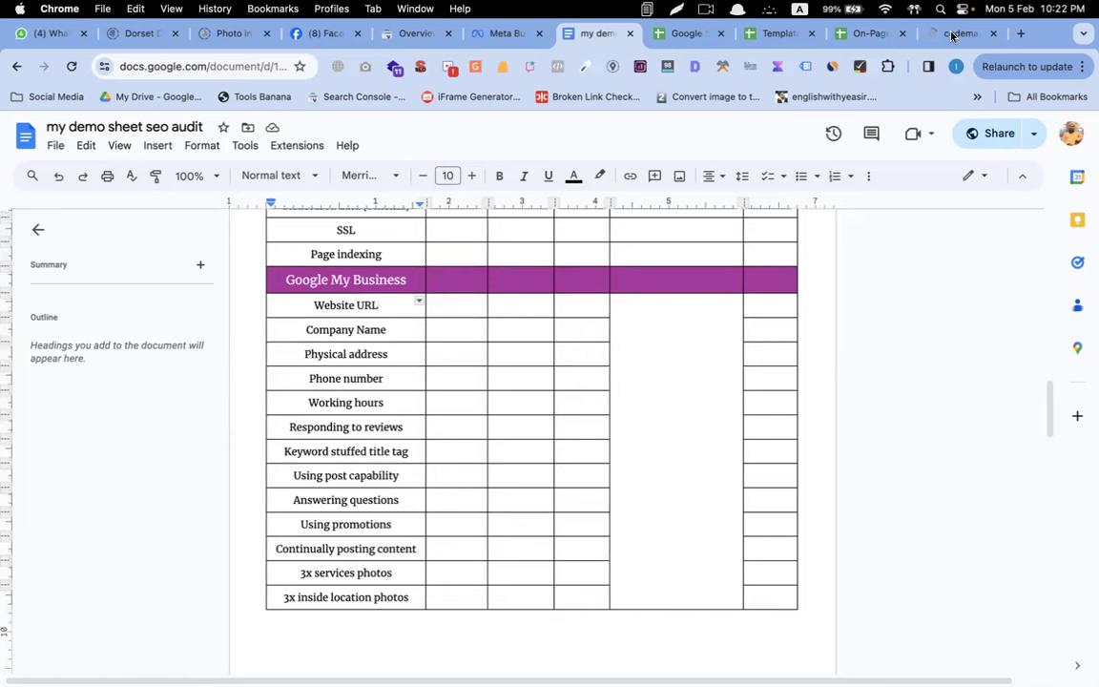
# Expand the weekly opening hours in CodemanBD's Google business profile, and return to the audit document's Google My Business rows.
pyautogui.press('super+9')
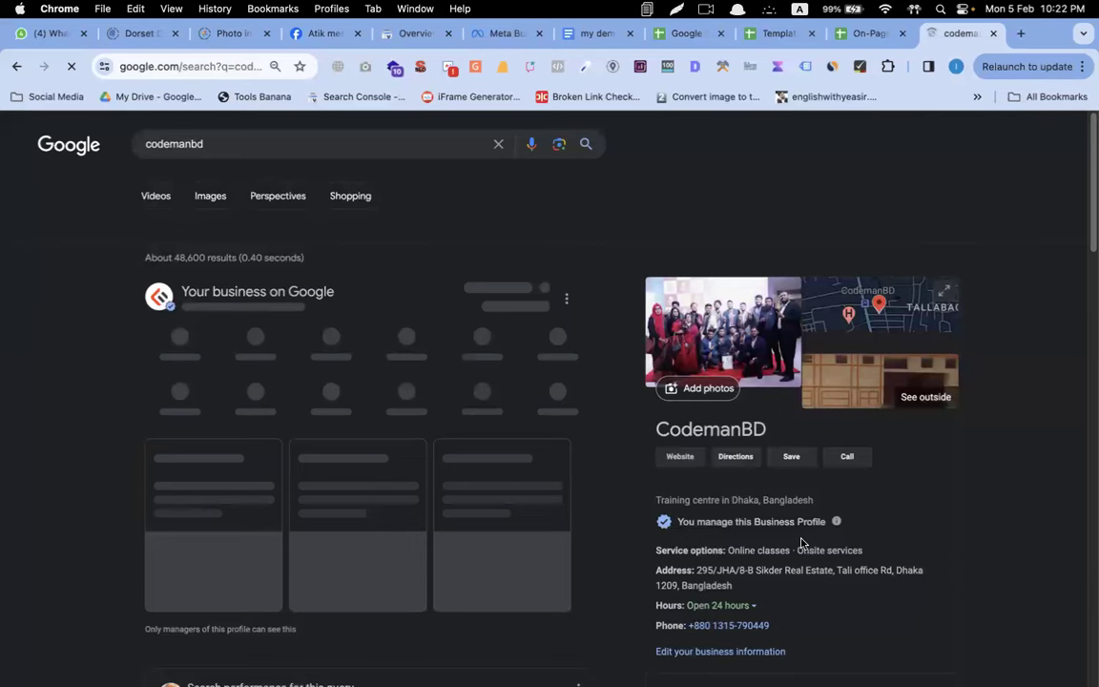
pyautogui.scroll(-3, 625, 525)
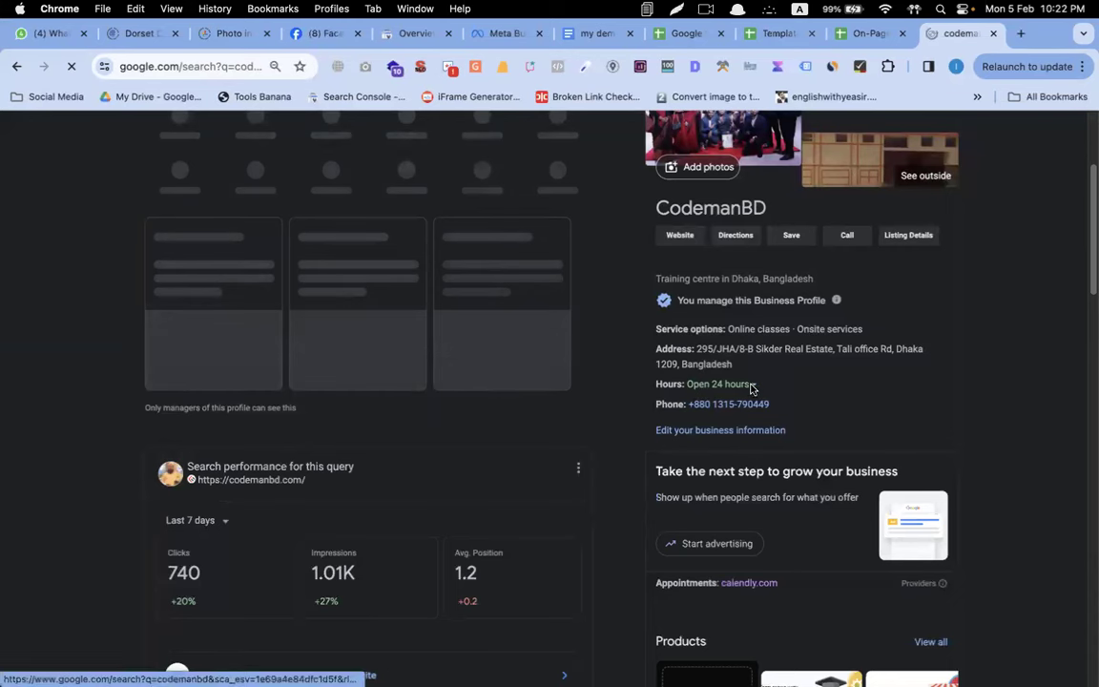
pyautogui.click(760, 385)
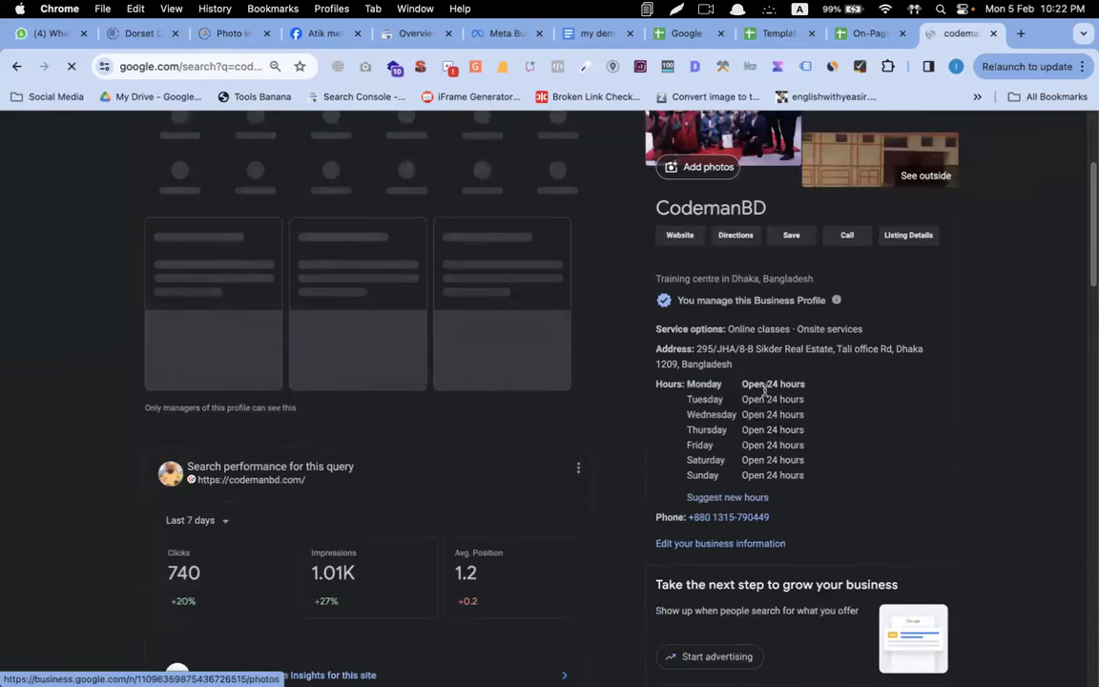
pyautogui.scroll(2, 807, 216)
pyautogui.scroll(1, 807, 215)
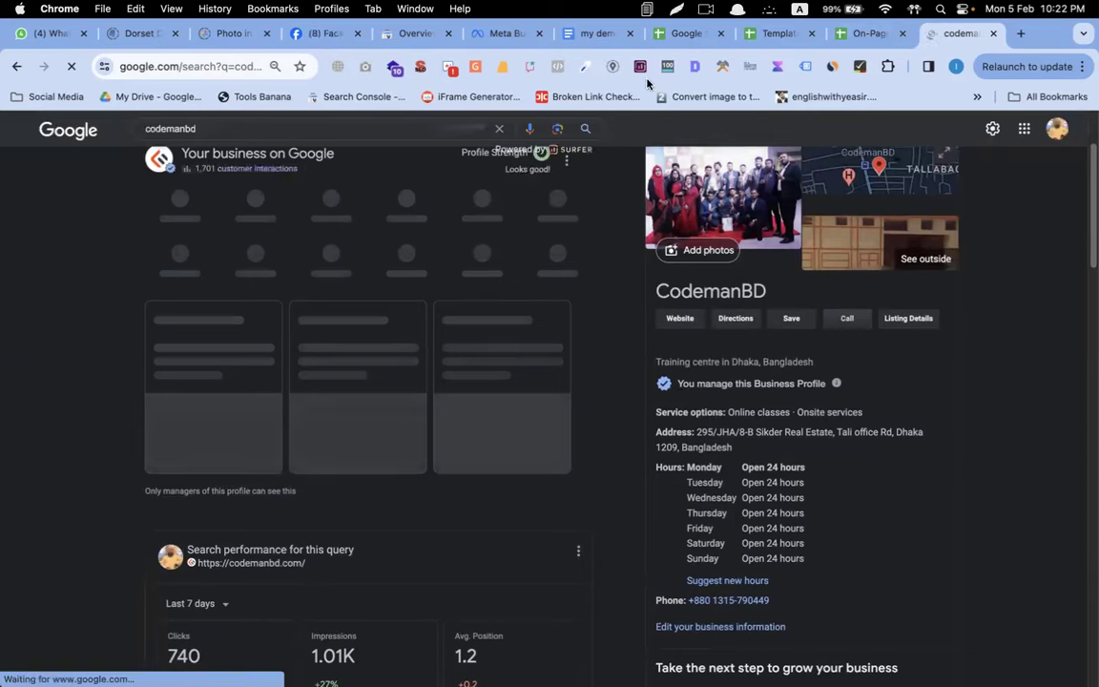
pyautogui.click(588, 36)
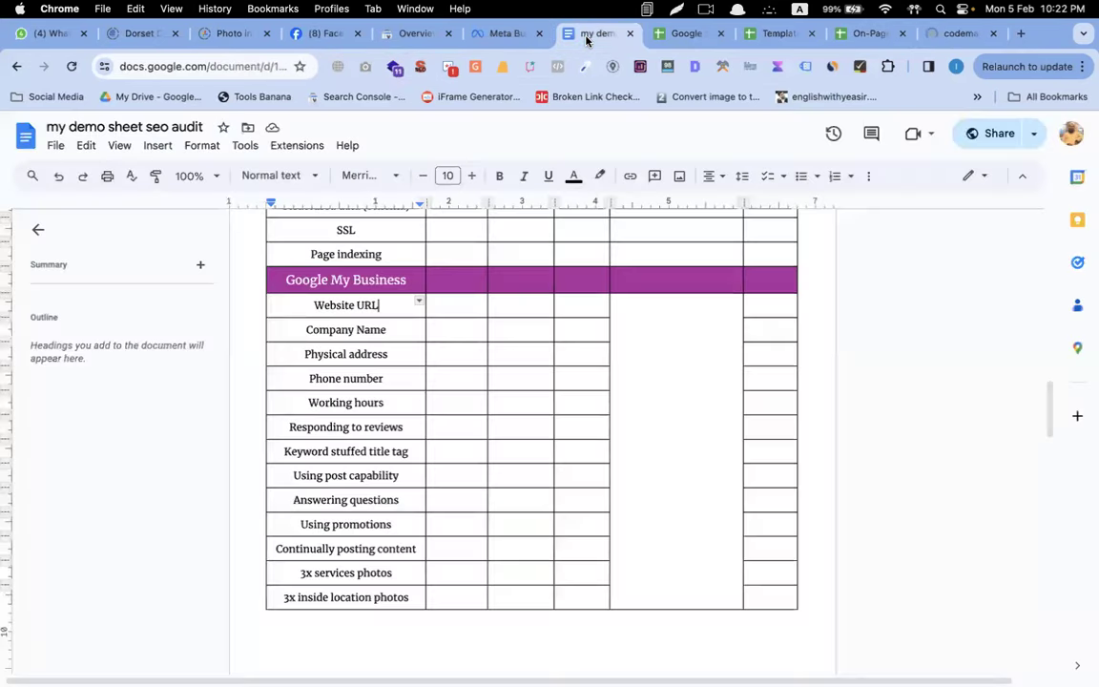
pyautogui.scroll(-3, 357, 420)
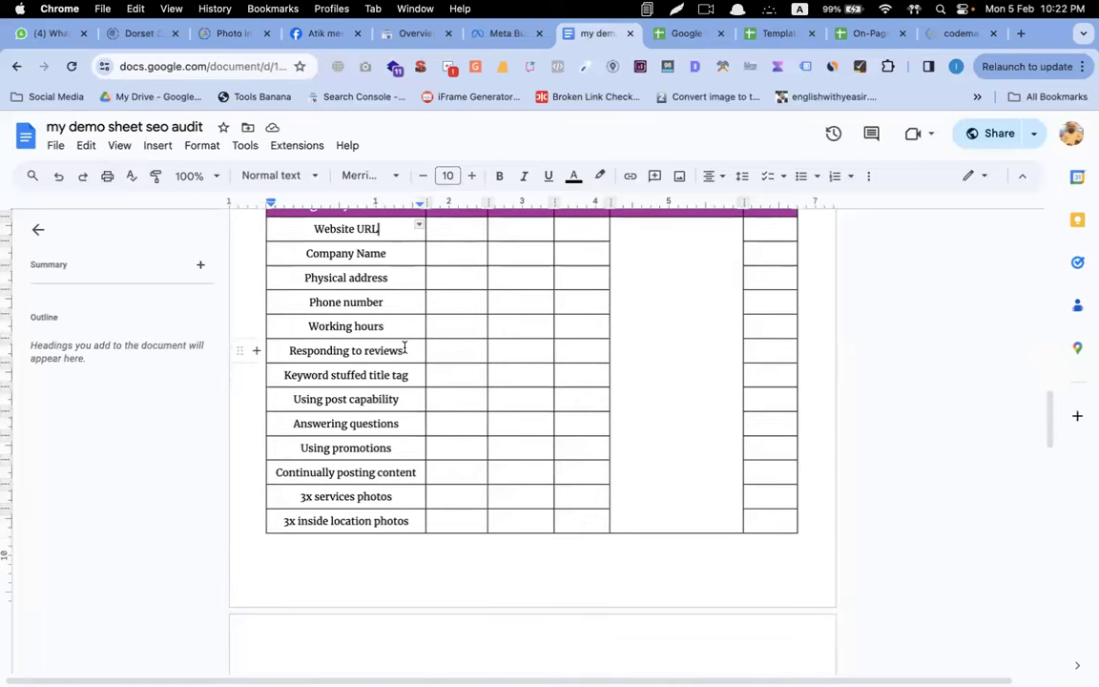
# Add the note "(1 hour)" after "Responding to reviews" in the Google My Business rows.
pyautogui.click(405, 349)
pyautogui.write('(')
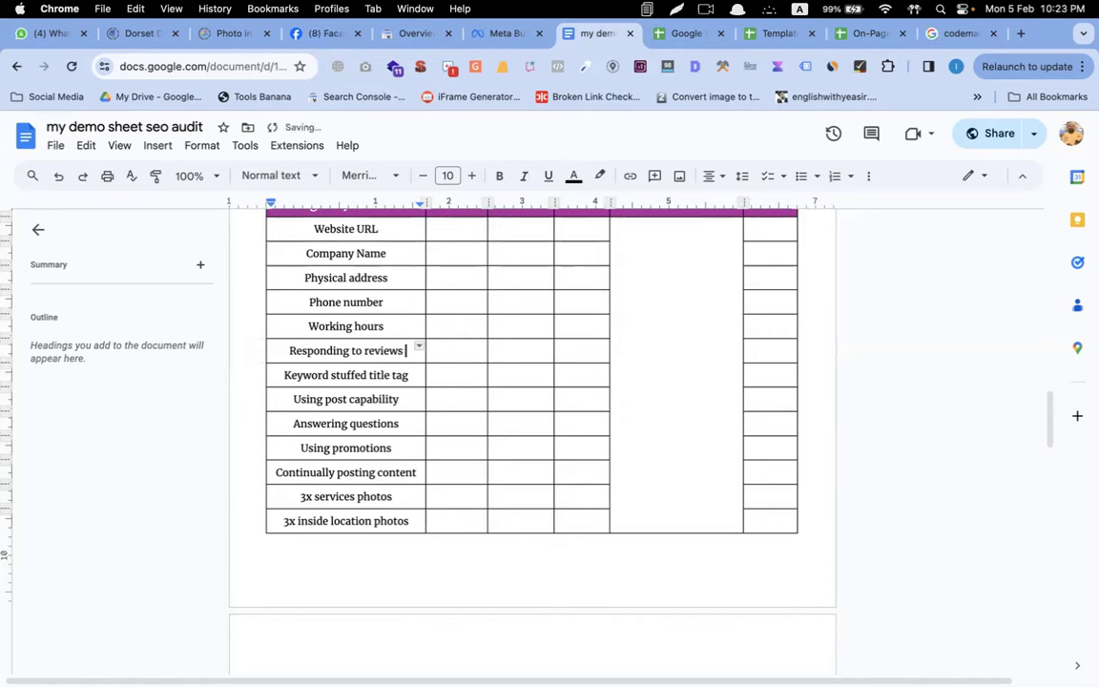
pyautogui.write('1 hour')
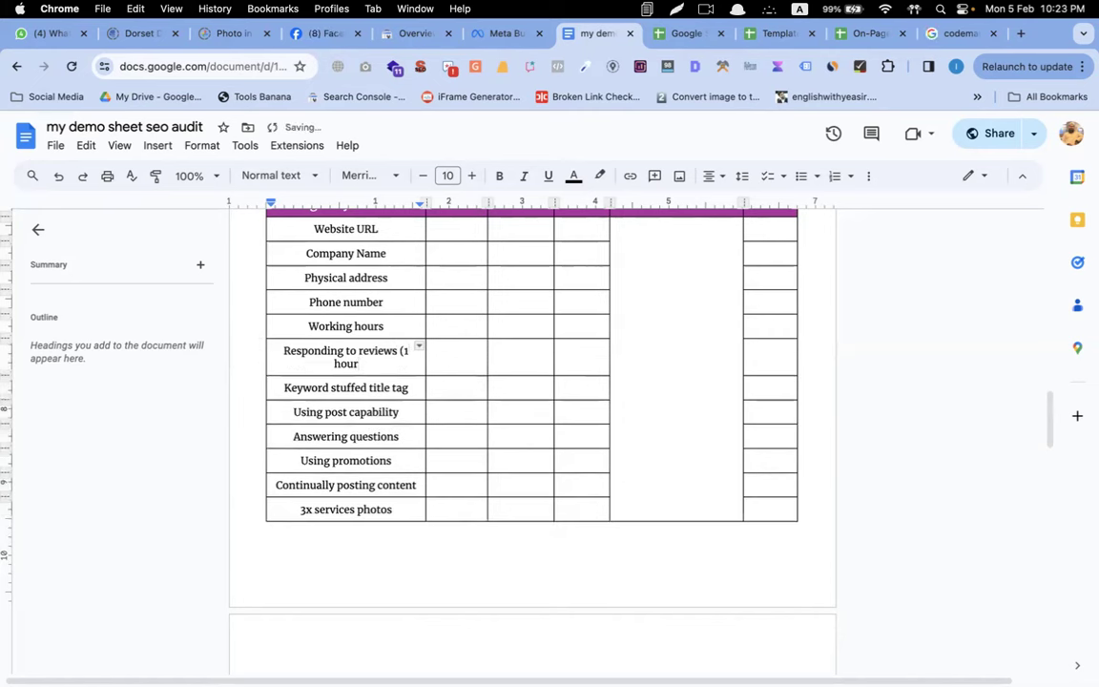
pyautogui.write(')')
# Remove the "(1 hour)" note so the row label reads just "Responding to reviews".
pyautogui.press('Left')
pyautogui.press('Left')
pyautogui.press('Left')
pyautogui.press('Left')
pyautogui.click(332, 364)
pyautogui.click(361, 364)
pyautogui.press('BackSpace')
pyautogui.press('BackSpace')
pyautogui.press('BackSpace')
pyautogui.press('BackSpace')
pyautogui.press('BackSpace')
pyautogui.press('BackSpace')
pyautogui.press('BackSpace')
pyautogui.press('BackSpace')
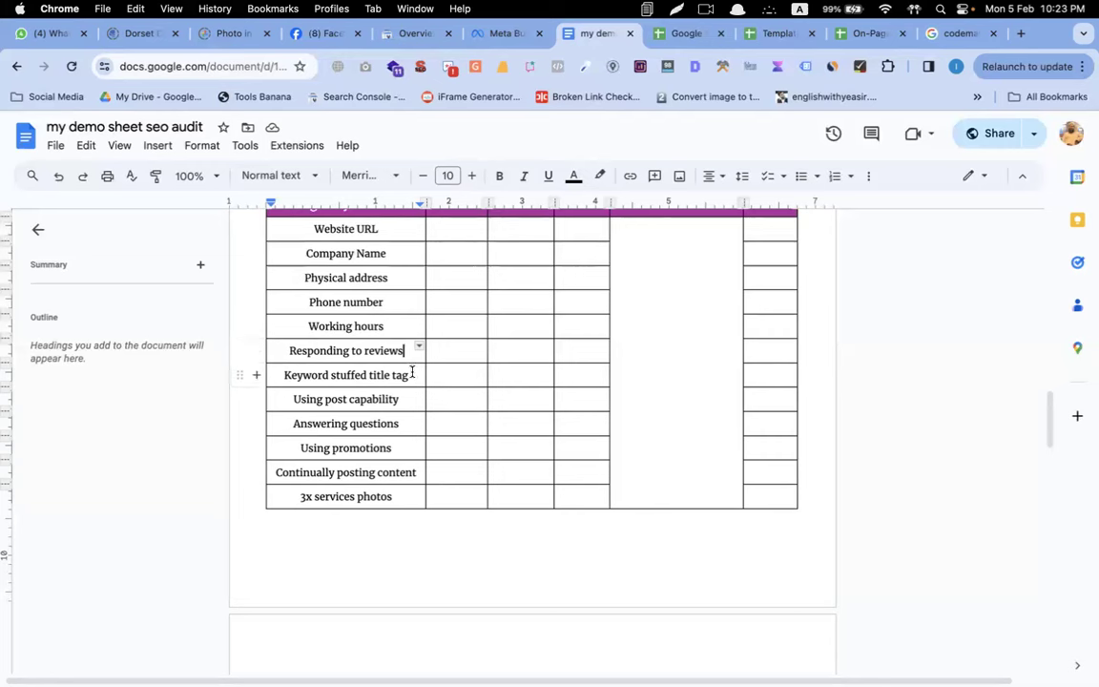
# Highlight the "Keyword stuffed title tag" row label, and then only its "title tag" part.
pyautogui.scroll(-1, 320, 382)
pyautogui.scroll(-2, 320, 382)
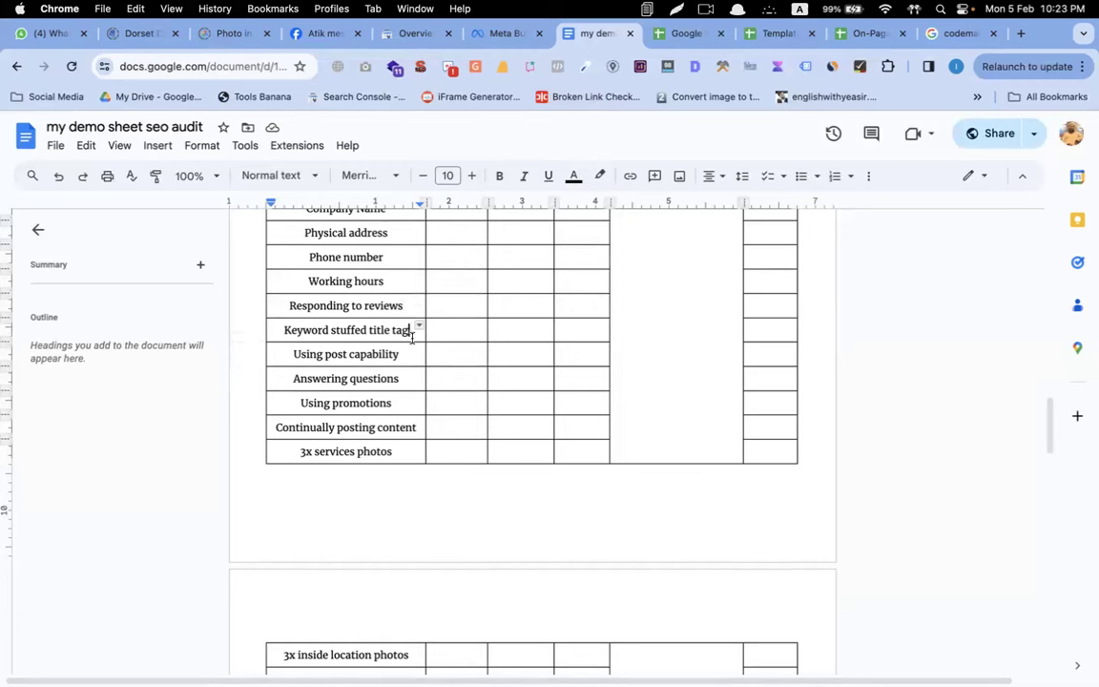
pyautogui.moveTo(408, 330); pyautogui.dragTo(288, 333)
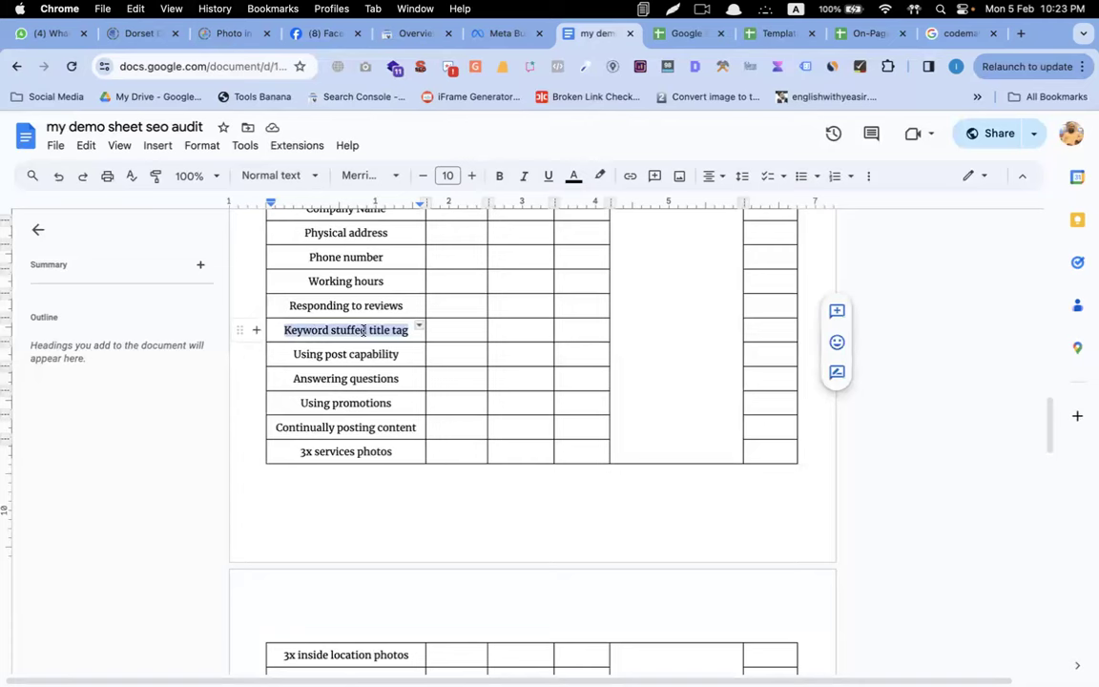
pyautogui.moveTo(368, 330); pyautogui.dragTo(411, 333)
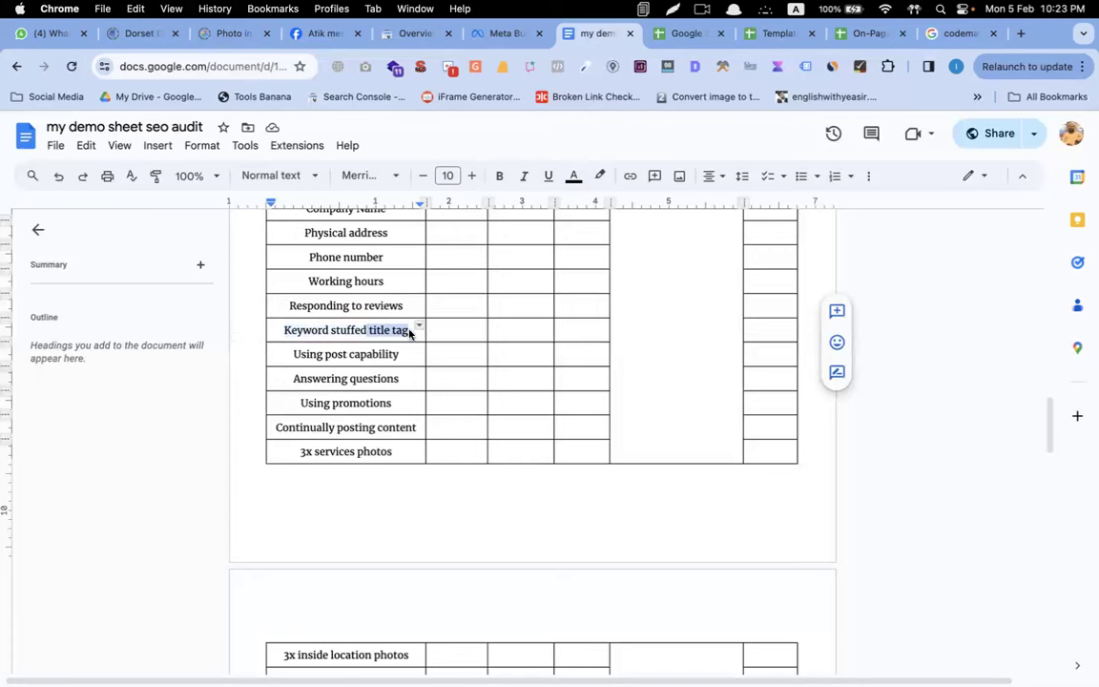
# Switch to the Google results and search for "certapro painters indianapolis".
pyautogui.click(942, 35)
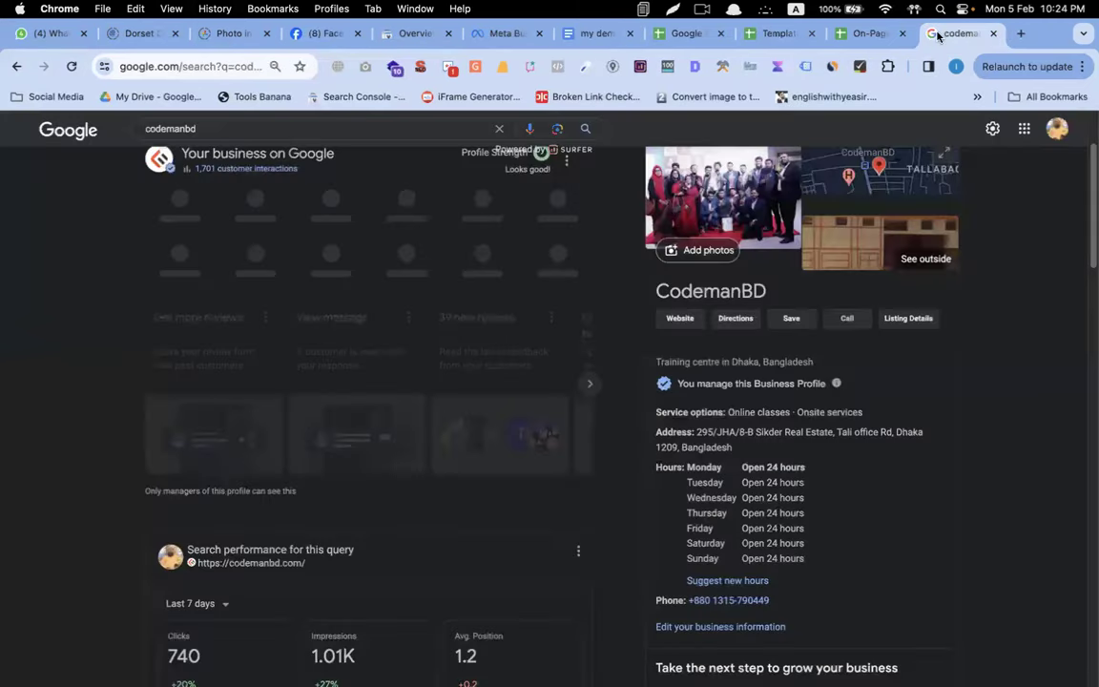
pyautogui.scroll(3, 436, 227)
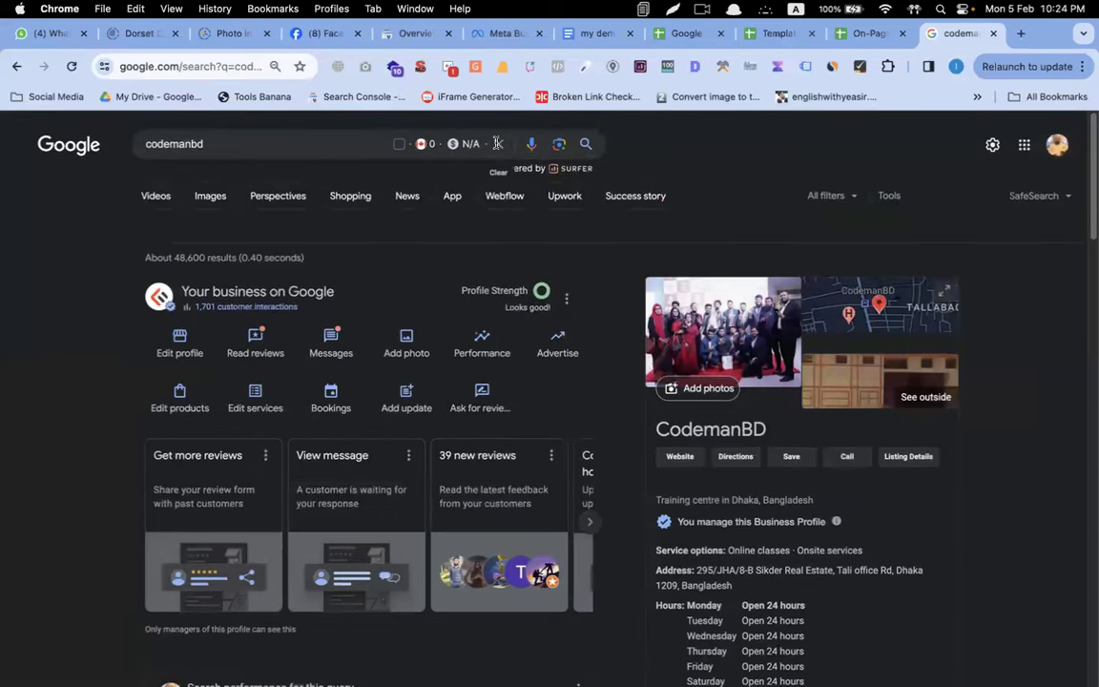
pyautogui.click(497, 143)
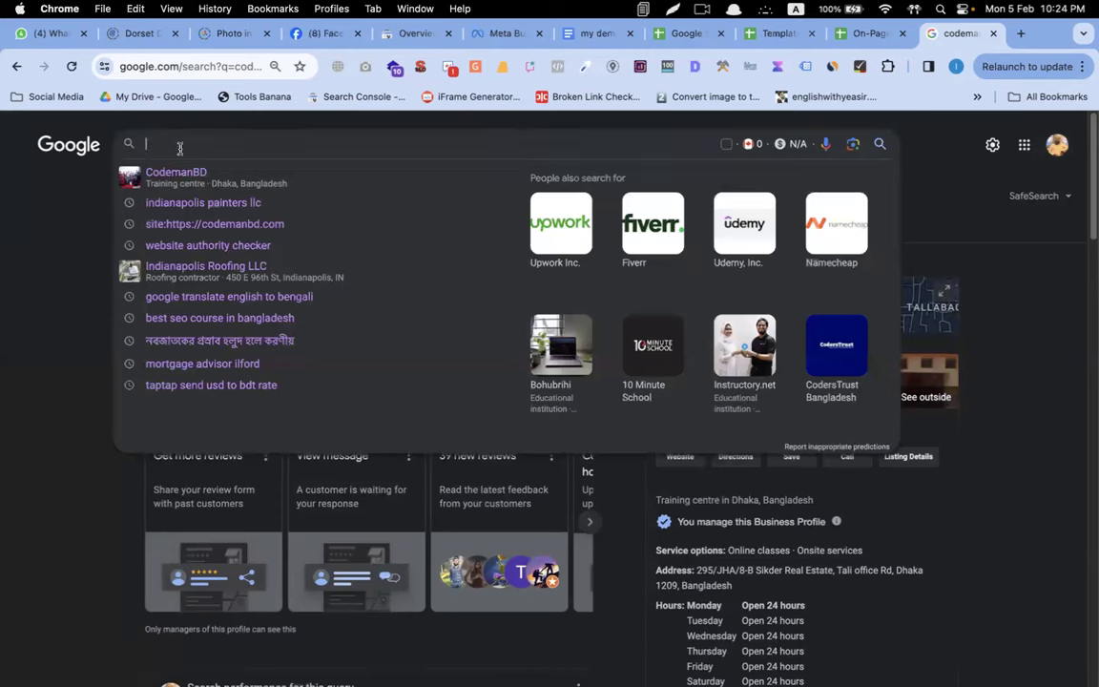
pyautogui.write('ca')
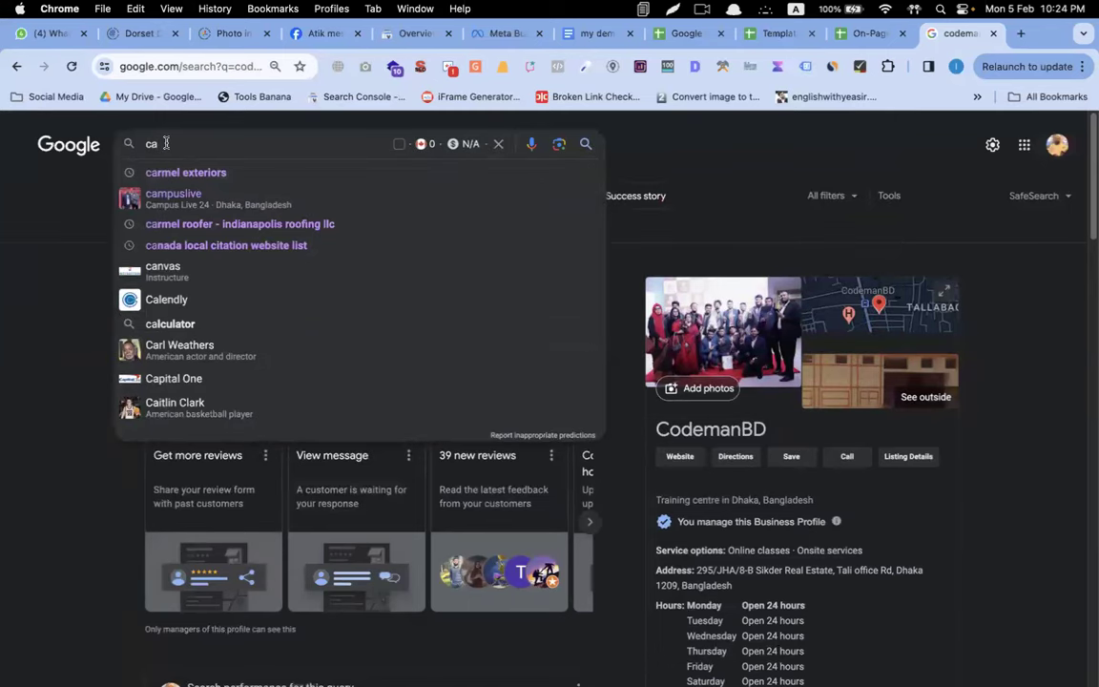
pyautogui.press('BackSpace')
pyautogui.press('BackSpace')
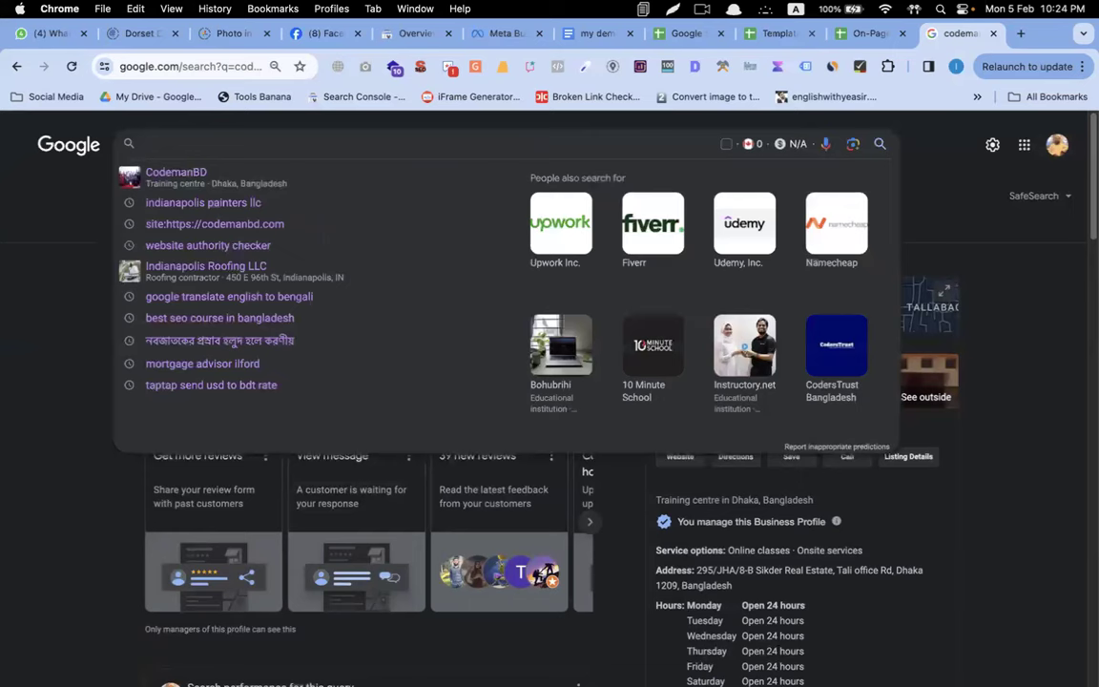
pyautogui.write('cer')
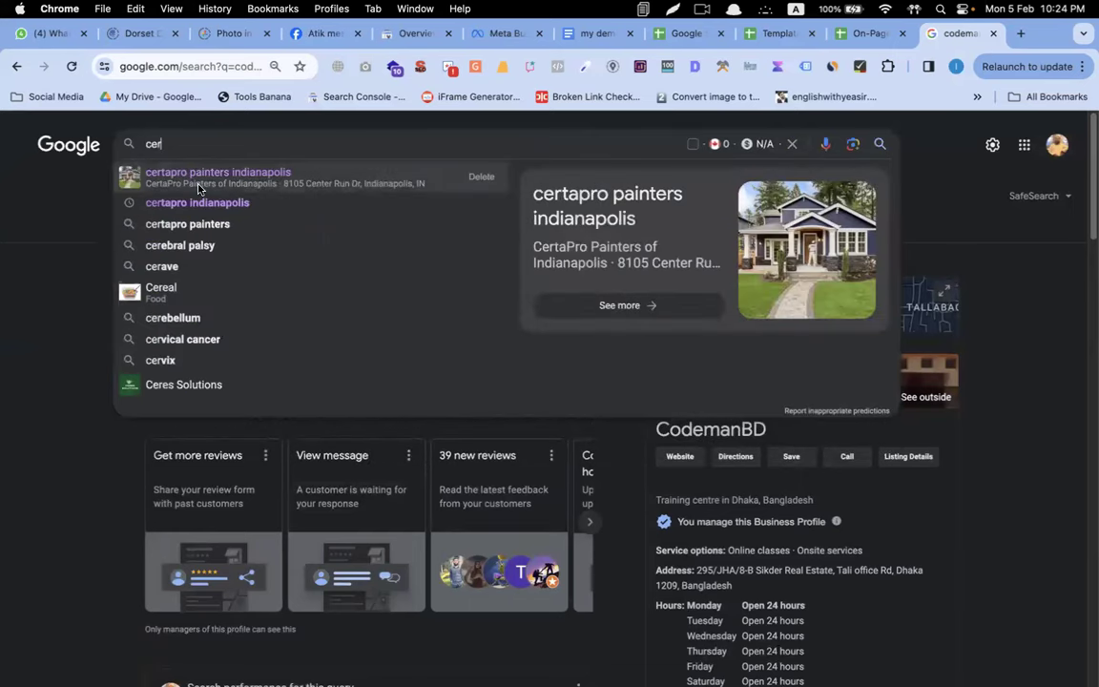
pyautogui.click(203, 187)
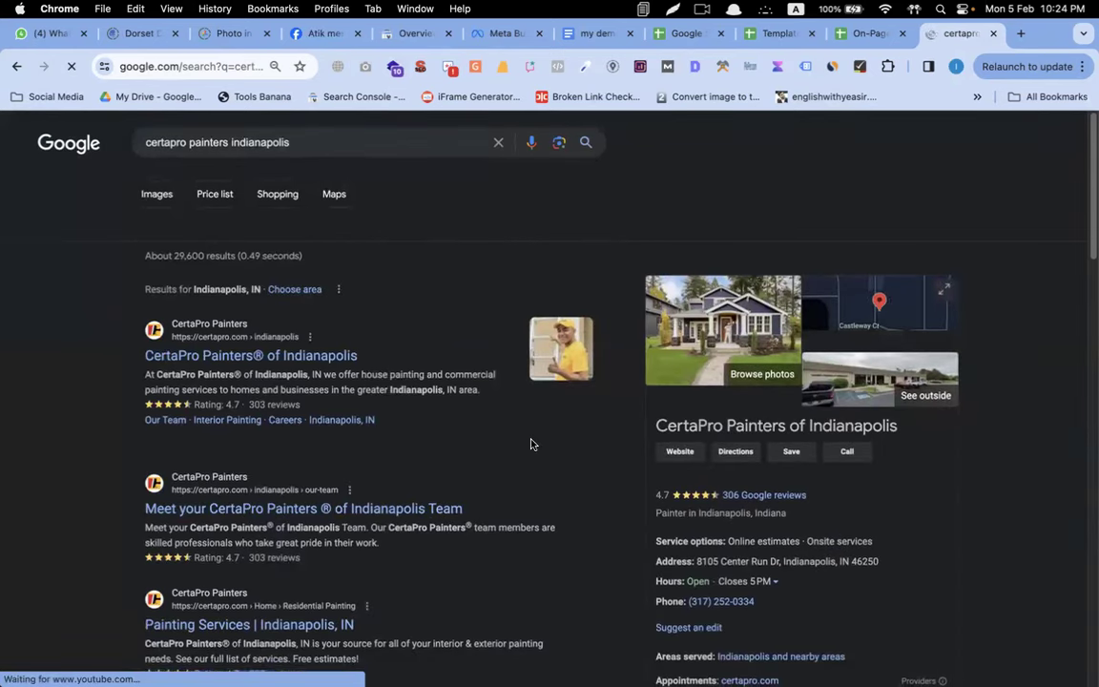
# Highlight the keywords "Painters of Indianapolis" in the CertaPro business profile's name, and clear the selection.
pyautogui.scroll(-1, 531, 444)
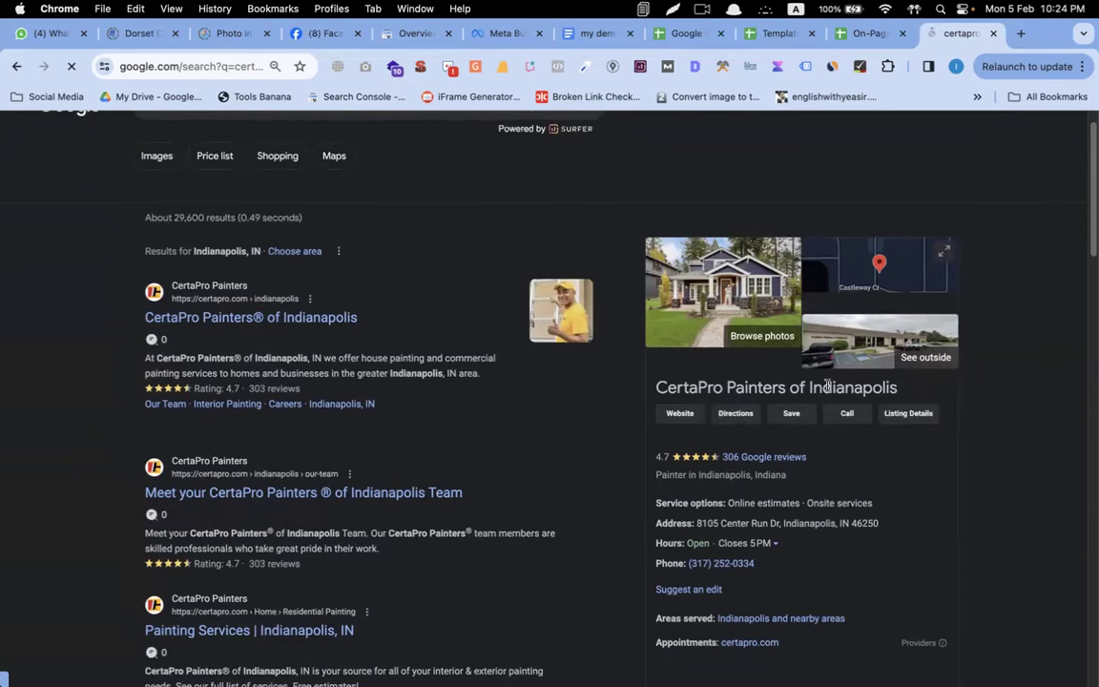
pyautogui.doubleClick(744, 390)
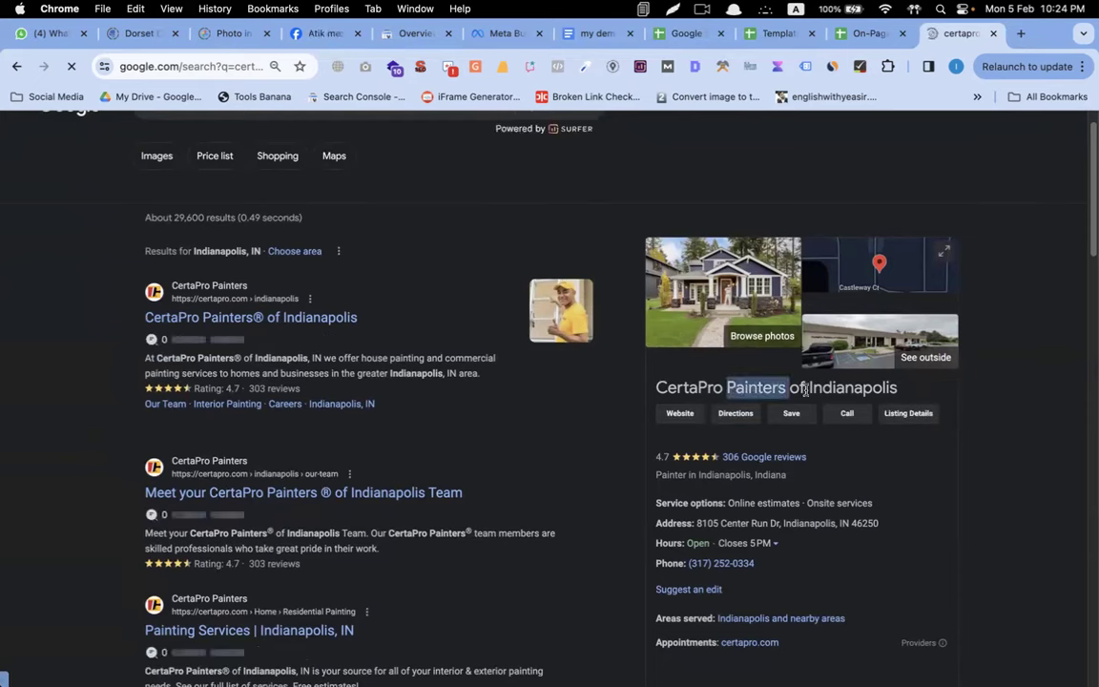
pyautogui.moveTo(806, 389); pyautogui.dragTo(903, 388)
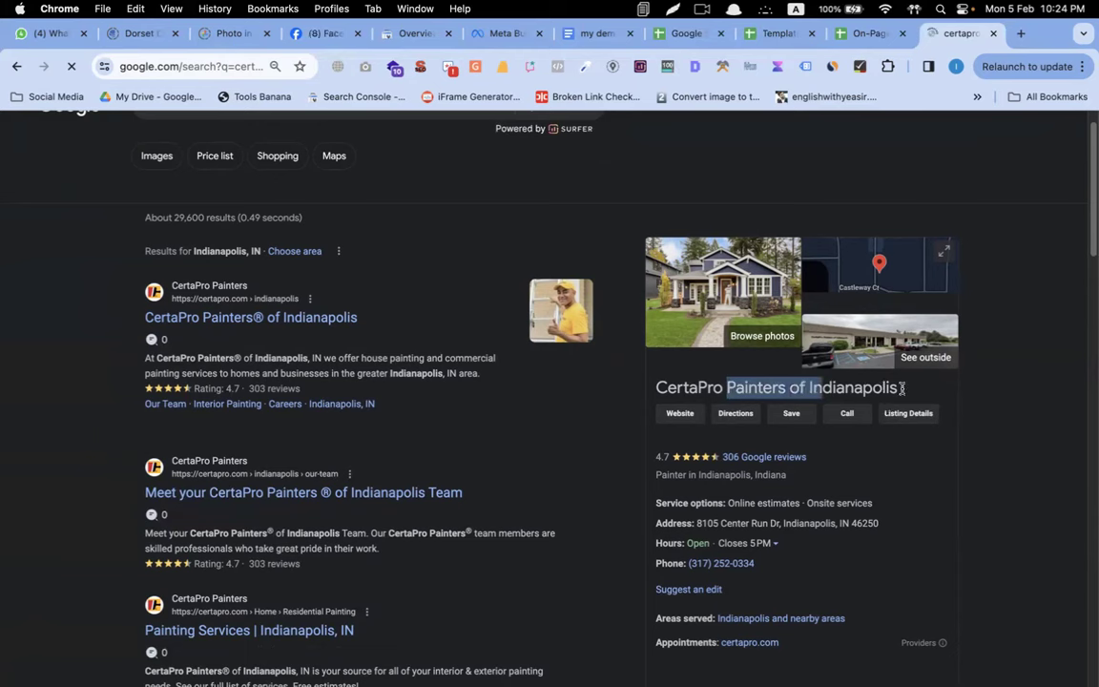
pyautogui.moveTo(906, 390); pyautogui.dragTo(903, 397)
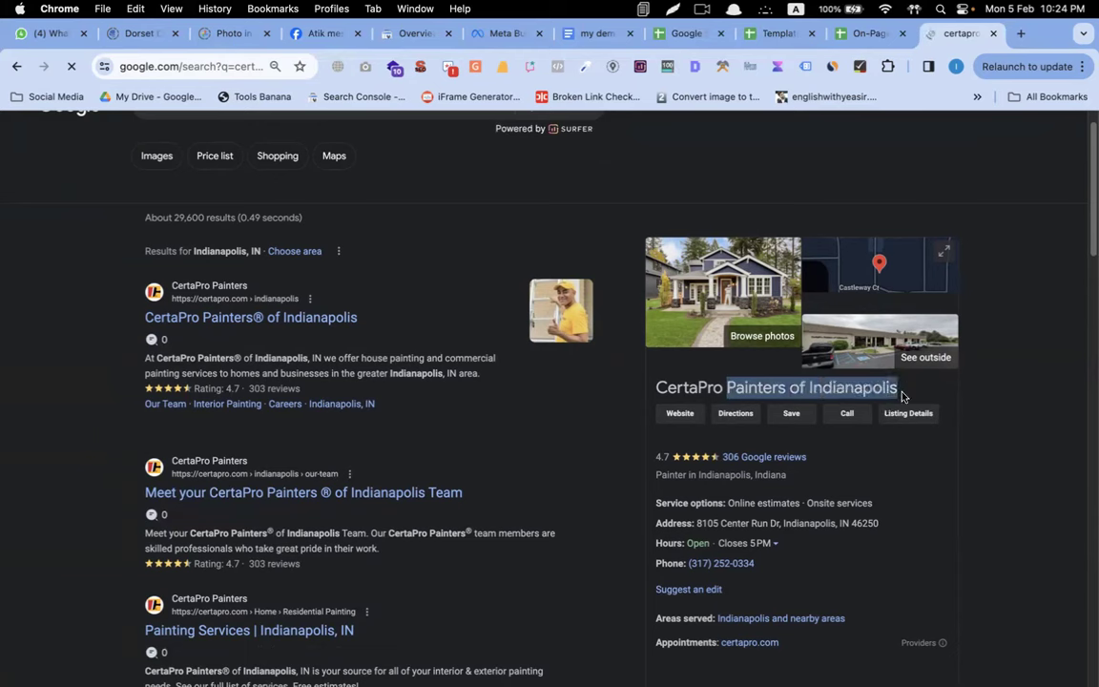
pyautogui.click(634, 364)
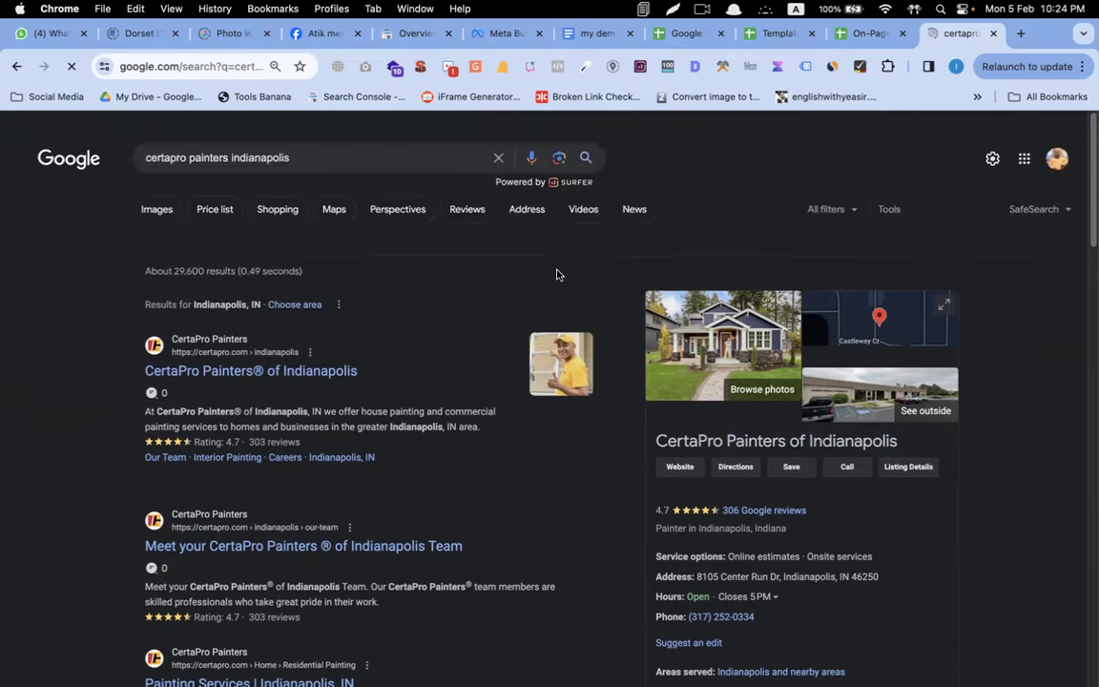
pyautogui.scroll(1, 557, 274)
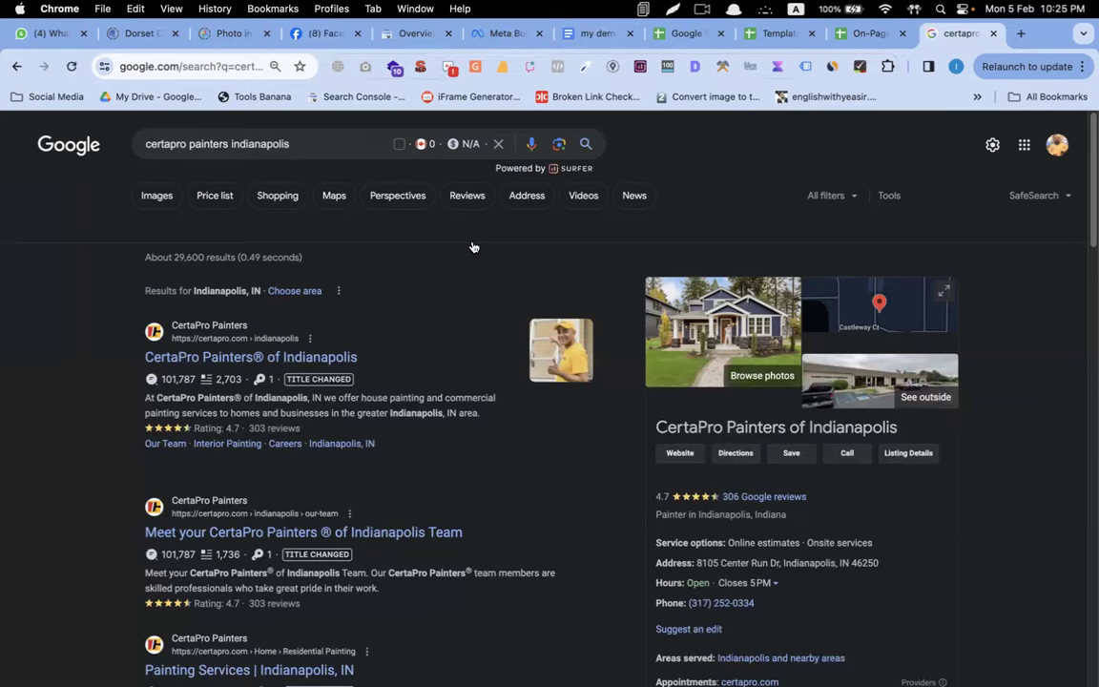
# Search Google for "envision painting".
pyautogui.click(498, 144)
pyautogui.write('e')
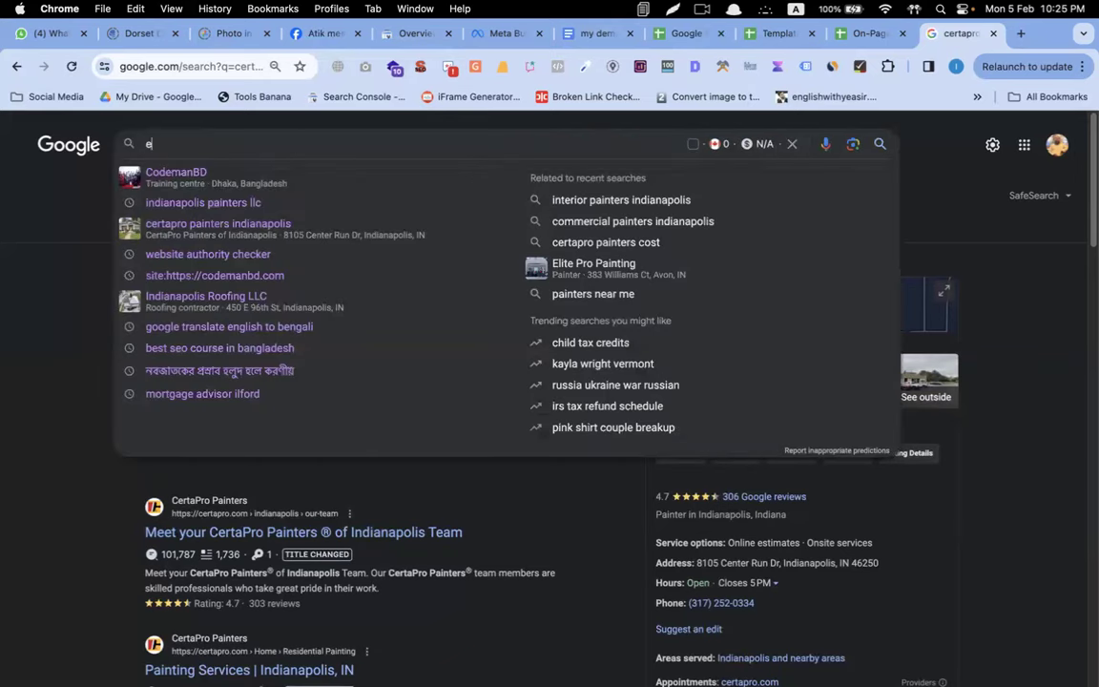
pyautogui.write('nvision')
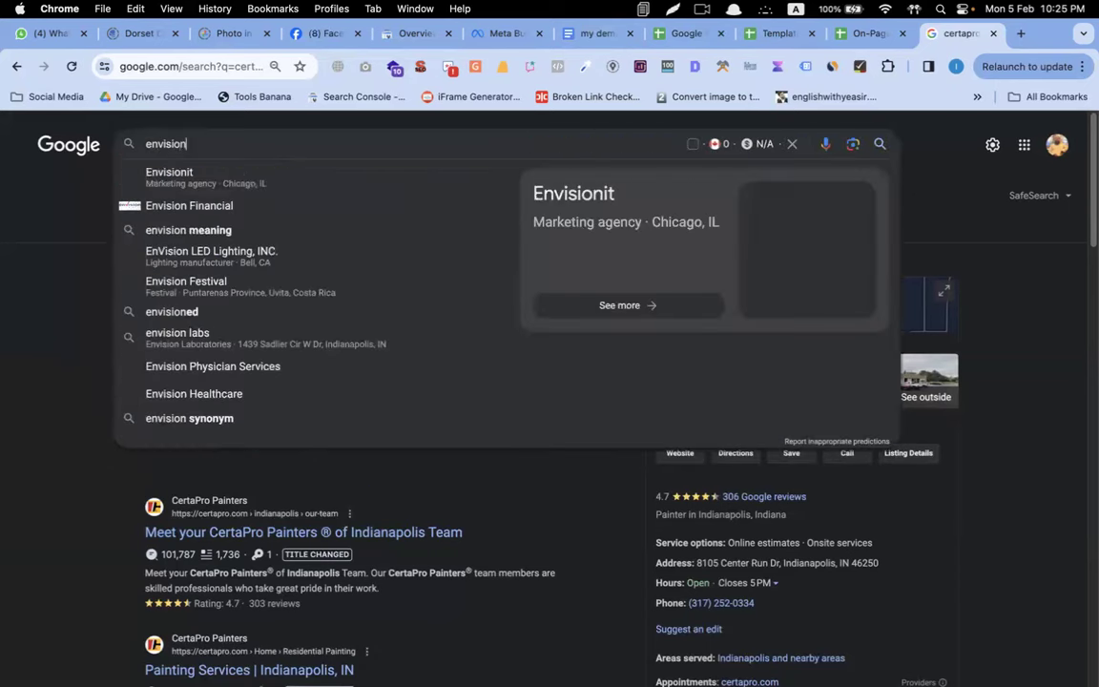
pyautogui.write(' pa')
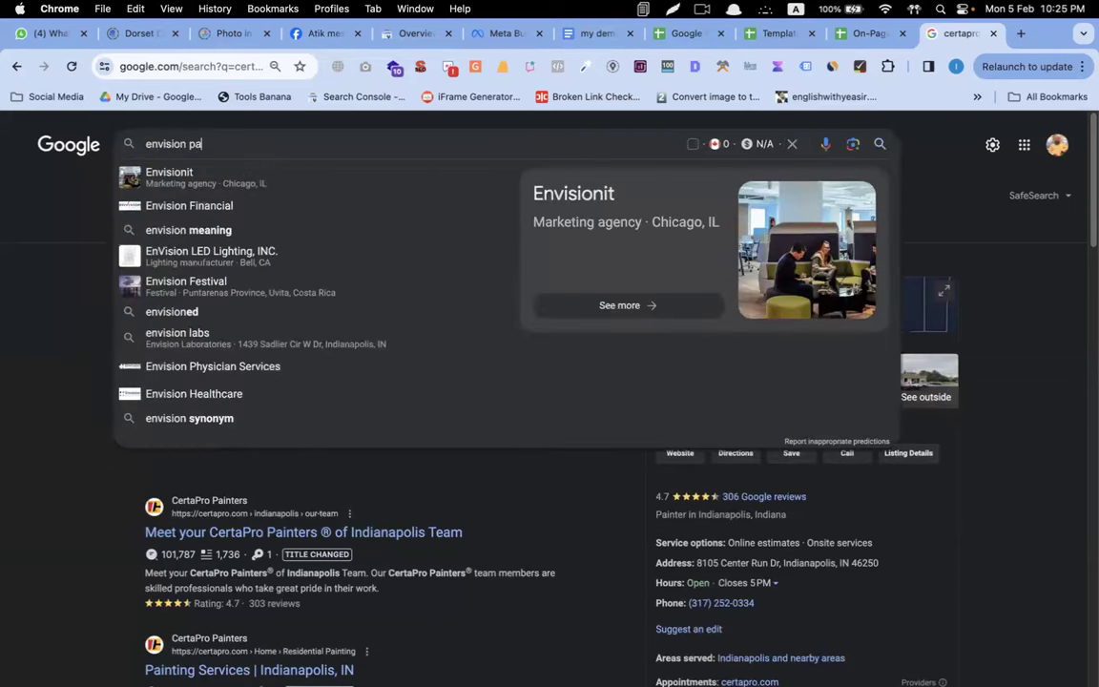
pyautogui.write('inting')
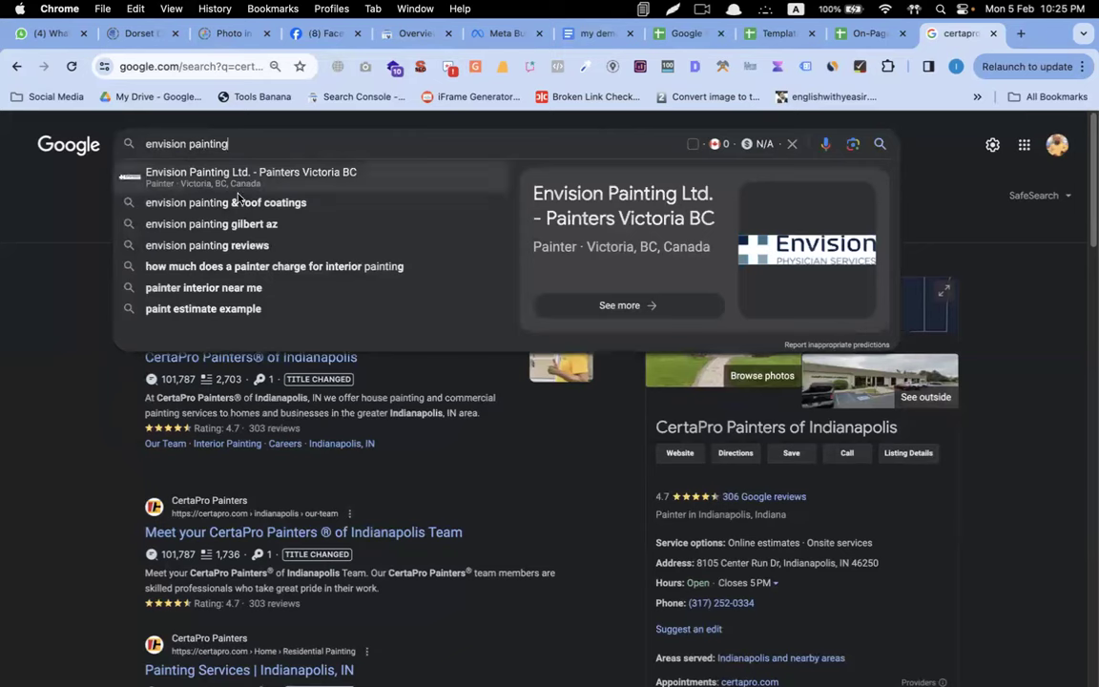
pyautogui.press('Return')
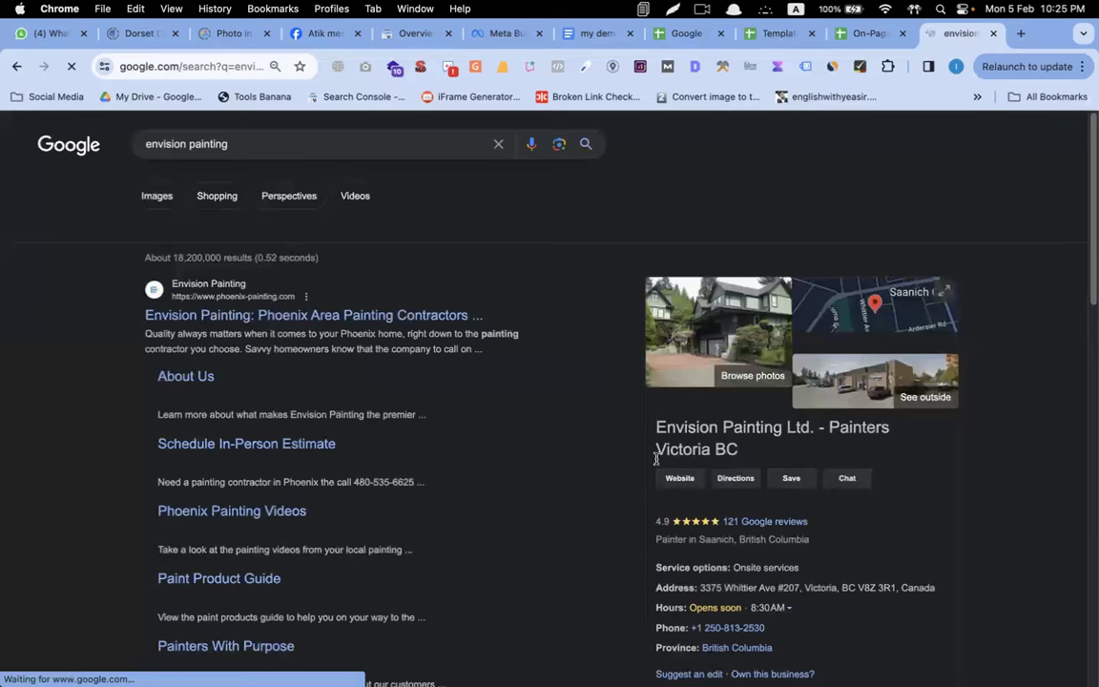
# Highlight "Envision Painting Ltd" in the business profile's name and examine the keywords that follow it.
pyautogui.moveTo(657, 428); pyautogui.dragTo(810, 428)
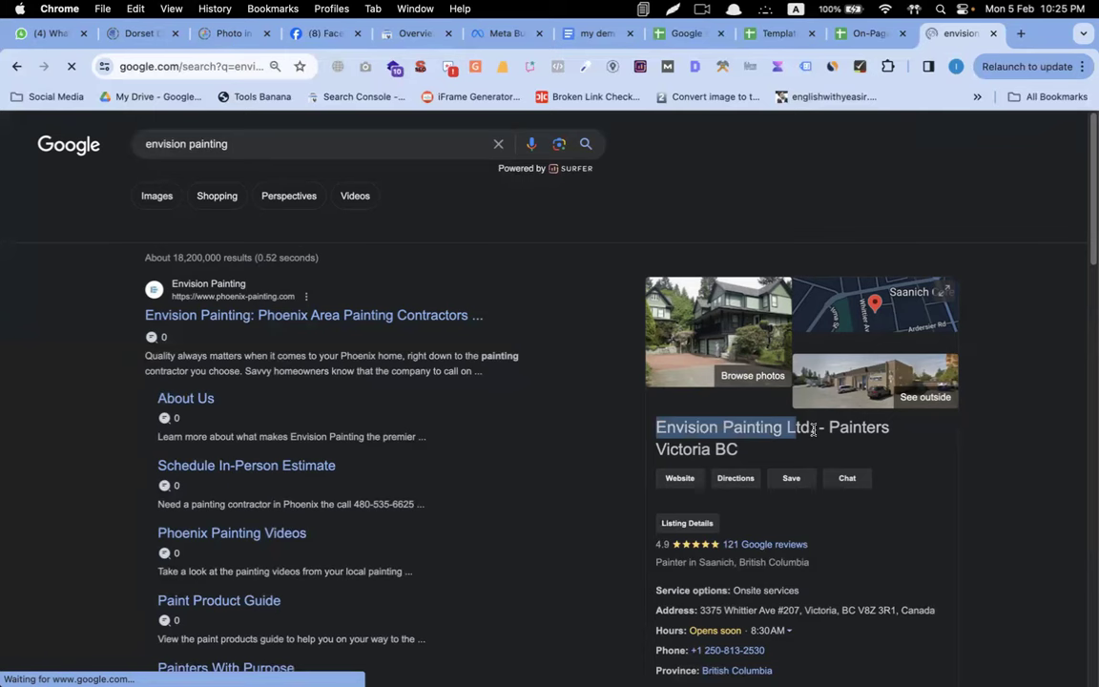
pyautogui.press('super+c')
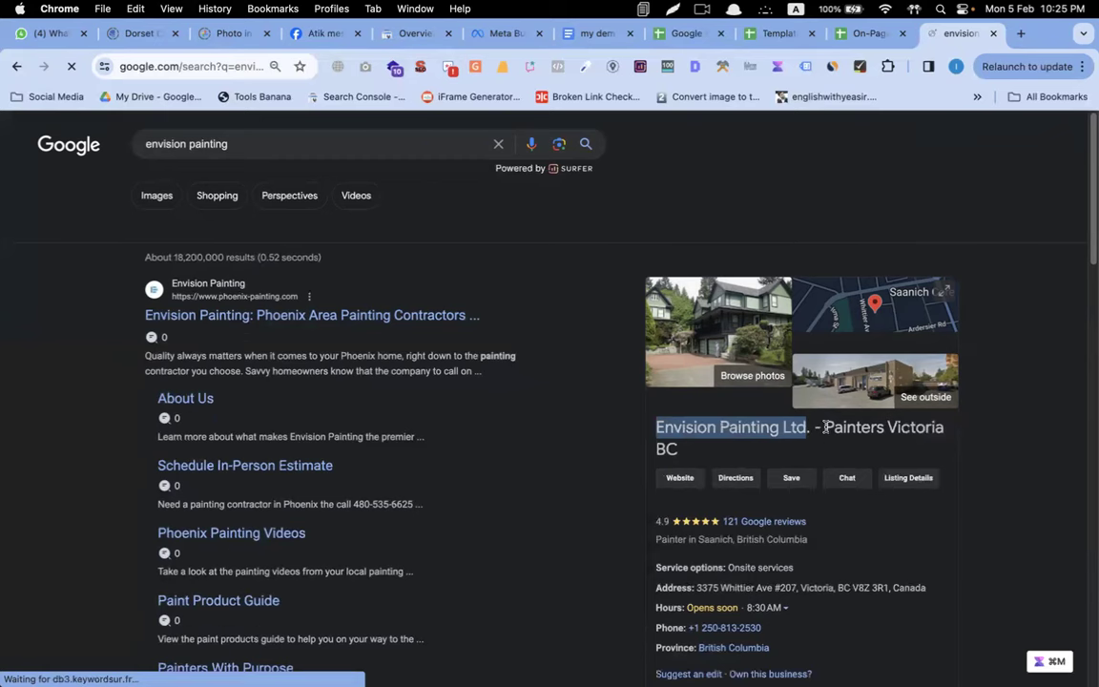
pyautogui.moveTo(830, 437); pyautogui.dragTo(828, 451)
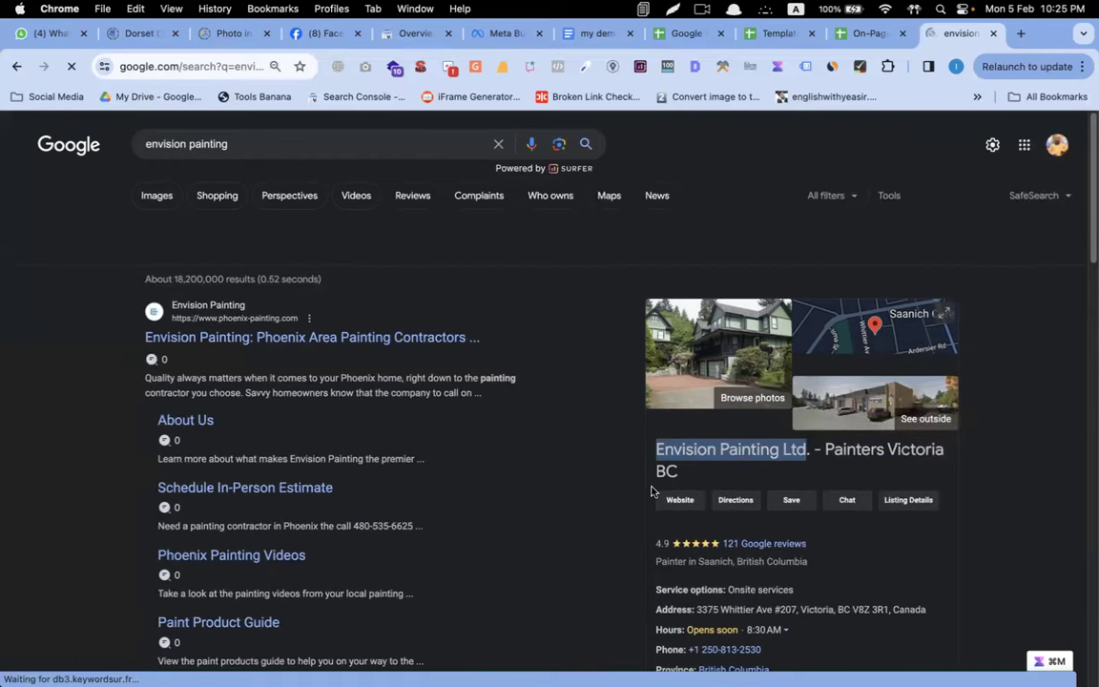
pyautogui.scroll(-3, 653, 491)
pyautogui.scroll(3, 653, 491)
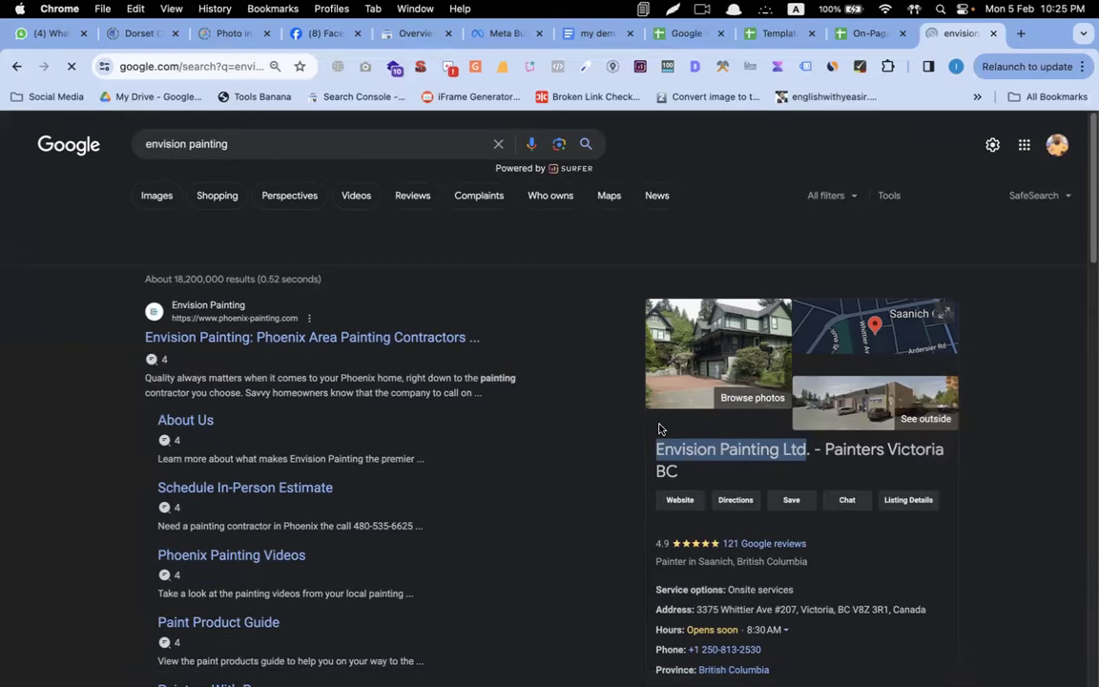
# In the audit document, replace the row label "Using post capability" with "Posting on GMB".
pyautogui.click(584, 34)
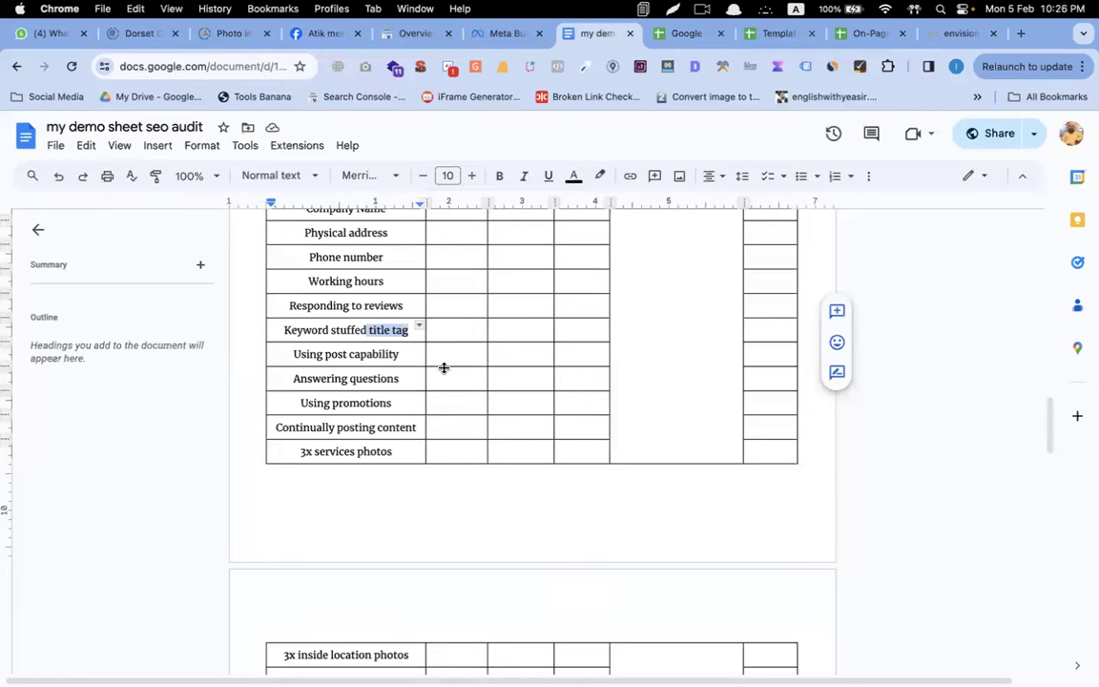
pyautogui.click(395, 355)
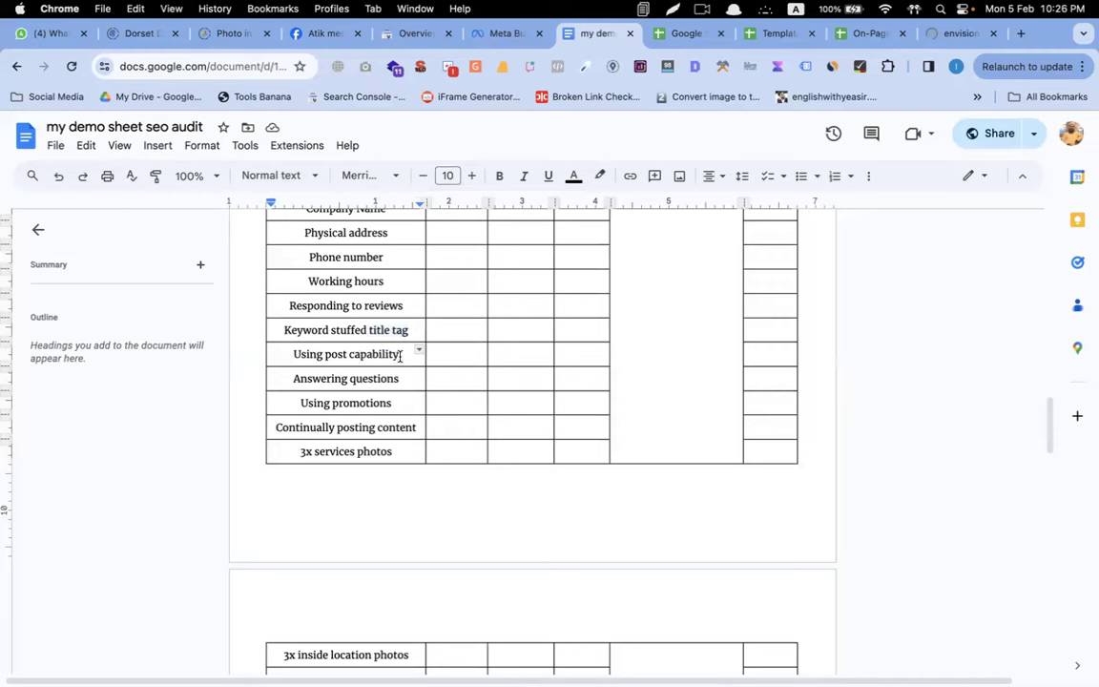
pyautogui.moveTo(400, 355); pyautogui.dragTo(327, 357)
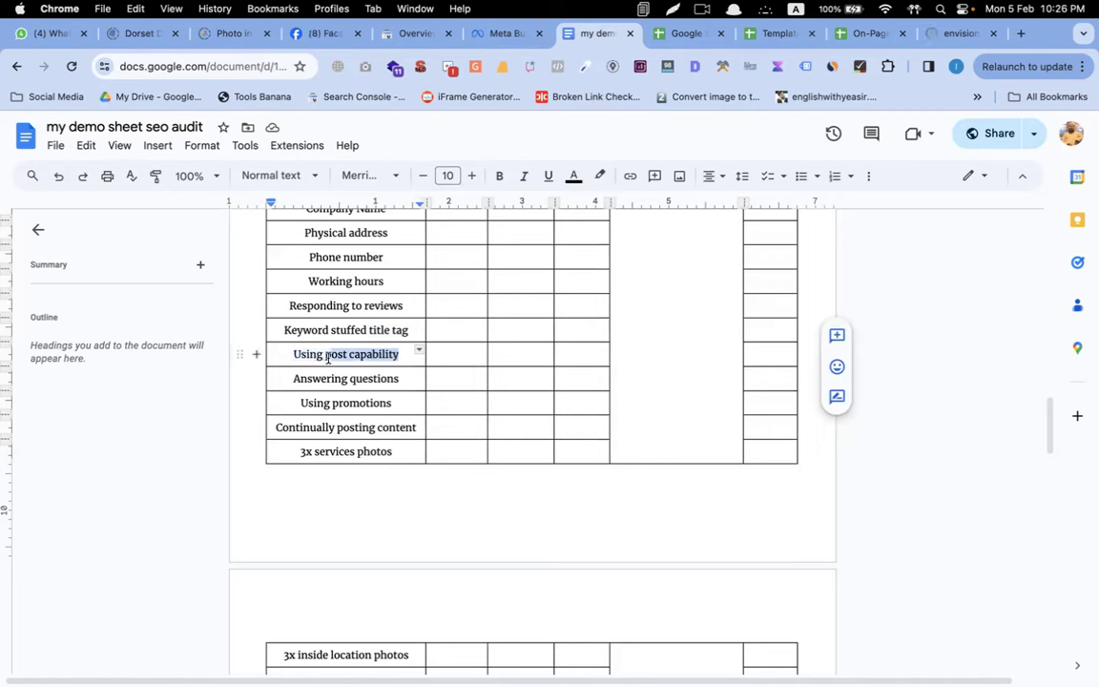
pyautogui.click(327, 358)
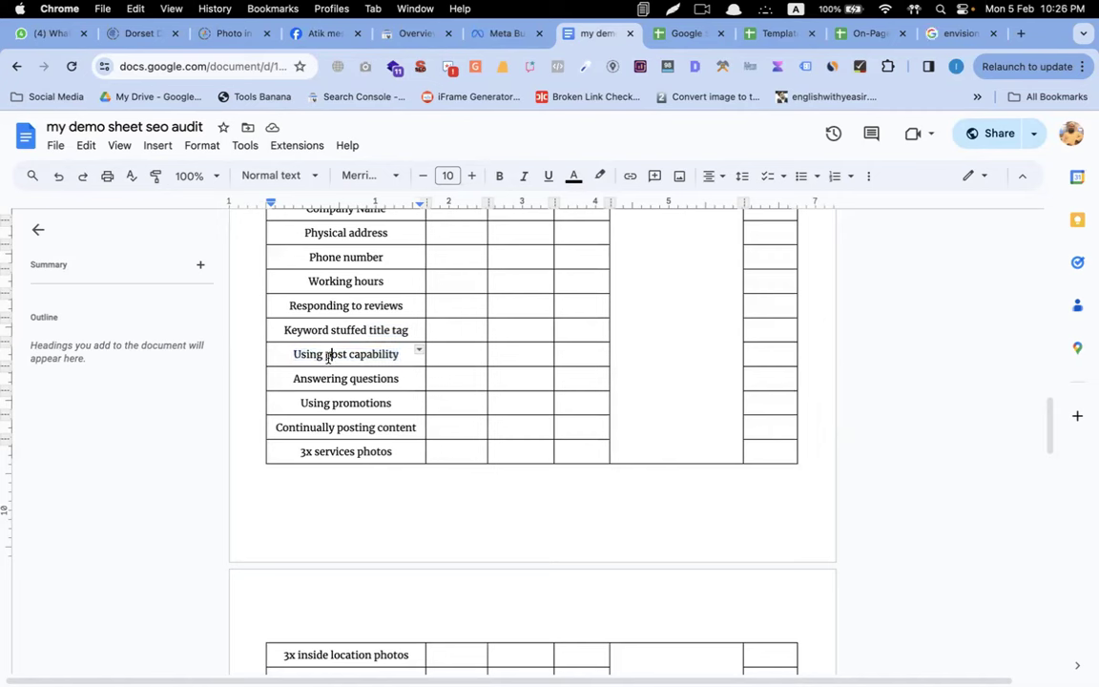
pyautogui.tripleClick(327, 358)
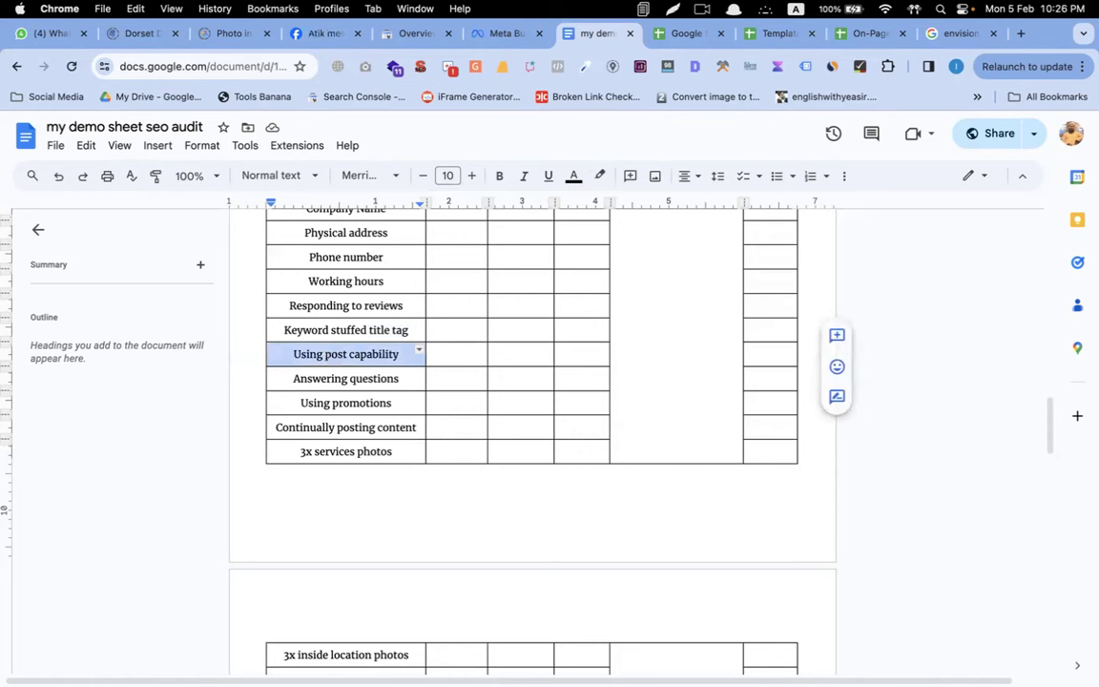
pyautogui.write('Posting on GMB')
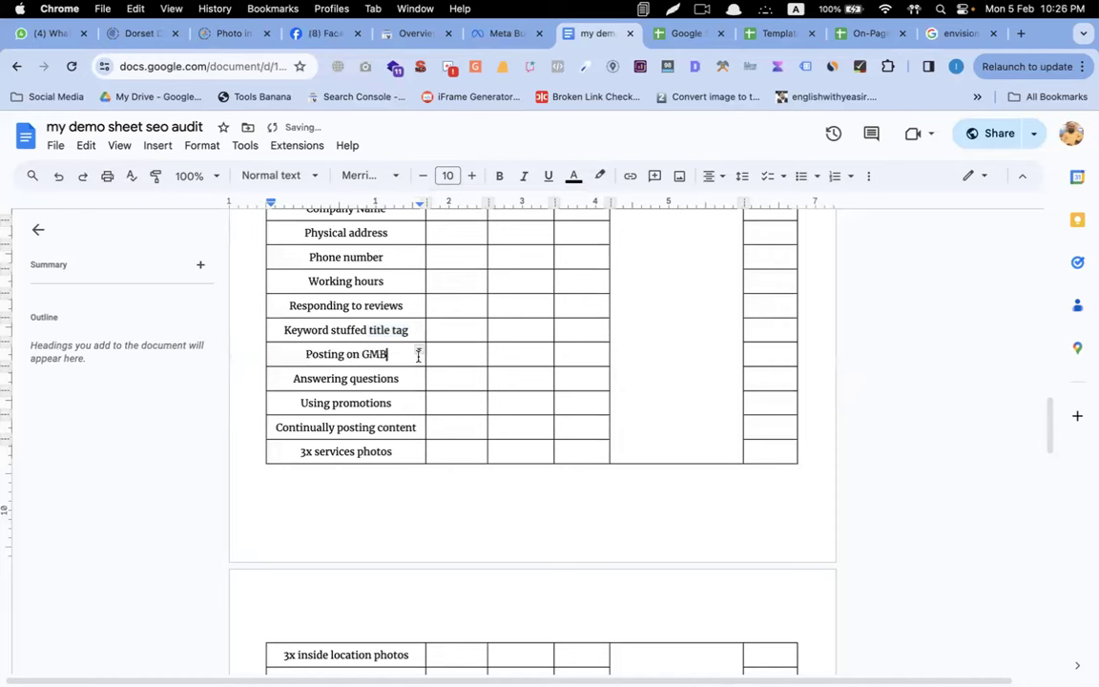
# Switch to the Google results for Envision Painting and find the update posts in the business profile.
pyautogui.click(956, 34)
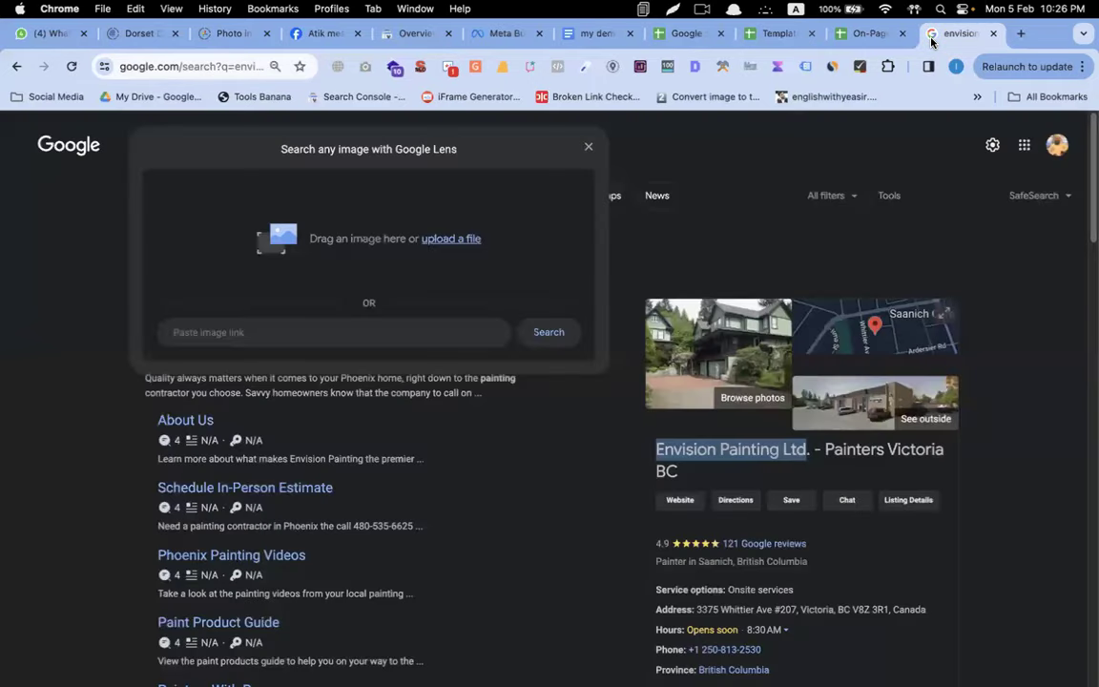
pyautogui.click(610, 527)
pyautogui.scroll(-8, 606, 523)
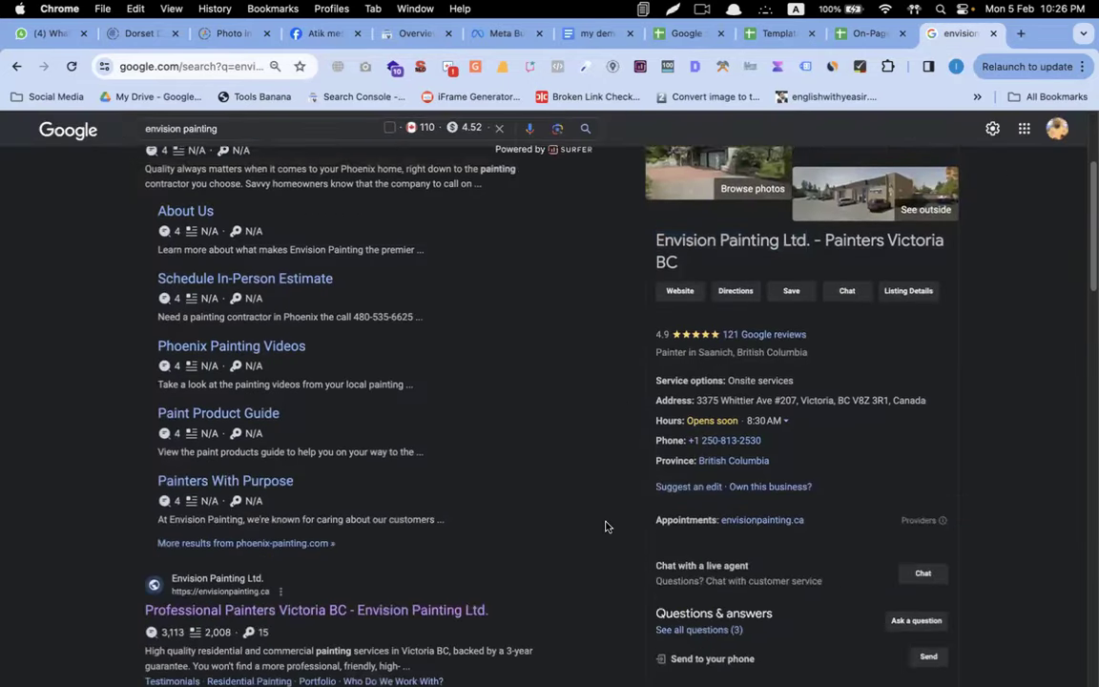
pyautogui.scroll(-7, 605, 527)
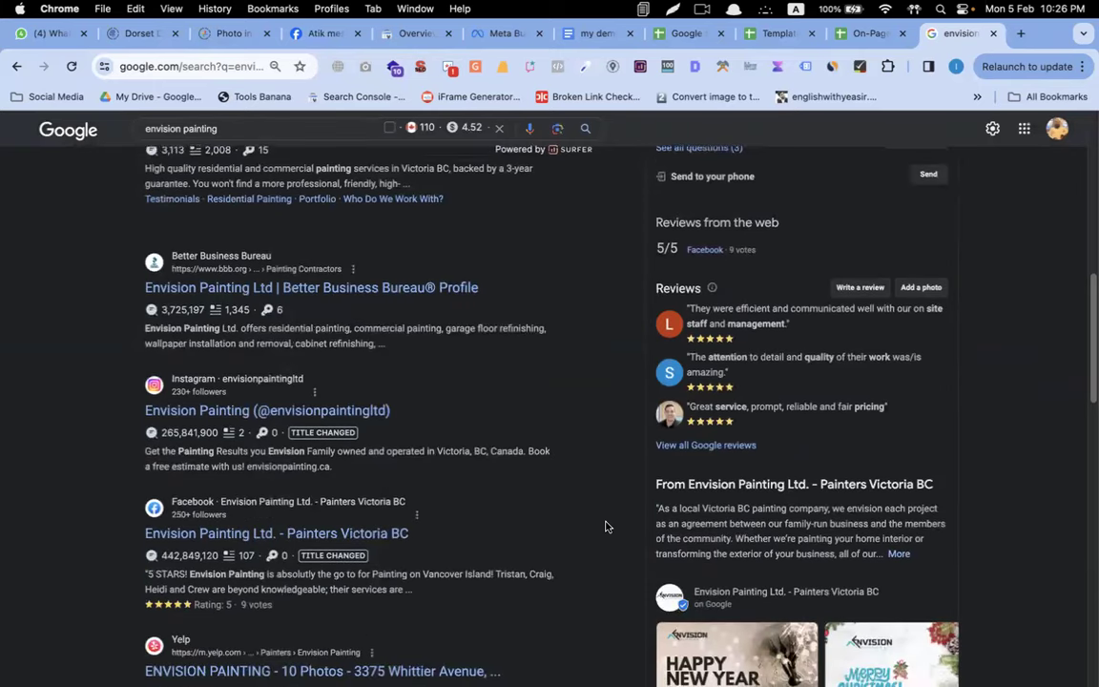
pyautogui.scroll(-3, 605, 527)
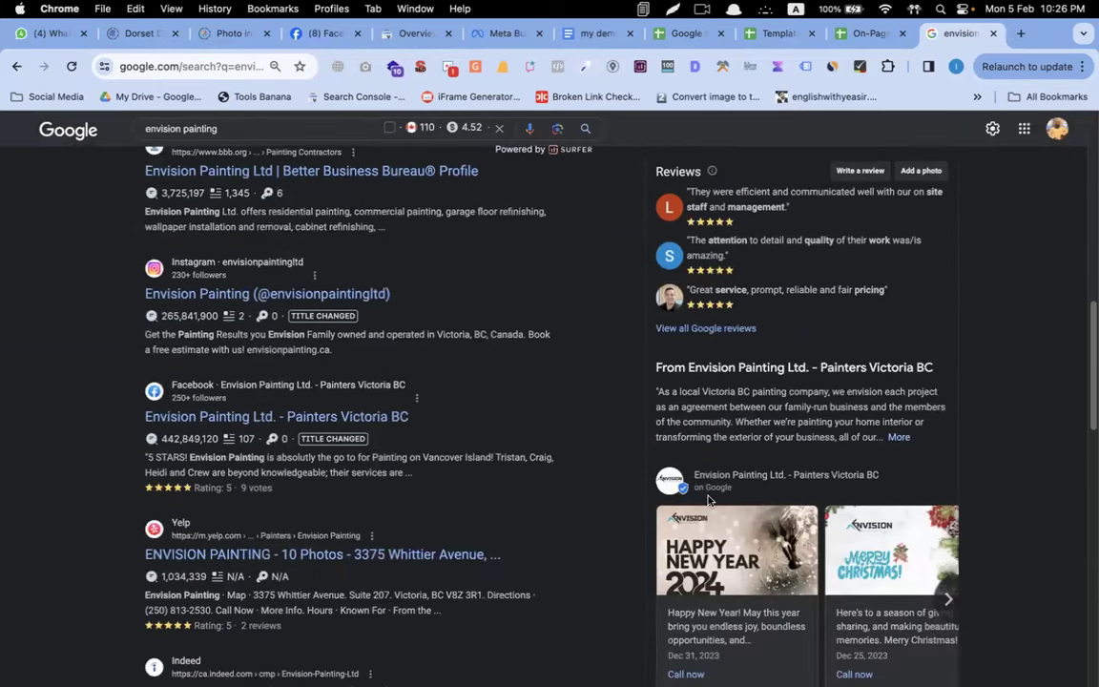
pyautogui.scroll(-3, 754, 467)
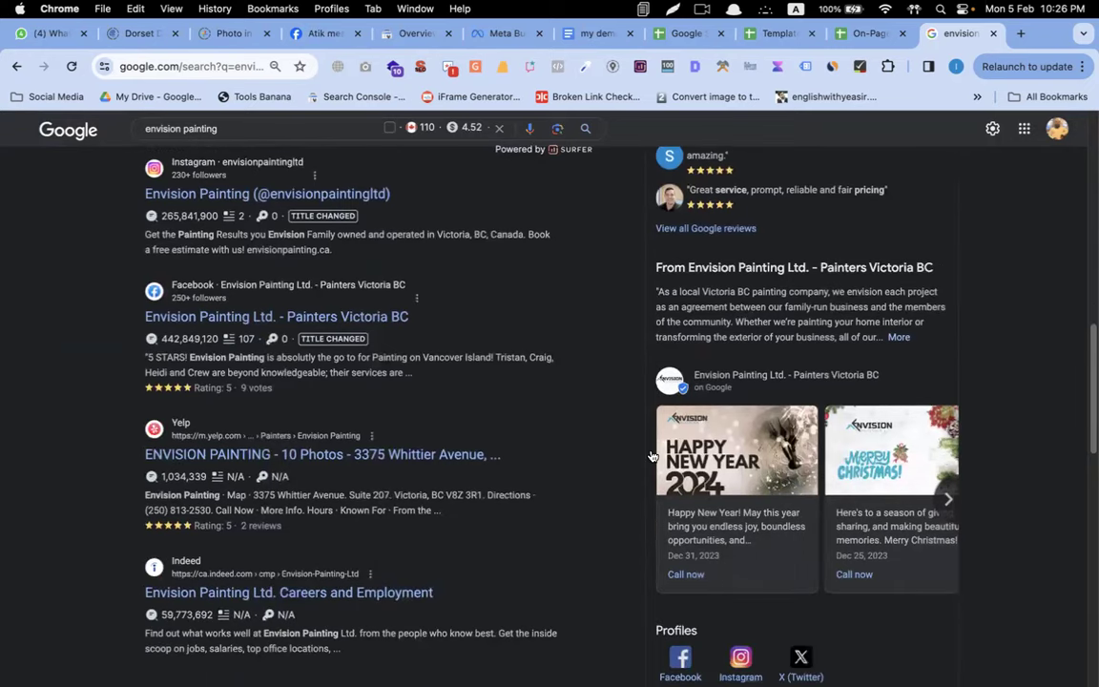
# Browse through Envision Painting's older update posts and return to the Happy New Year 2024 post.
pyautogui.click(948, 503)
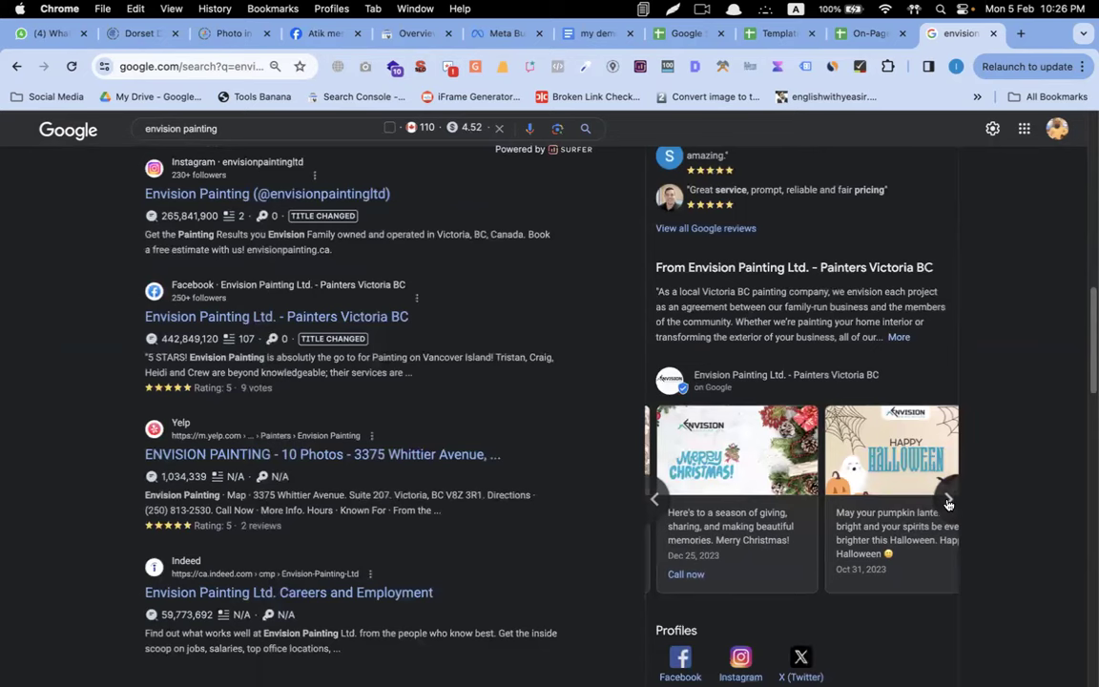
pyautogui.click(948, 503)
pyautogui.click(948, 503)
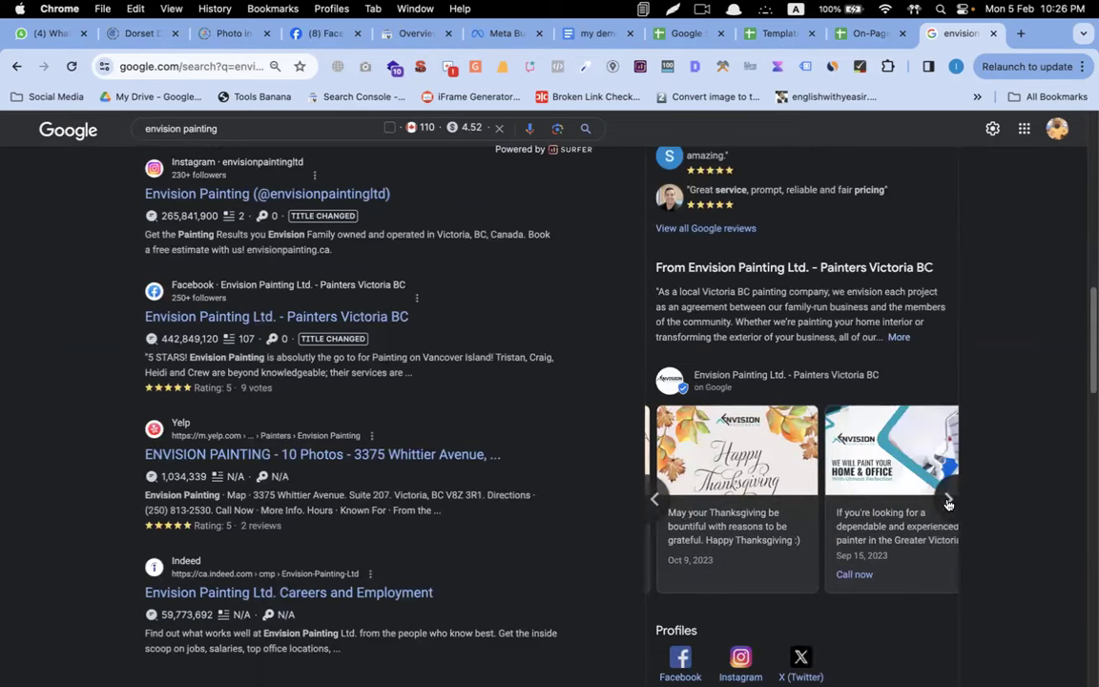
pyautogui.click(650, 500)
pyautogui.click(650, 500)
pyautogui.click(649, 499)
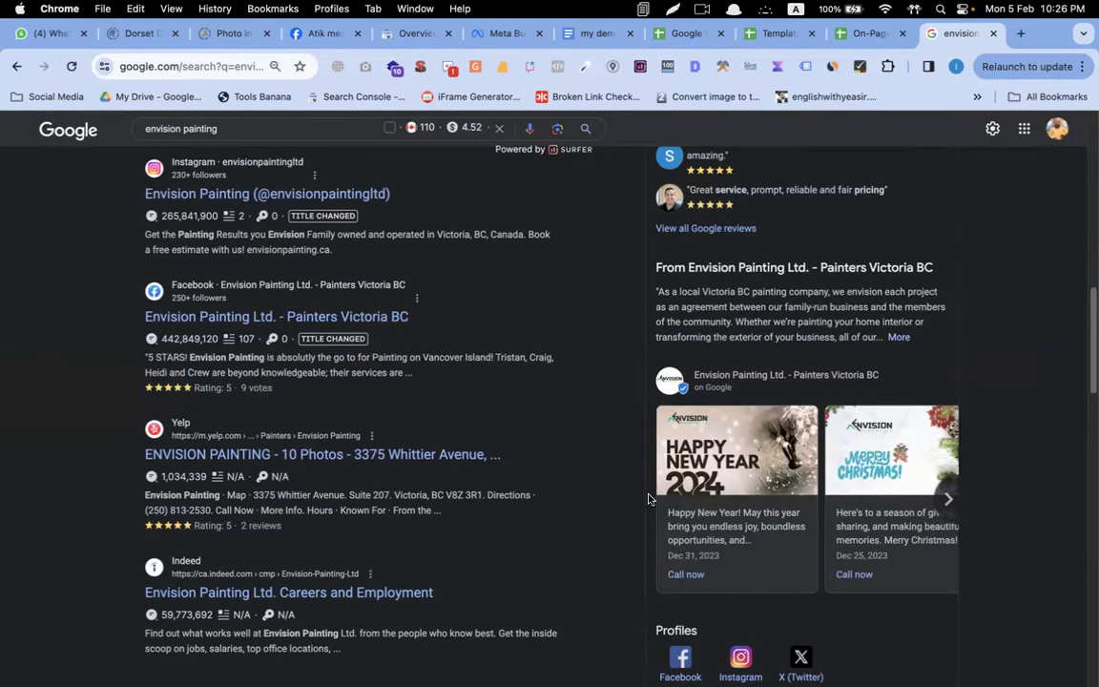
# Open the Happy New Year 2024 update in full, examine its text and call option, and close it.
pyautogui.click(643, 435)
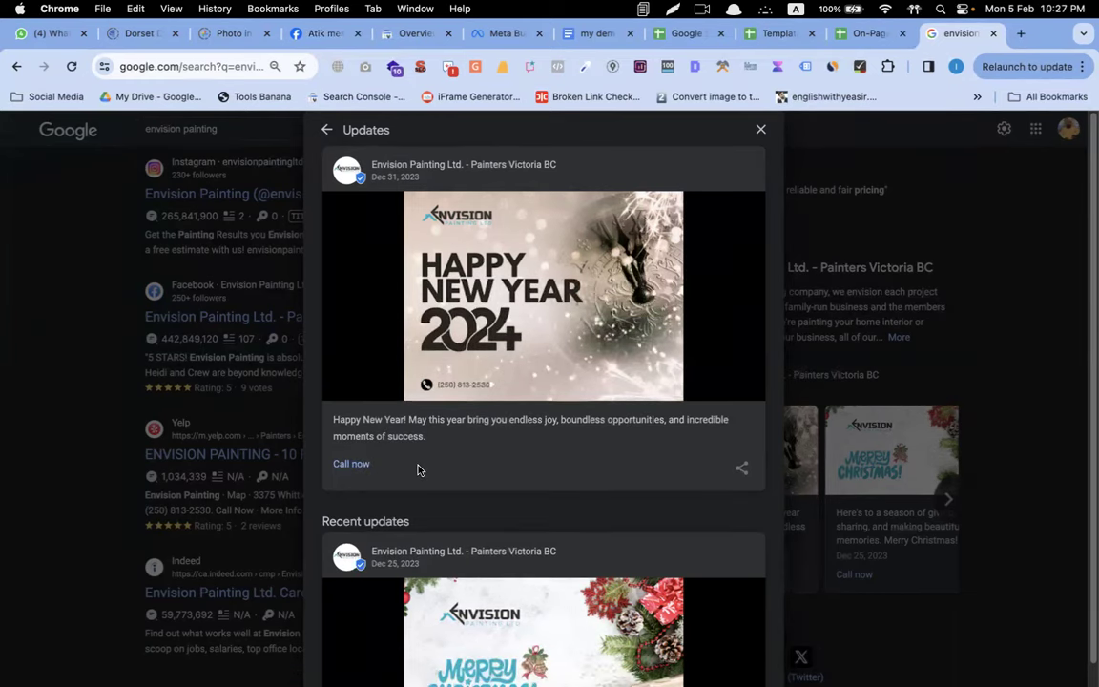
pyautogui.scroll(-1, 418, 467)
pyautogui.scroll(1, 455, 347)
pyautogui.click(761, 129)
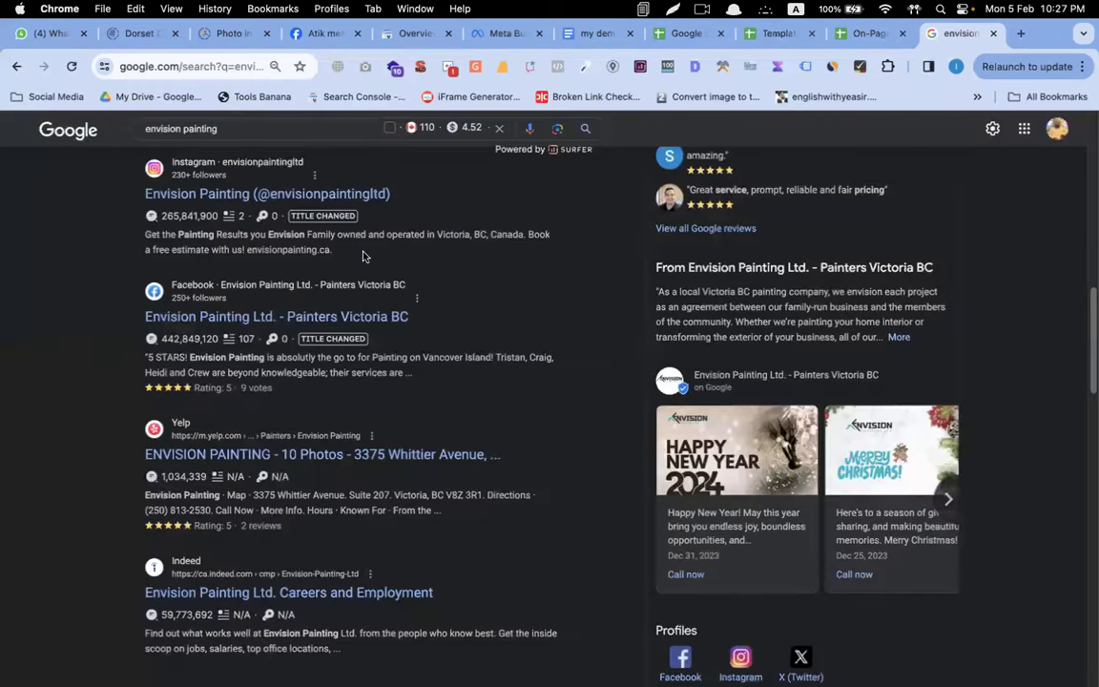
# Search Google for "indianapolis roofing llc" using the recent search suggestion.
pyautogui.scroll(5, 364, 254)
pyautogui.scroll(2, 503, 129)
pyautogui.click(502, 143)
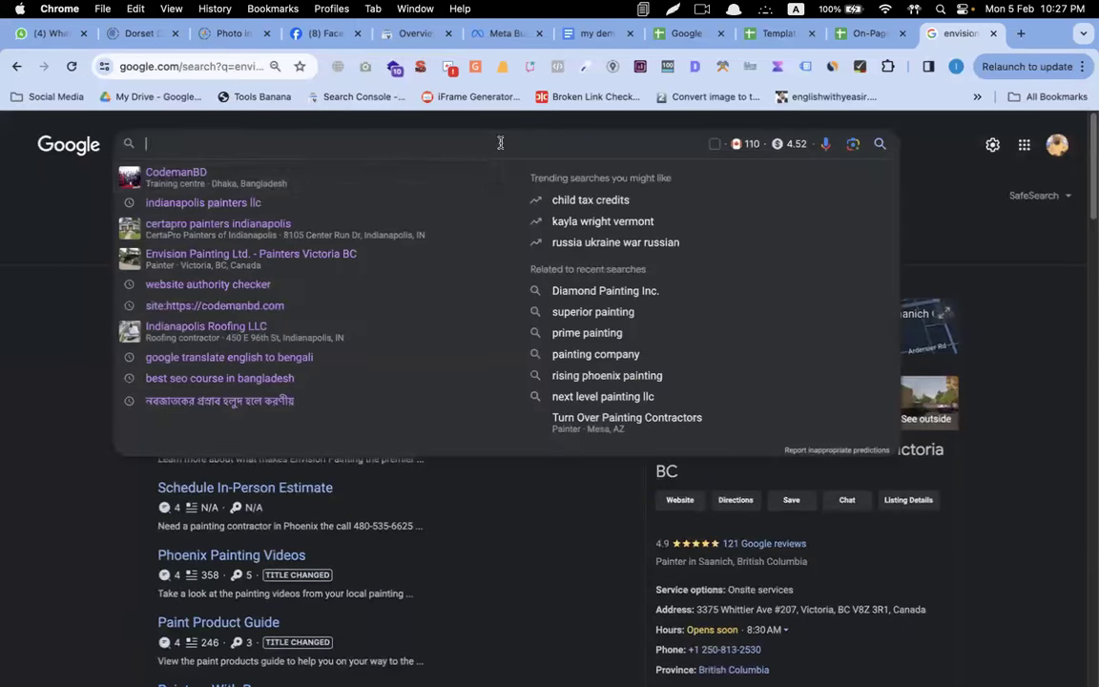
pyautogui.click(229, 329)
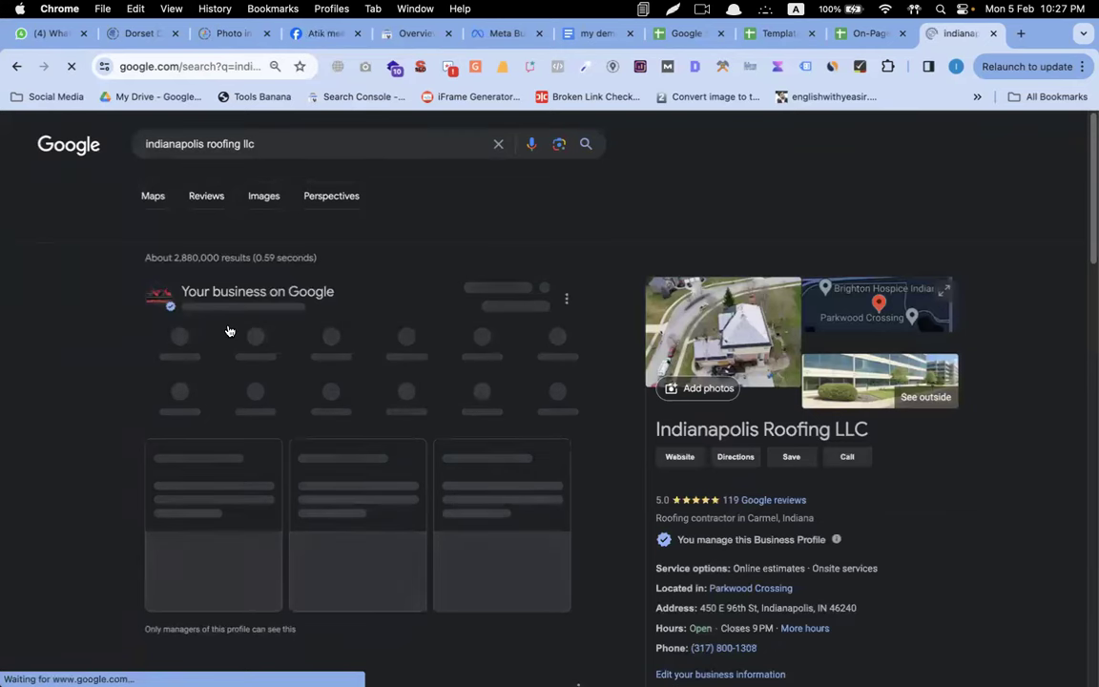
# Find the update posts in the Indianapolis Roofing LLC profile and browse through them.
pyautogui.scroll(-10, 692, 454)
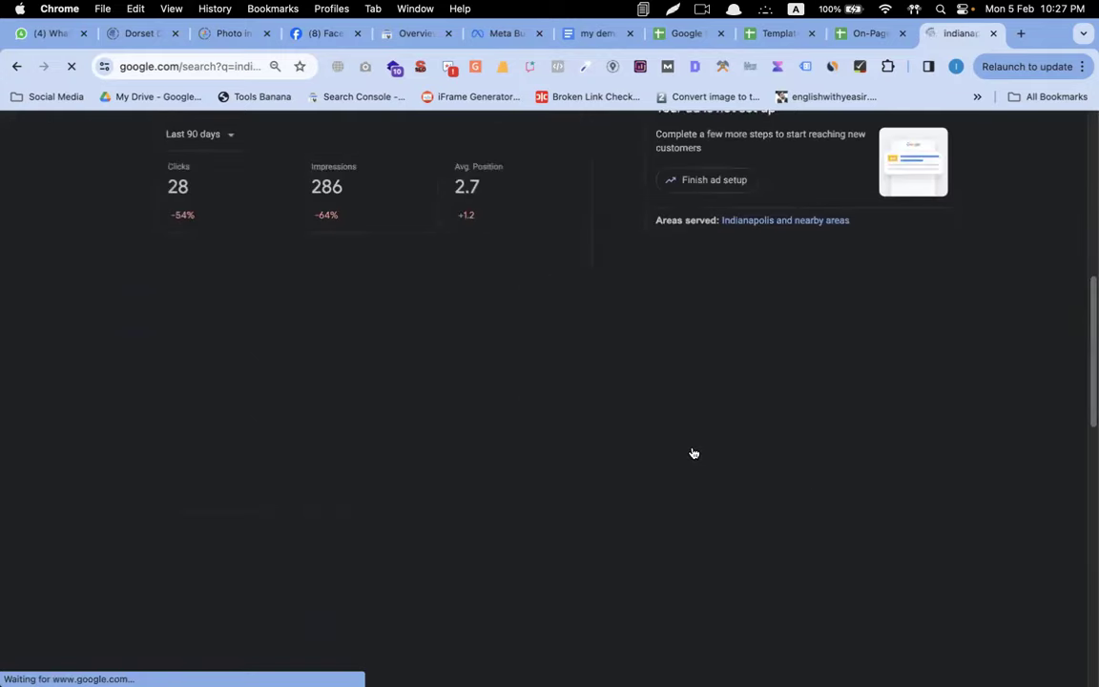
pyautogui.scroll(-5, 694, 453)
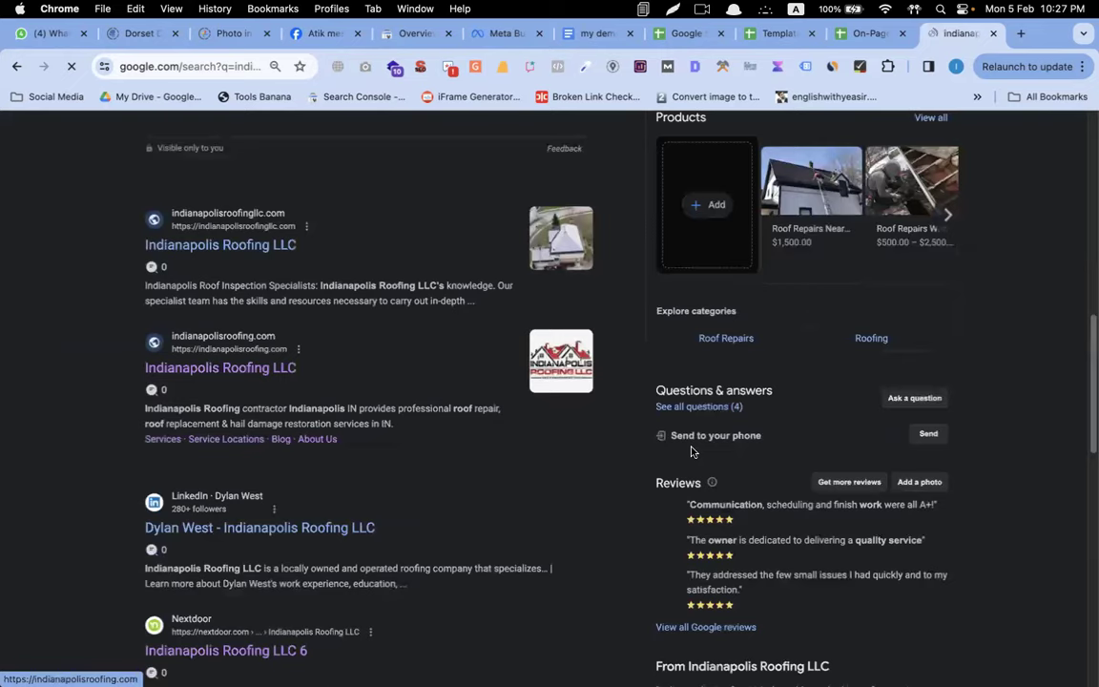
pyautogui.scroll(-1, 692, 451)
pyautogui.scroll(-4, 691, 452)
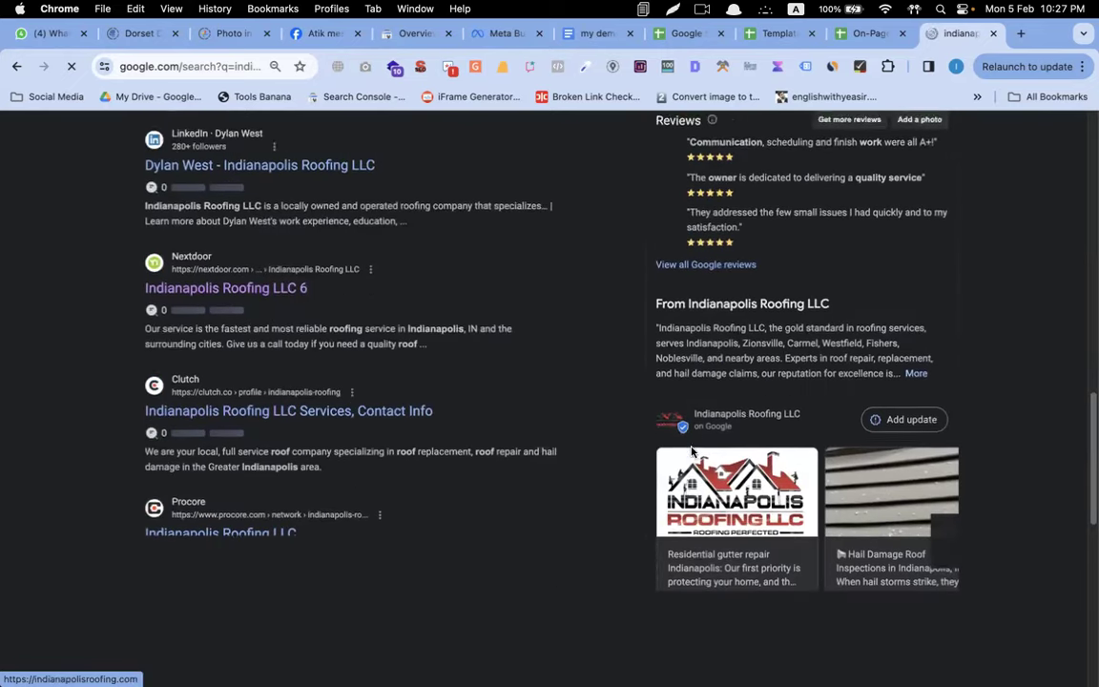
pyautogui.scroll(-1, 691, 451)
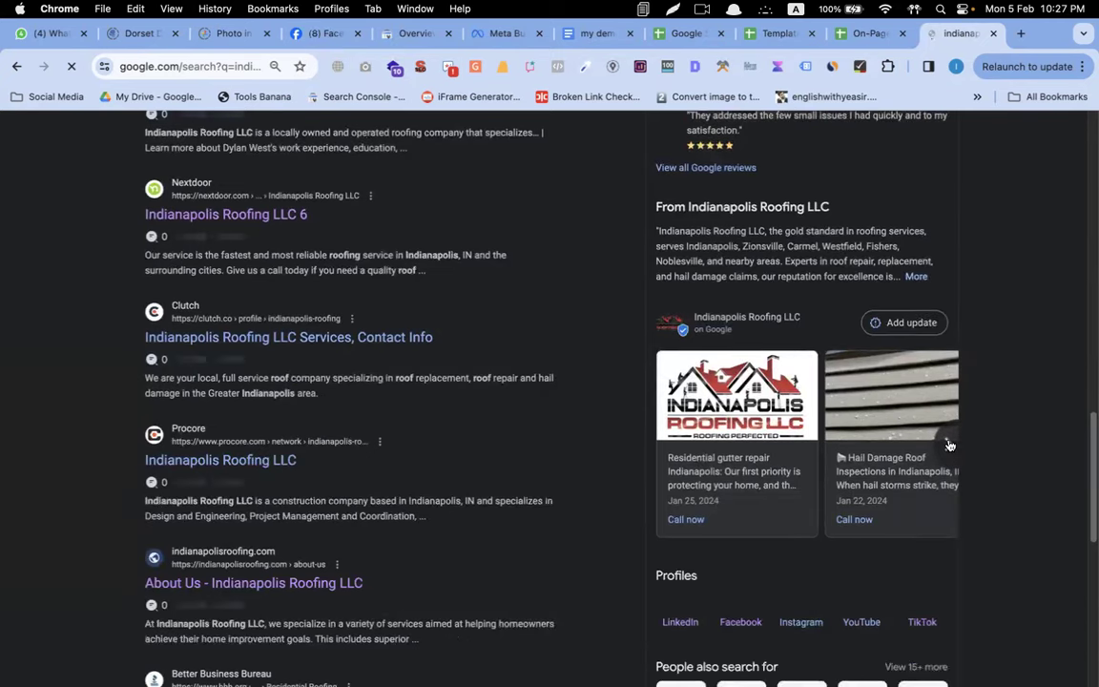
pyautogui.moveTo(949, 446)
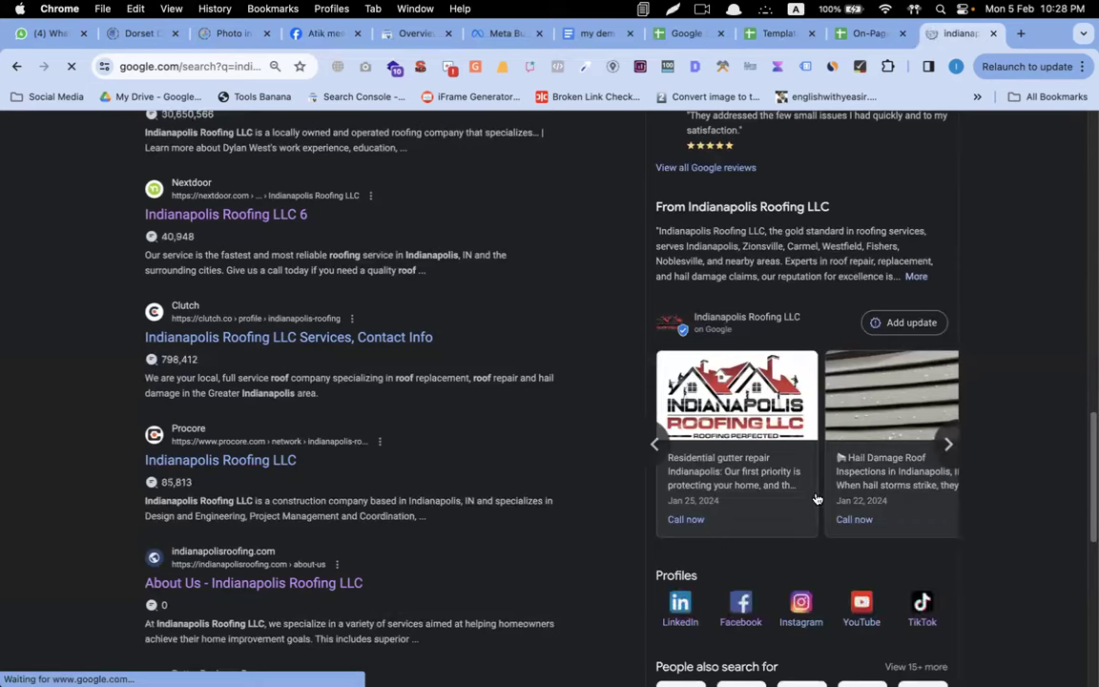
pyautogui.click(948, 444)
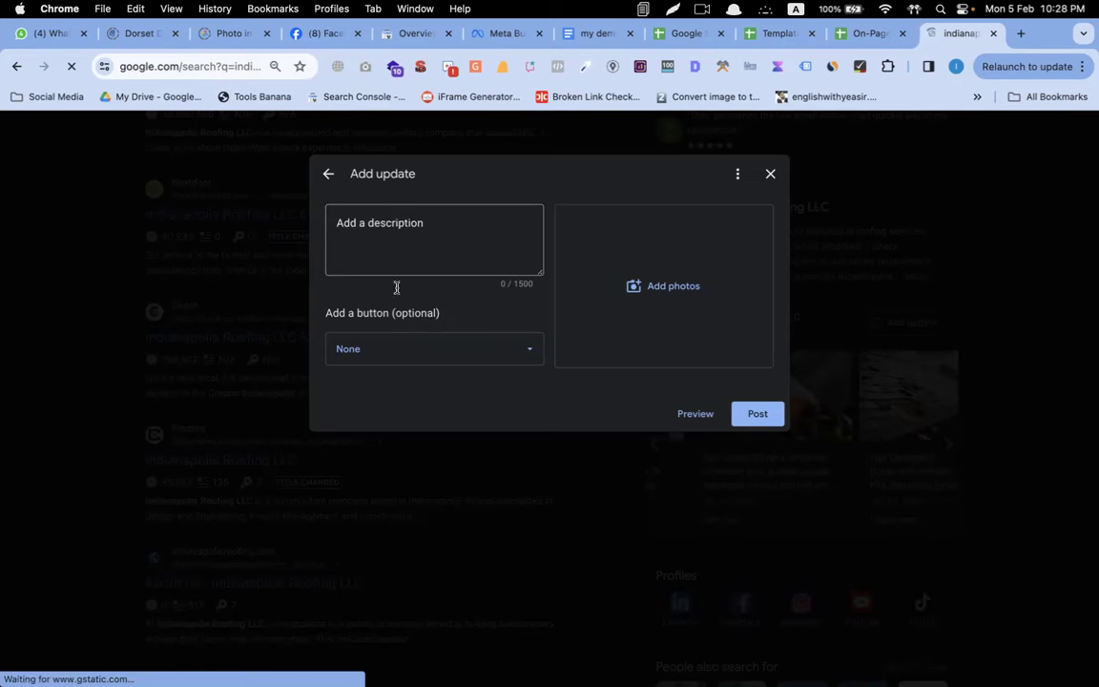
# View the optional button choices in the Add update form and close the form without posting.
pyautogui.click(387, 359)
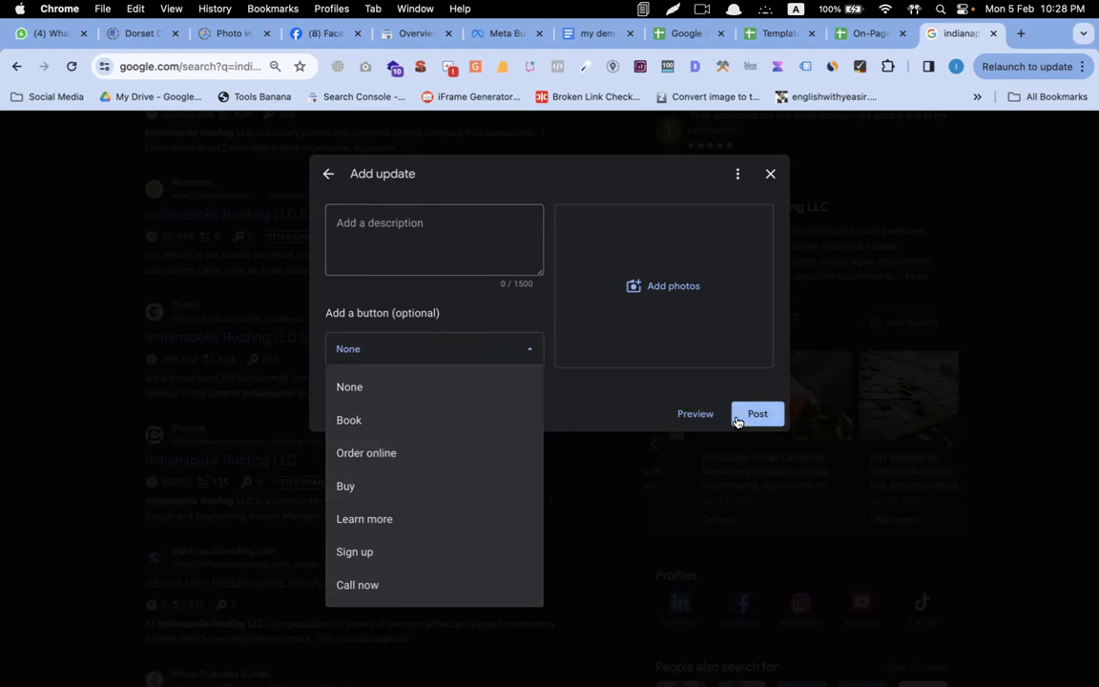
pyautogui.click(772, 176)
pyautogui.click(772, 176)
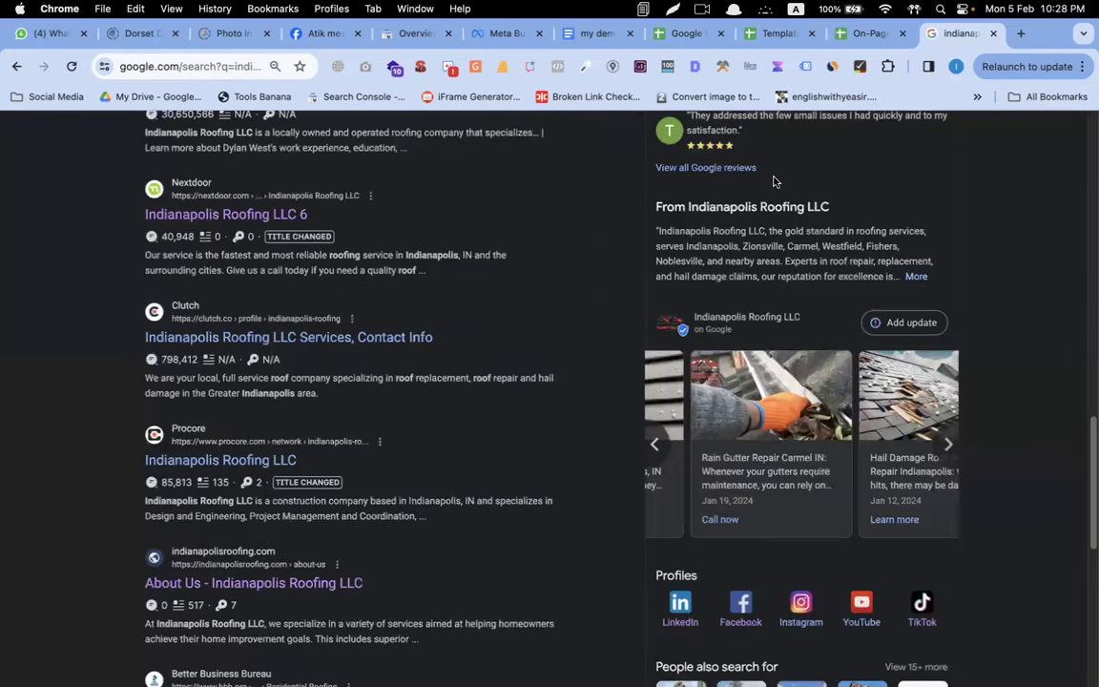
# Check the audit document's next row, and find the Questions & answers section in the Indianapolis Roofing LLC profile.
pyautogui.click(593, 33)
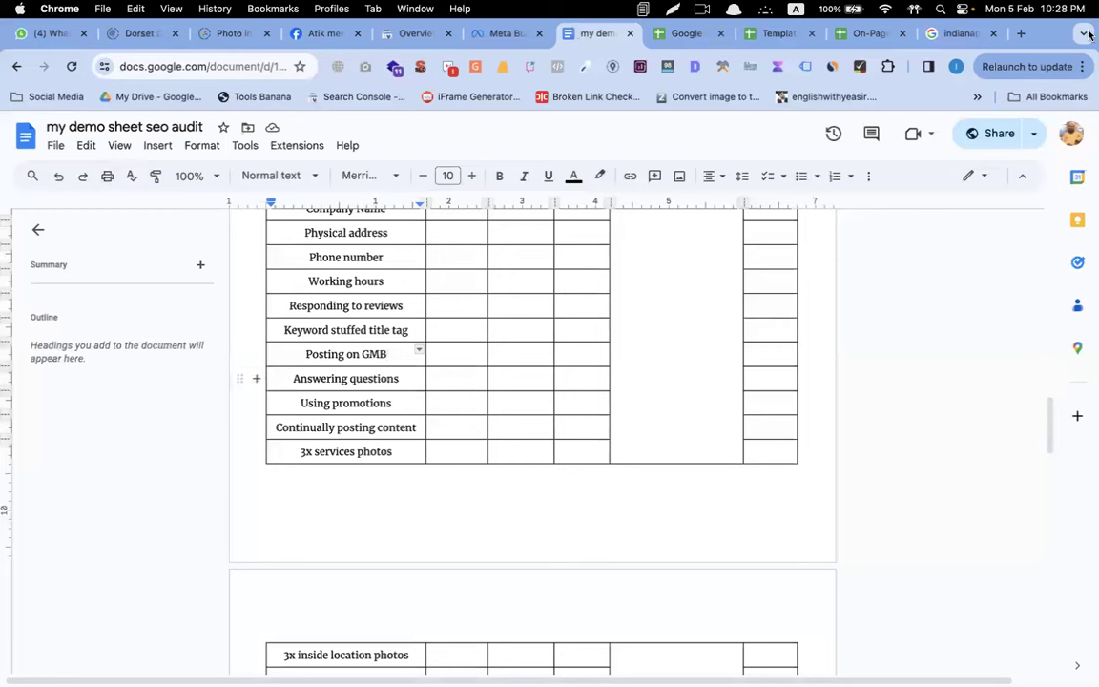
pyautogui.click(940, 35)
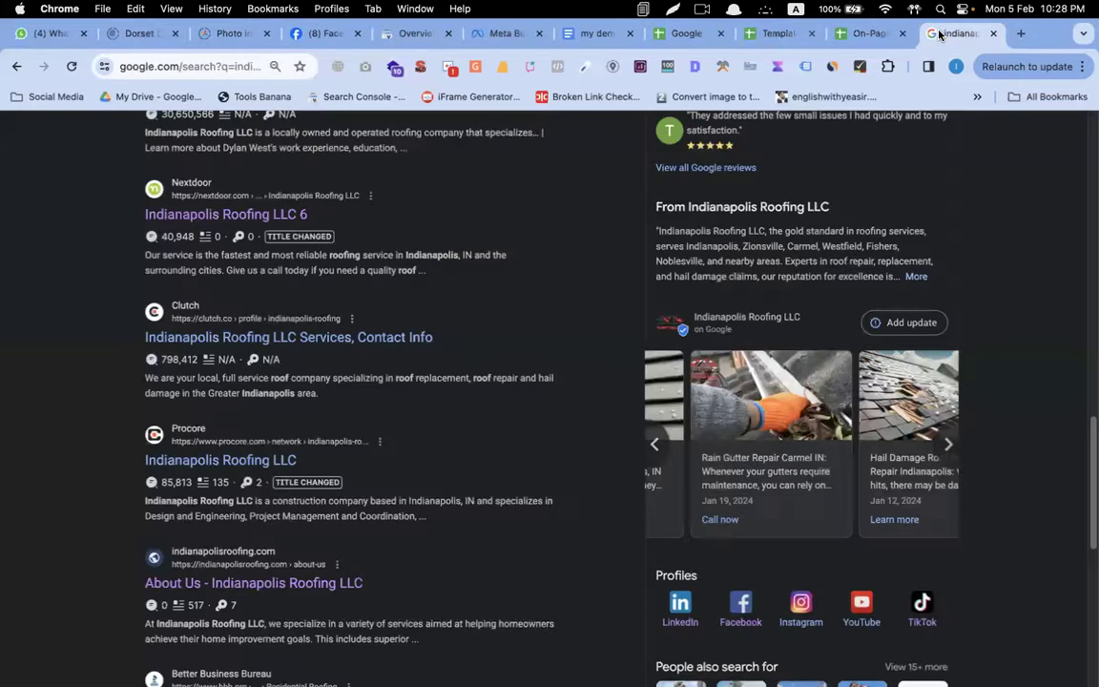
pyautogui.scroll(-3, 753, 349)
pyautogui.scroll(5, 753, 349)
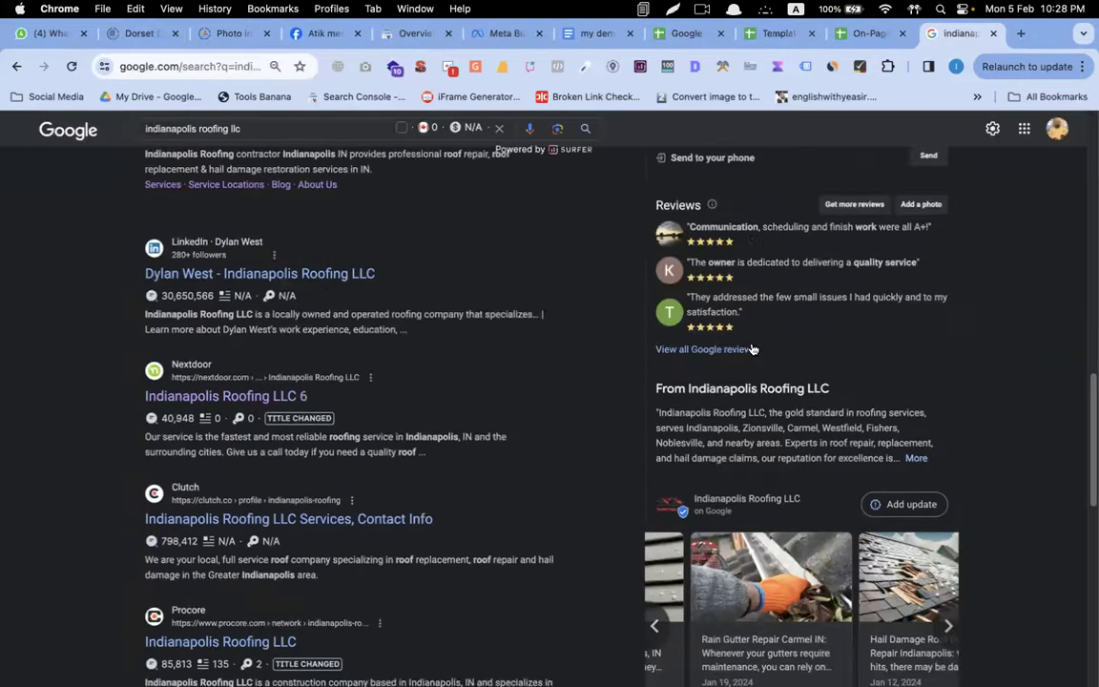
pyautogui.scroll(3, 753, 349)
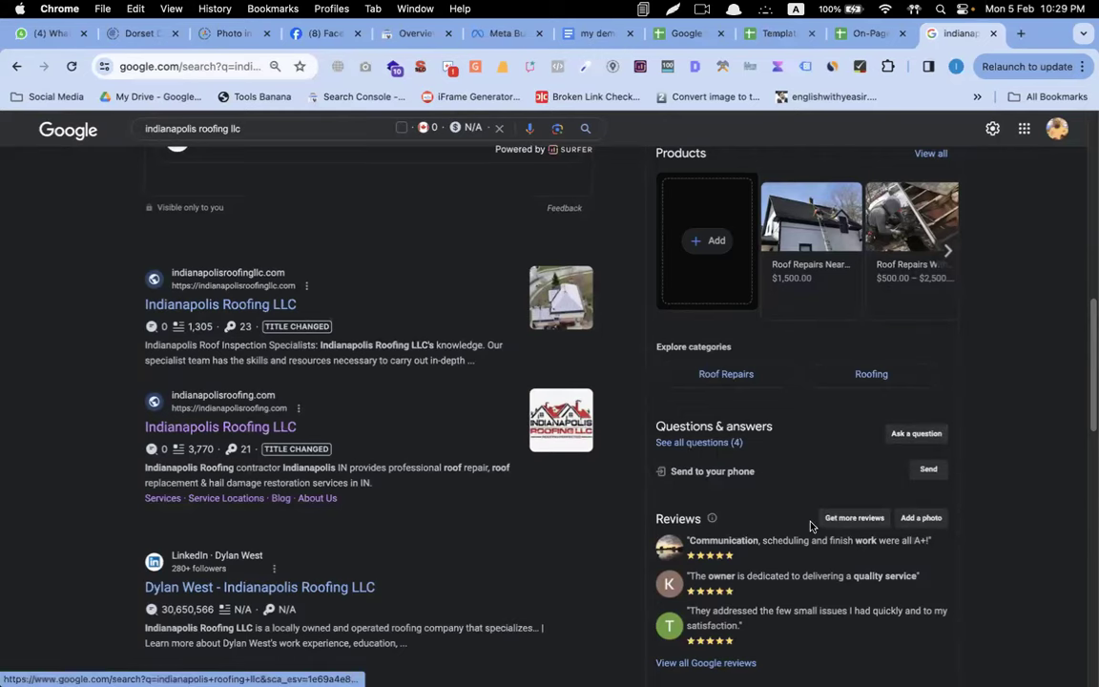
# Return to the audit document and examine the Google My Business rows from "Answering questions" through the photo rows.
pyautogui.click(592, 34)
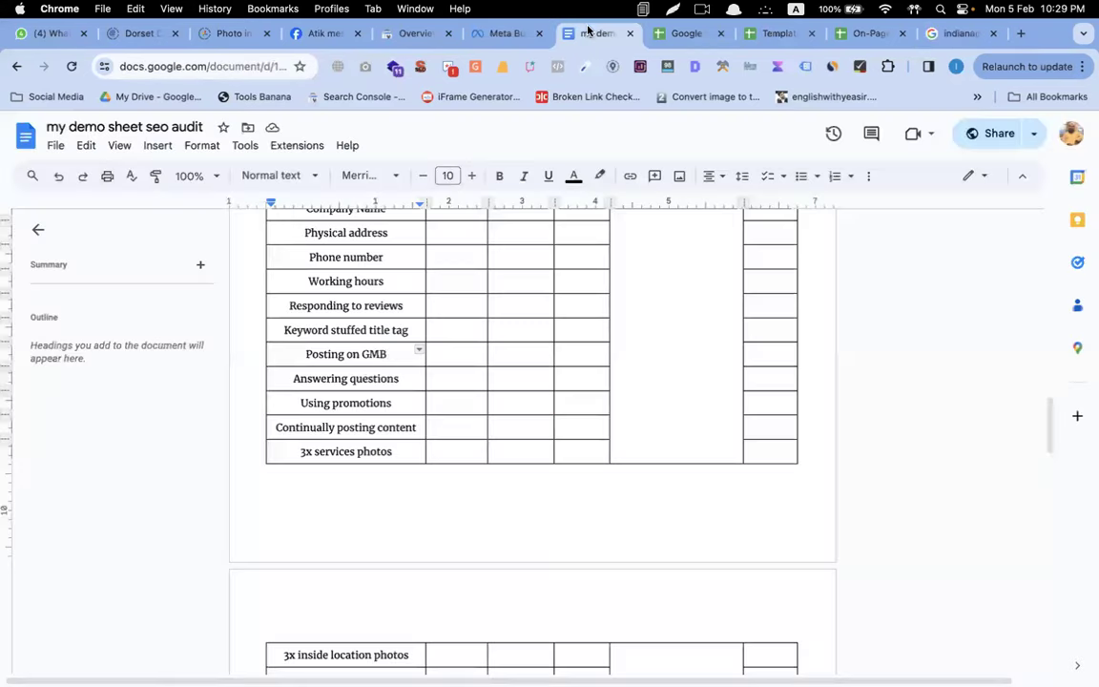
pyautogui.scroll(-2, 316, 420)
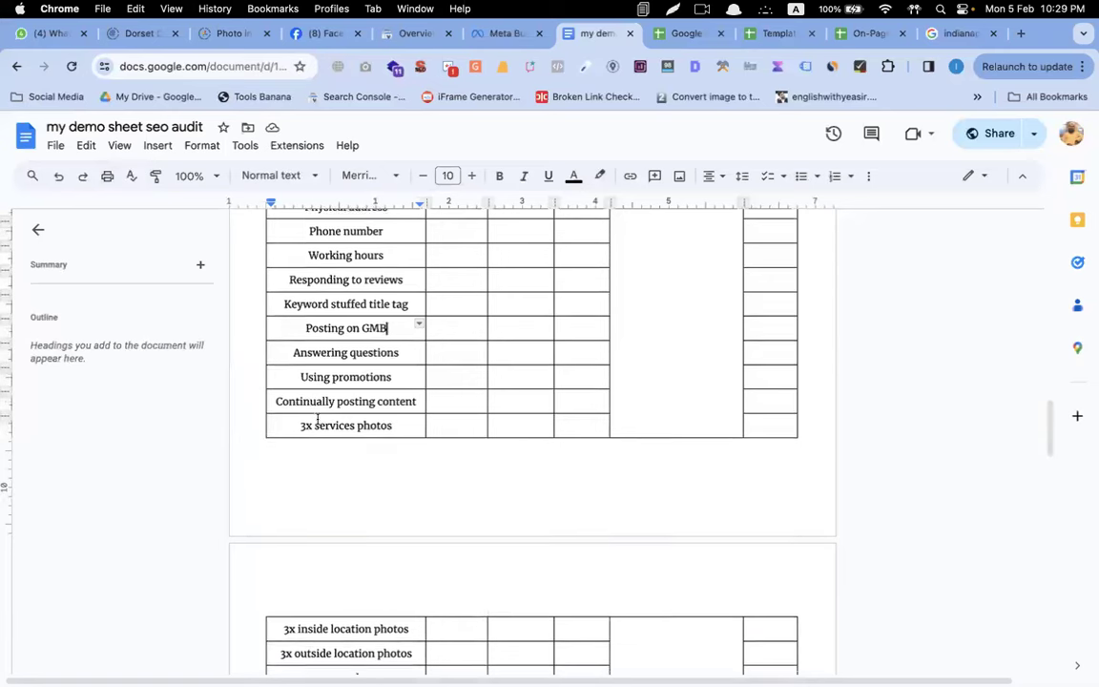
pyautogui.scroll(-1, 316, 419)
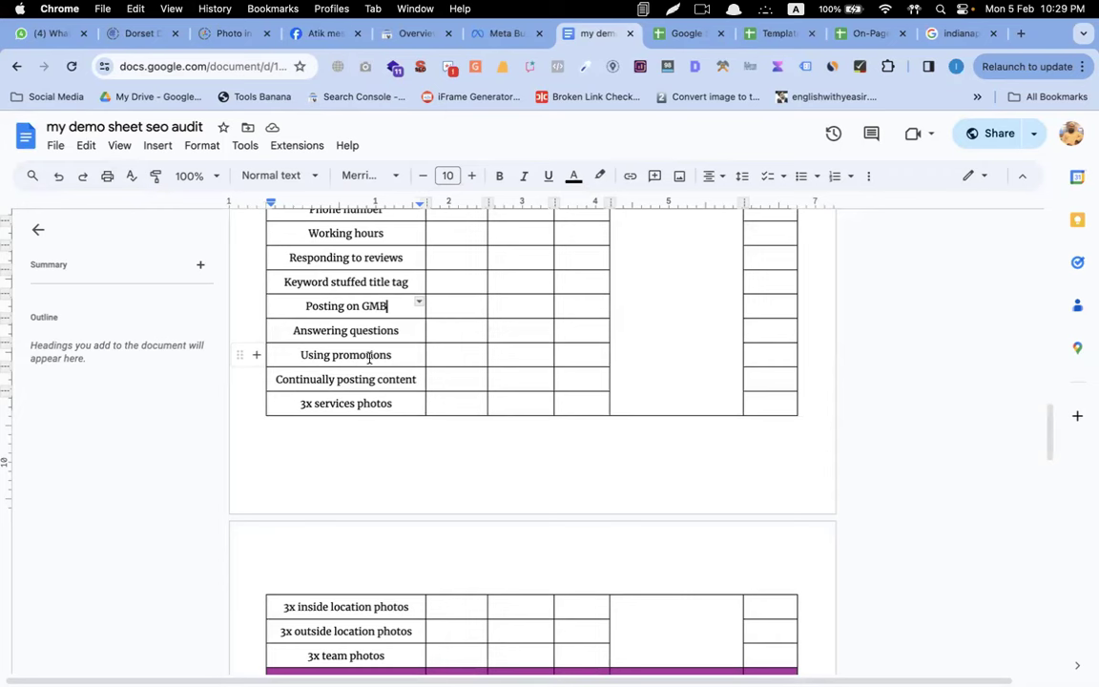
pyautogui.scroll(-2, 369, 358)
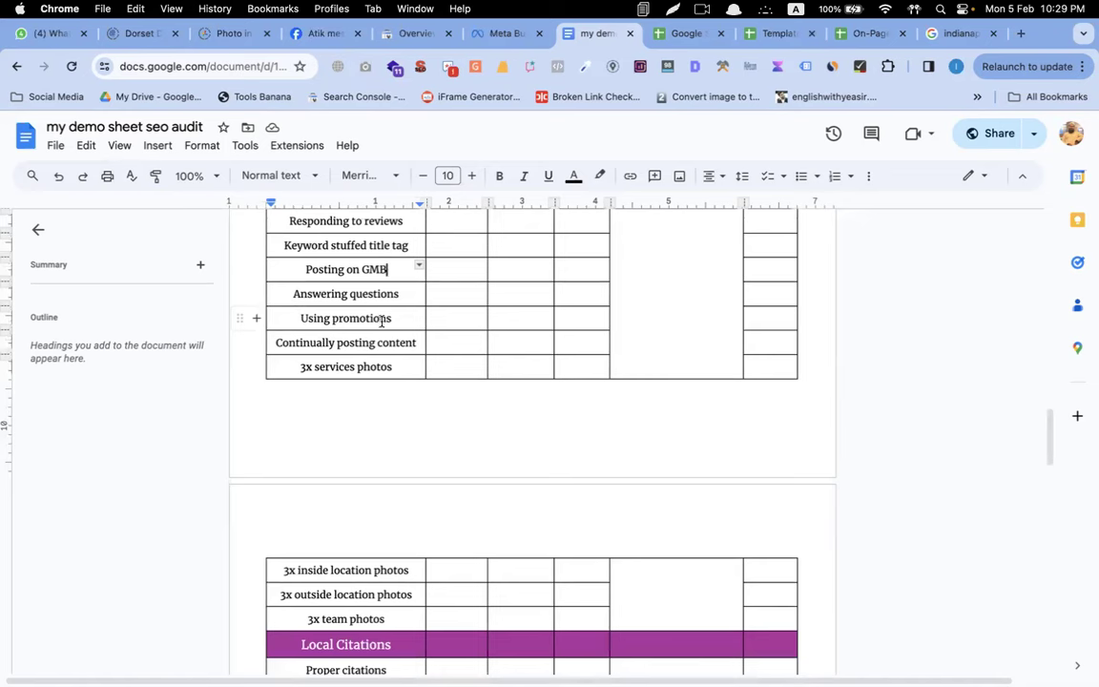
pyautogui.scroll(-1, 392, 319)
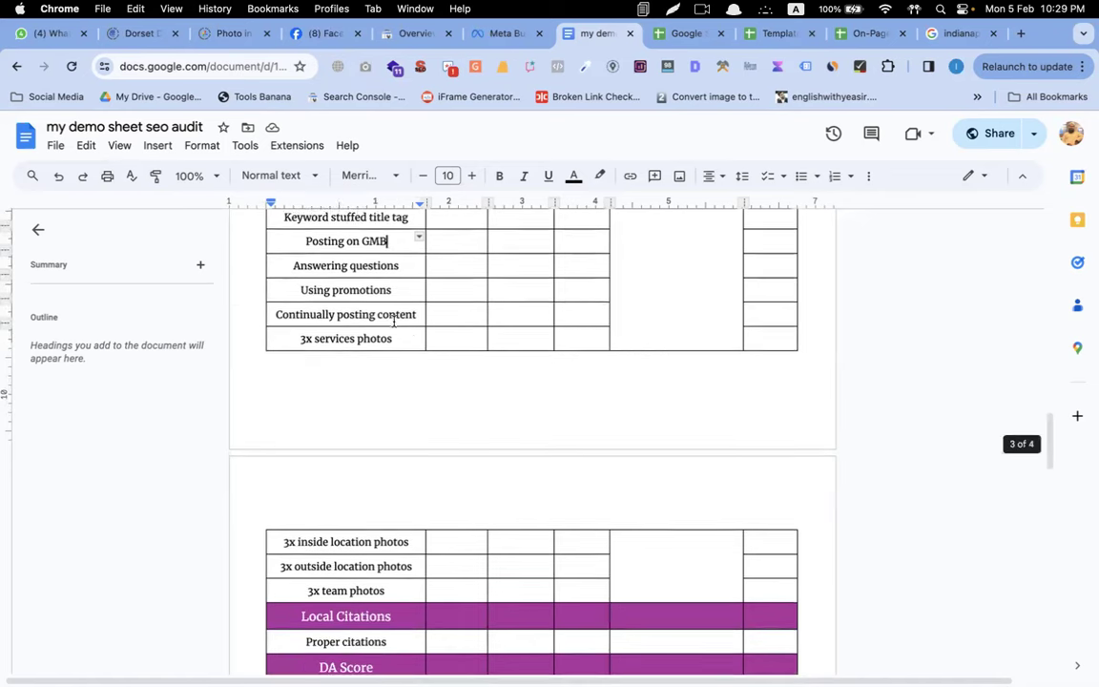
pyautogui.scroll(1, 393, 320)
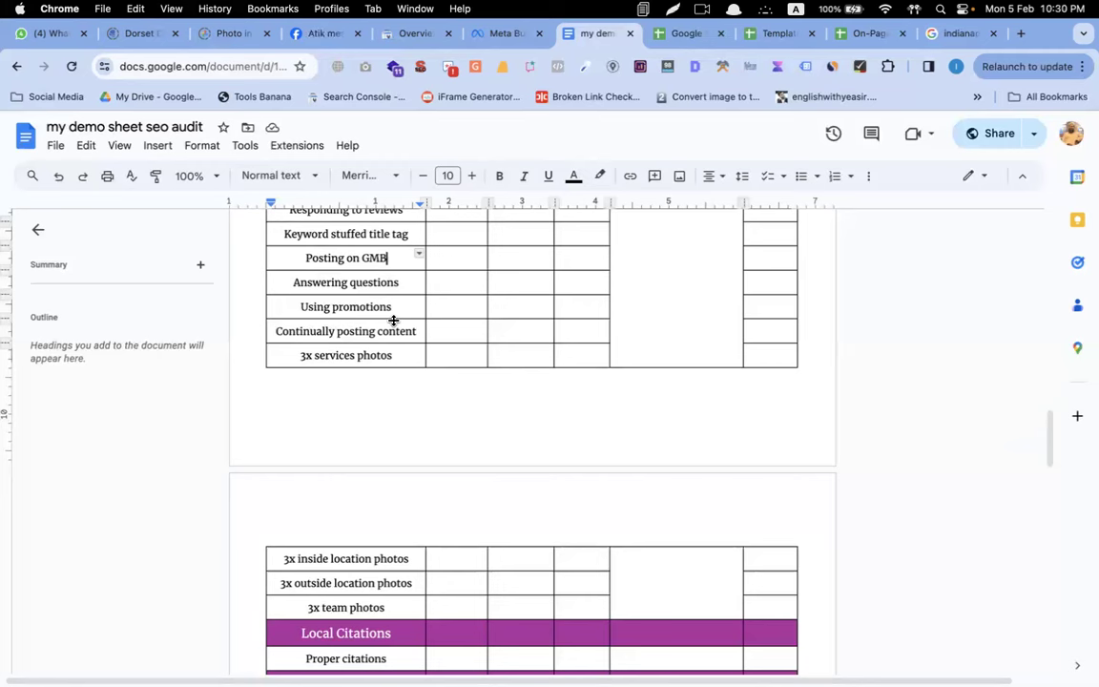
pyautogui.scroll(-2, 393, 322)
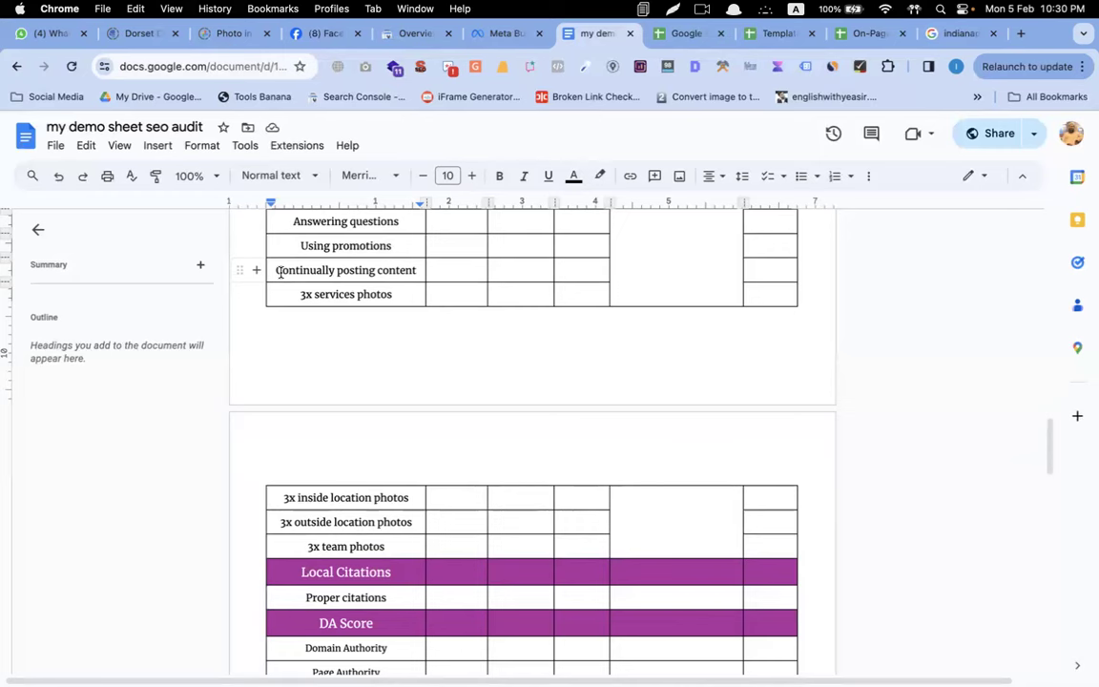
pyautogui.scroll(-1, 280, 272)
pyautogui.scroll(2, 280, 272)
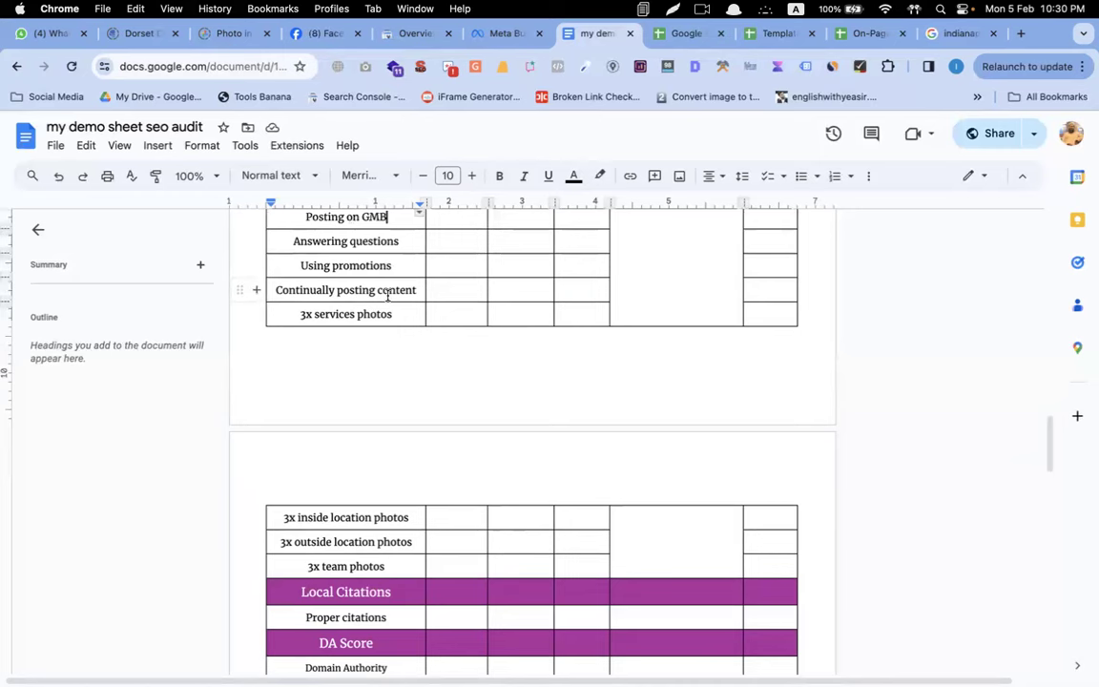
pyautogui.scroll(2, 388, 297)
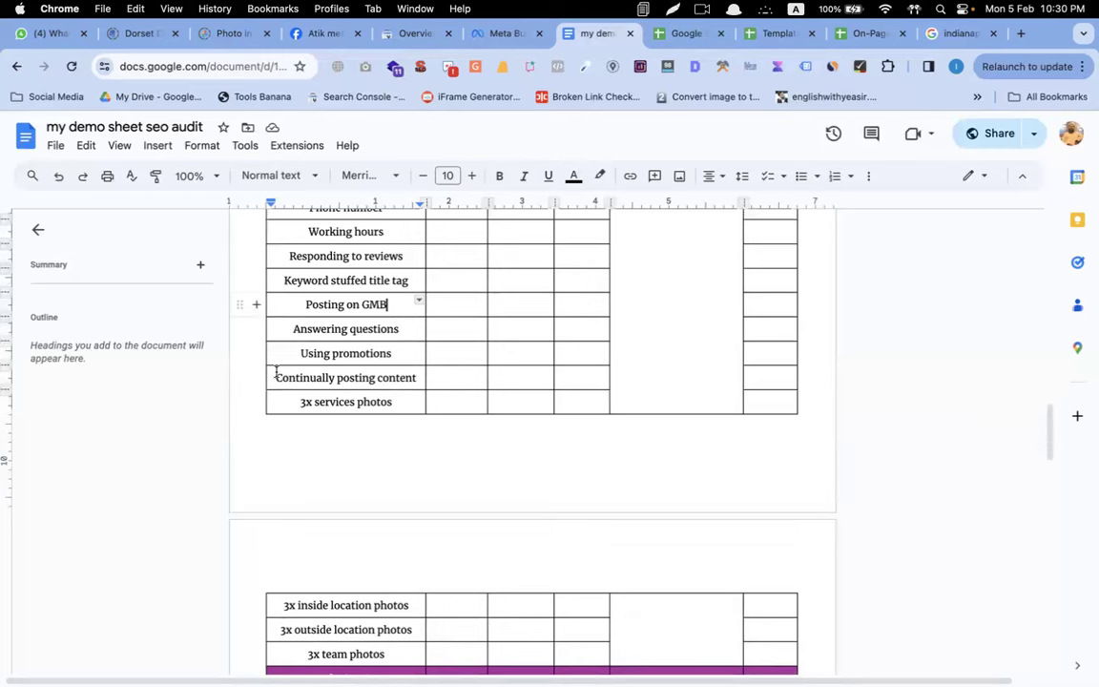
# Highlight the "Continually posting content" row label in the Google My Business section to examine it.
pyautogui.moveTo(277, 375); pyautogui.dragTo(321, 434)
pyautogui.scroll(3, 775, 379)
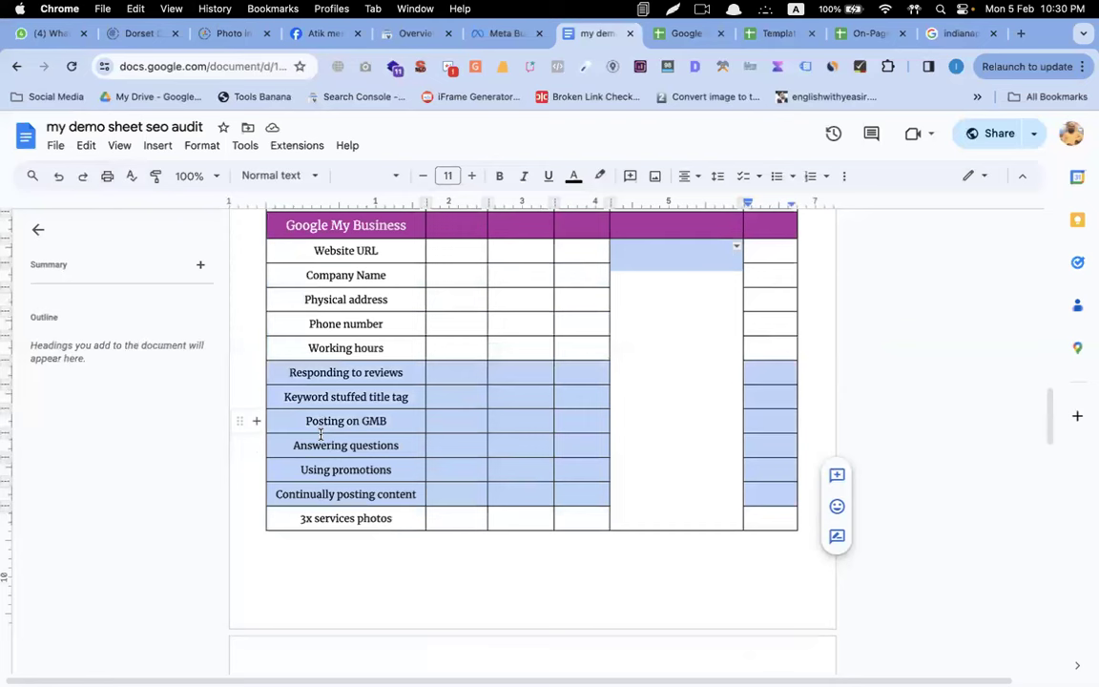
pyautogui.click(278, 495)
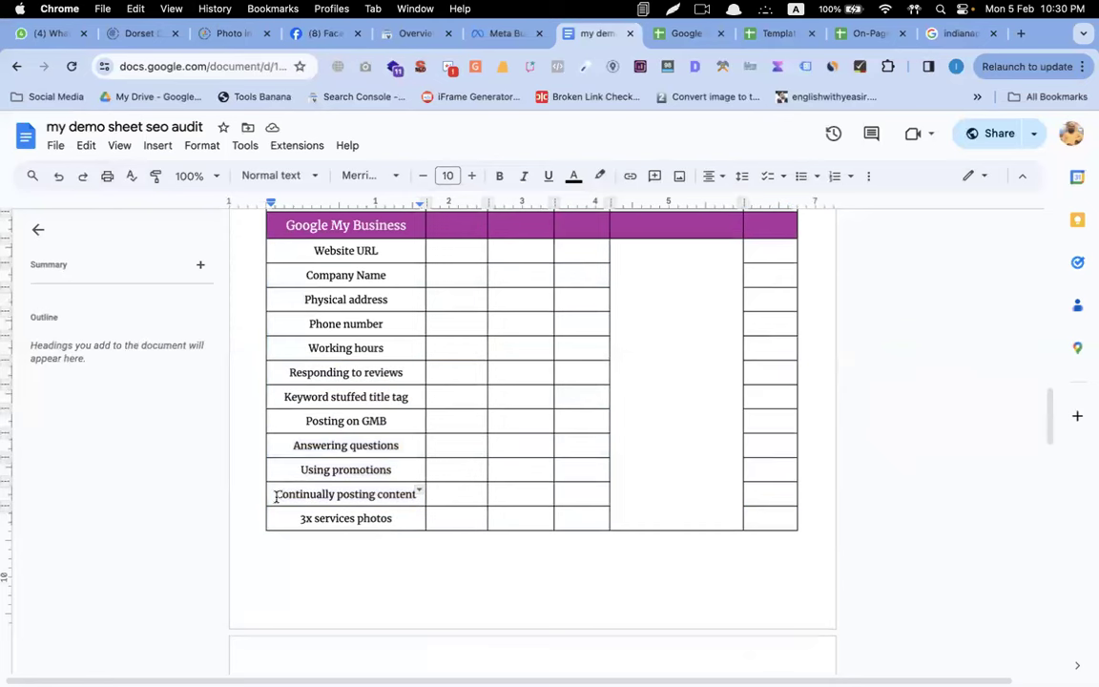
pyautogui.moveTo(276, 496); pyautogui.dragTo(365, 498)
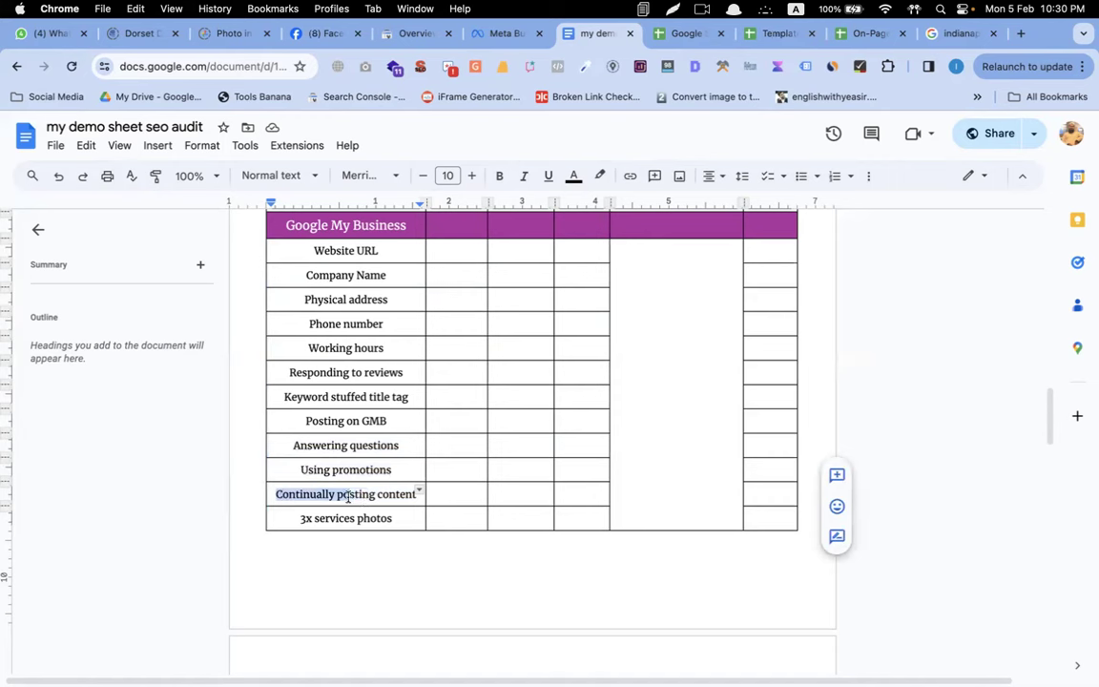
pyautogui.click(352, 497)
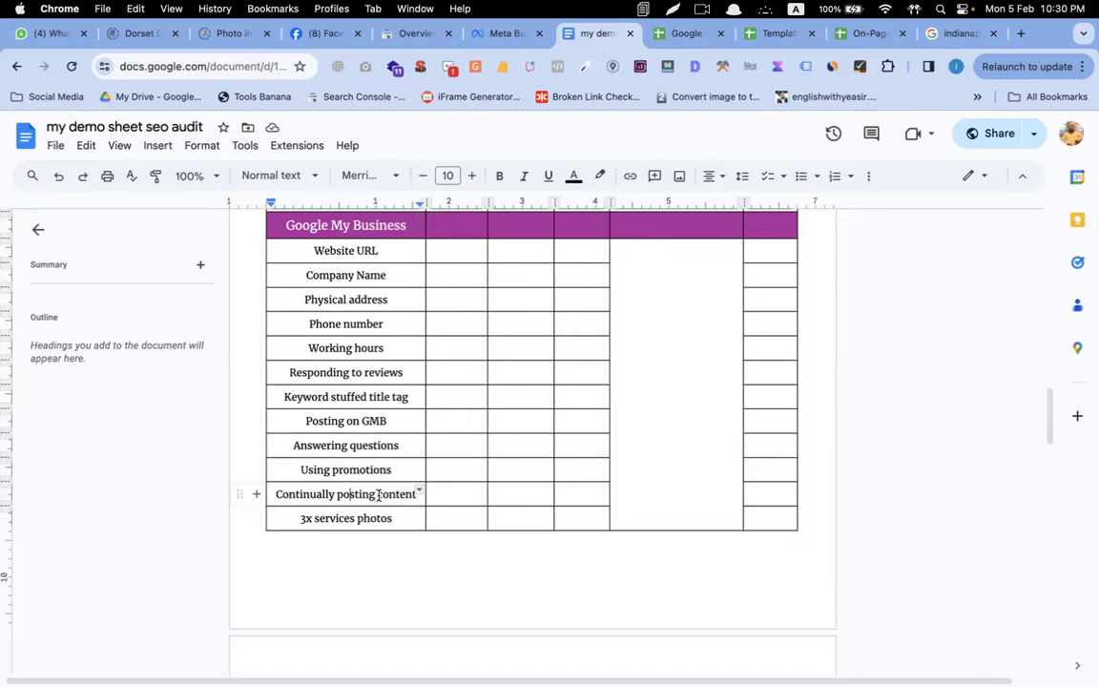
# Check the photo area of the Indianapolis Roofing LLC business profile on Google, and return to the audit document.
pyautogui.click(958, 34)
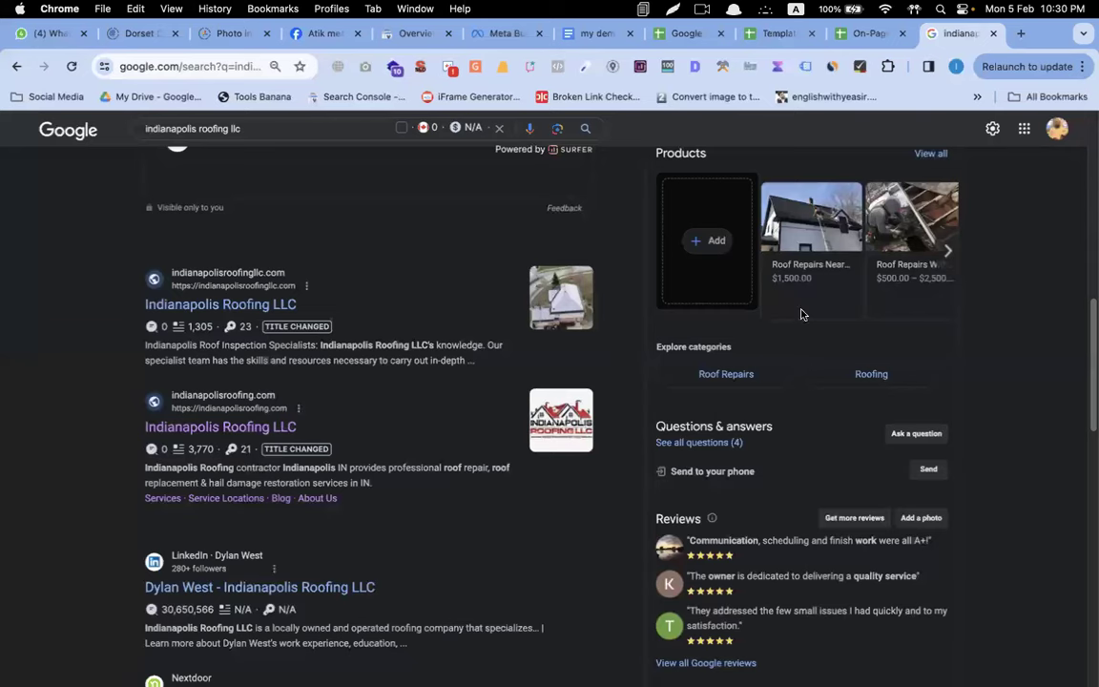
pyautogui.scroll(10, 802, 314)
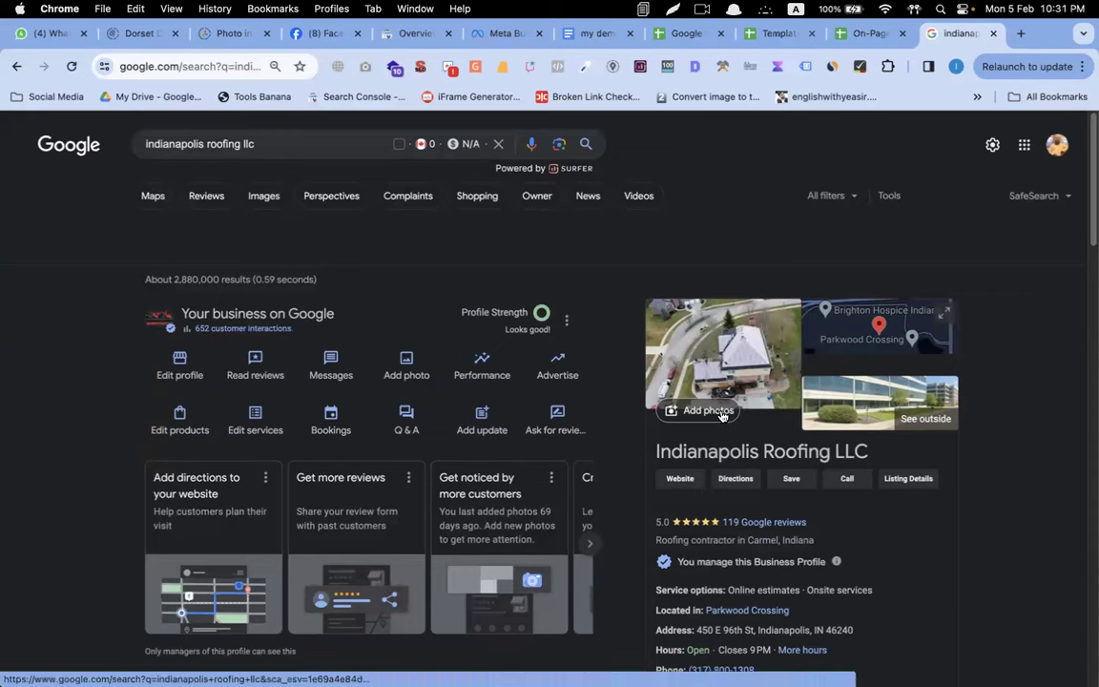
pyautogui.click(565, 36)
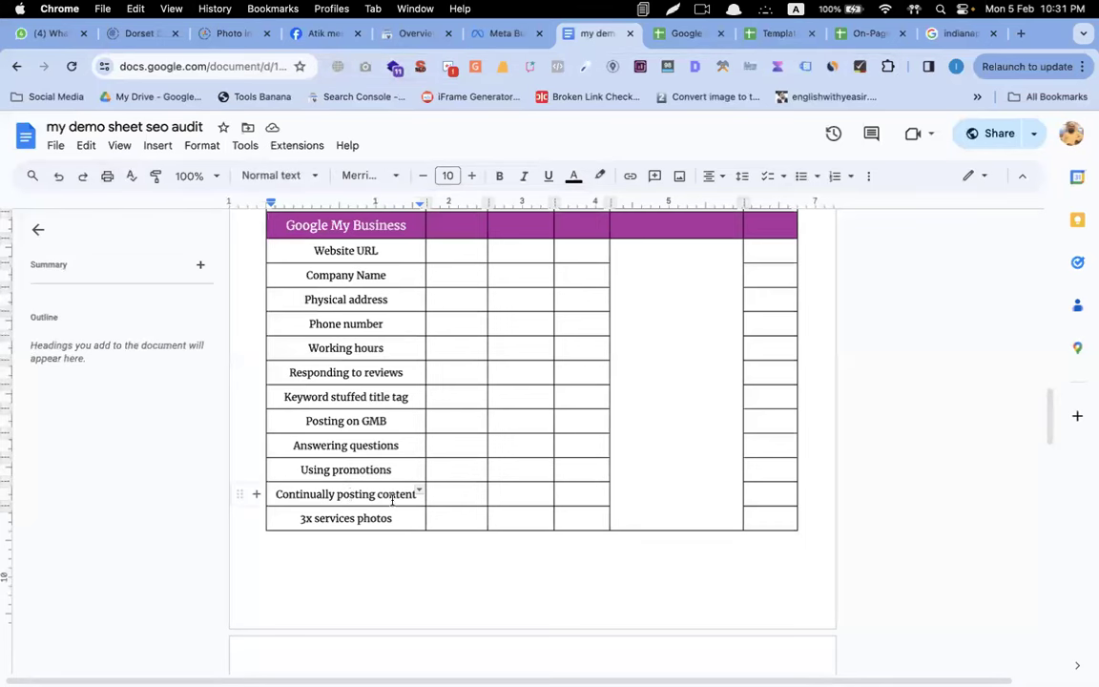
# Examine the services, inside location, outside location and team photo rows, plus the Local Citations section of the audit table.
pyautogui.scroll(-3, 381, 496)
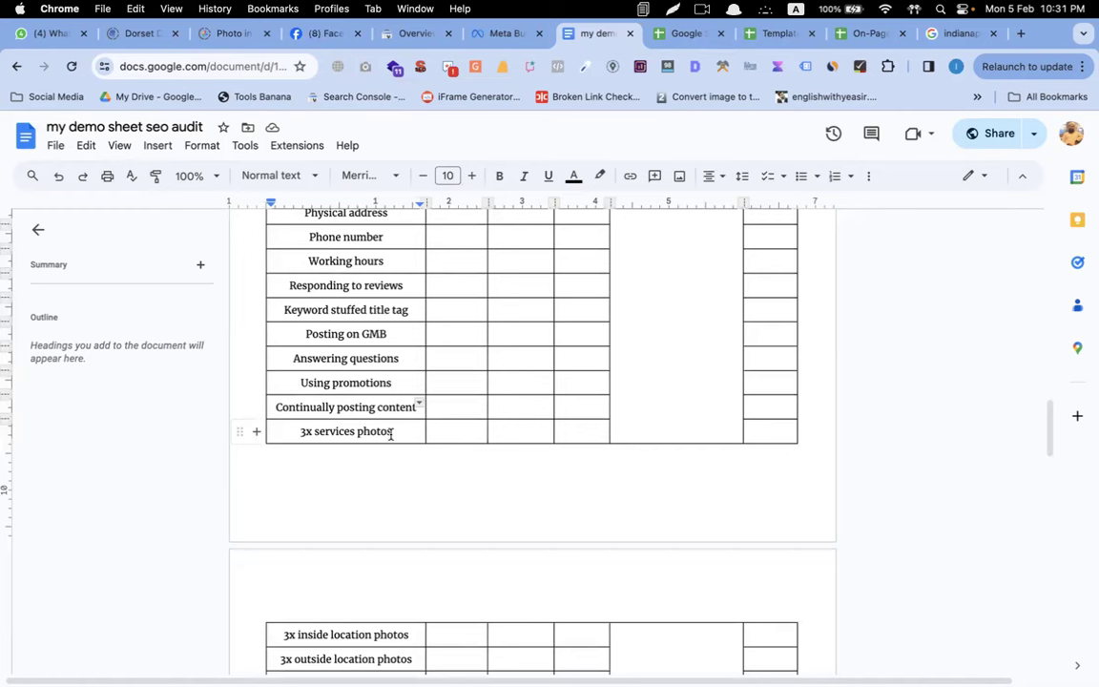
pyautogui.scroll(-5, 391, 434)
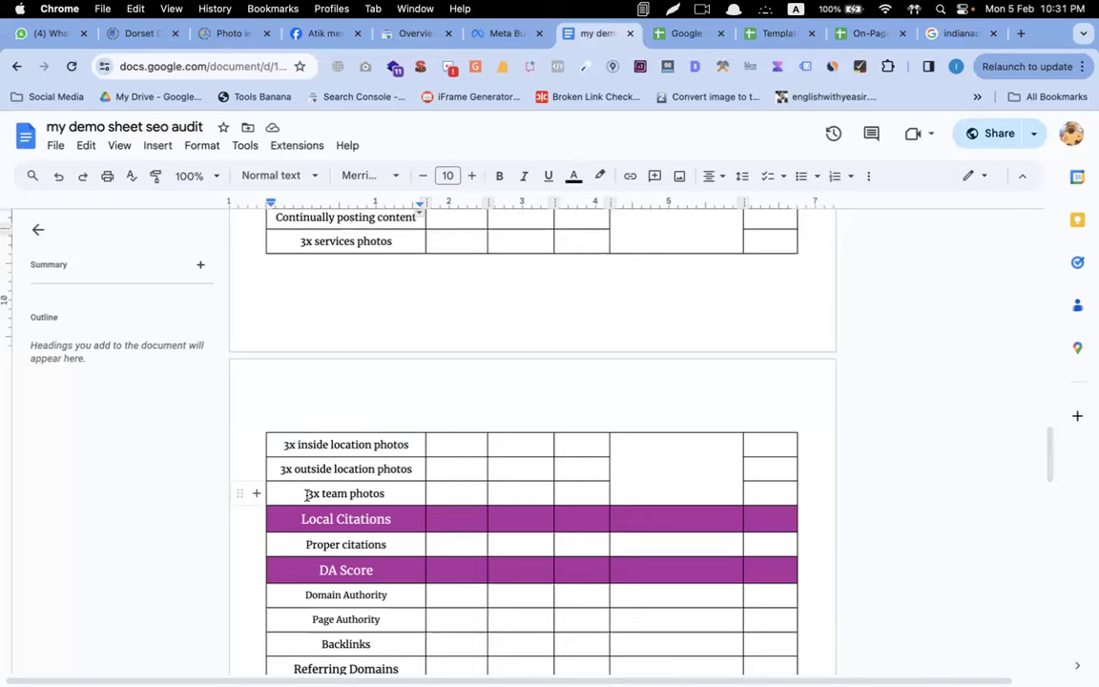
pyautogui.scroll(-3, 306, 495)
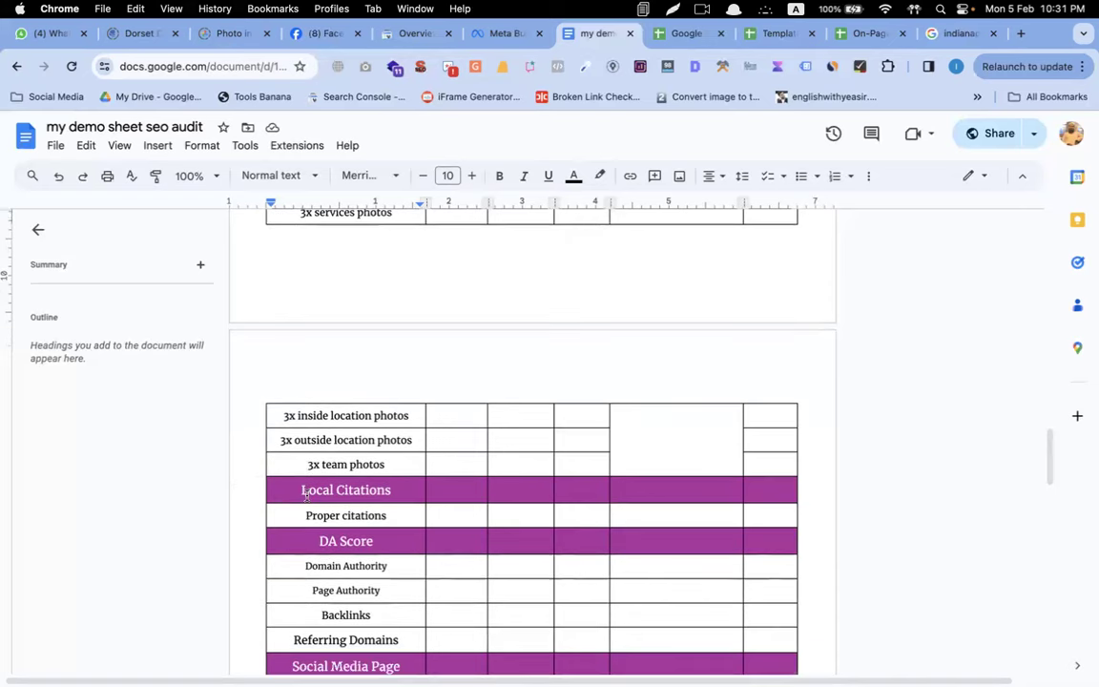
pyautogui.scroll(5, 307, 495)
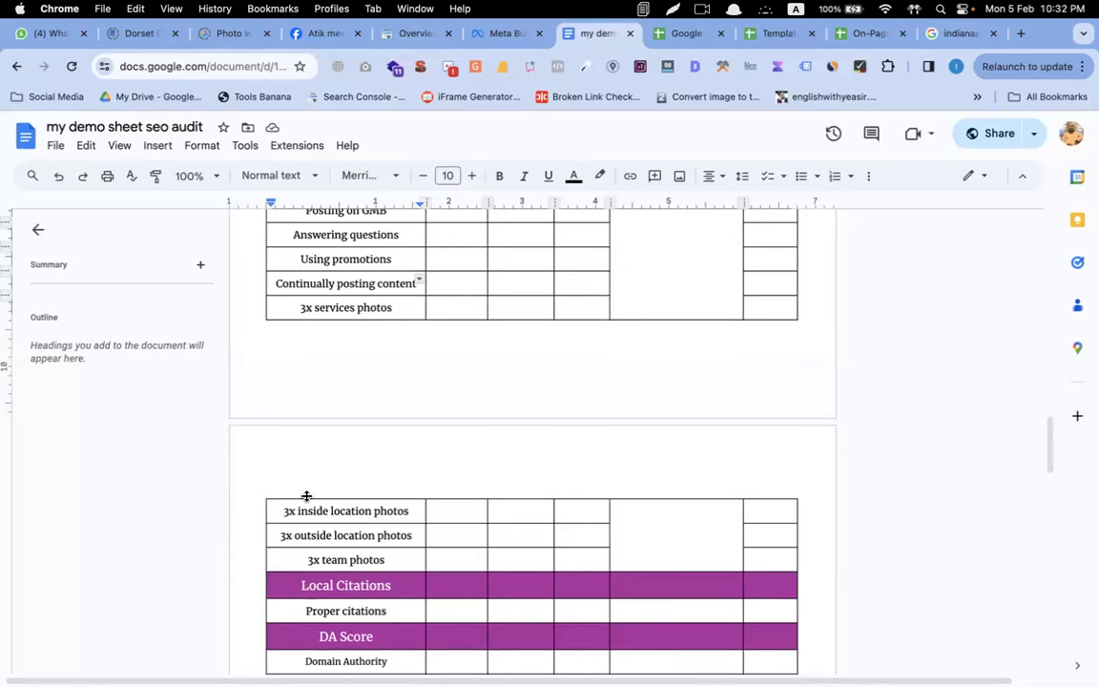
pyautogui.scroll(-2, 307, 496)
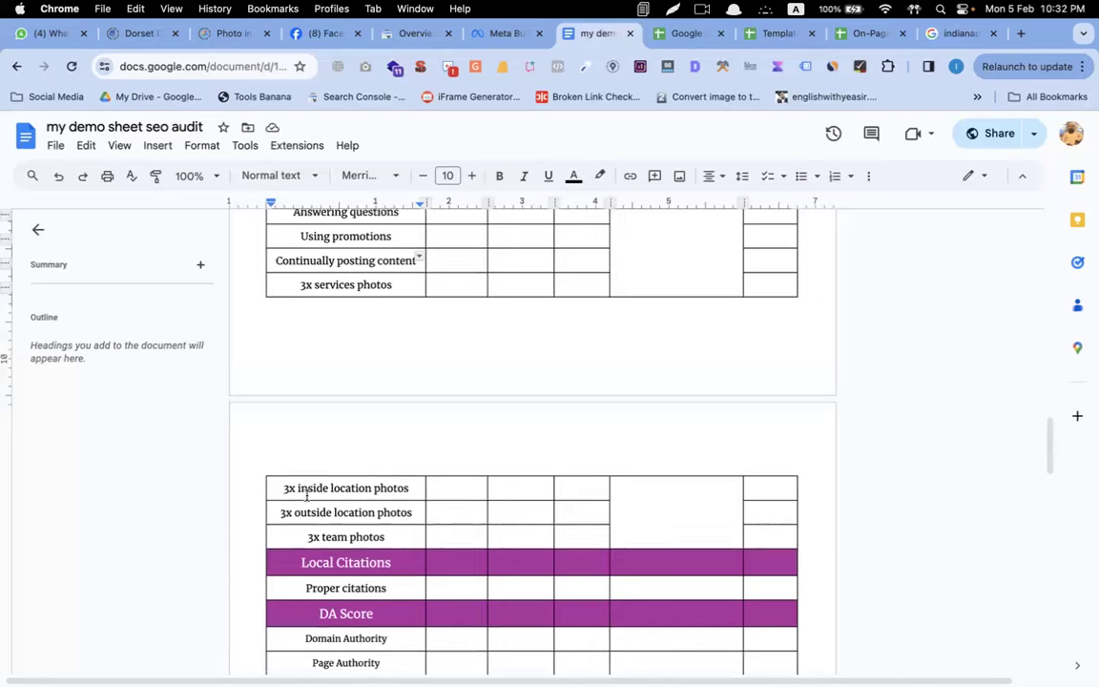
pyautogui.scroll(2, 306, 496)
pyautogui.scroll(-4, 306, 495)
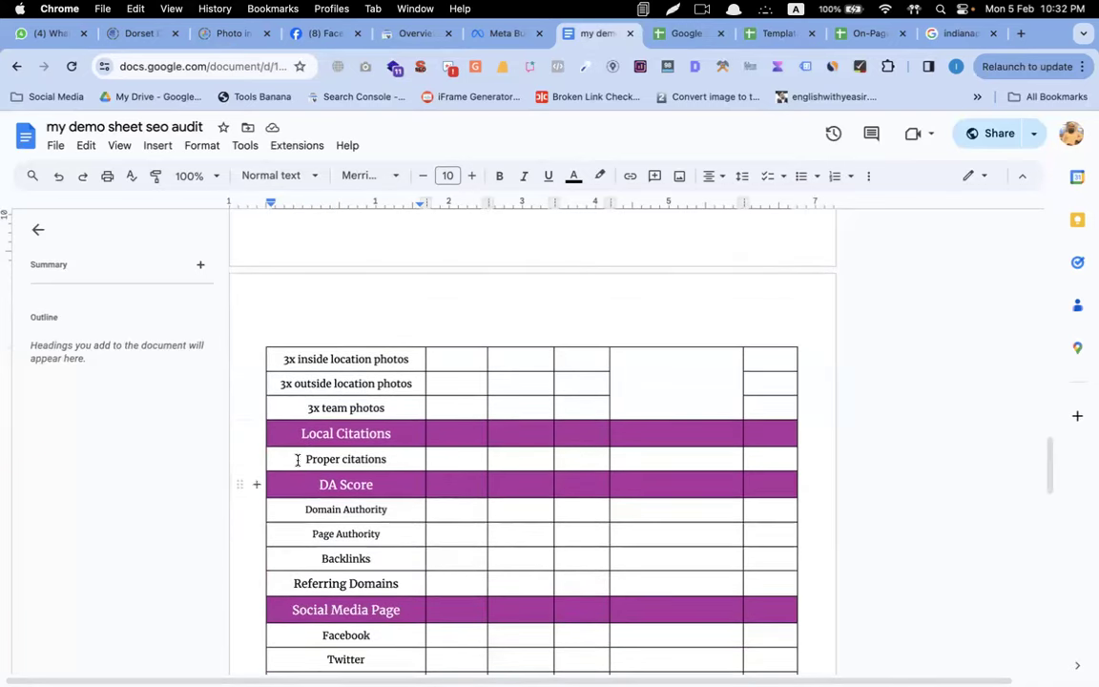
pyautogui.scroll(-1, 299, 436)
pyautogui.scroll(-1, 299, 436)
pyautogui.scroll(2, 299, 436)
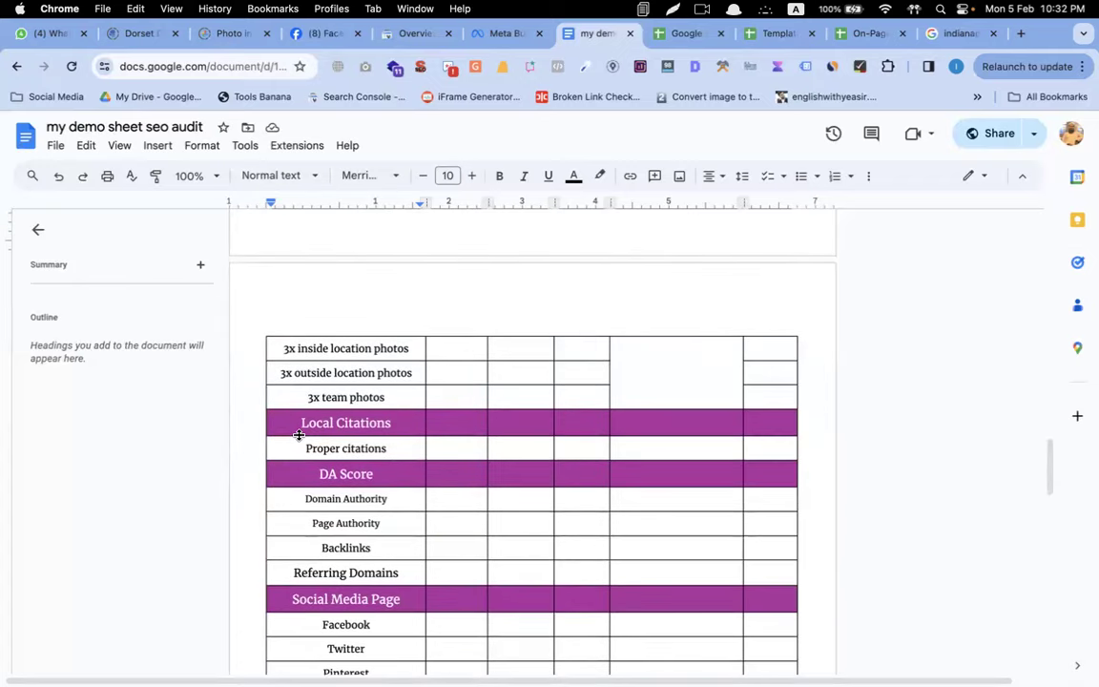
pyautogui.scroll(-2, 299, 437)
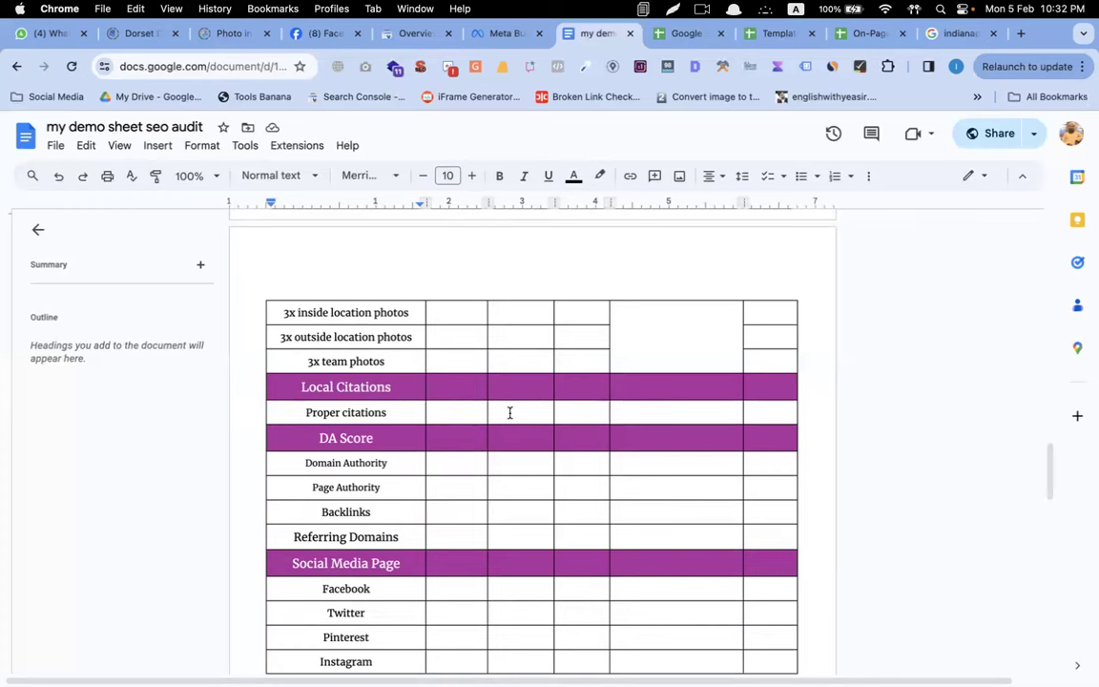
# Change the "DA Score" section heading in the audit table to "DA PA Score".
pyautogui.scroll(-3, 510, 412)
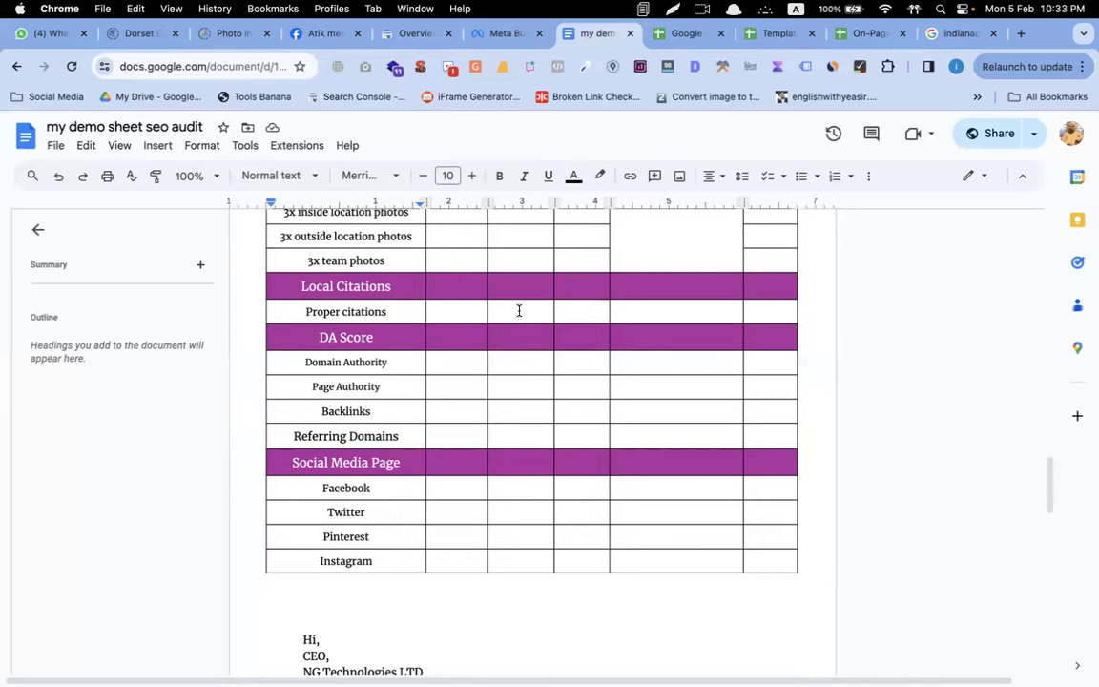
pyautogui.click(341, 337)
pyautogui.write('PA')
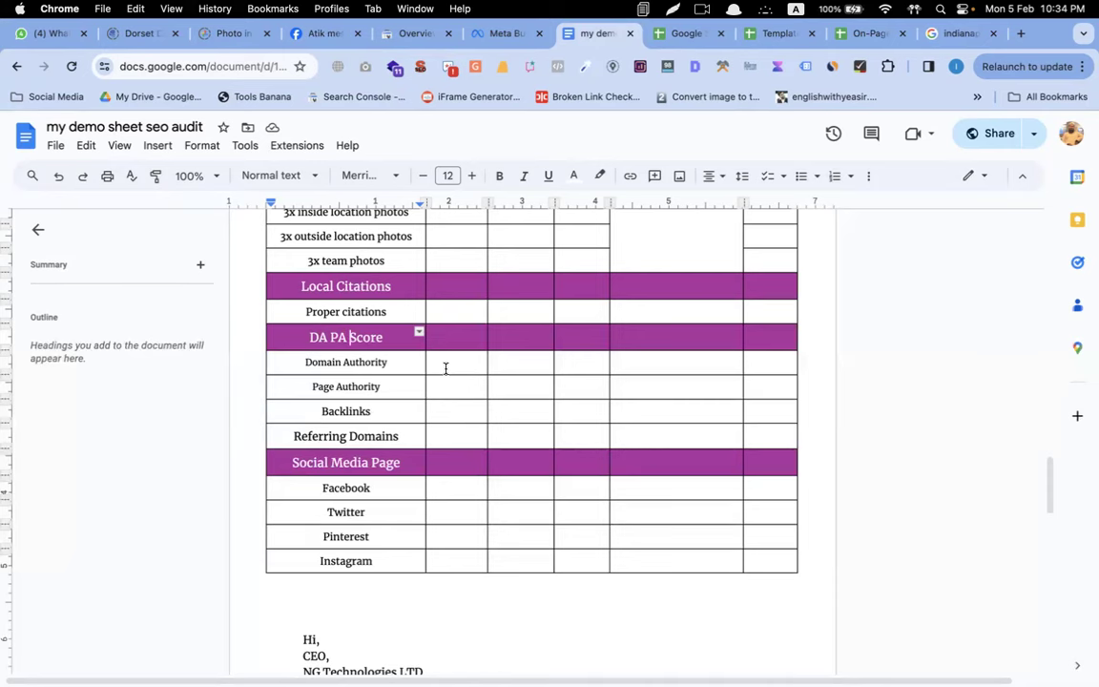
# Examine the authority and backlink rows and the Social Media Page section, highlighting the Facebook row.
pyautogui.scroll(2, 446, 368)
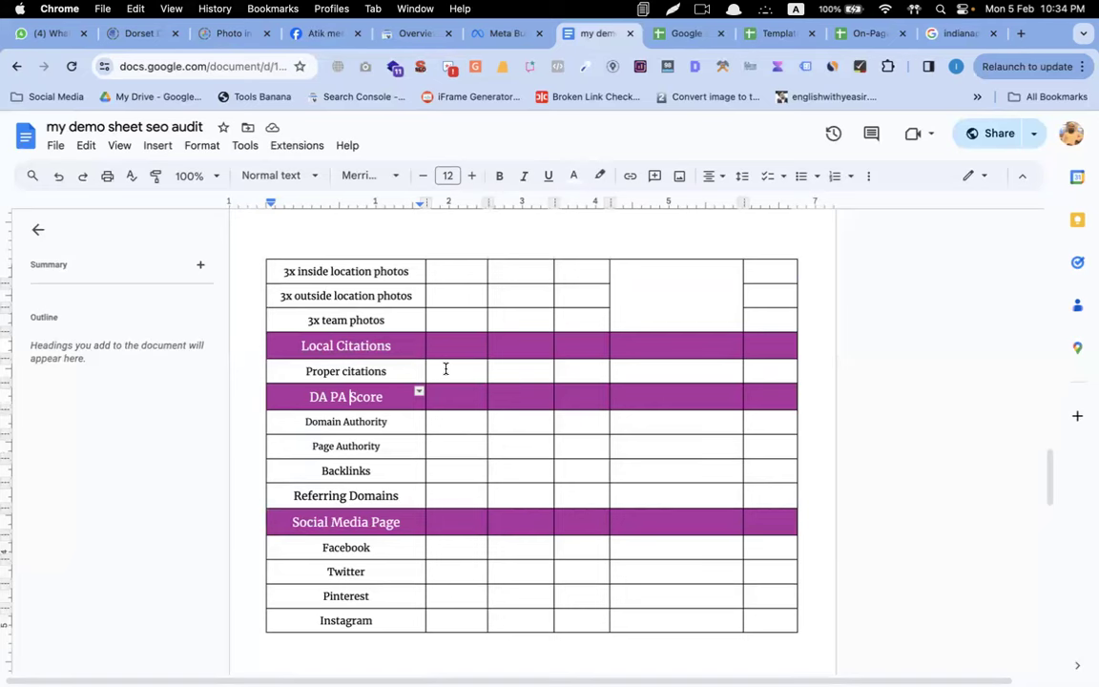
pyautogui.scroll(-2, 446, 368)
pyautogui.scroll(-2, 358, 422)
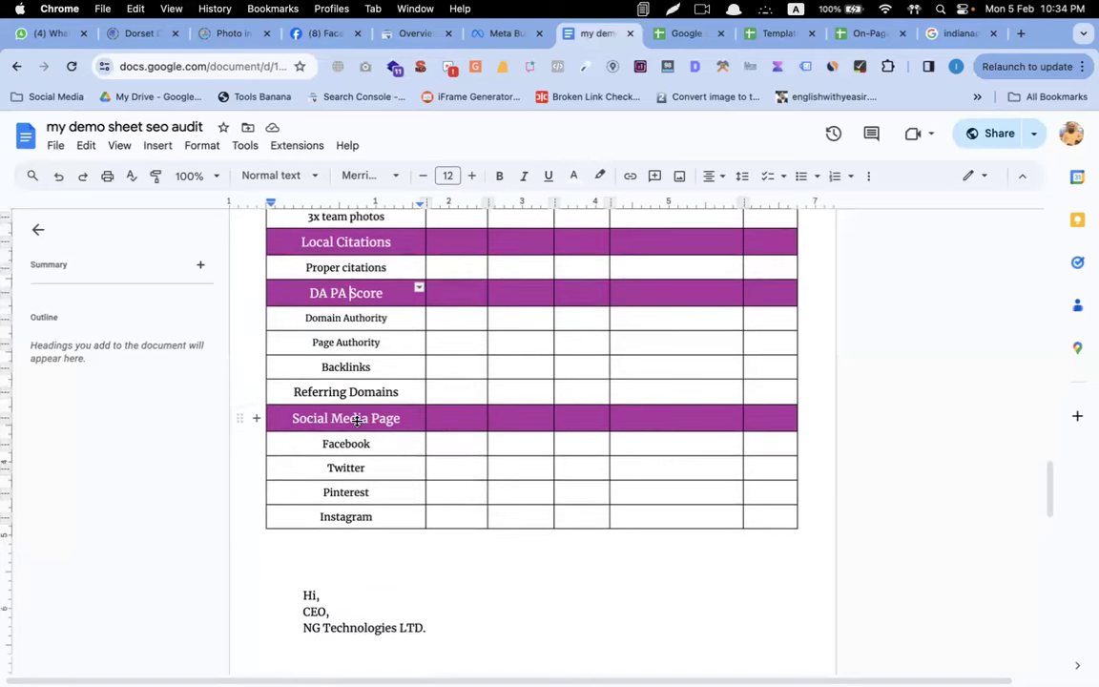
pyautogui.scroll(-2, 357, 421)
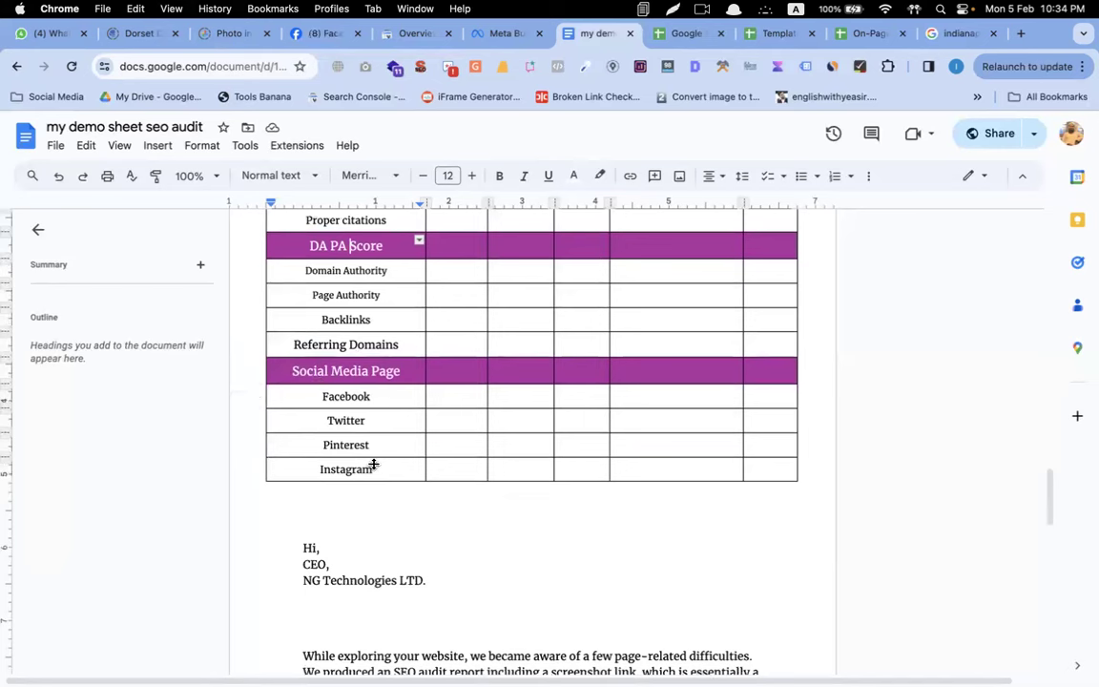
pyautogui.click(317, 394)
pyautogui.moveTo(318, 394); pyautogui.dragTo(380, 395)
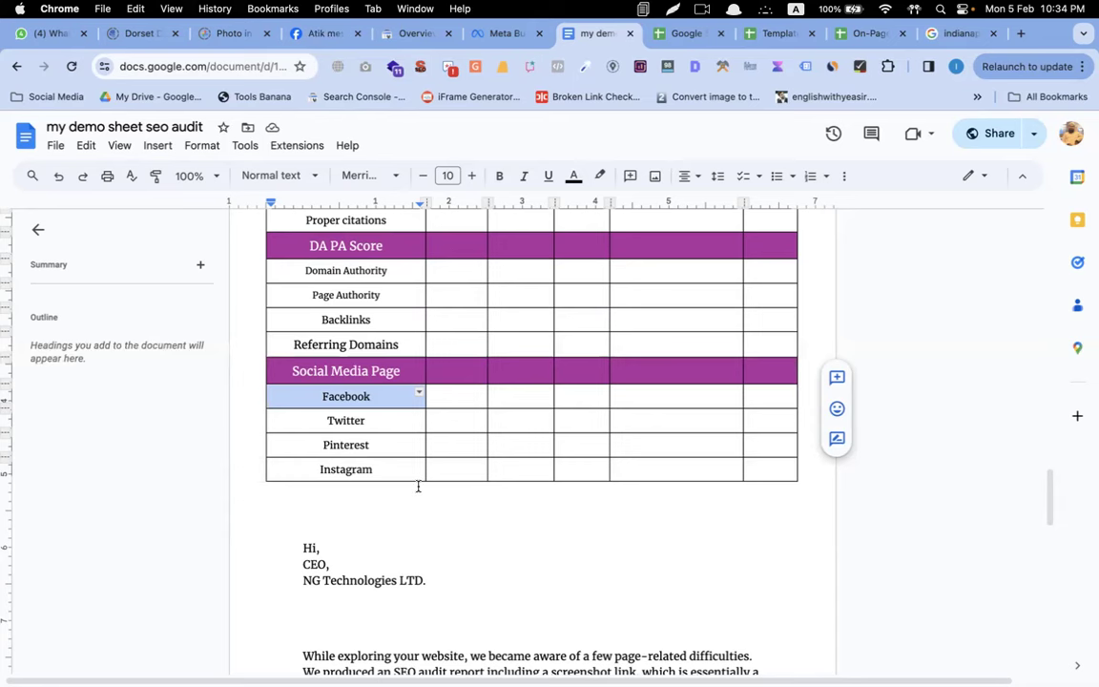
pyautogui.scroll(-1, 417, 486)
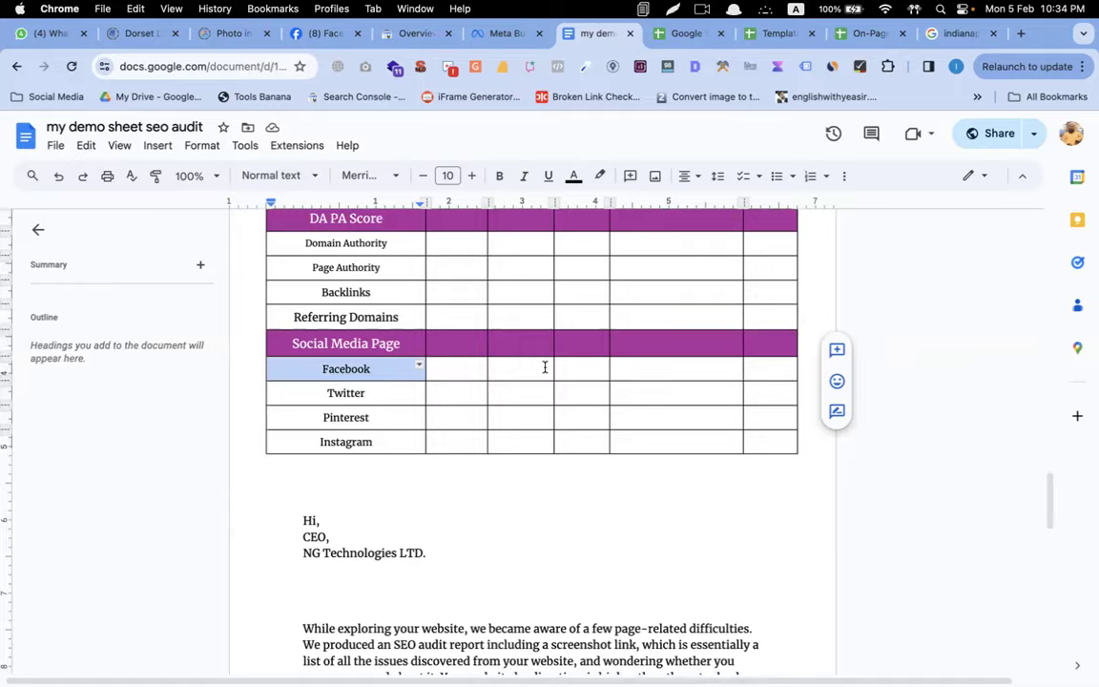
pyautogui.scroll(5, 544, 366)
pyautogui.scroll(-6, 545, 367)
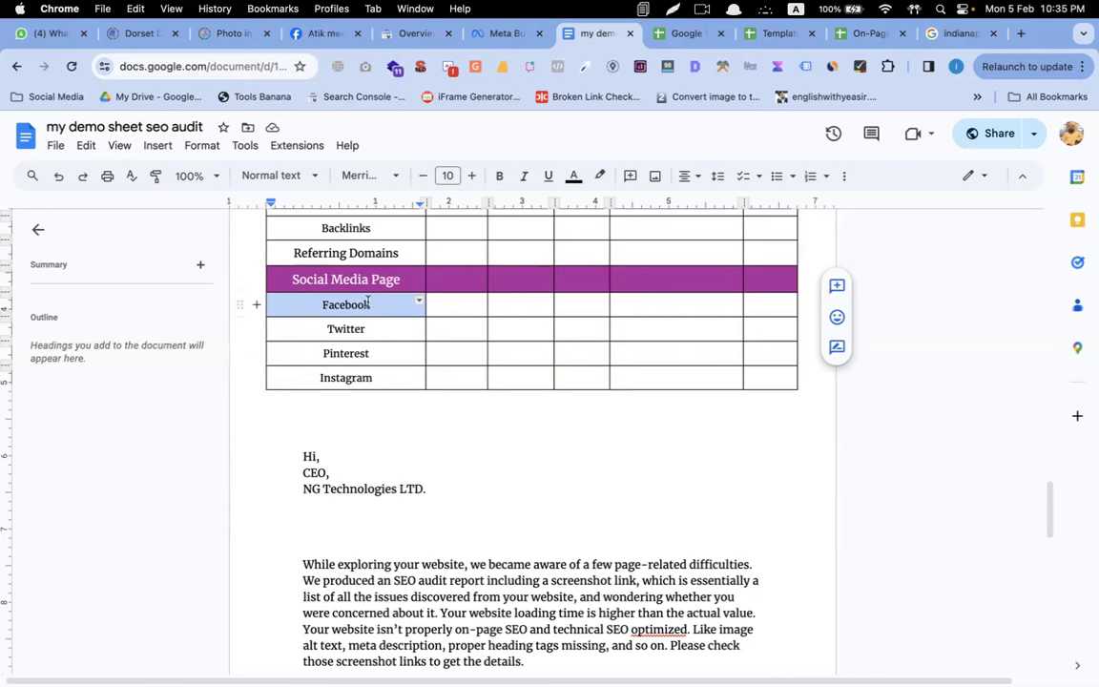
# Find the social media profile links in the Indianapolis Roofing LLC business profile, and return to the audit document.
pyautogui.click(945, 34)
pyautogui.scroll(-10, 809, 381)
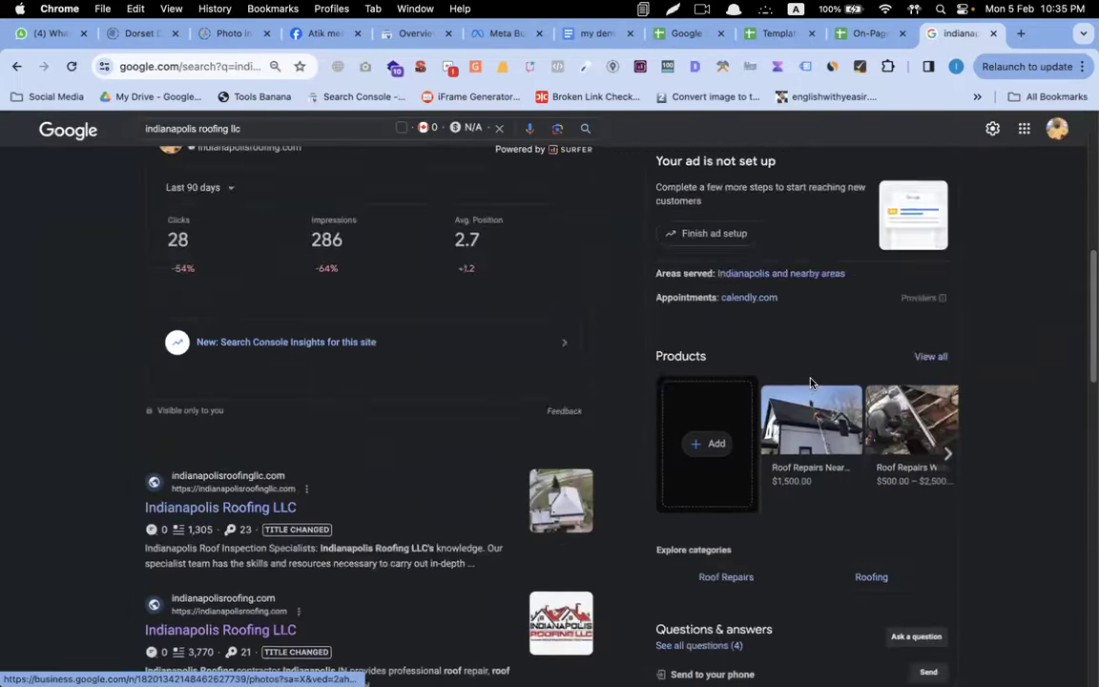
pyautogui.scroll(-5, 812, 384)
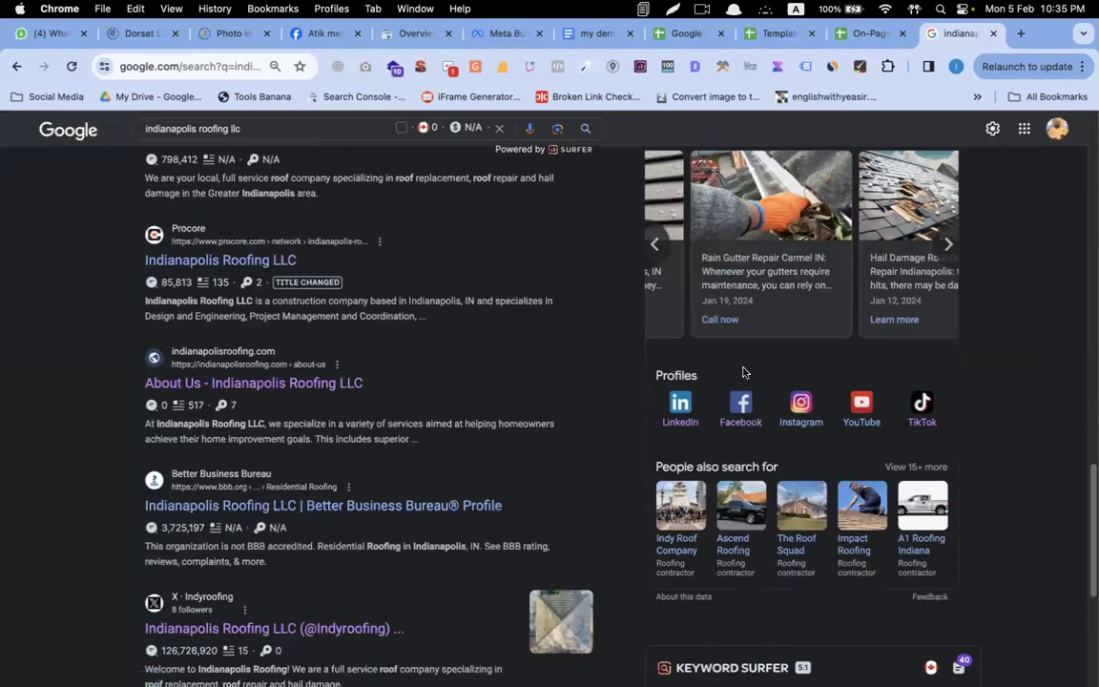
pyautogui.click(563, 36)
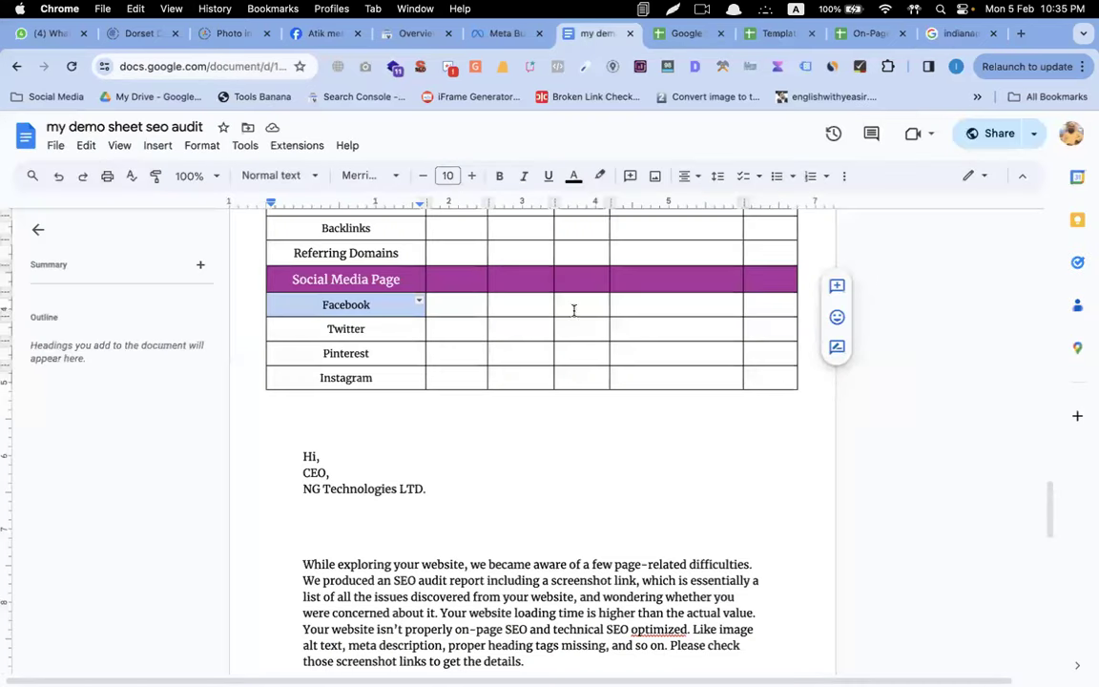
# Review the whole audit checklist, from the SEO Basics Audit section through to the Social Media Page rows and closing letter.
pyautogui.scroll(-2, 392, 299)
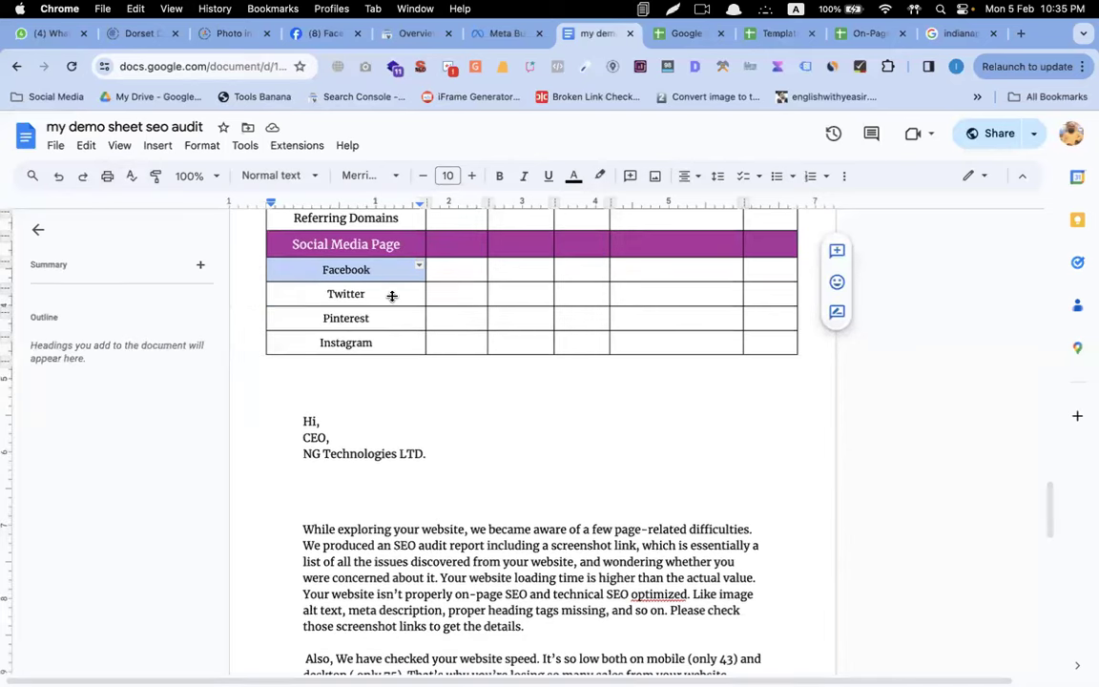
pyautogui.scroll(-2, 392, 296)
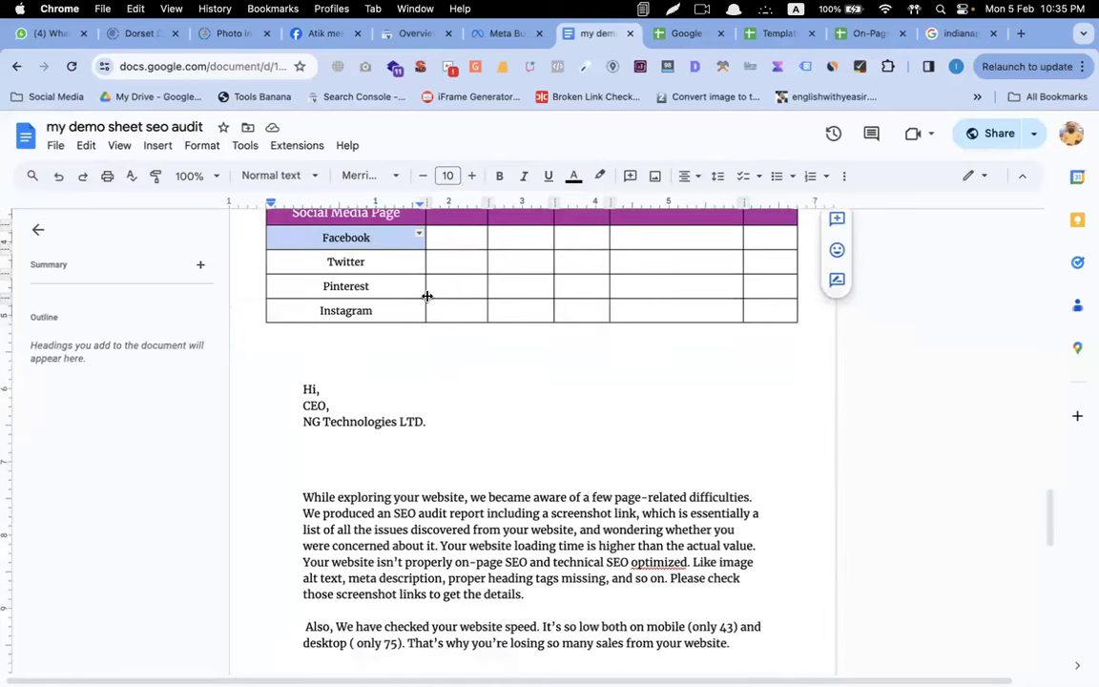
pyautogui.scroll(15, 426, 296)
pyautogui.scroll(15, 426, 297)
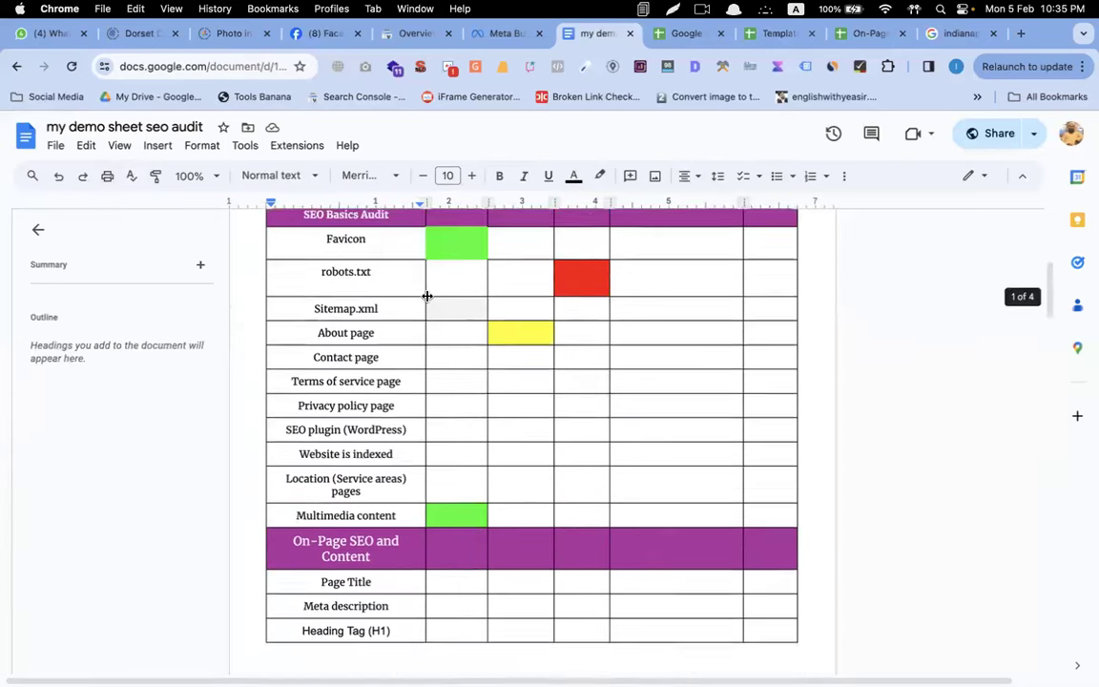
pyautogui.scroll(-20, 427, 296)
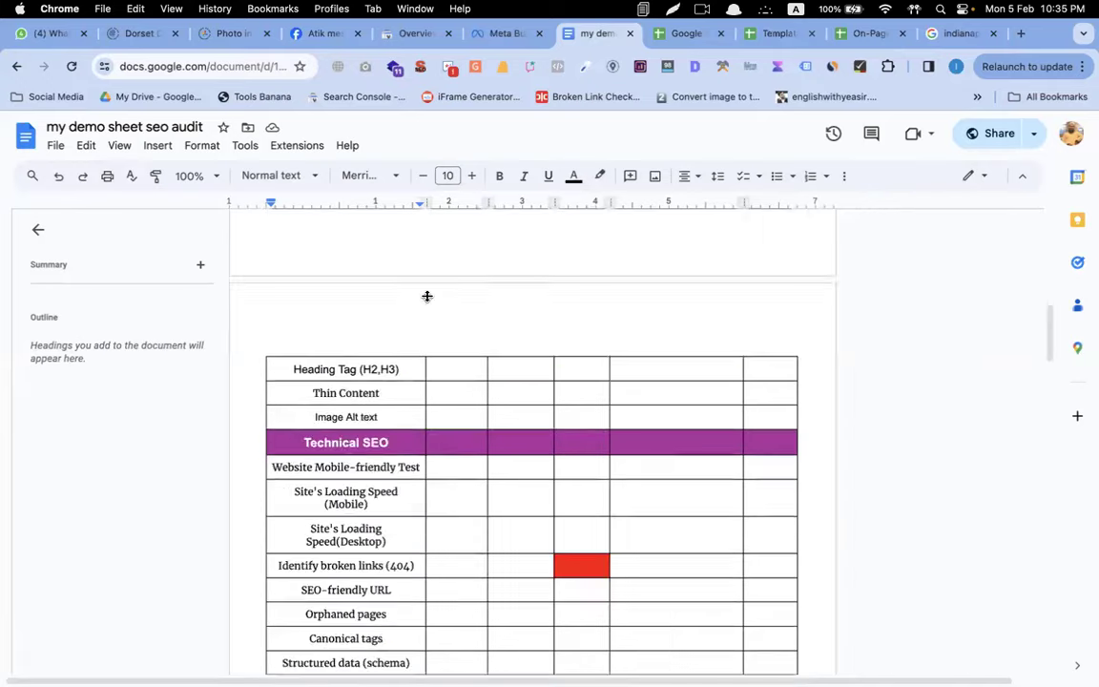
pyautogui.scroll(20, 427, 297)
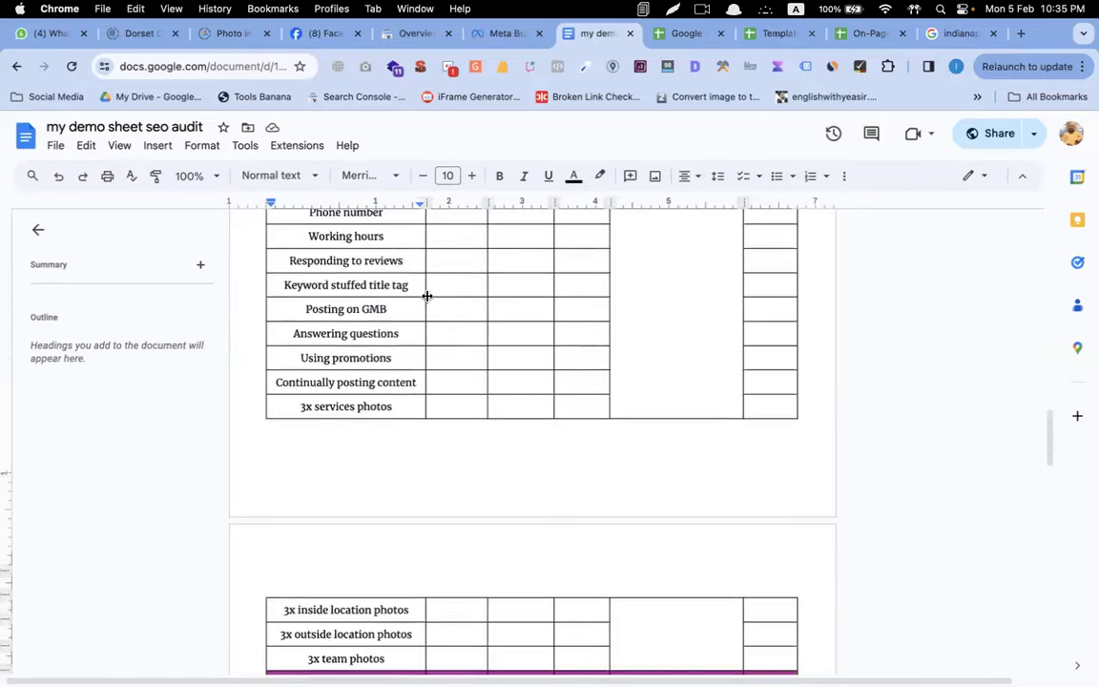
pyautogui.scroll(-1, 370, 442)
pyautogui.scroll(4, 343, 381)
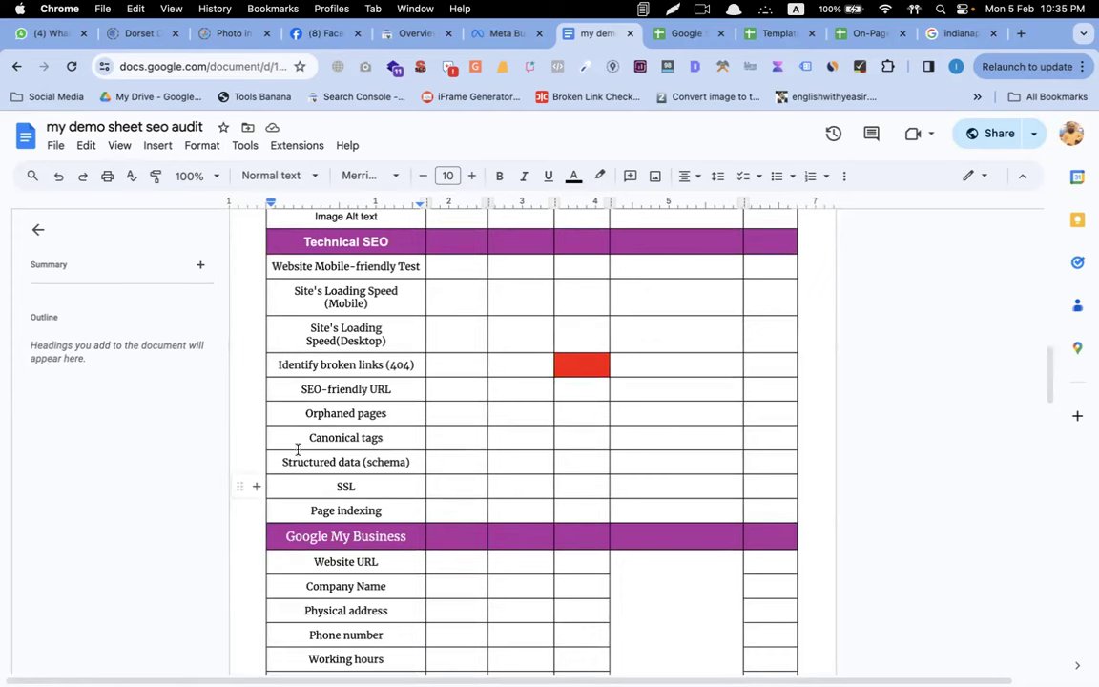
pyautogui.scroll(-5, 300, 435)
pyautogui.scroll(-10, 299, 432)
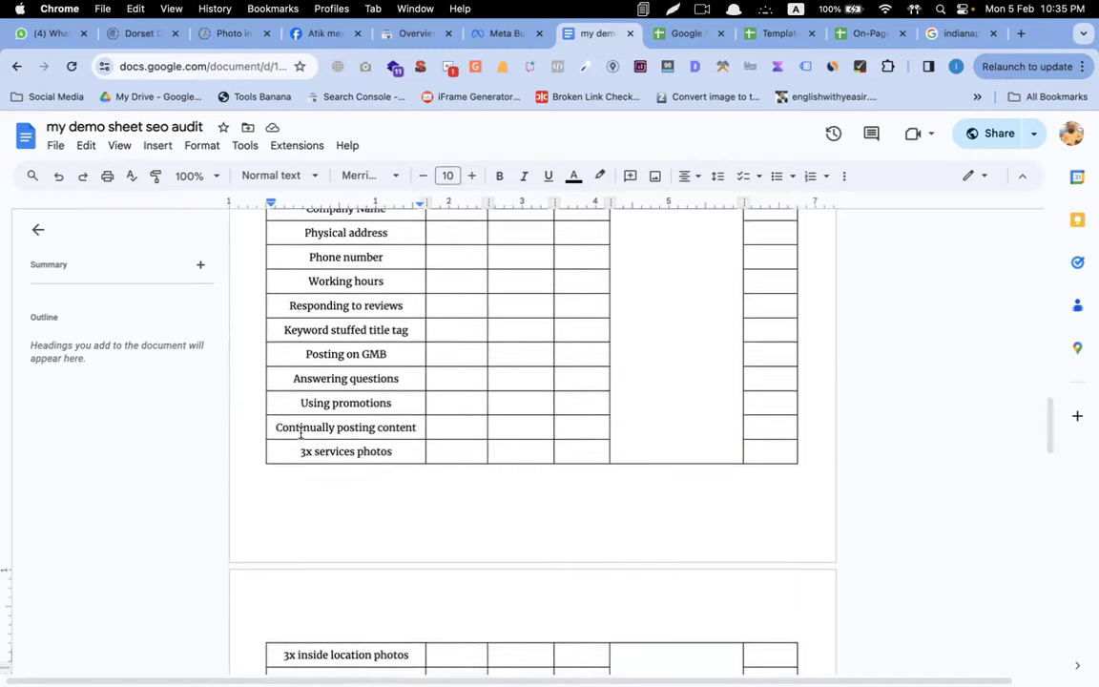
pyautogui.scroll(-1, 300, 432)
pyautogui.scroll(20, 299, 432)
pyautogui.scroll(2, 299, 432)
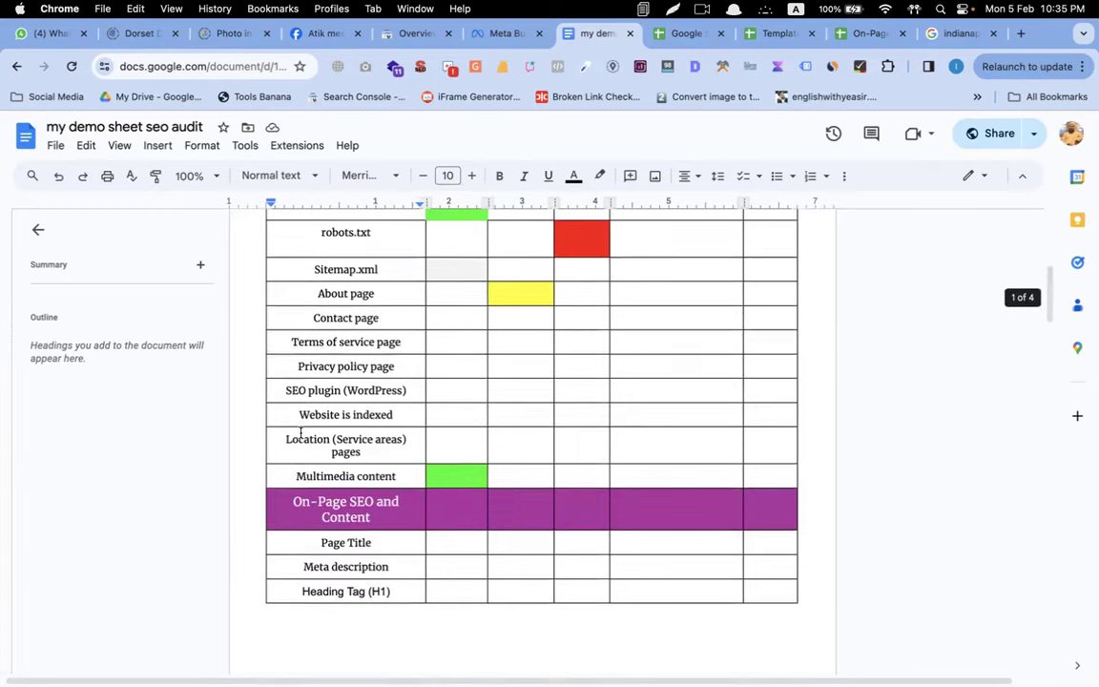
pyautogui.scroll(8, 299, 433)
pyautogui.scroll(-15, 299, 432)
pyautogui.scroll(-18, 300, 432)
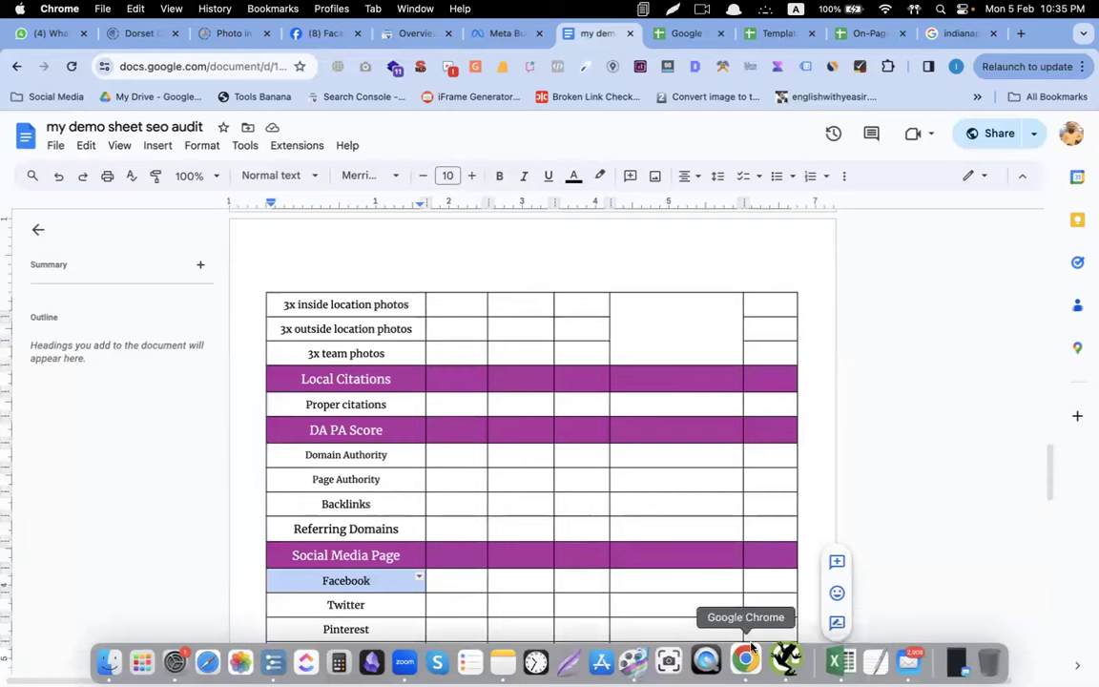
# Recheck the On-Page SEO and Content, Technical SEO and Google My Business rows of the audit table, down to the DA PA Score section.
pyautogui.scroll(15, 453, 424)
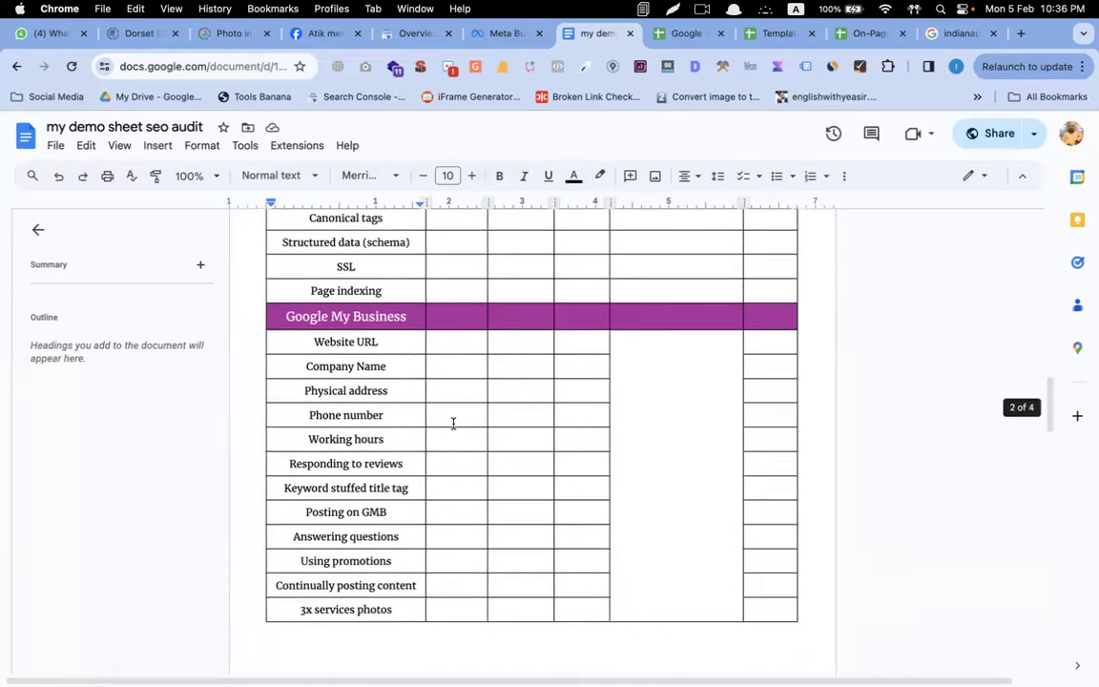
pyautogui.scroll(12, 454, 424)
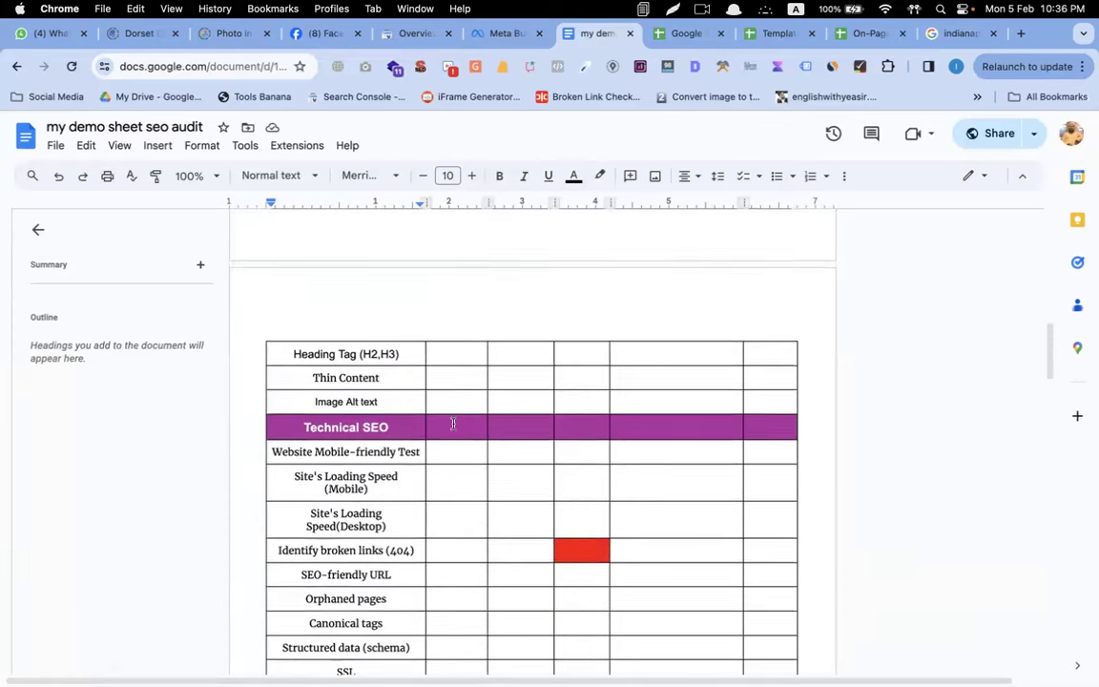
pyautogui.scroll(3, 453, 424)
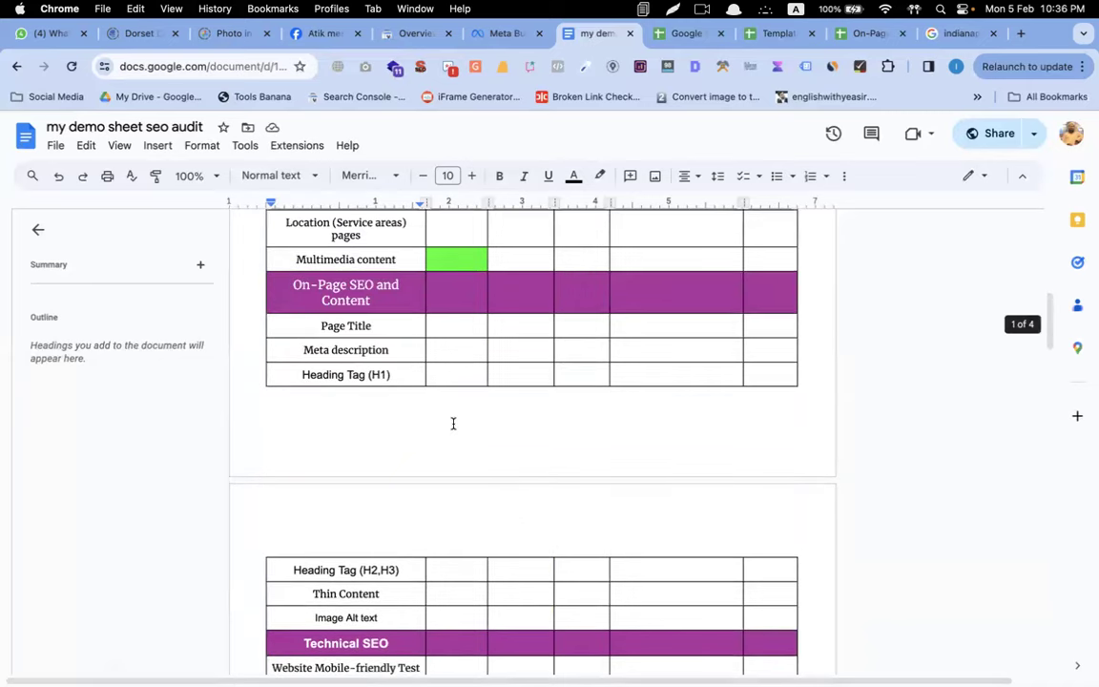
pyautogui.scroll(-1, 453, 424)
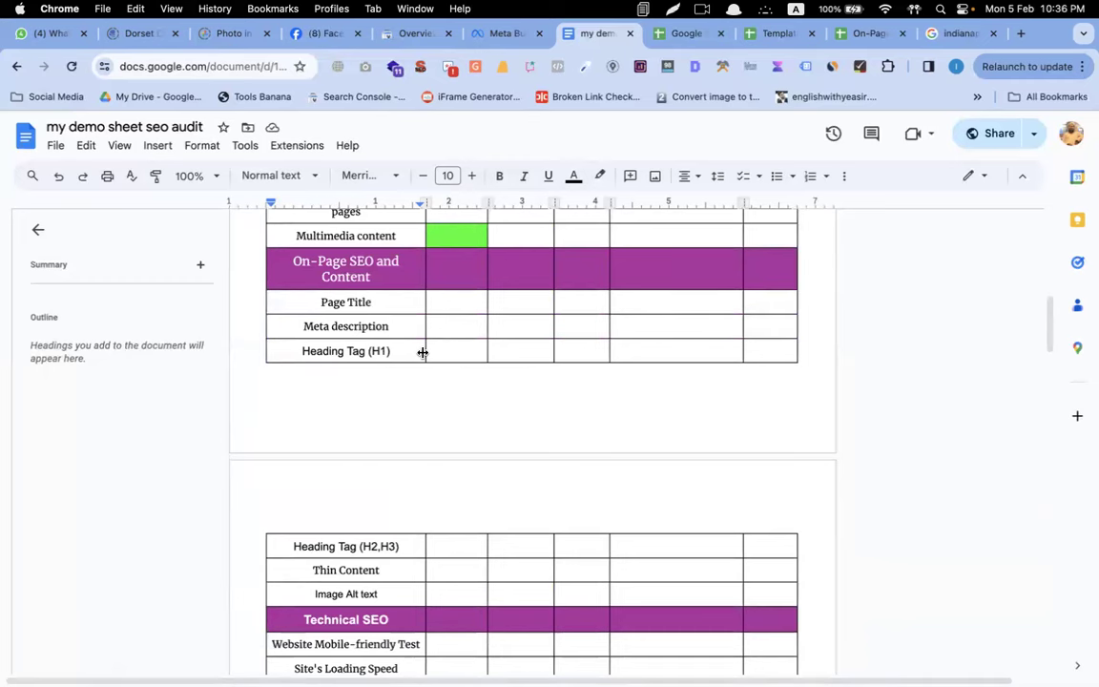
pyautogui.scroll(-1, 423, 353)
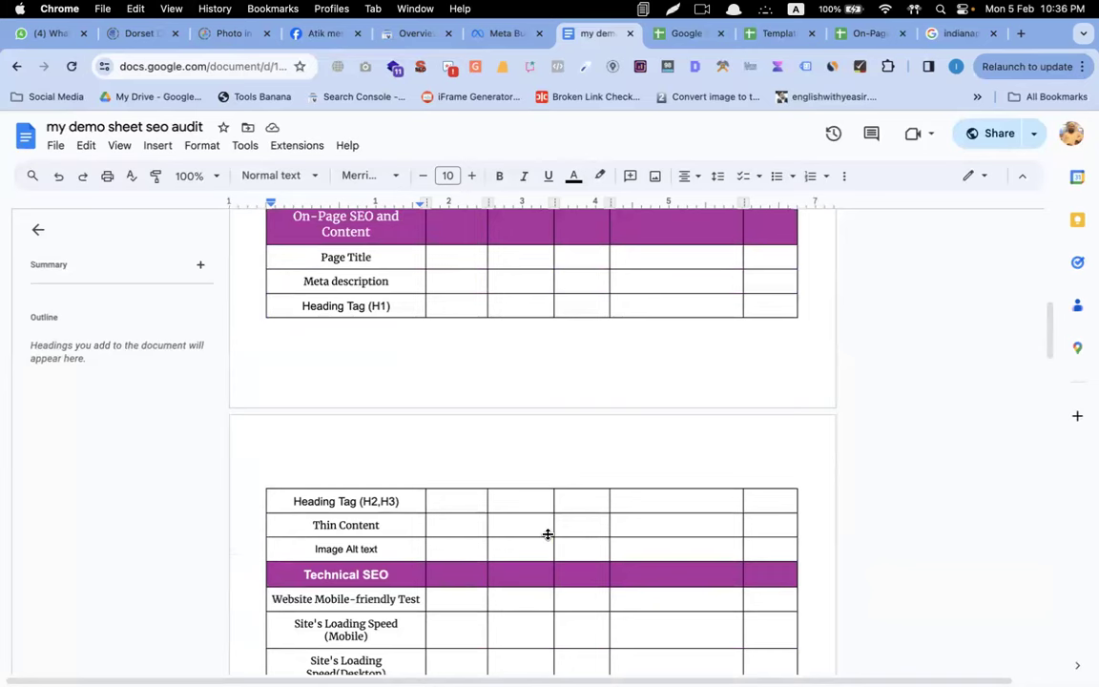
pyautogui.scroll(-10, 548, 534)
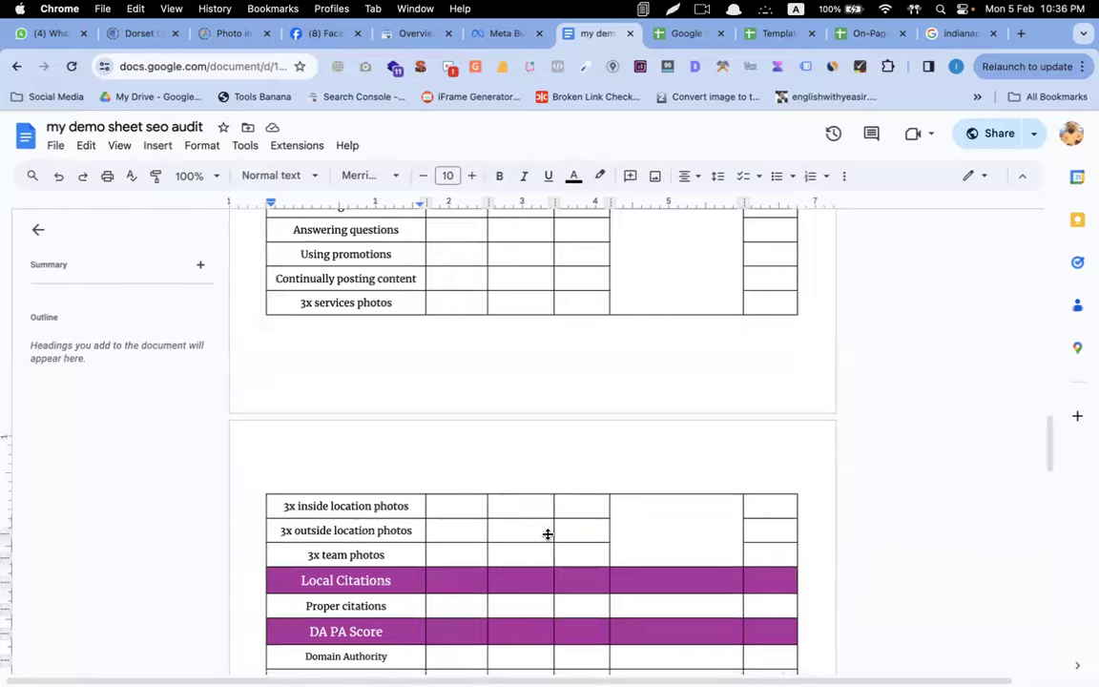
# Remove the extra blank lines below the company name in the closing letter and add a dotted name placeholder after "Hi".
pyautogui.scroll(-7, 547, 534)
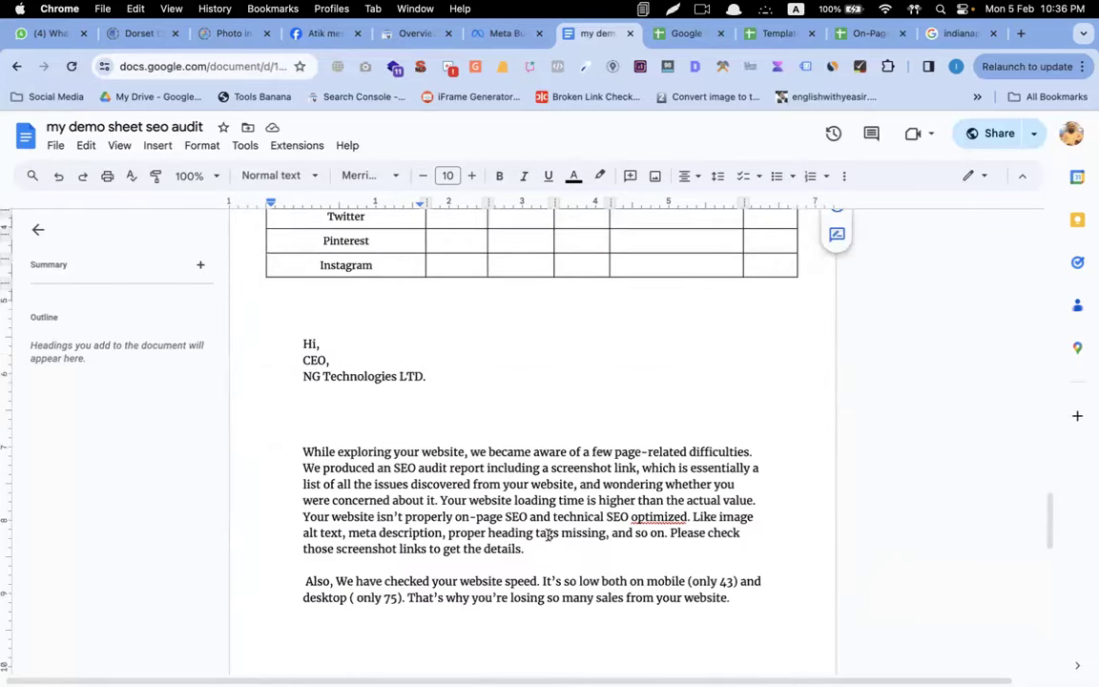
pyautogui.scroll(-1, 549, 534)
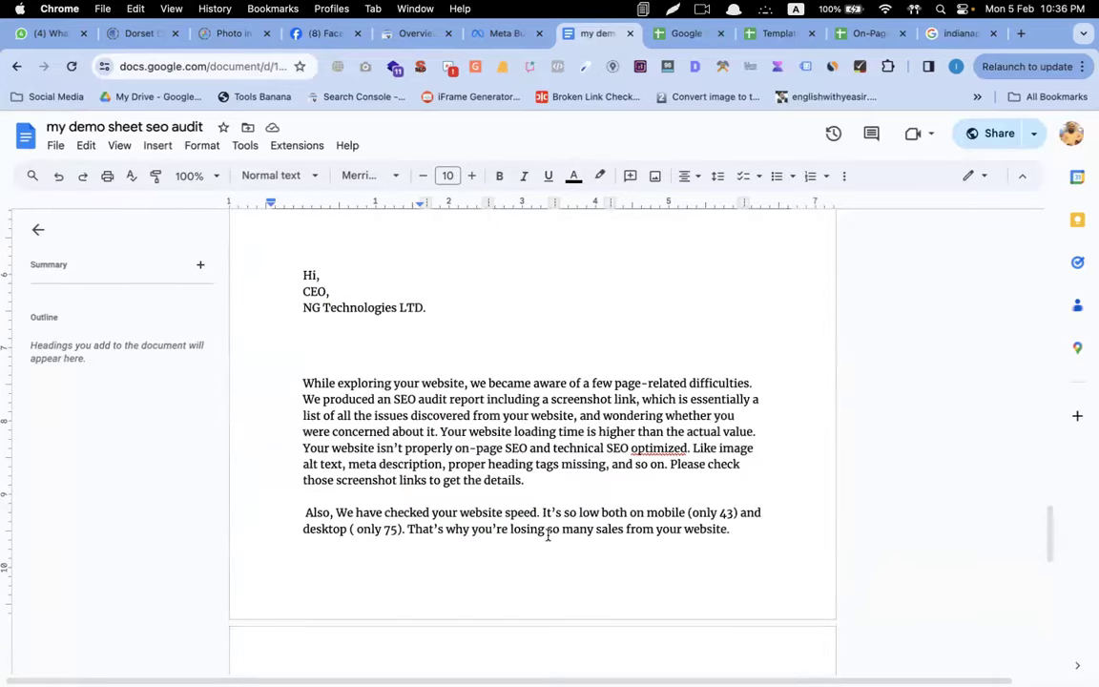
pyautogui.scroll(2, 400, 483)
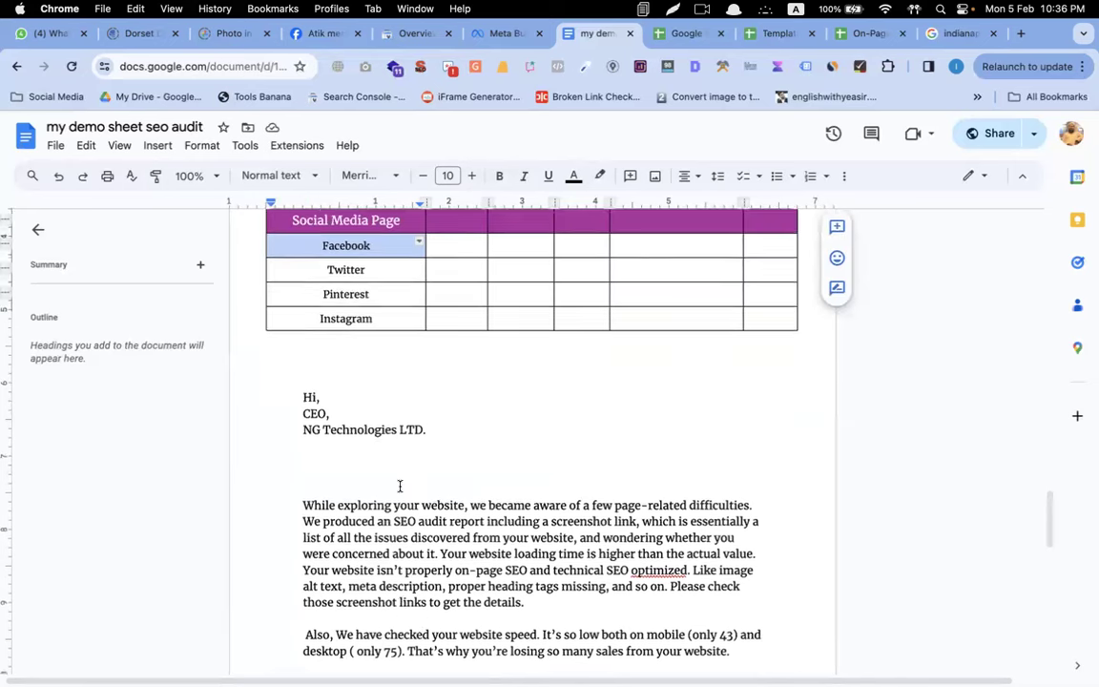
pyautogui.click(305, 467)
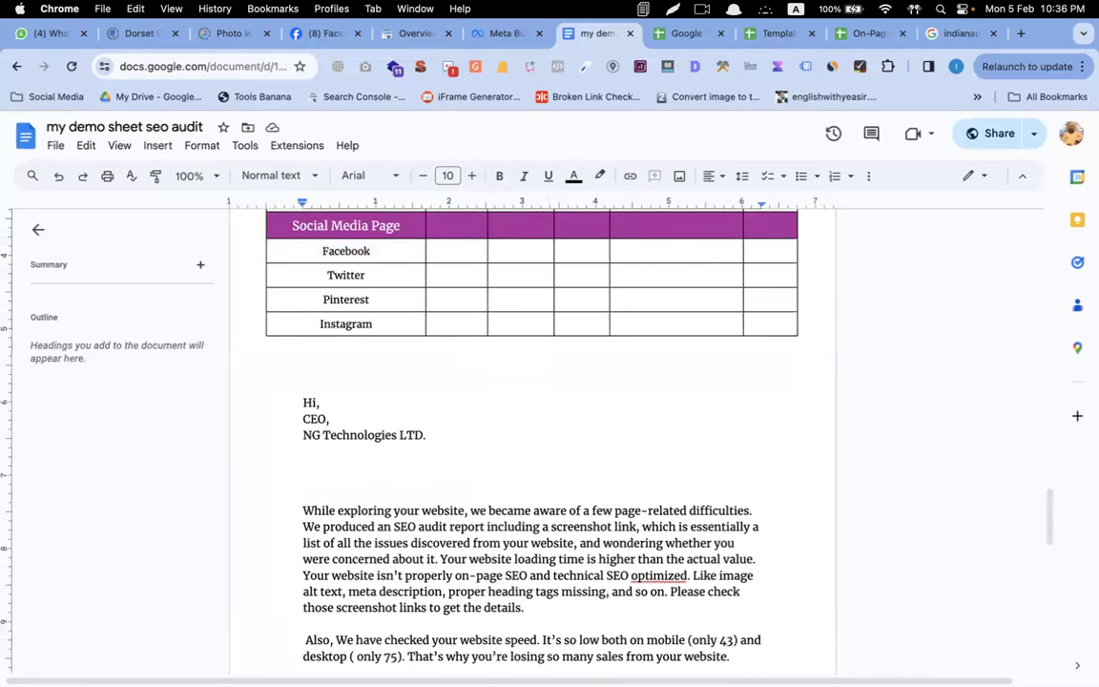
pyautogui.press('BackSpace')
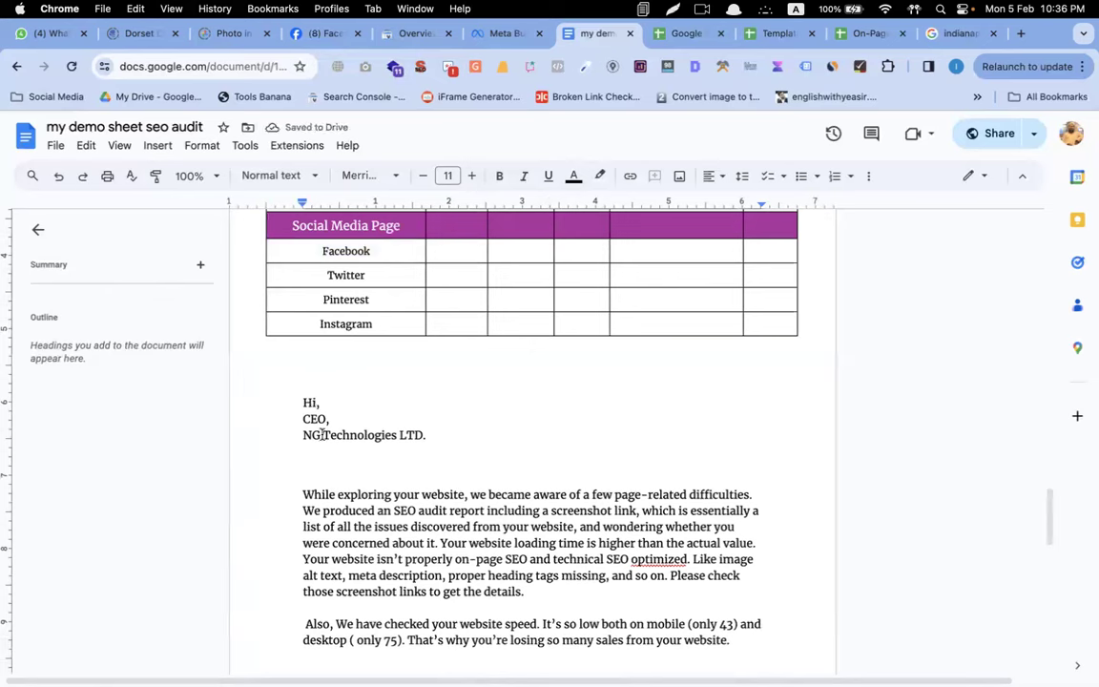
pyautogui.press('Up')
pyautogui.press('Down')
pyautogui.press('BackSpace')
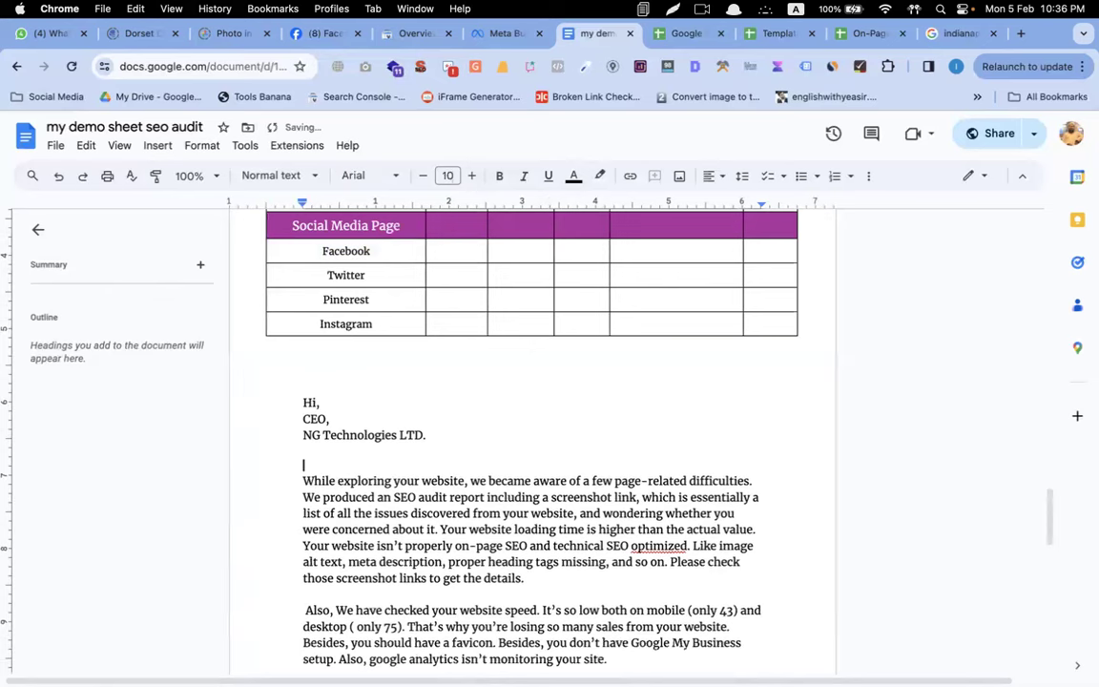
pyautogui.click(317, 405)
pyautogui.write('..........')
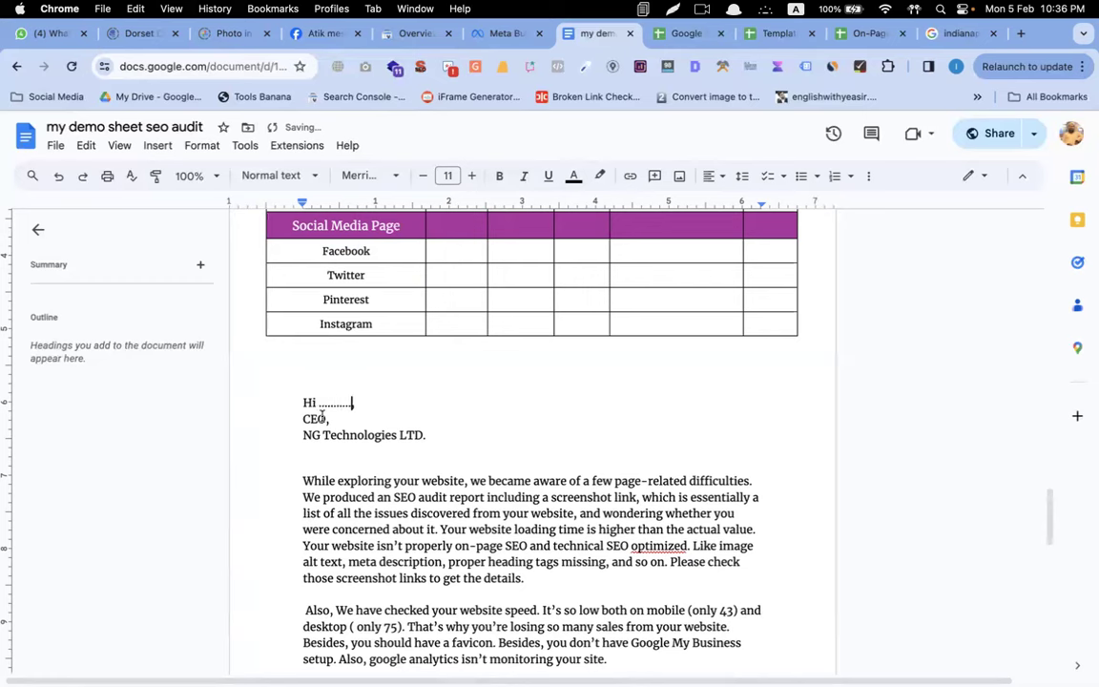
# Review the letter's company name line and its paragraphs on website issues, on-page SEO and site speed.
pyautogui.scroll(-2, 267, 456)
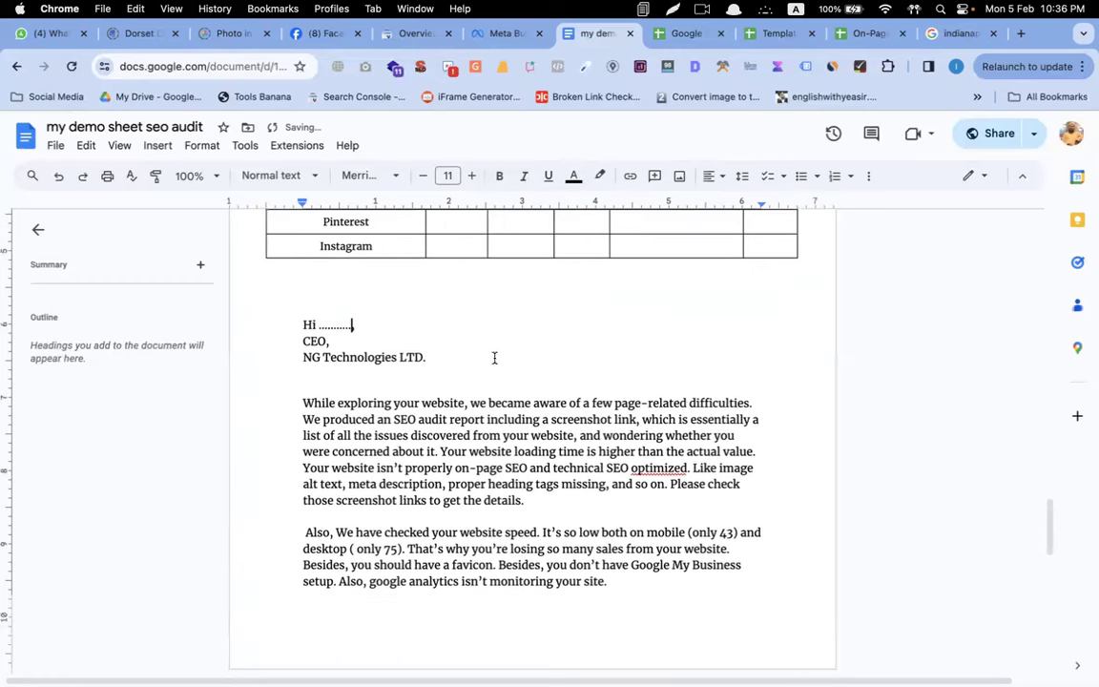
pyautogui.moveTo(434, 358); pyautogui.dragTo(307, 351)
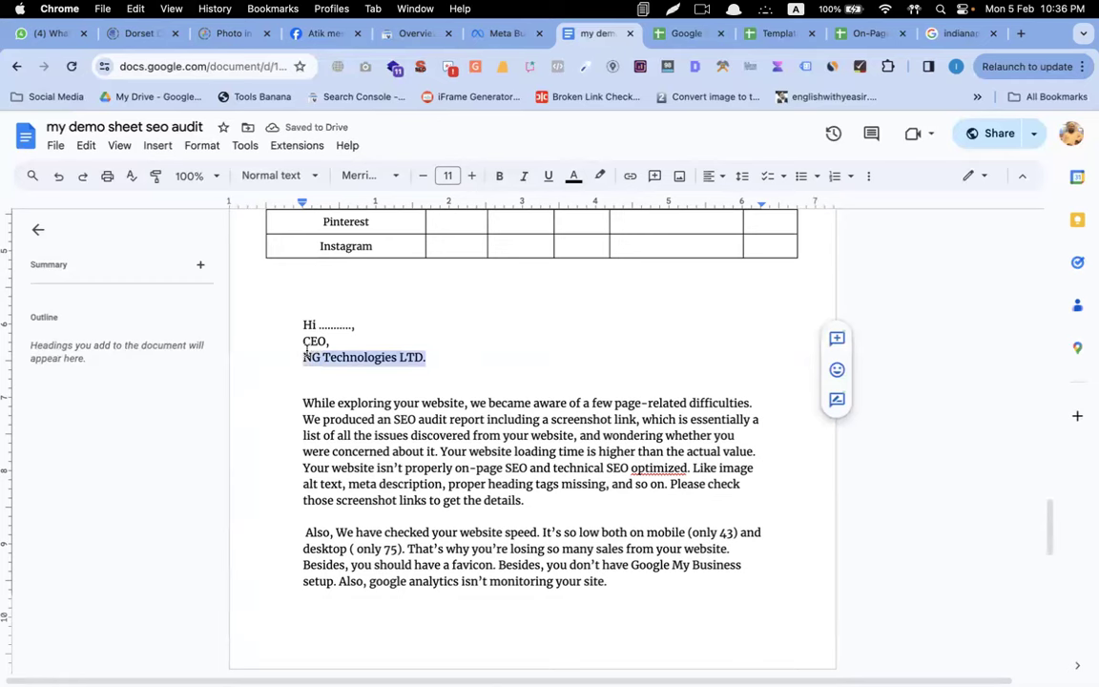
pyautogui.scroll(-2, 307, 399)
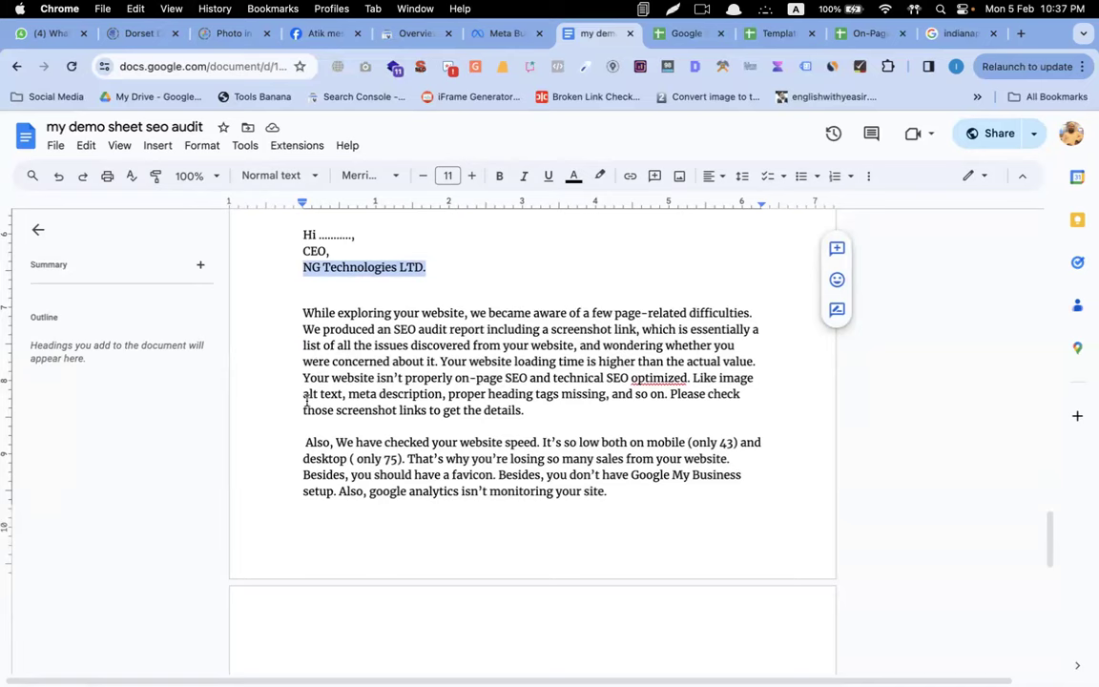
pyautogui.scroll(-5, 306, 401)
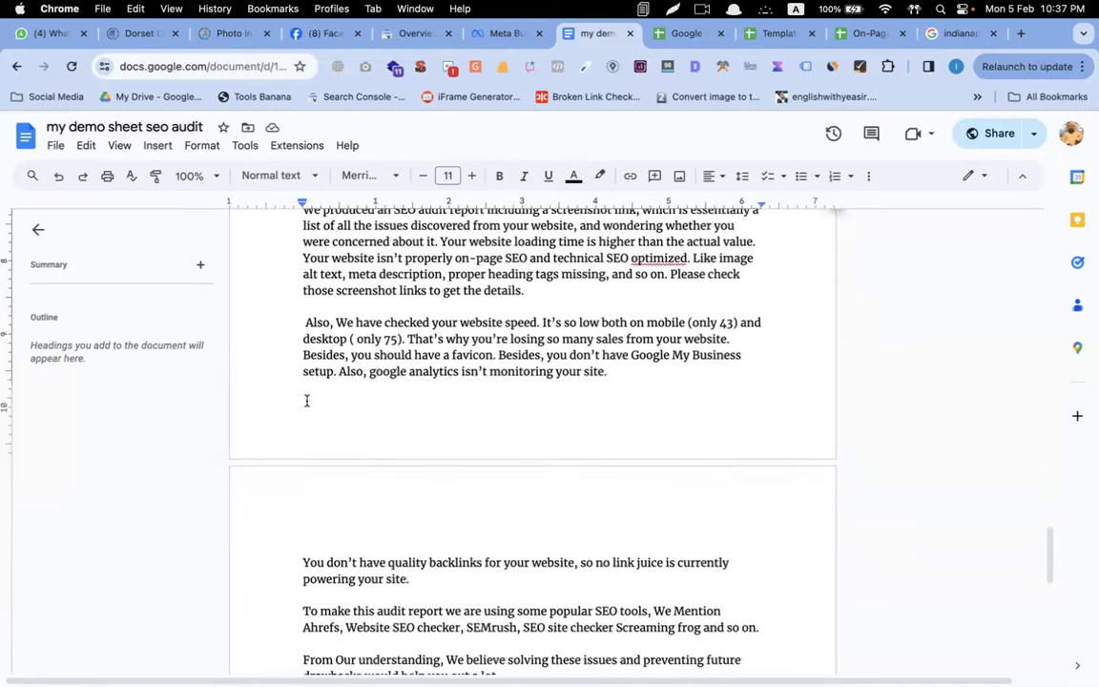
pyautogui.scroll(5, 306, 401)
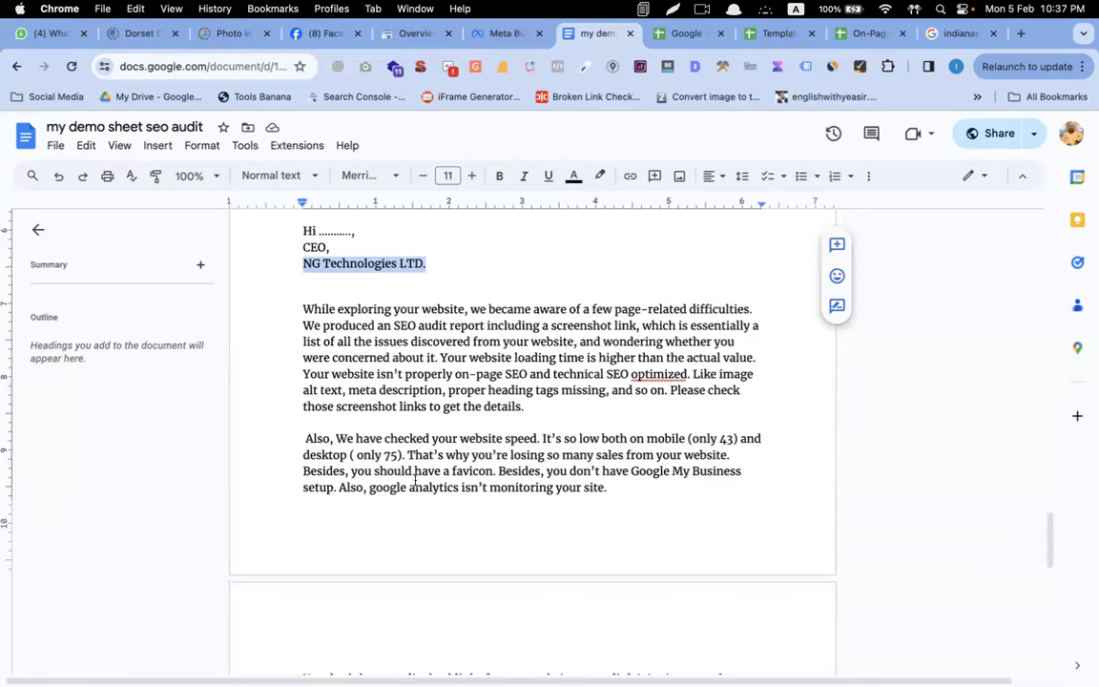
pyautogui.scroll(-1, 415, 478)
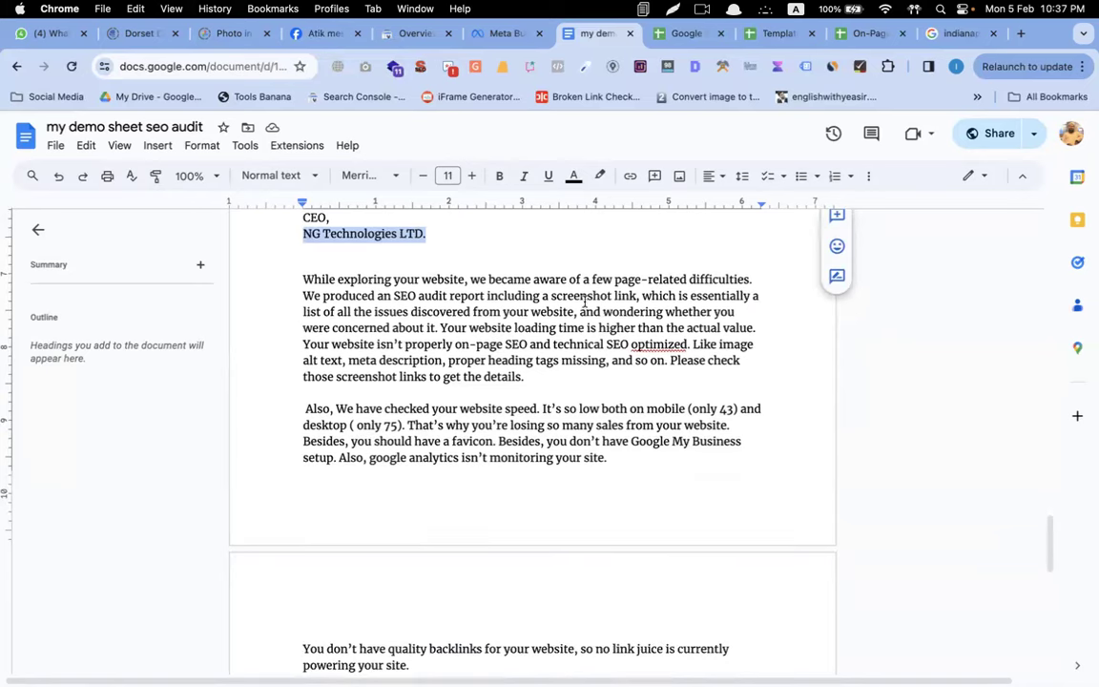
pyautogui.scroll(9, 585, 301)
pyautogui.scroll(-10, 585, 301)
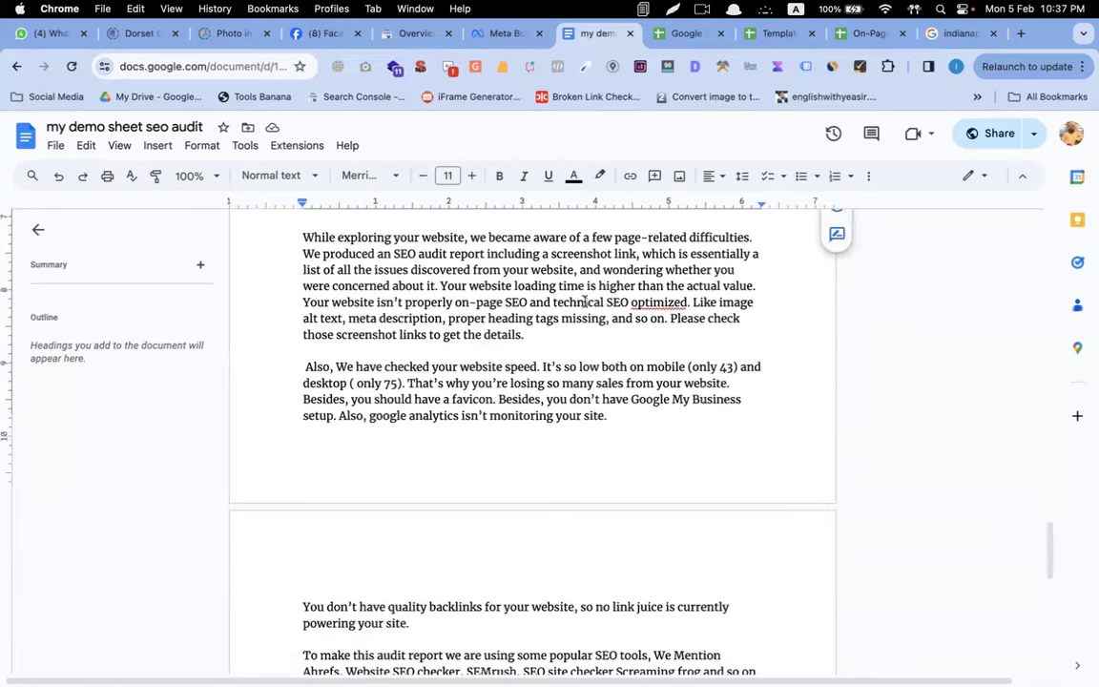
pyautogui.scroll(2, 503, 346)
pyautogui.scroll(-2, 501, 382)
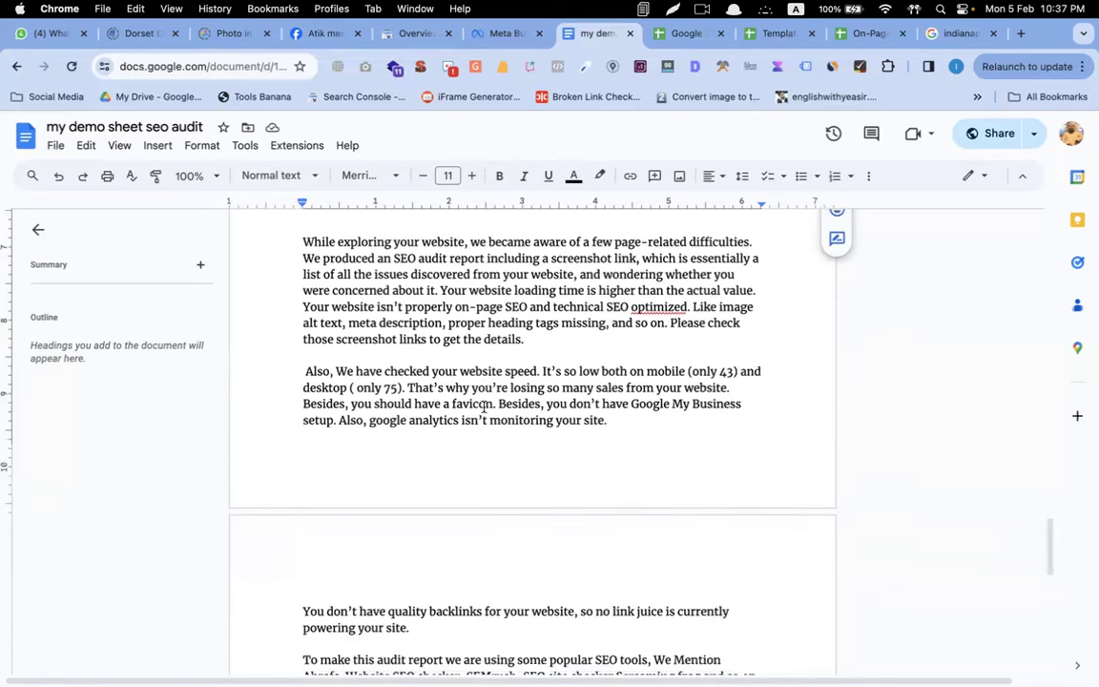
# Read the letter's paragraphs on backlinks and SEO tools, and highlight the "From Our understanding" paragraph by selecting it.
pyautogui.scroll(-5, 456, 358)
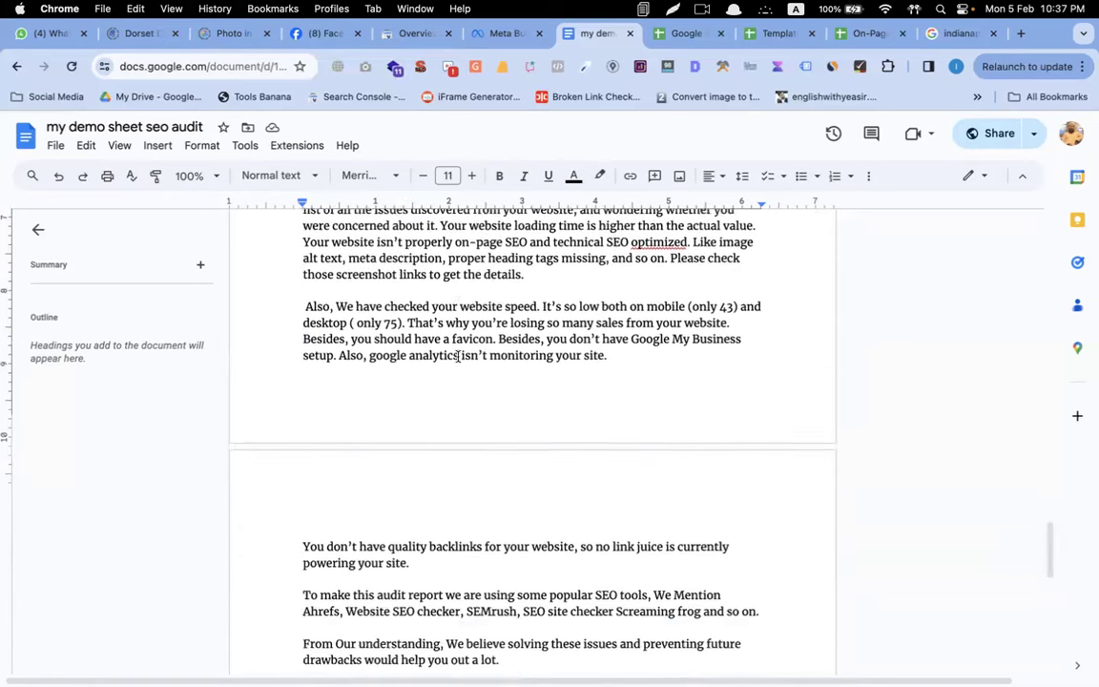
pyautogui.scroll(-1, 344, 449)
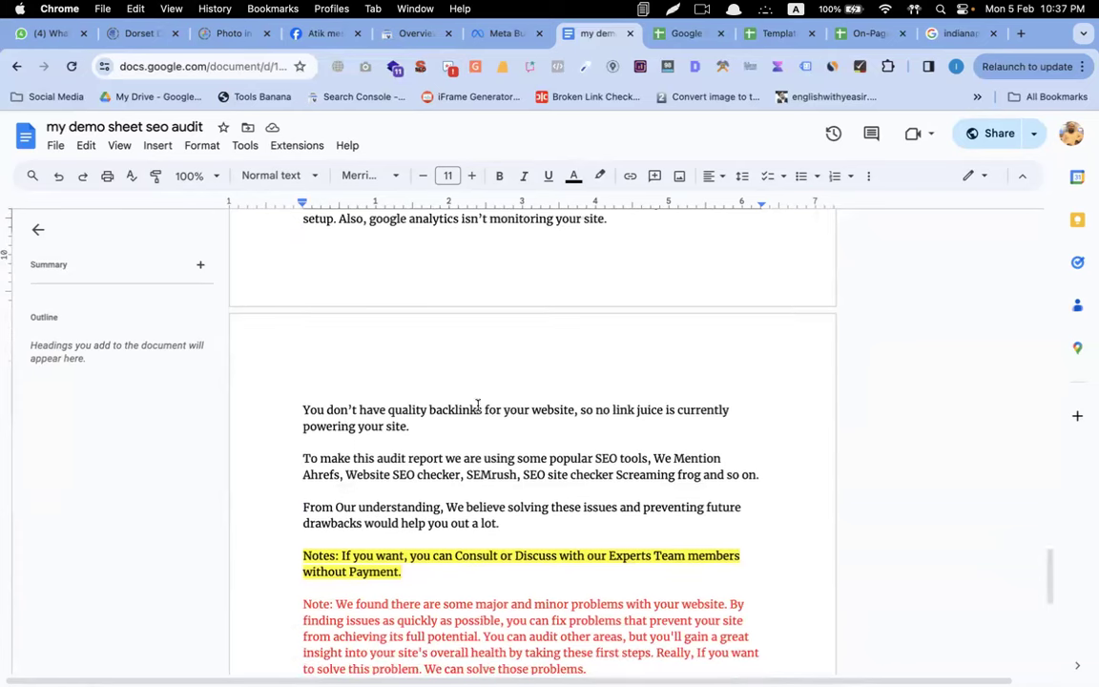
pyautogui.scroll(-6, 469, 479)
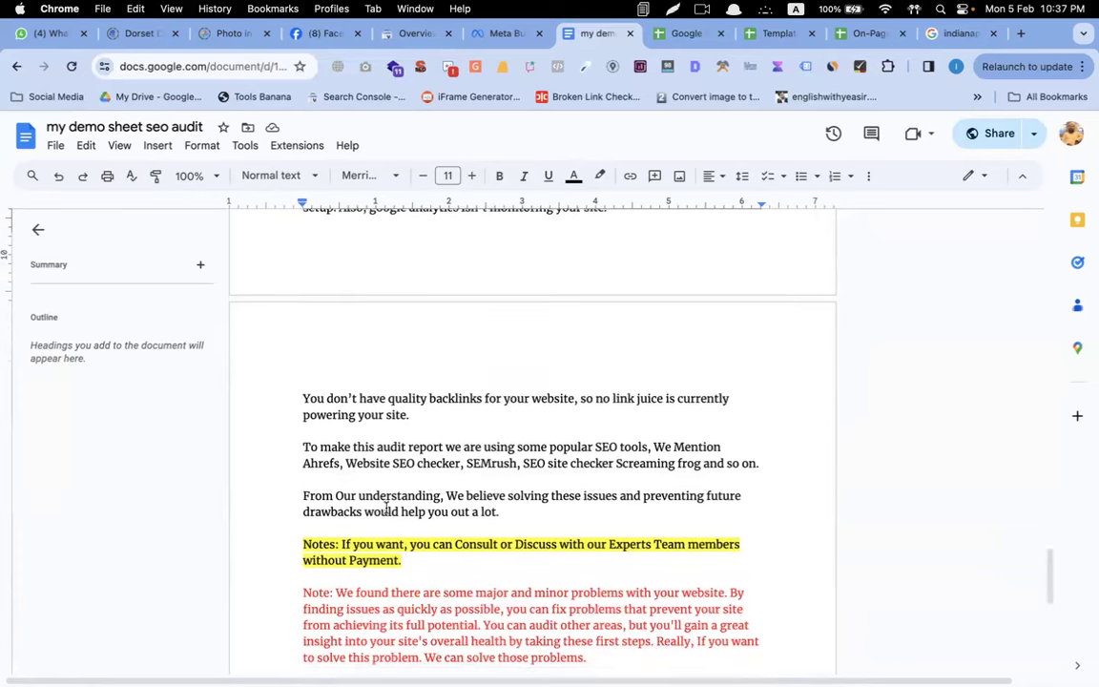
pyautogui.scroll(-1, 387, 508)
pyautogui.scroll(4, 386, 508)
pyautogui.scroll(2, 386, 508)
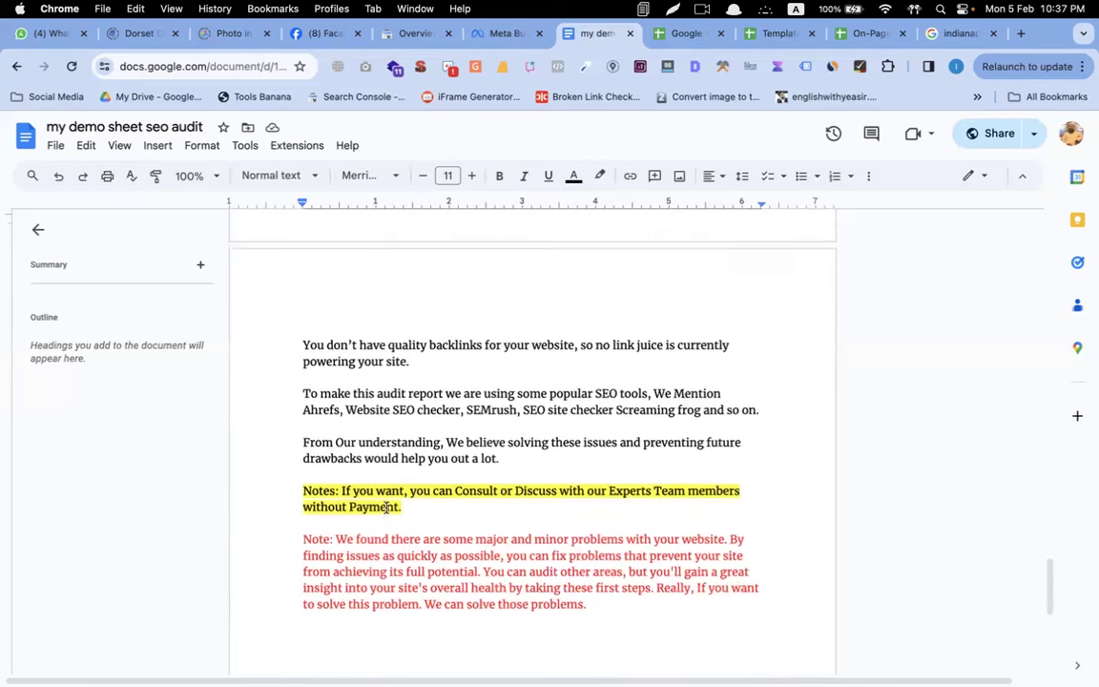
pyautogui.moveTo(512, 472); pyautogui.dragTo(301, 460)
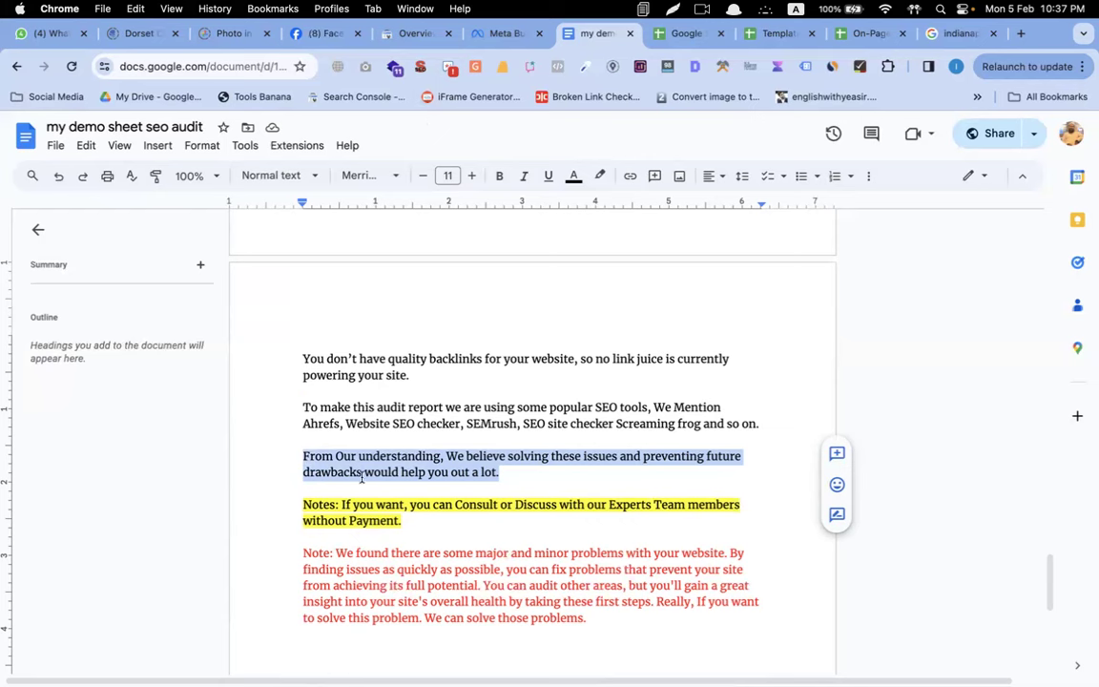
pyautogui.click(337, 456)
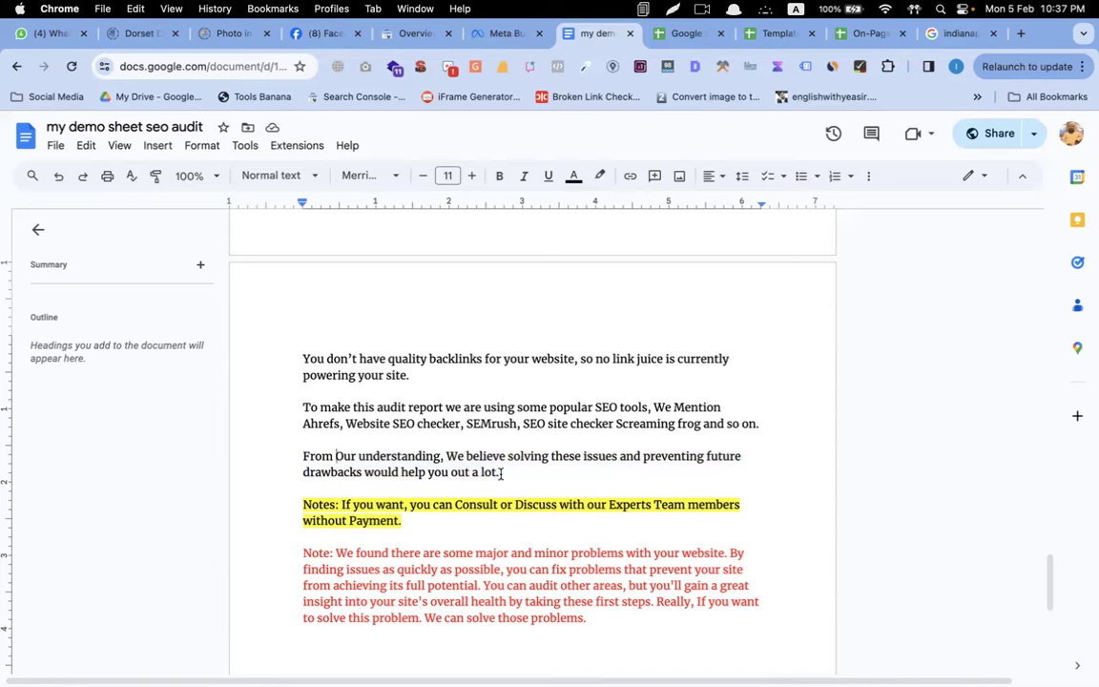
pyautogui.moveTo(498, 472); pyautogui.dragTo(299, 454)
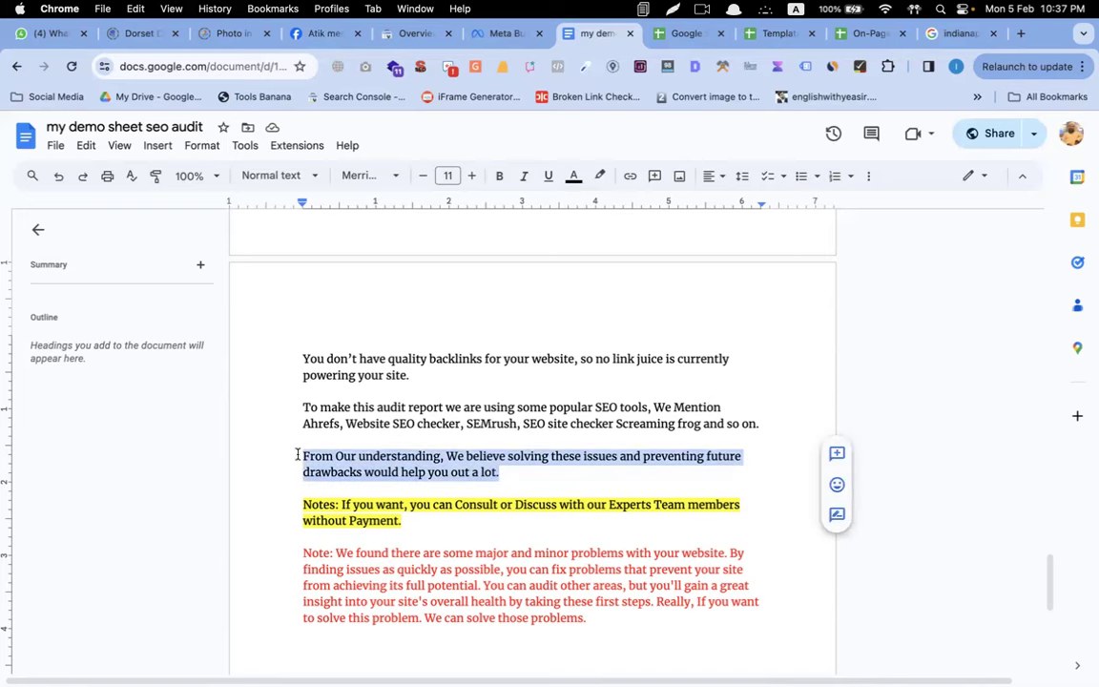
# Examine the yellow and red notes and the sign-off with its name, role and agency placeholders.
pyautogui.scroll(3, 299, 452)
pyautogui.scroll(-6, 299, 452)
pyautogui.scroll(2, 298, 452)
pyautogui.scroll(3, 299, 452)
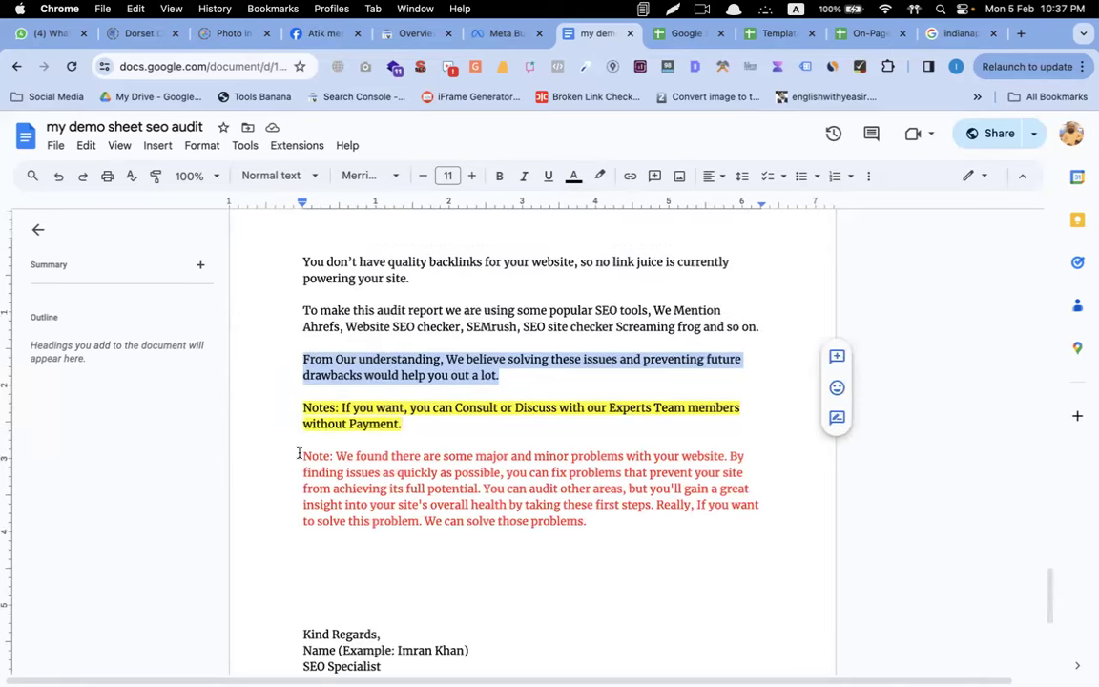
pyautogui.scroll(-2, 298, 453)
pyautogui.scroll(-2, 298, 452)
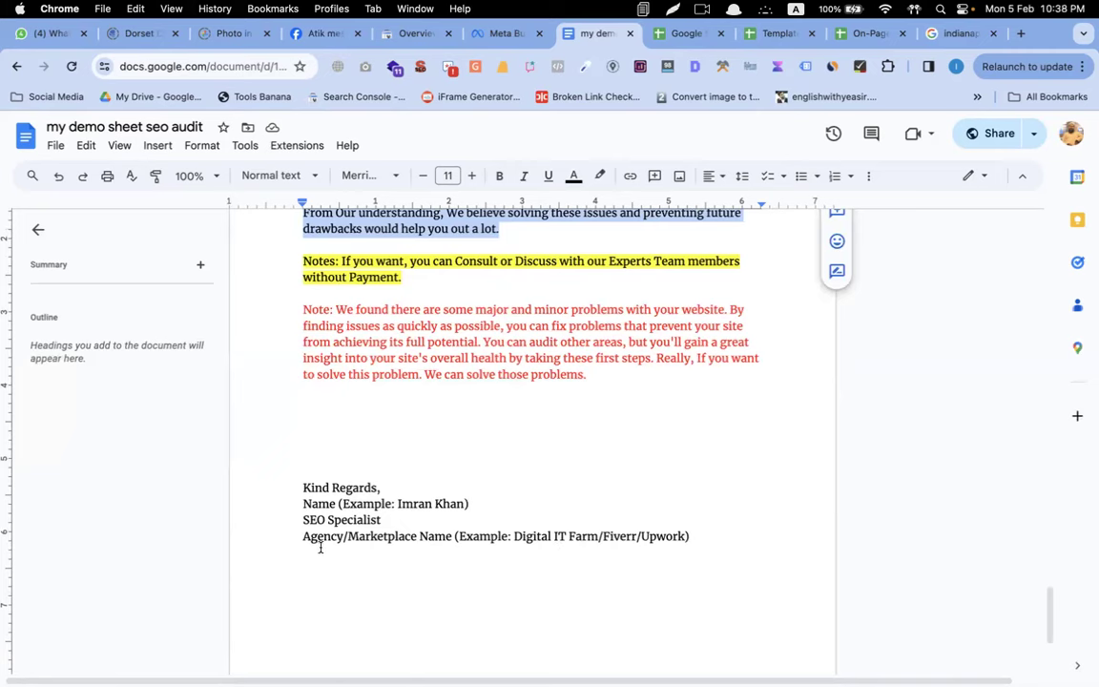
# Look through the whole audit document, from the header and SEO basics table to the social media rows and sign-off.
pyautogui.scroll(15, 309, 546)
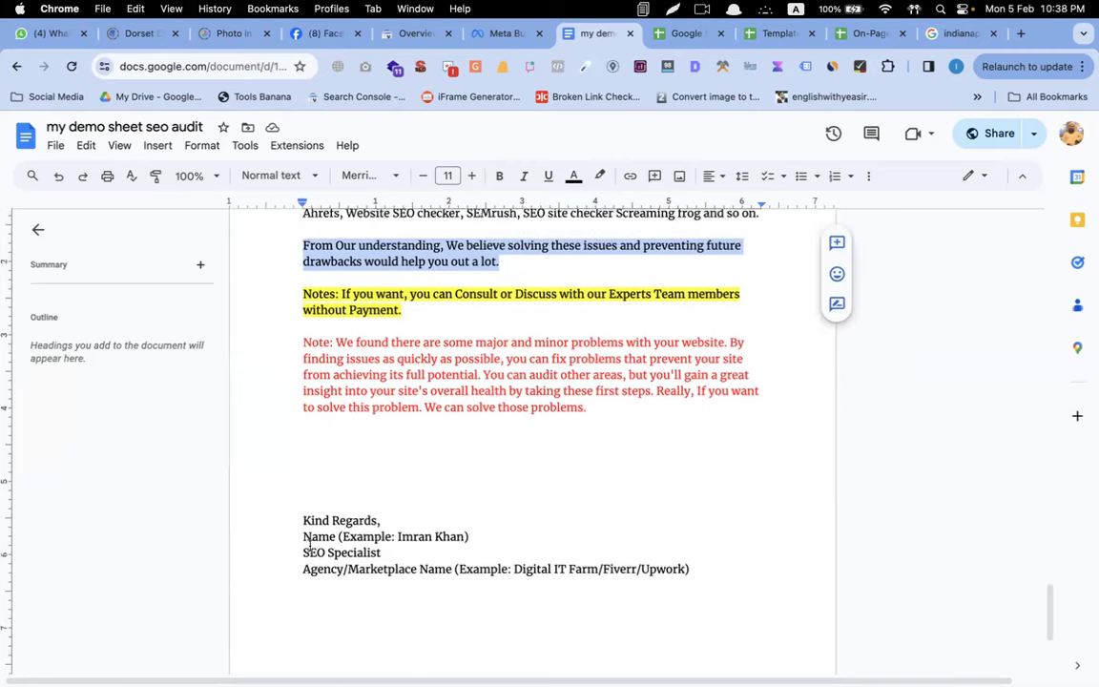
pyautogui.scroll(15, 309, 546)
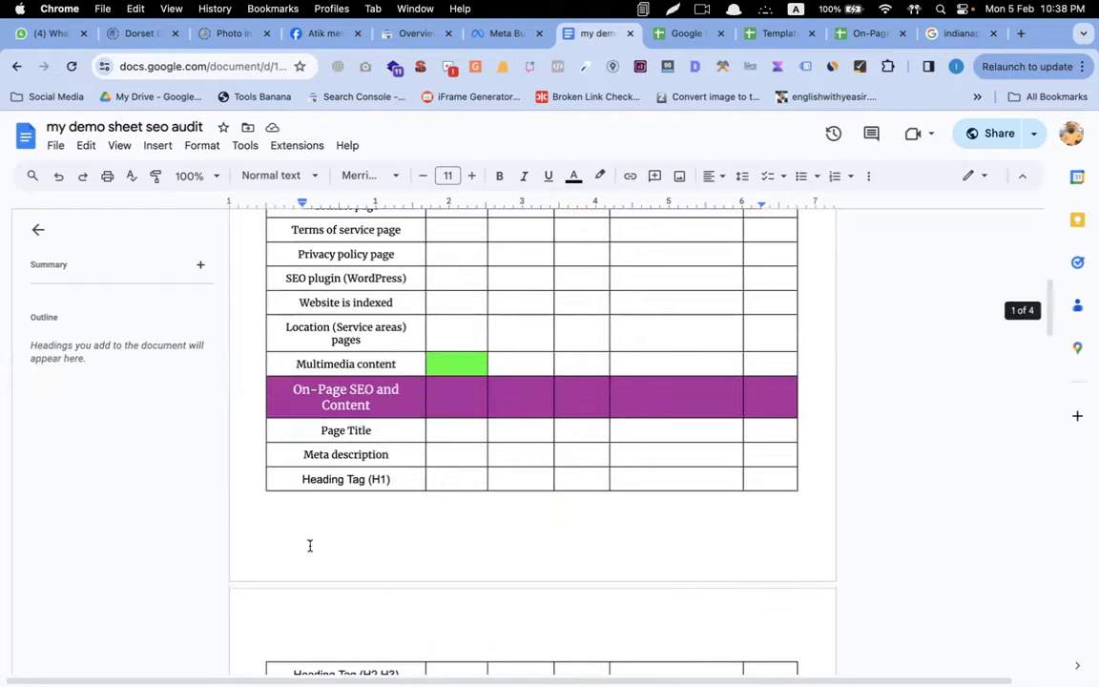
pyautogui.scroll(-20, 310, 546)
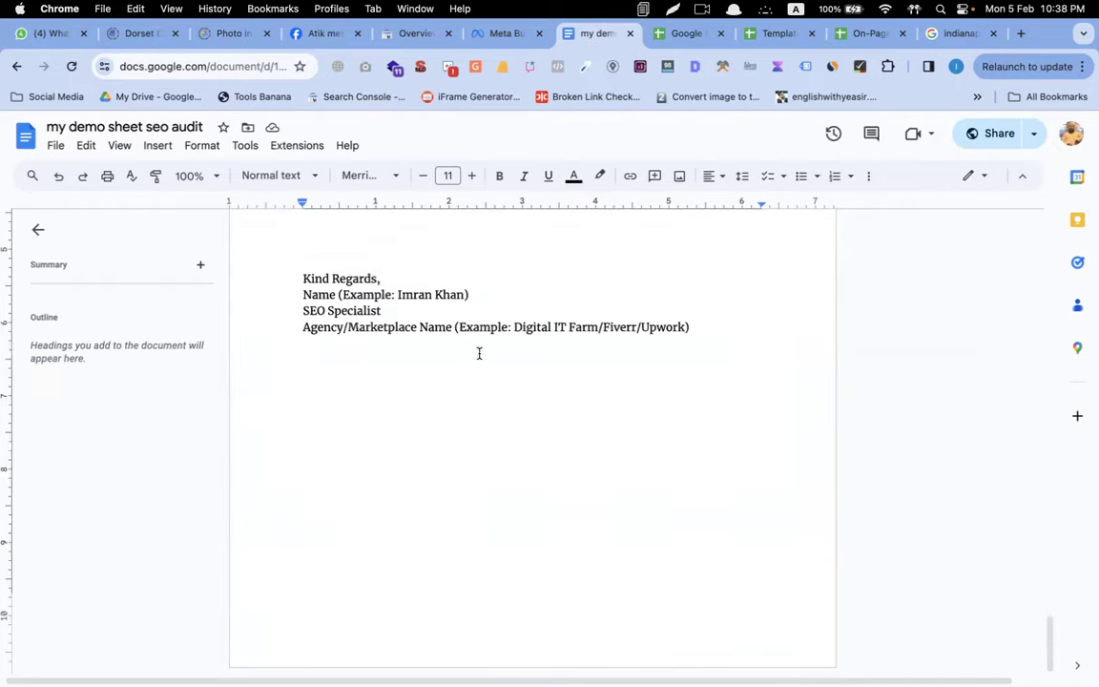
pyautogui.scroll(20, 586, 334)
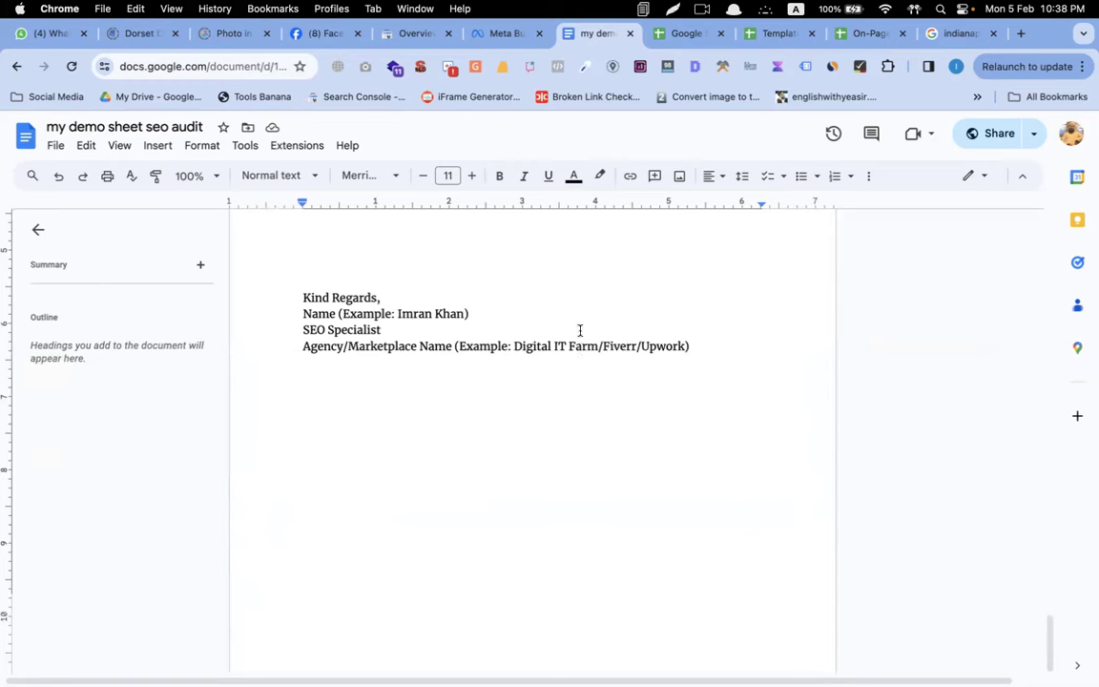
pyautogui.scroll(15, 579, 330)
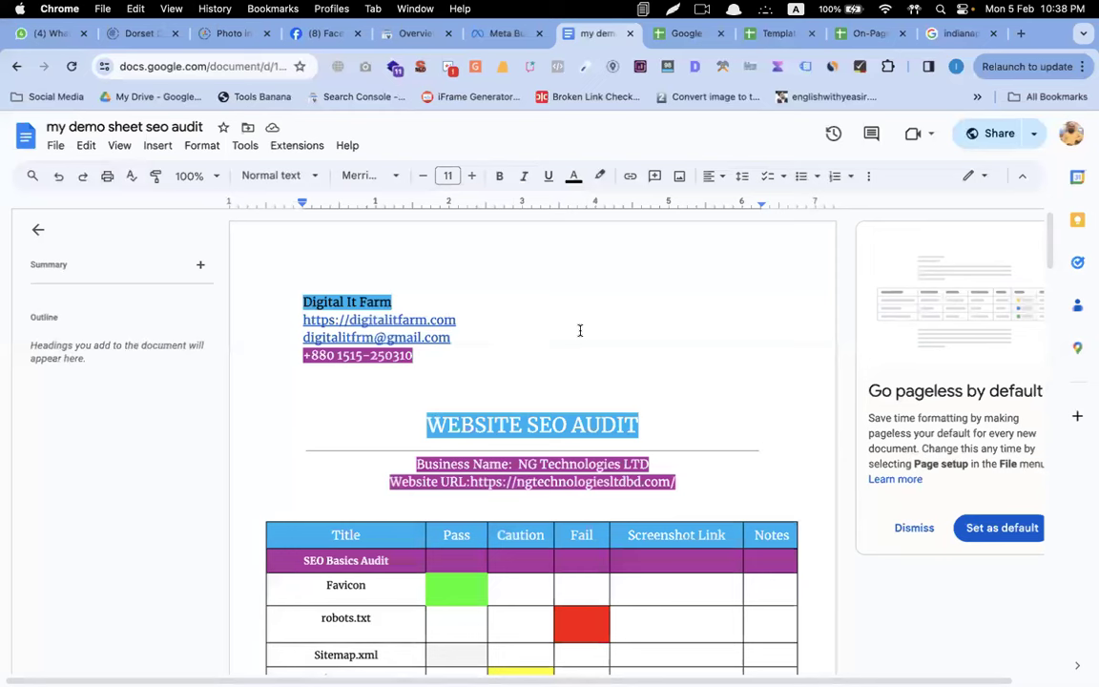
pyautogui.scroll(-15, 579, 330)
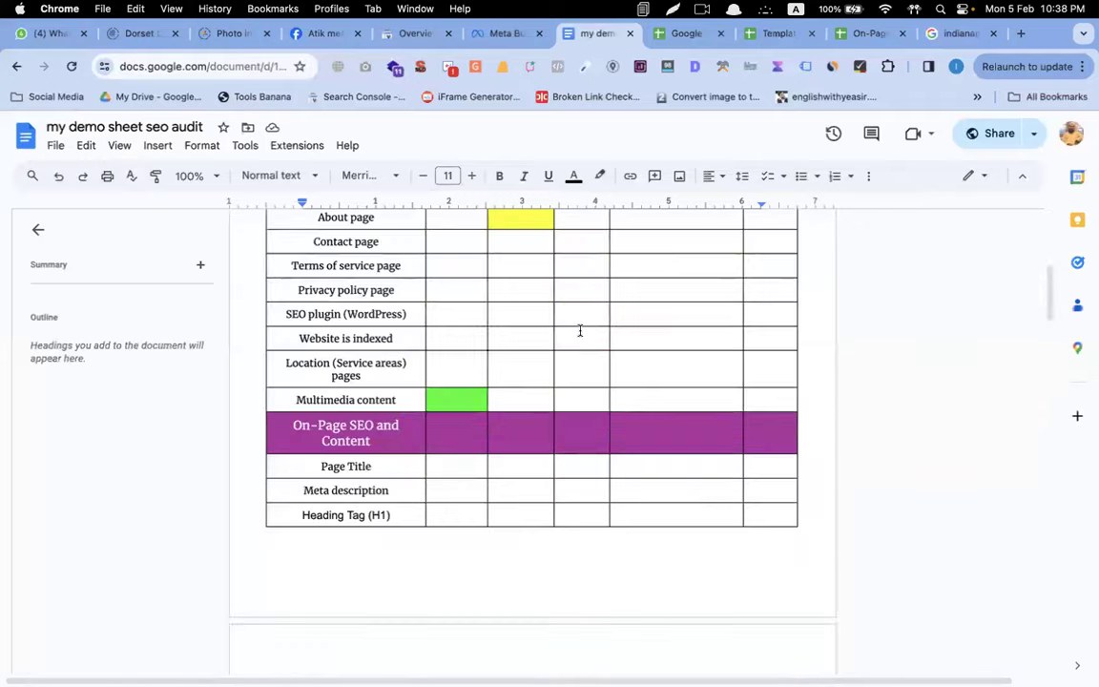
pyautogui.scroll(-20, 579, 330)
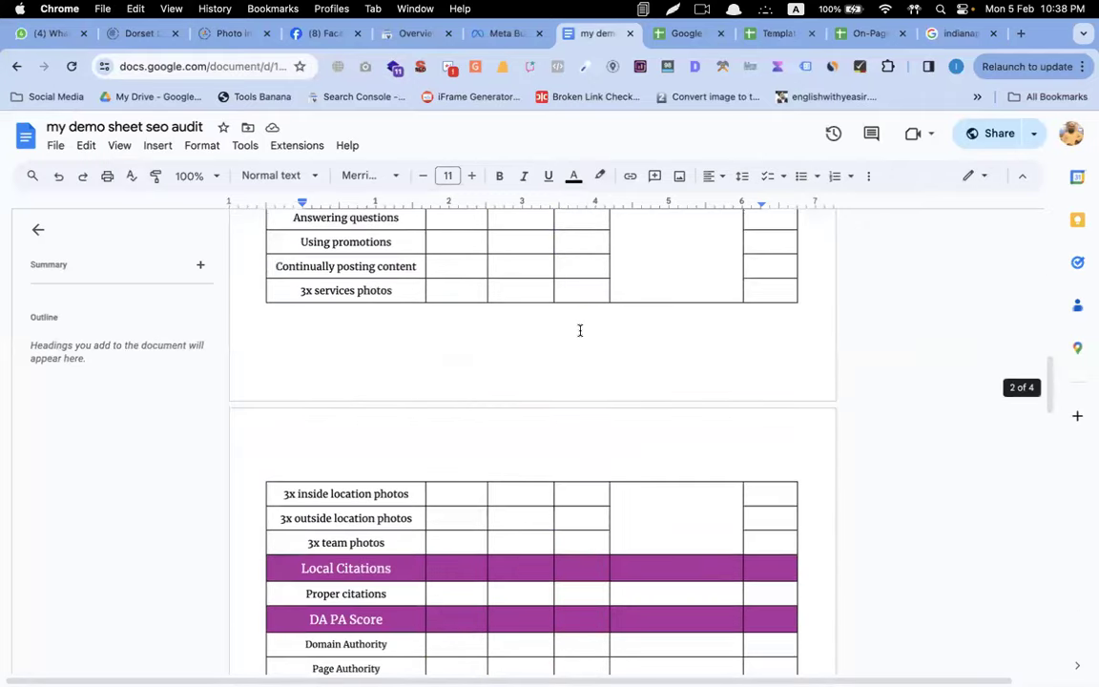
pyautogui.scroll(5, 579, 330)
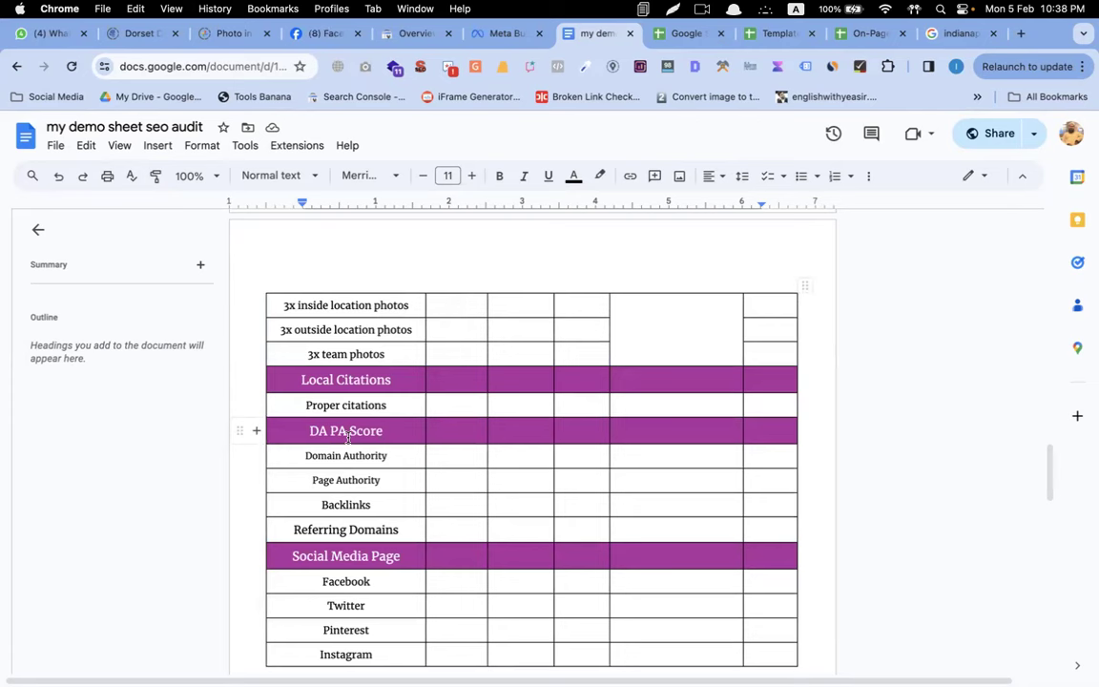
# Look over the download formats offered for the SEO audit document, including PDF, without exporting it.
pyautogui.scroll(20, 348, 437)
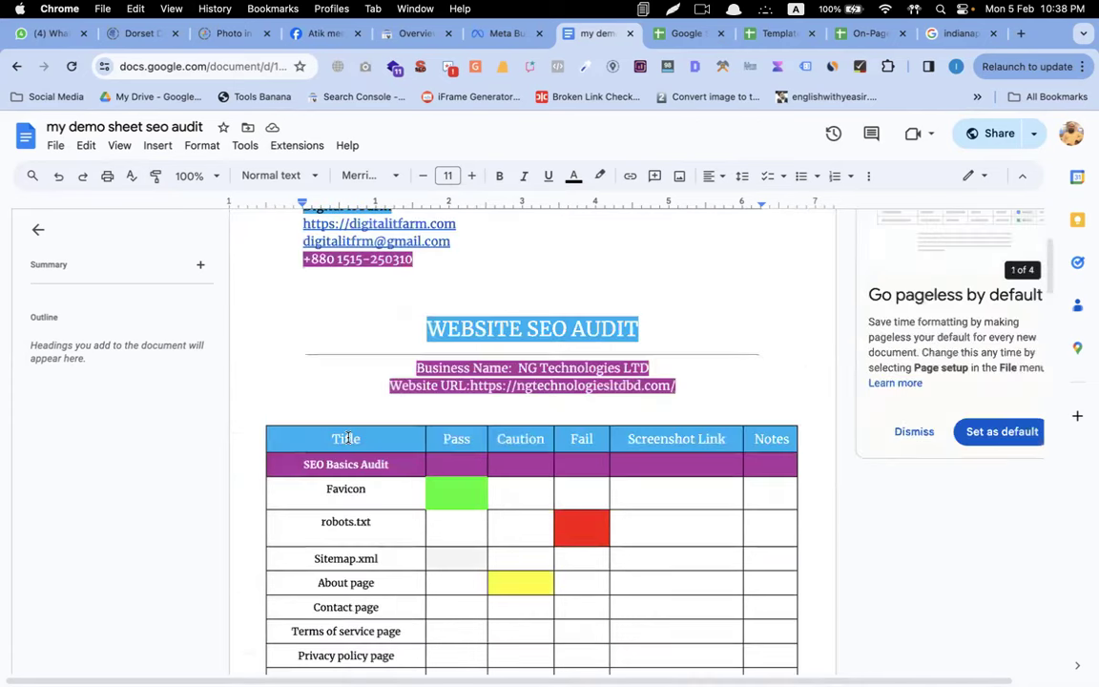
pyautogui.scroll(3, 348, 437)
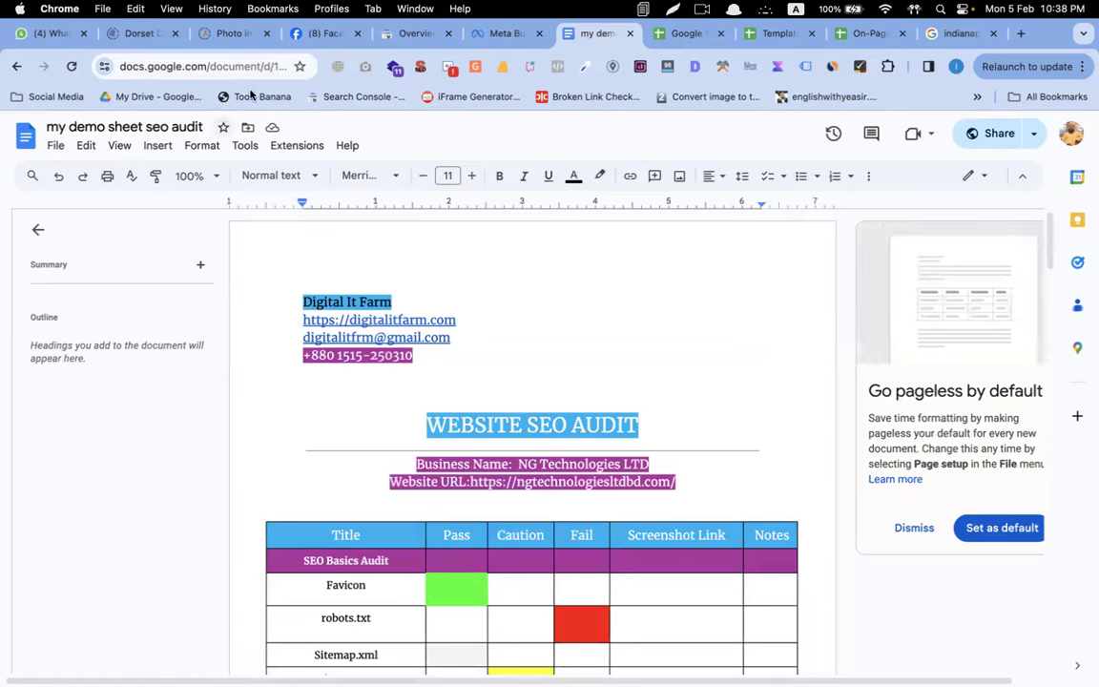
pyautogui.click(56, 146)
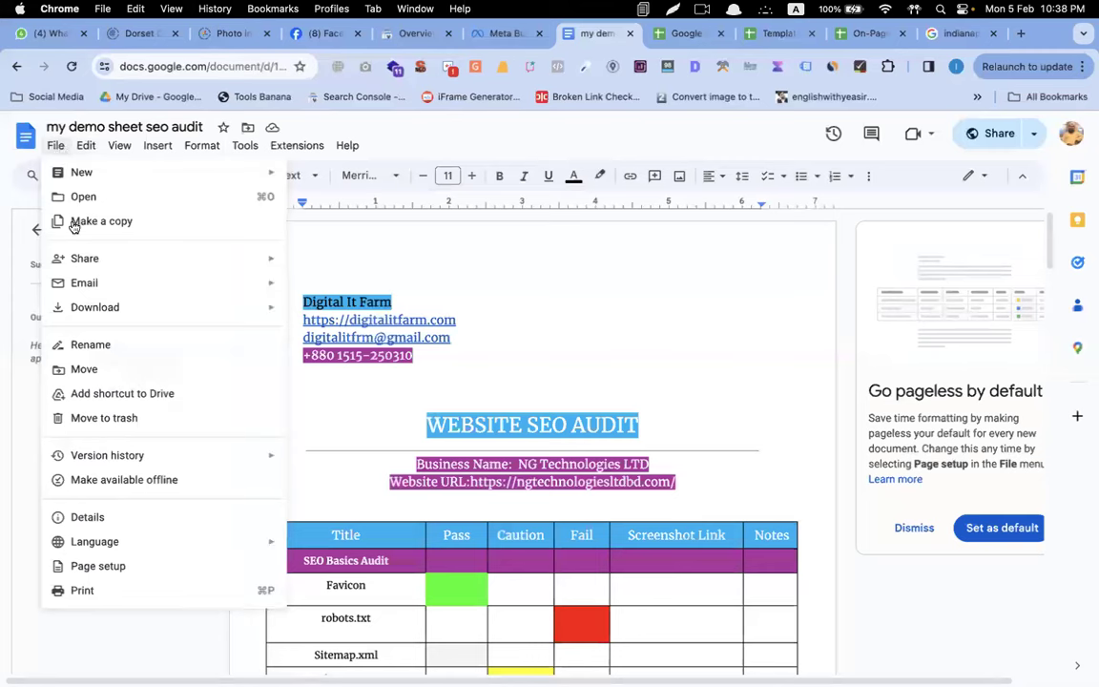
pyautogui.moveTo(247, 306)
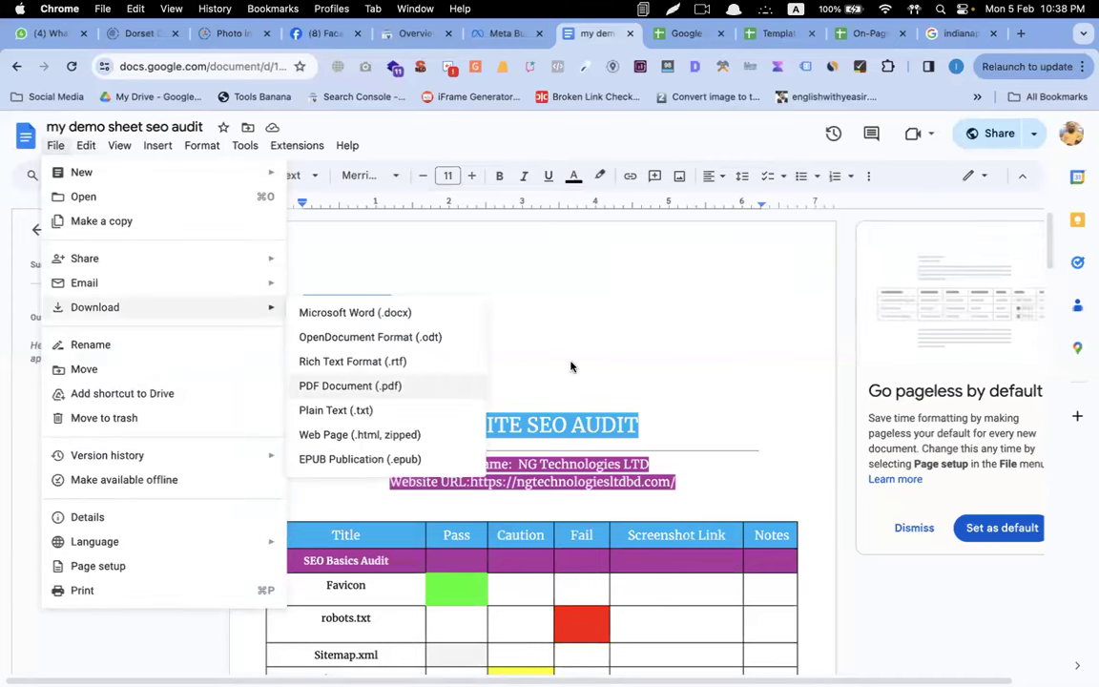
pyautogui.click(611, 360)
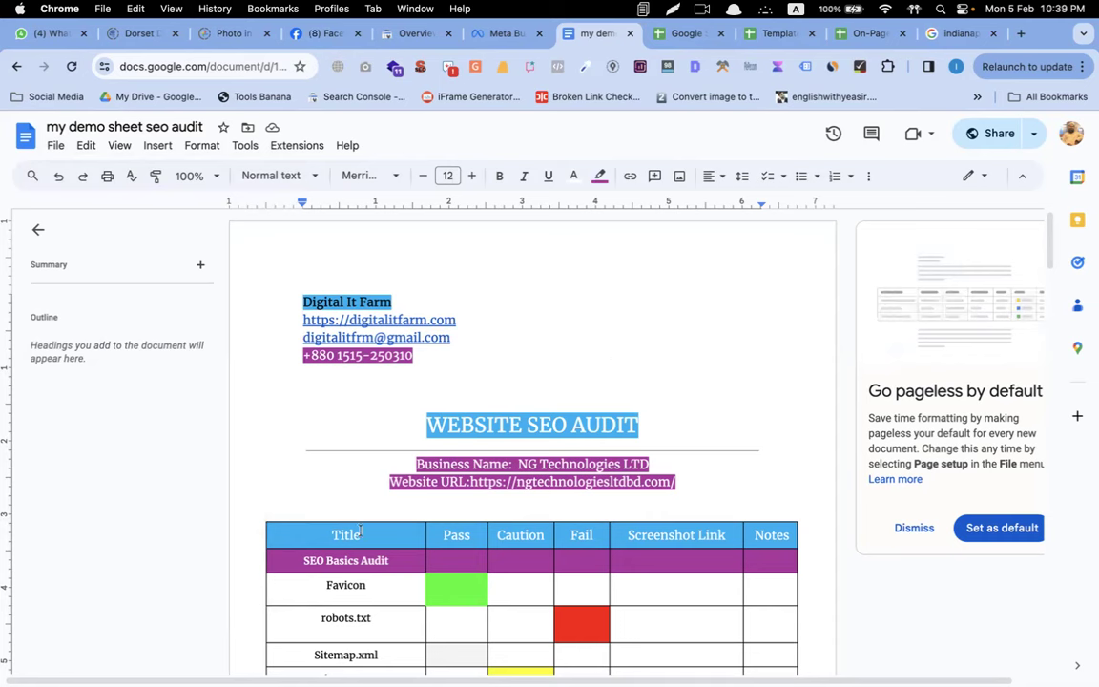
# Open the Google Docs home page in a new browser tab from the Google apps list.
pyautogui.click(1021, 34)
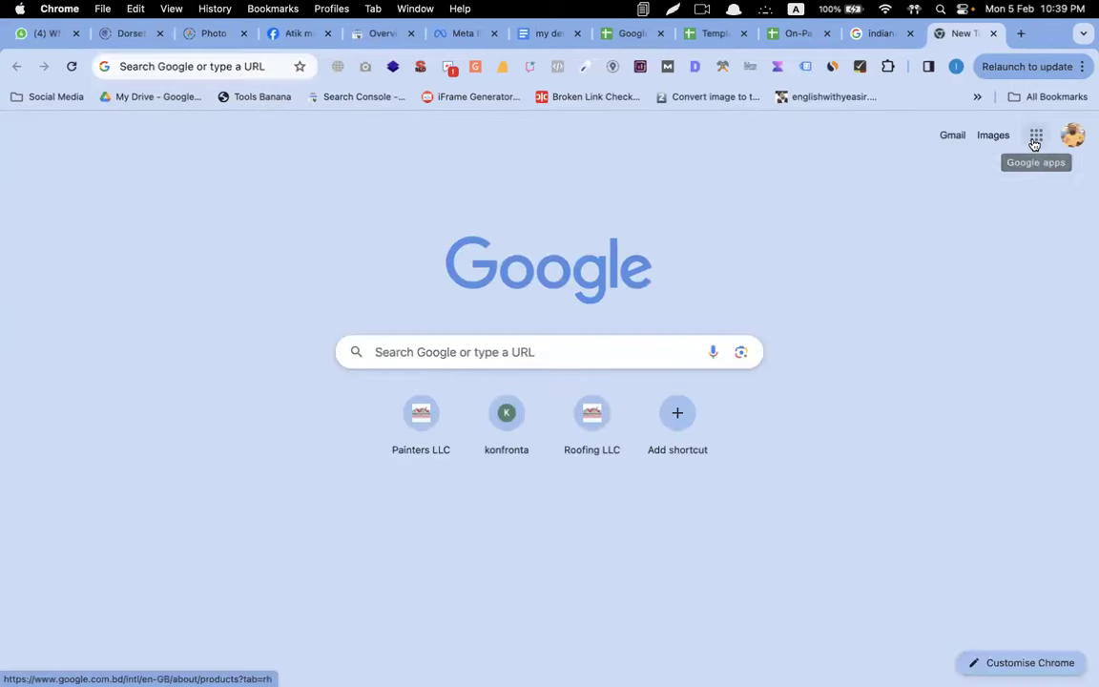
pyautogui.click(1035, 136)
pyautogui.scroll(-5, 946, 363)
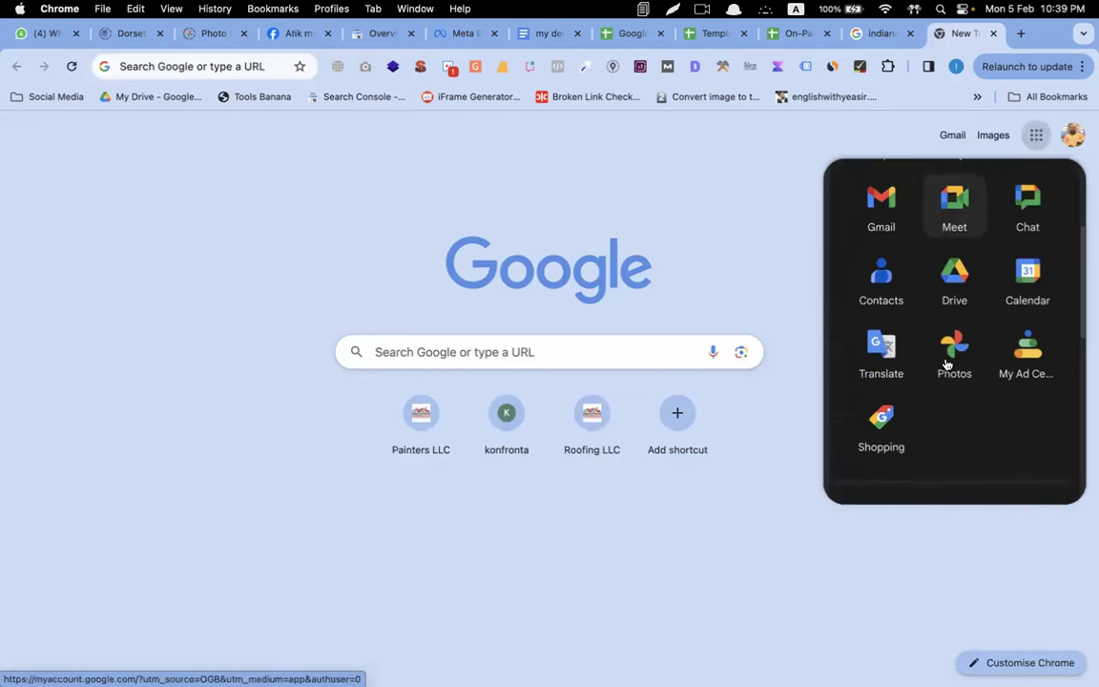
pyautogui.scroll(-3, 949, 361)
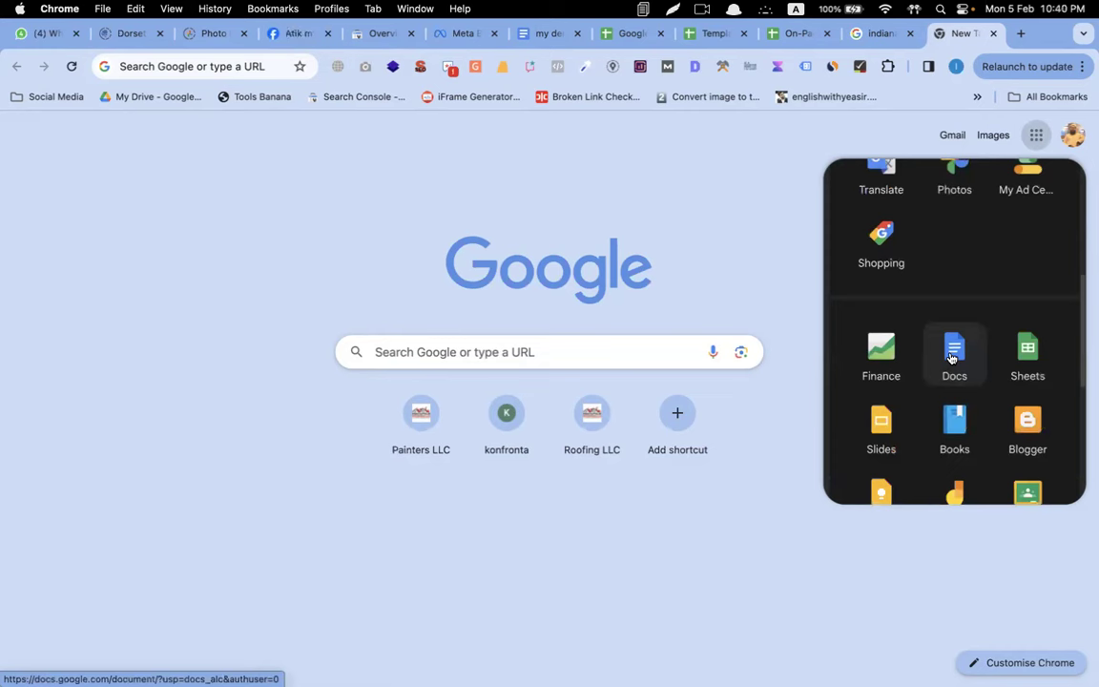
pyautogui.click(951, 357)
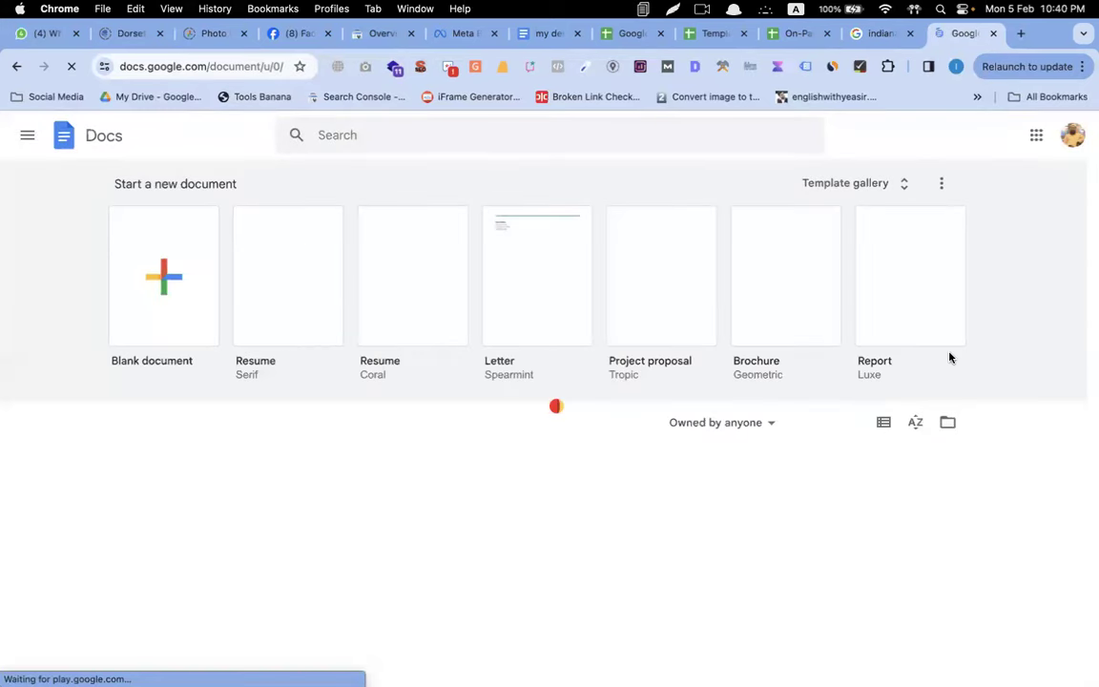
# Search the Docs files for "bcgsearch".
pyautogui.click(401, 131)
pyautogui.write('b')
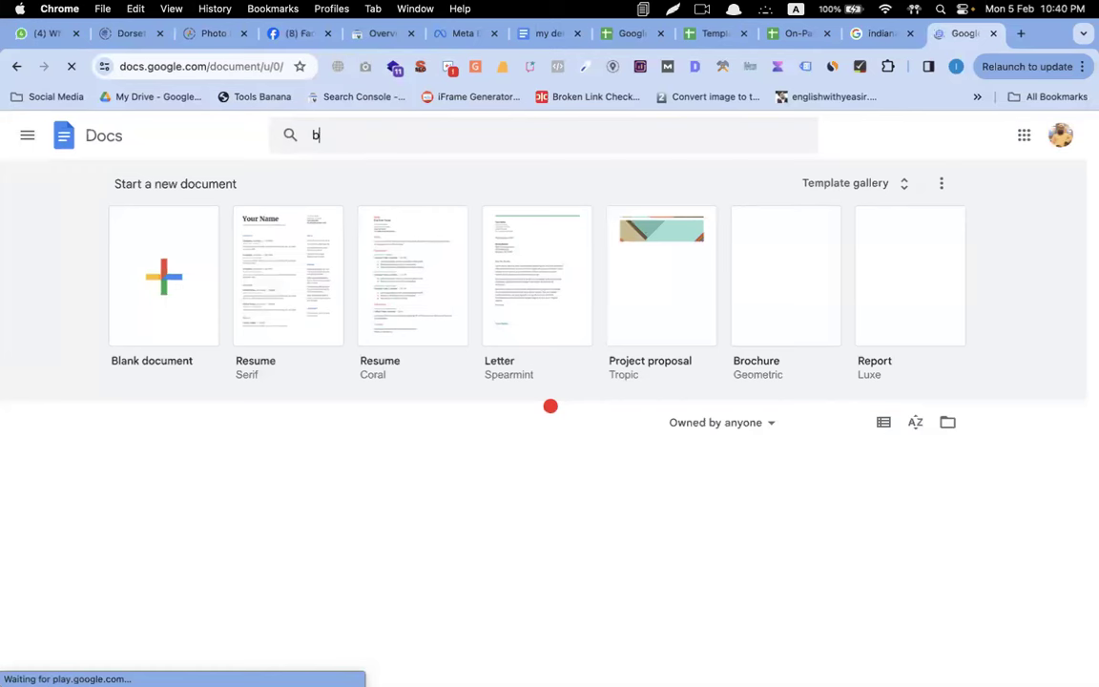
pyautogui.write('cg')
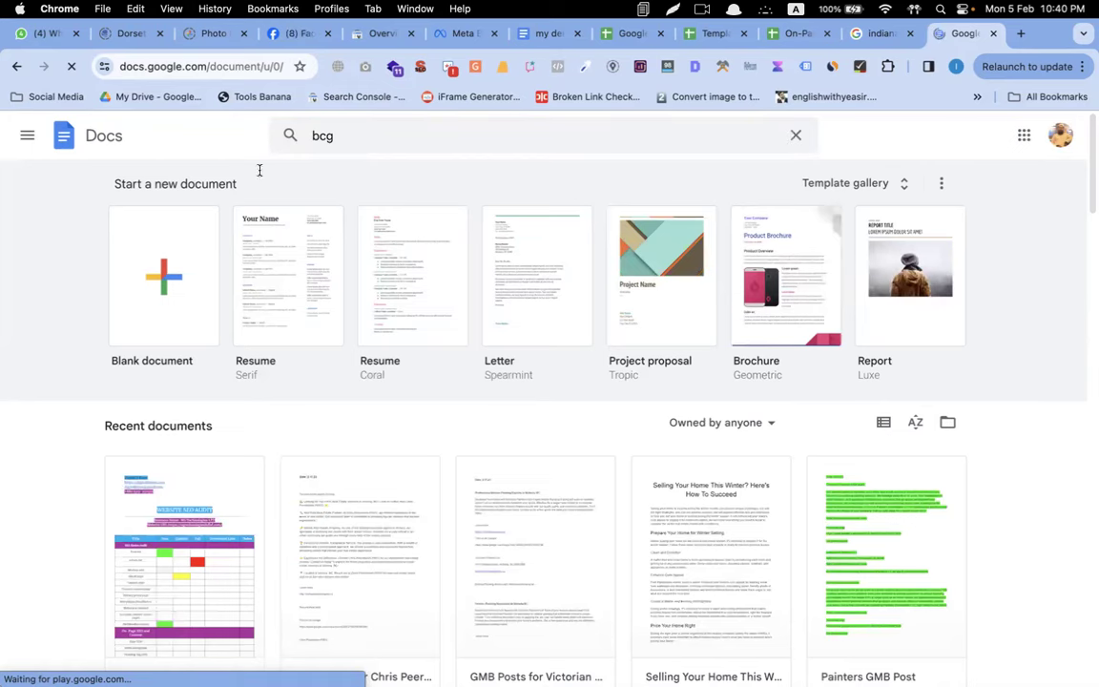
pyautogui.scroll(-3, 351, 395)
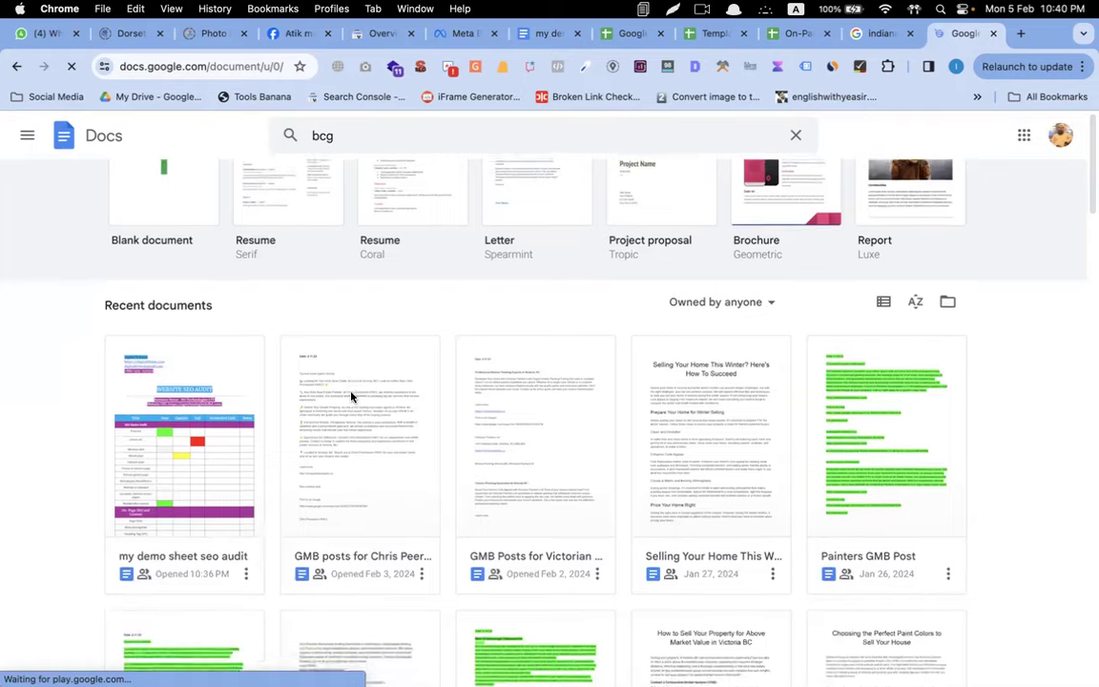
pyautogui.scroll(3, 352, 395)
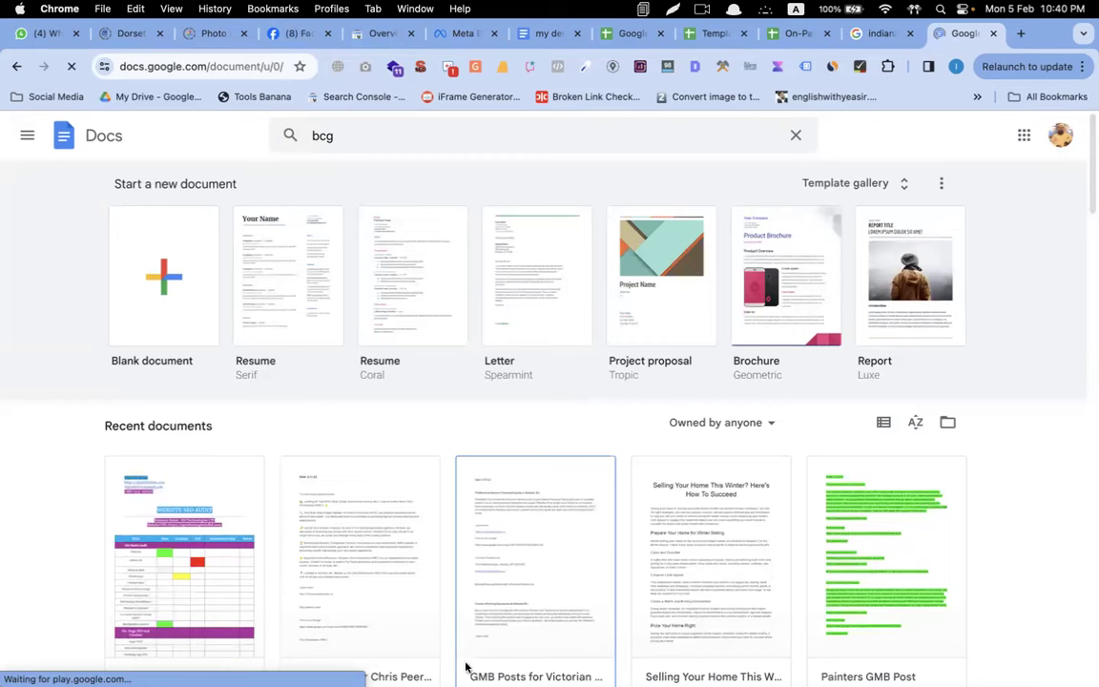
pyautogui.click(367, 136)
pyautogui.write('search')
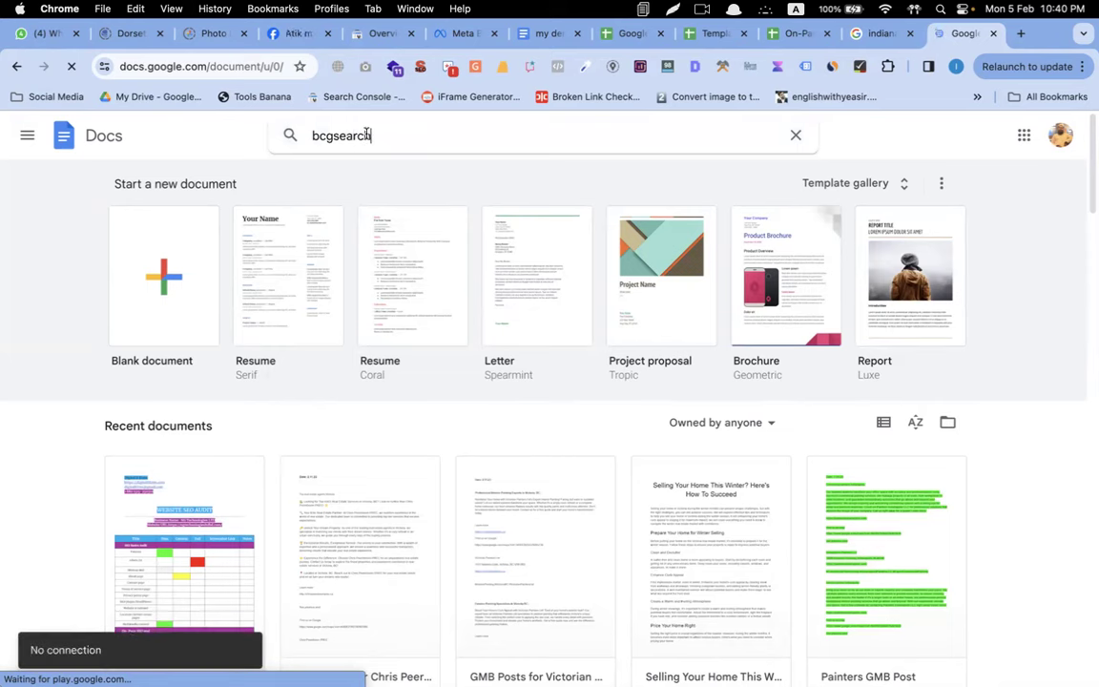
pyautogui.press('Return')
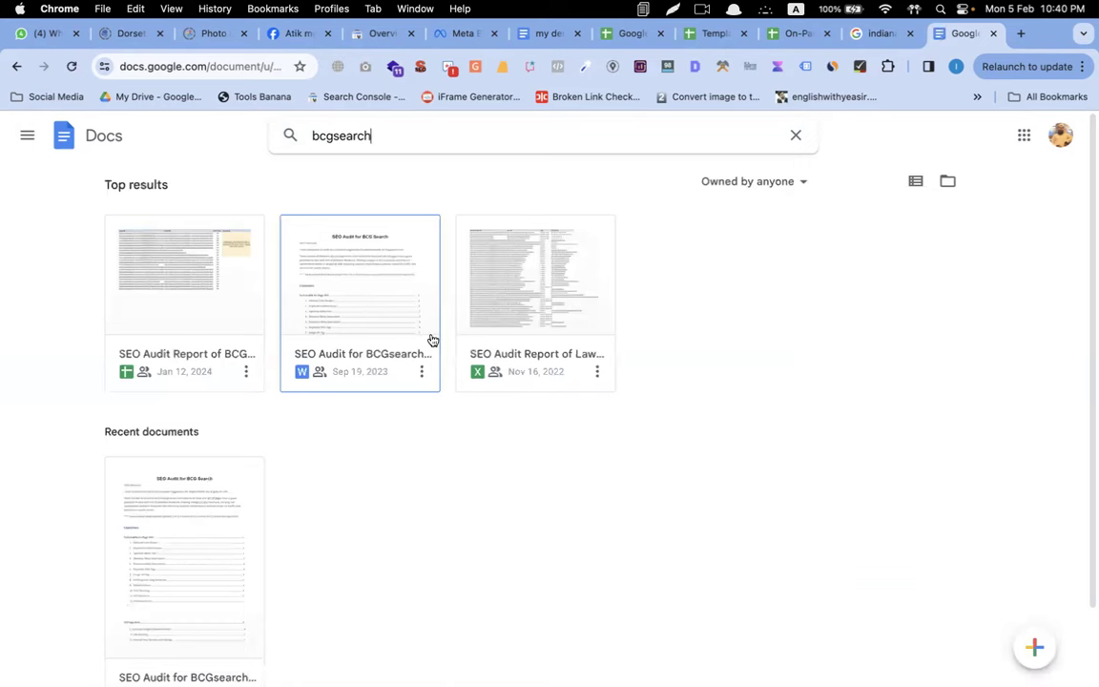
# Open the recent Word document "SEO Audit for BCGsearch" in a new tab.
pyautogui.scroll(-3, 375, 469)
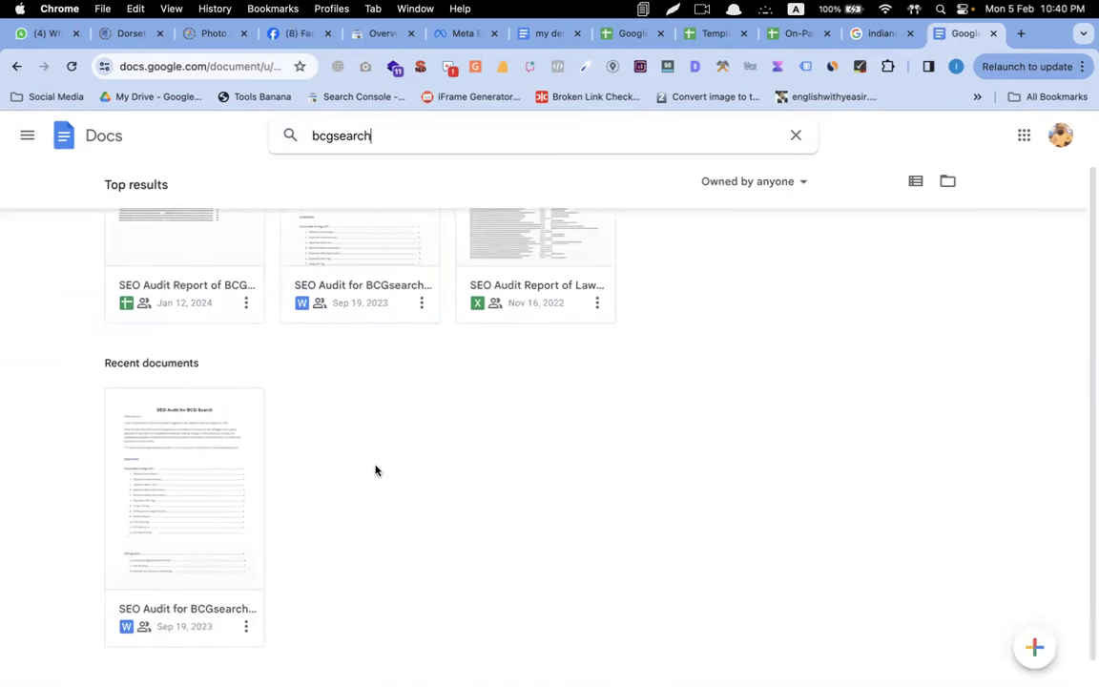
pyautogui.scroll(1, 375, 469)
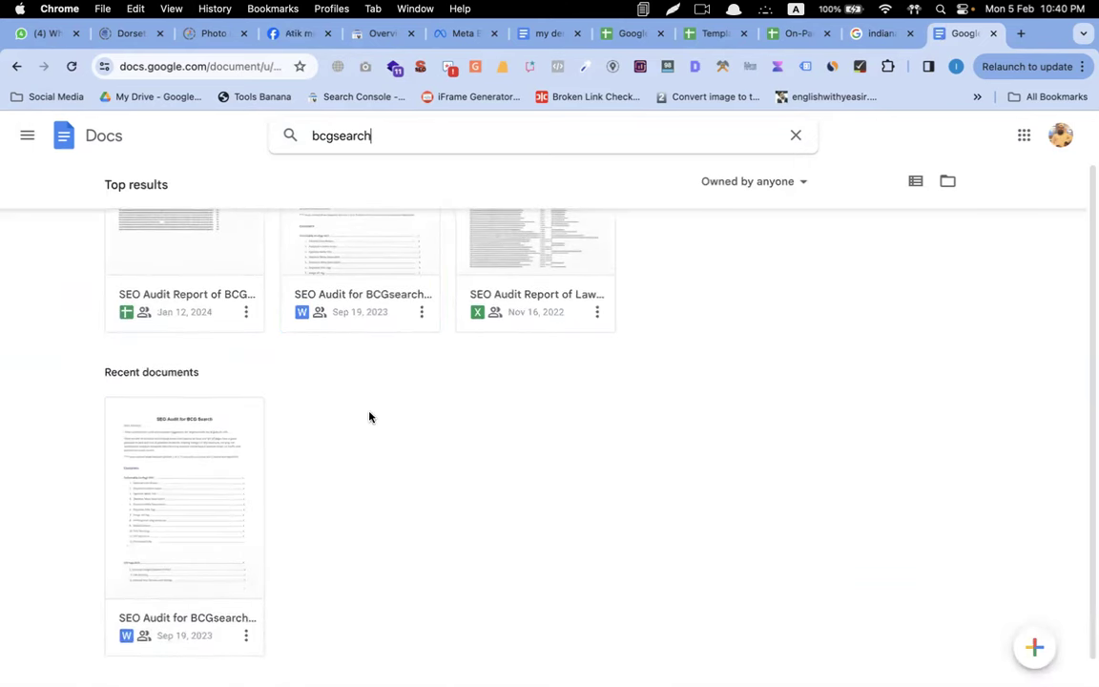
pyautogui.rightClick(214, 541)
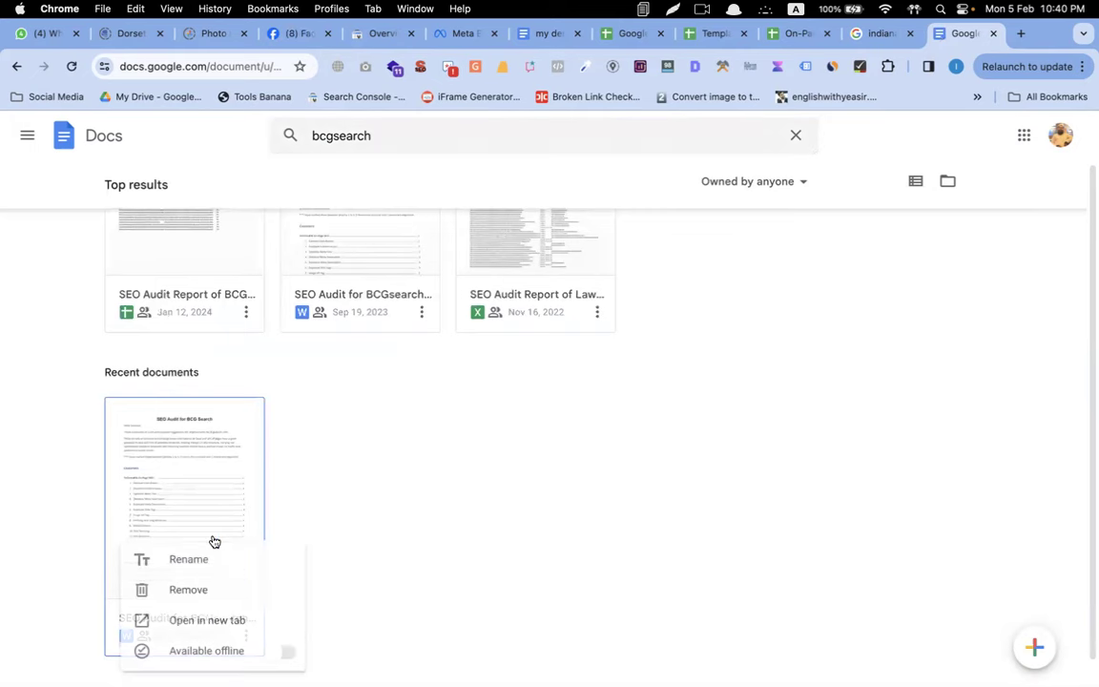
pyautogui.click(238, 622)
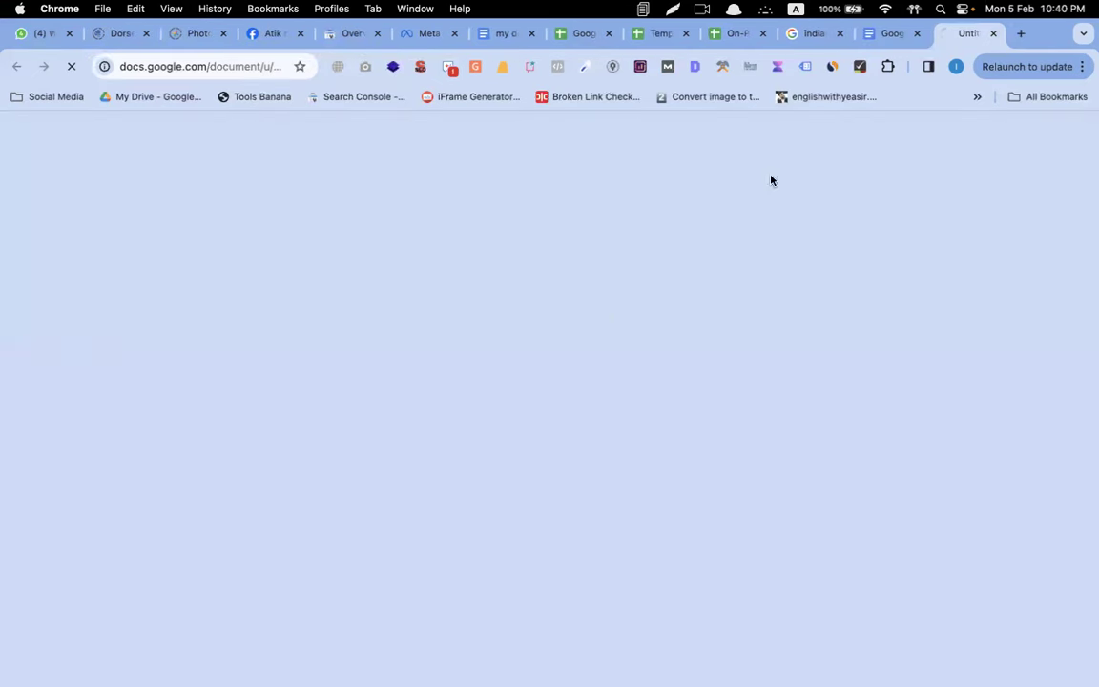
# Open the "SEO Audit Report of BCG" spreadsheet from the search results in a new tab, and switch to the "SEO Audit for BCGsearch" document.
pyautogui.click(876, 38)
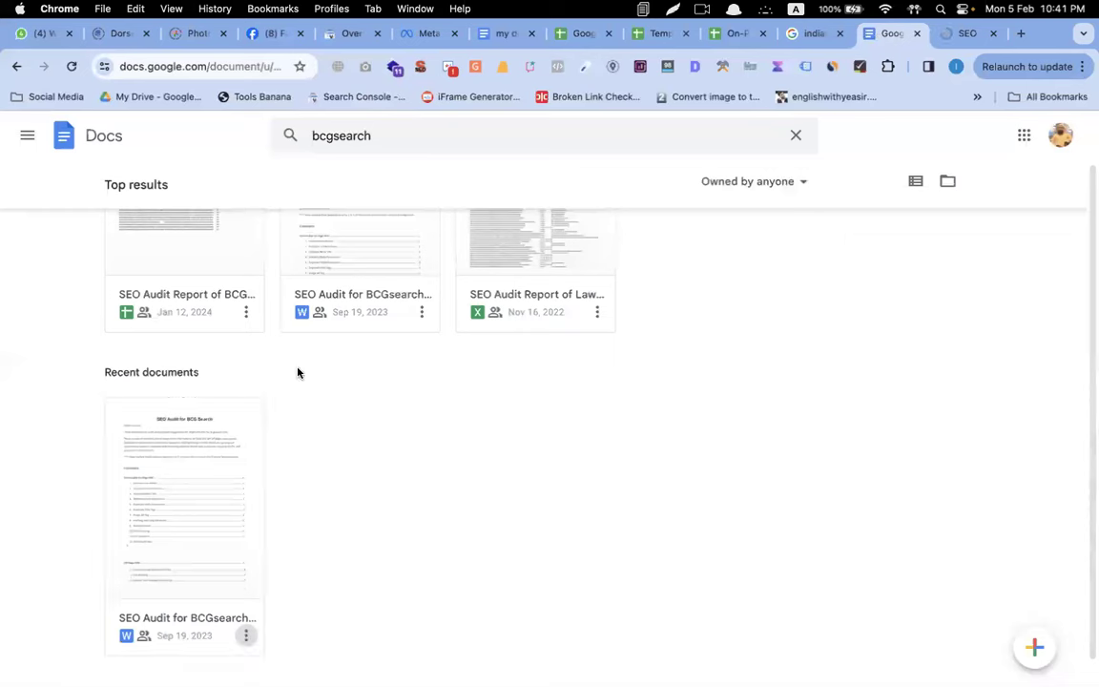
pyautogui.scroll(2, 297, 373)
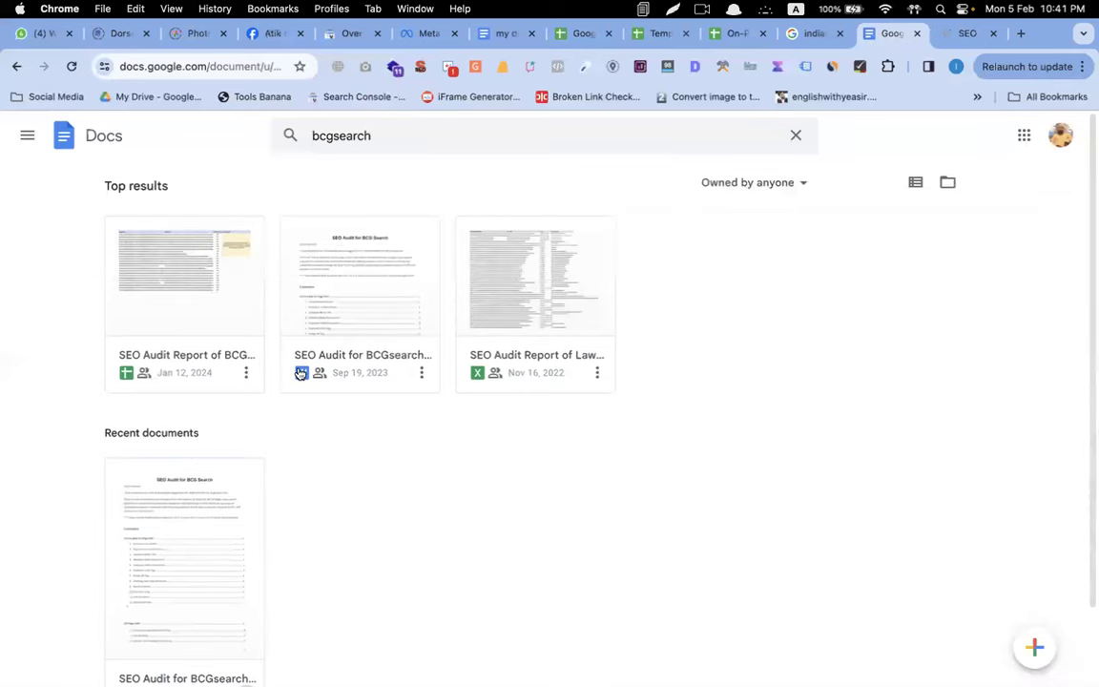
pyautogui.click(245, 372)
pyautogui.click(262, 475)
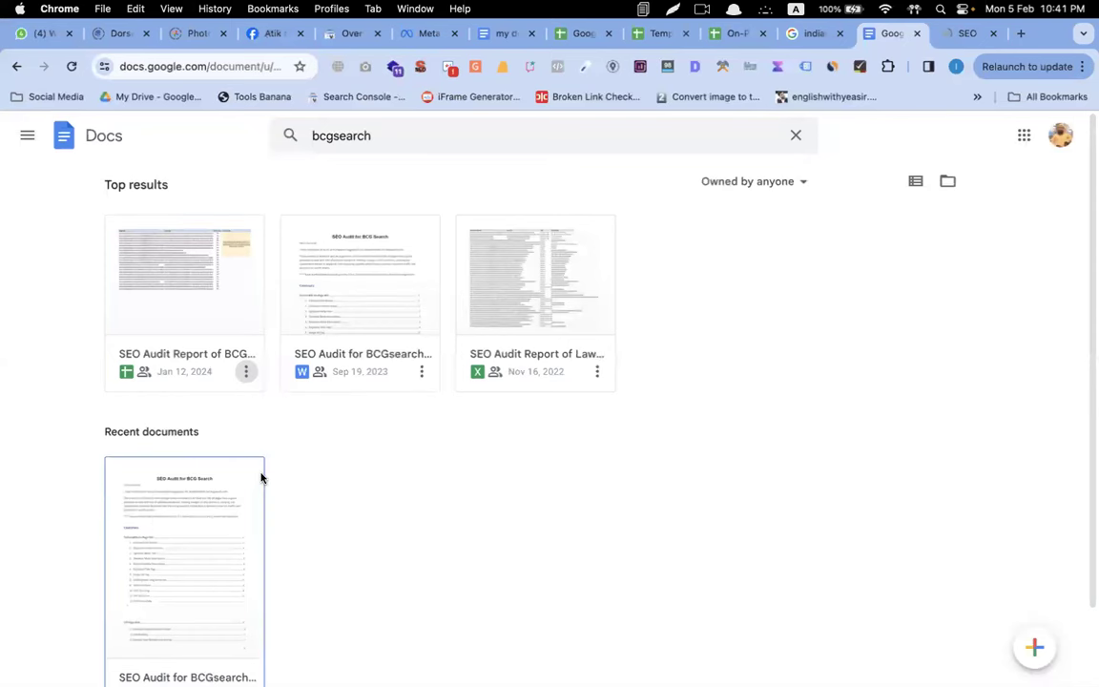
pyautogui.click(950, 40)
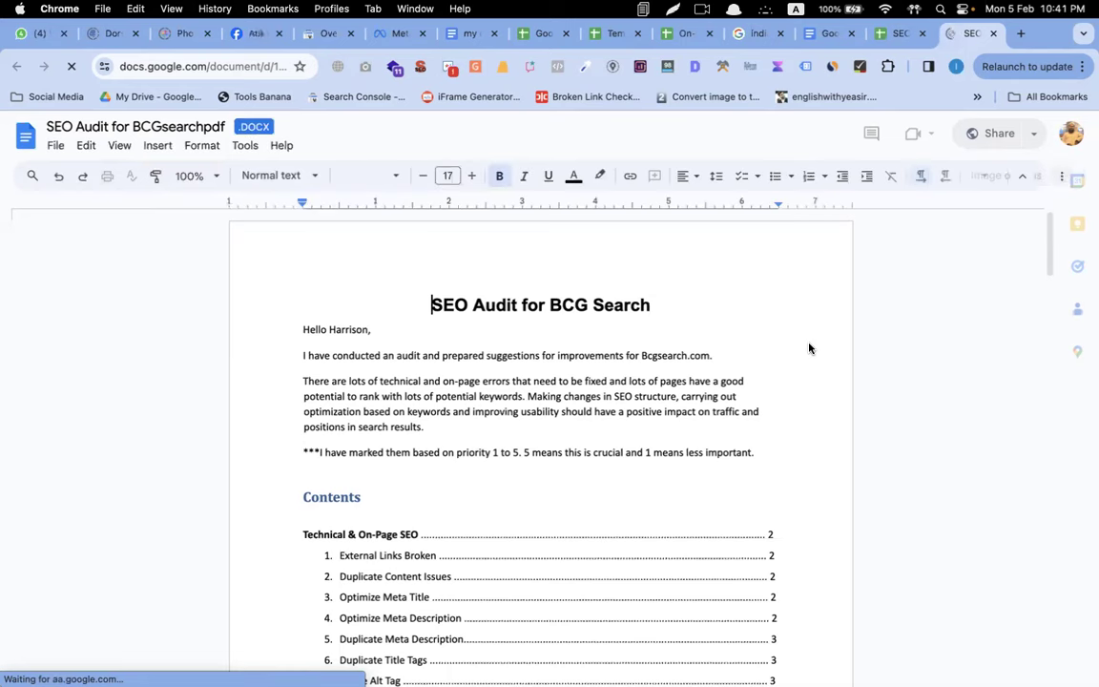
pyautogui.click(1019, 34)
pyautogui.write('s')
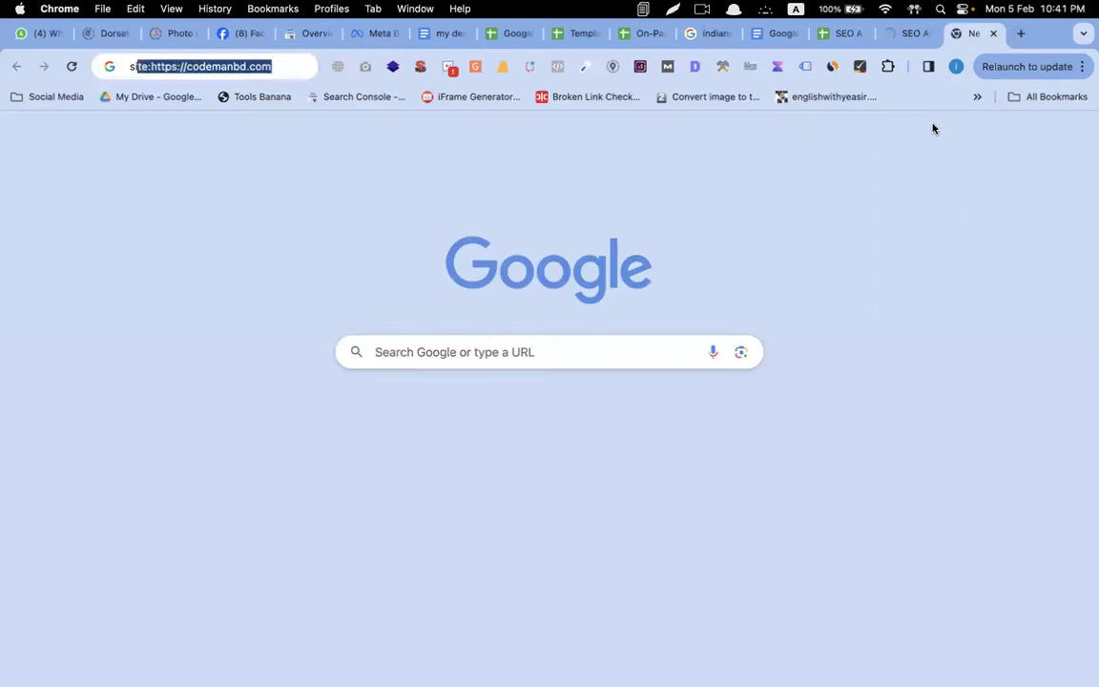
pyautogui.write('tyl')
pyautogui.press('BackSpace')
pyautogui.press('BackSpace')
pyautogui.press('BackSpace')
pyautogui.write('ite:https://')
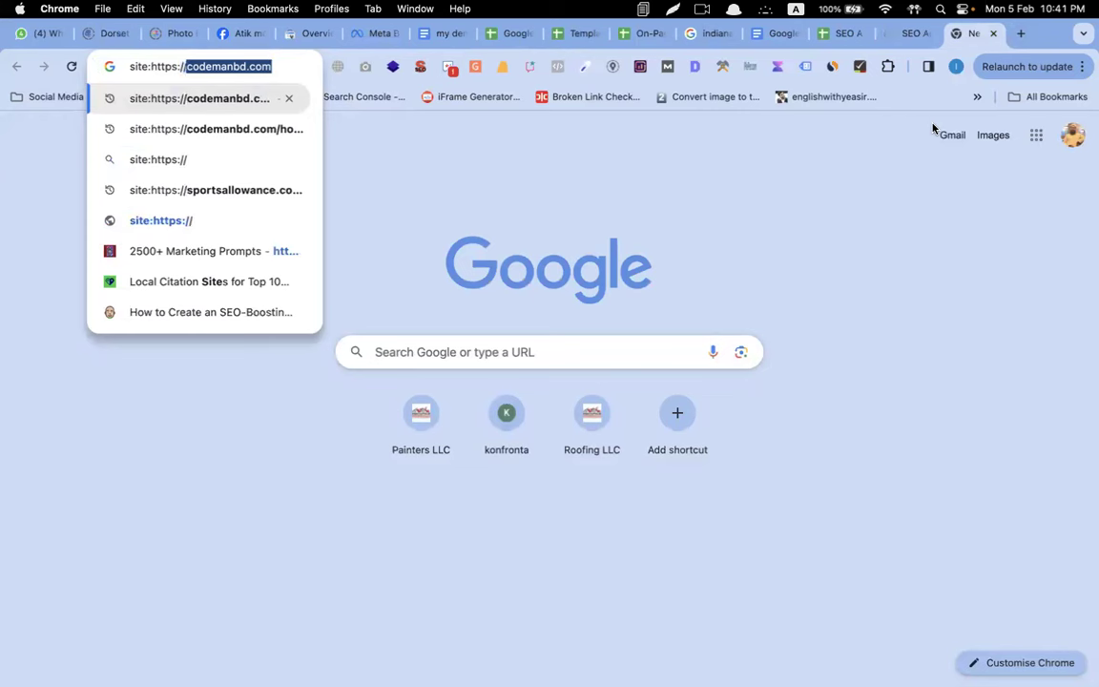
pyautogui.write('bcgse')
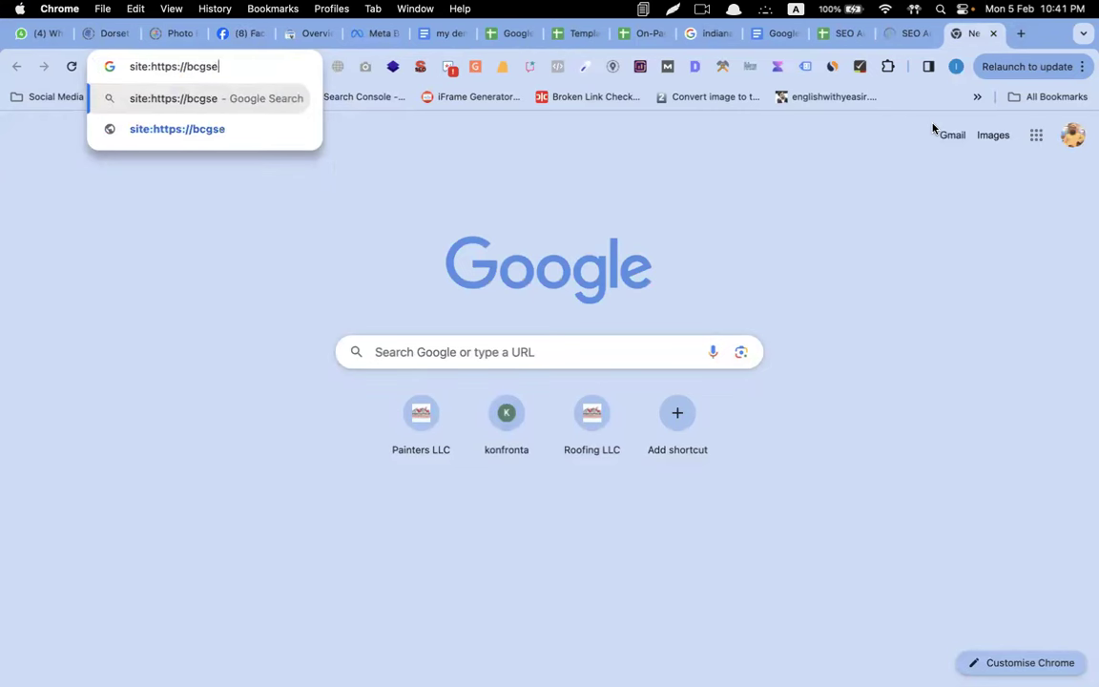
pyautogui.write('arch.com')
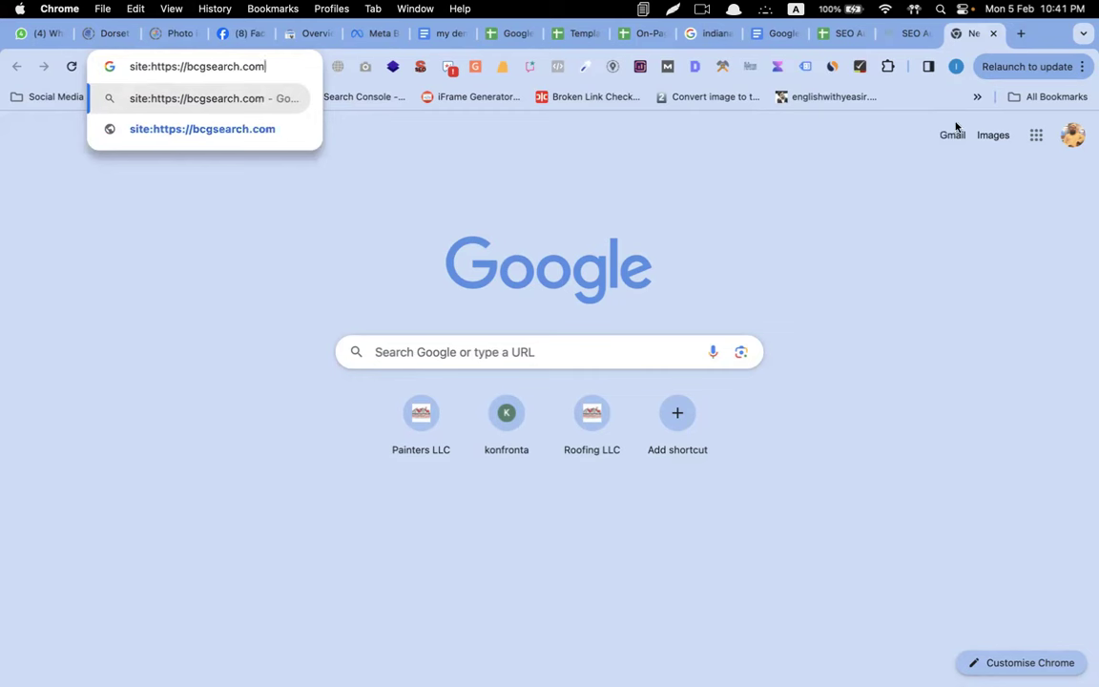
pyautogui.press('Return')
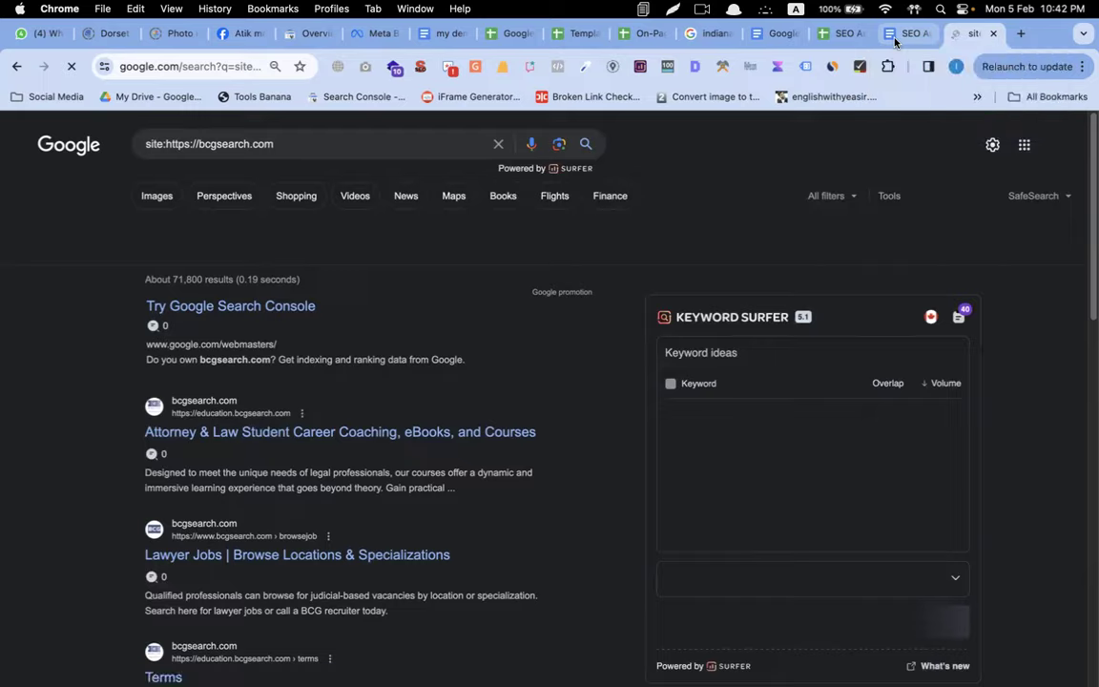
# Return to the BCG Search audit document and read its introduction, 1 to 5 priority note and Technical & On-Page SEO contents.
pyautogui.click(895, 42)
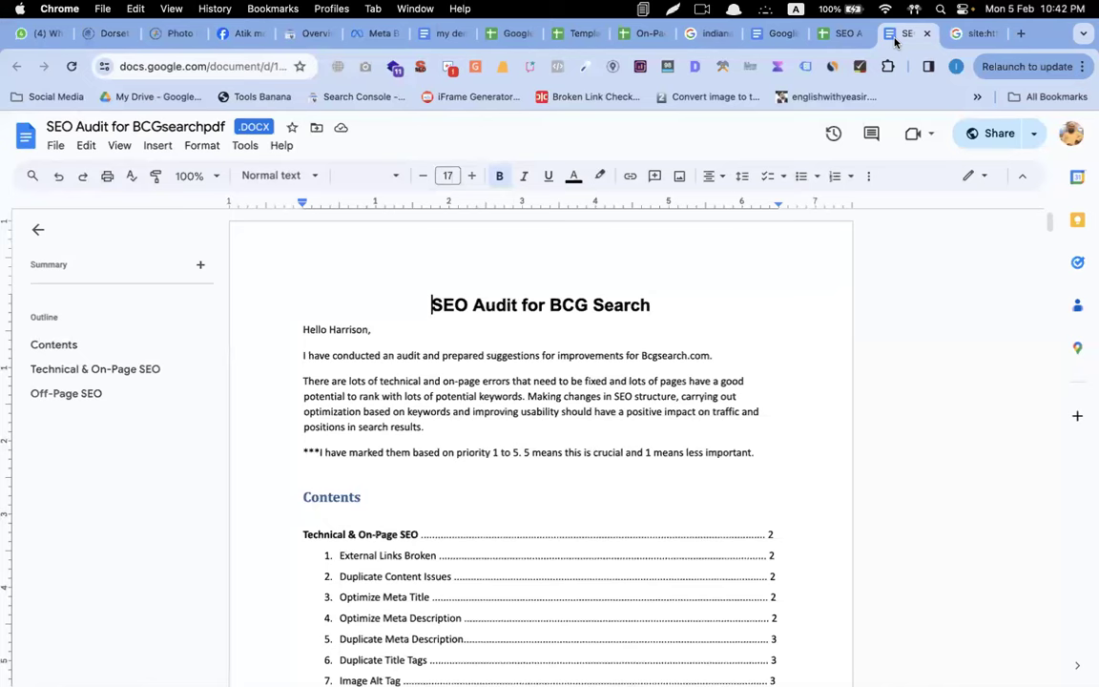
pyautogui.scroll(-2, 522, 342)
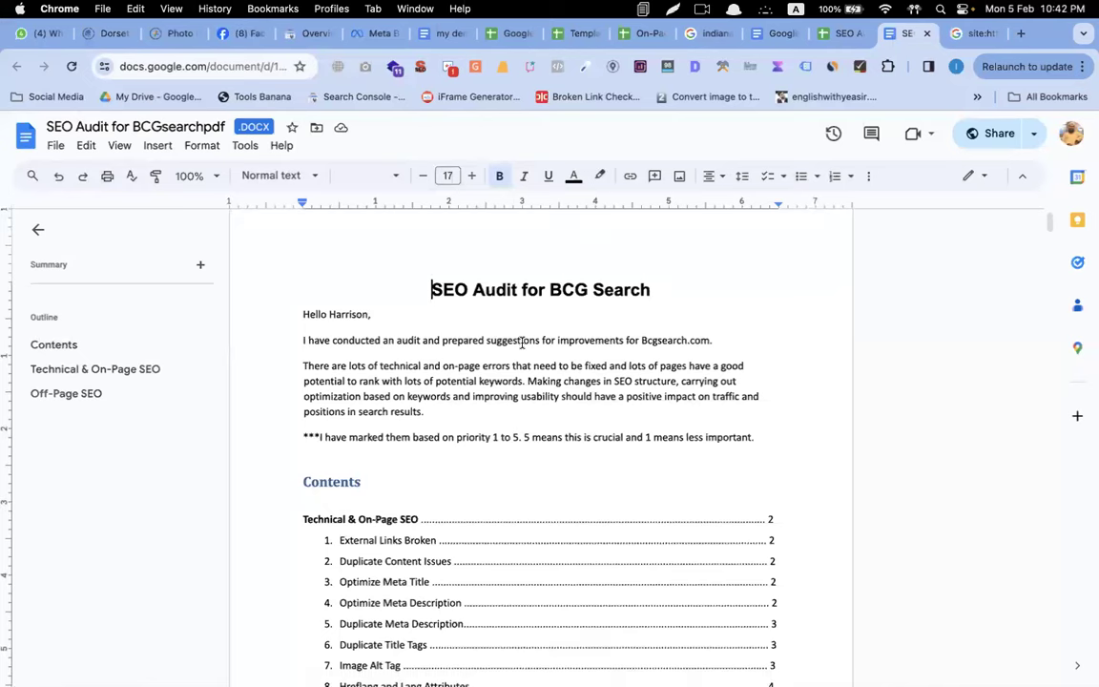
pyautogui.scroll(2, 522, 342)
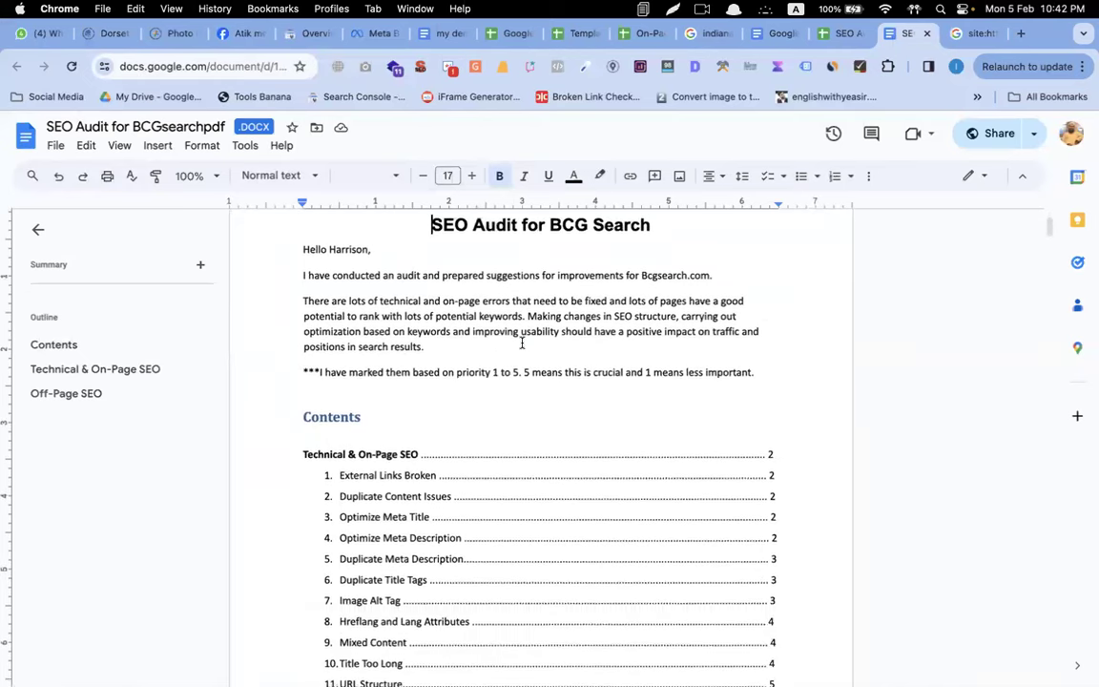
pyautogui.scroll(-2, 522, 341)
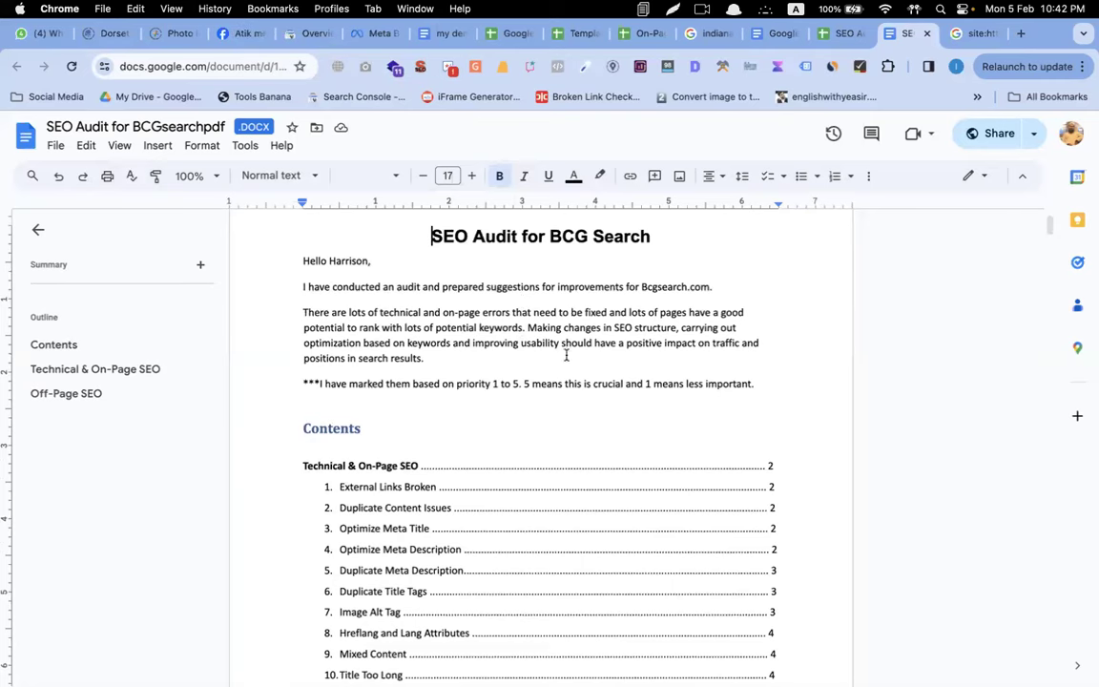
pyautogui.scroll(-2, 314, 372)
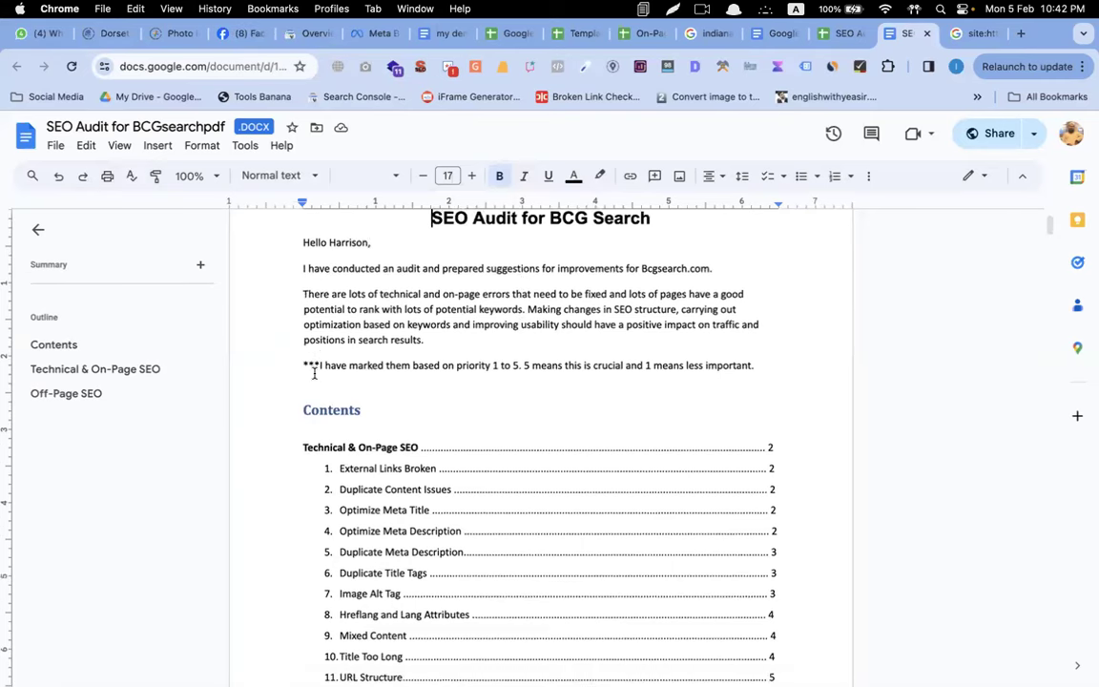
pyautogui.scroll(4, 314, 372)
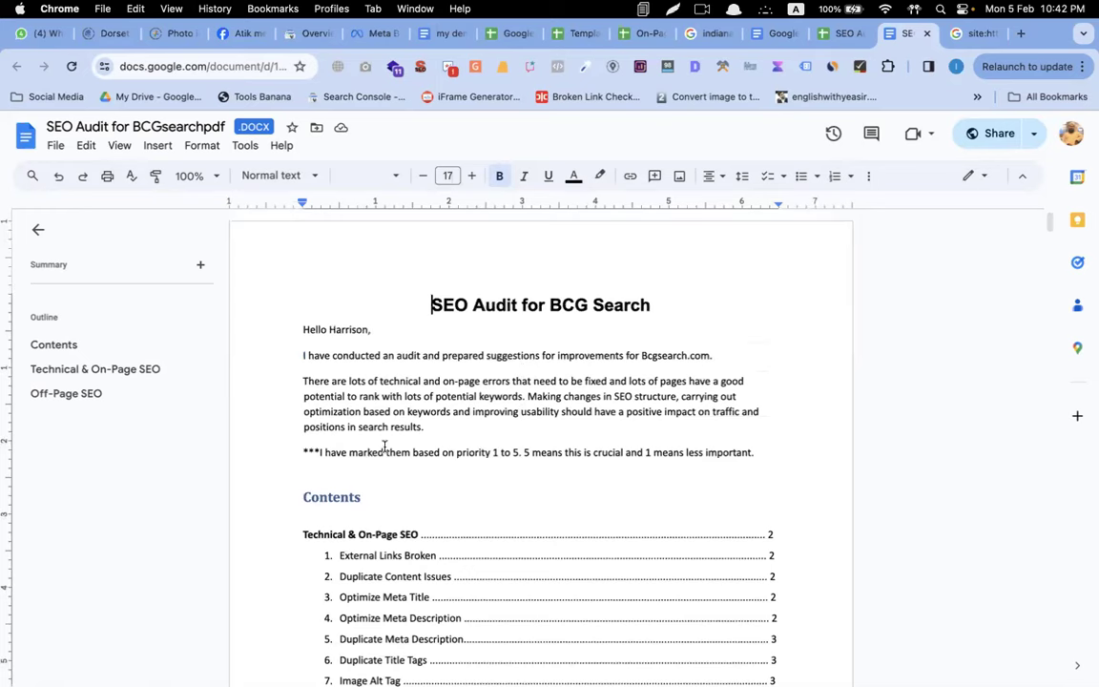
pyautogui.scroll(-2, 387, 459)
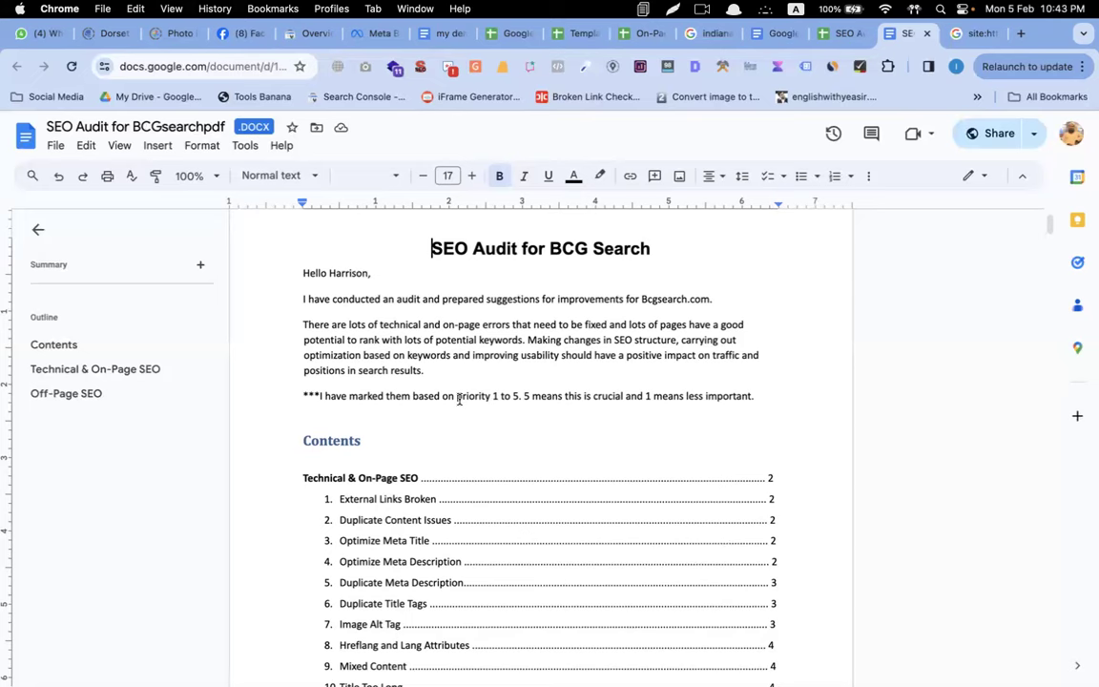
# Change contents entry 7 to "Image Alt Tag Missing" and adjust its dotted leader so the page number fits on the same line.
pyautogui.scroll(-3, 459, 400)
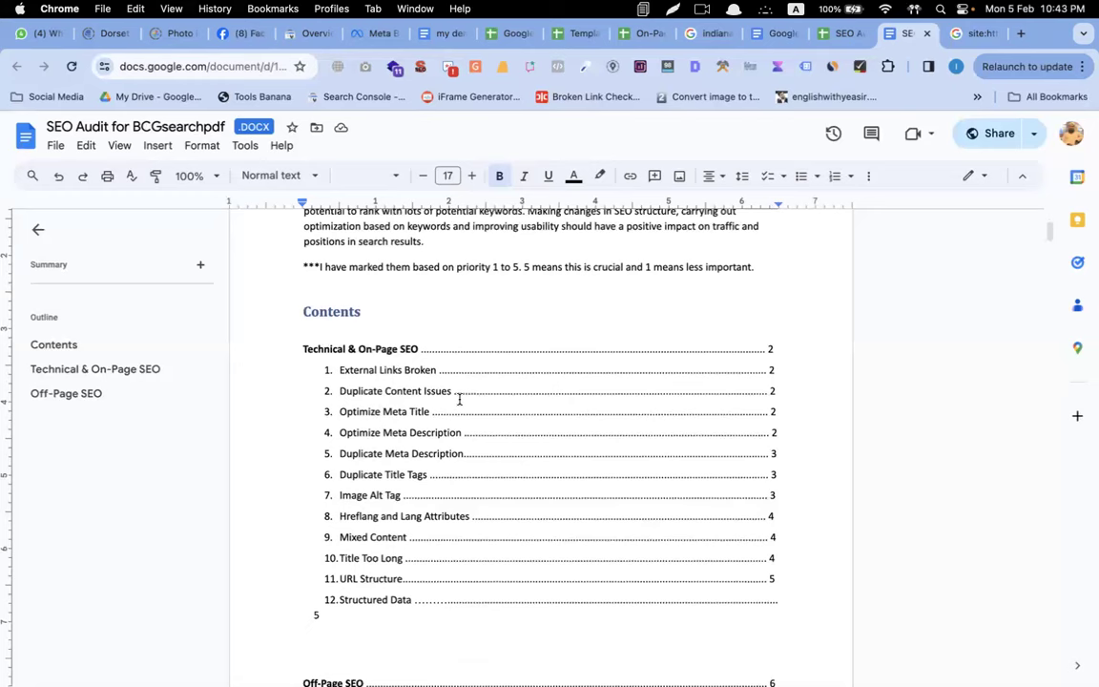
pyautogui.scroll(-2, 459, 400)
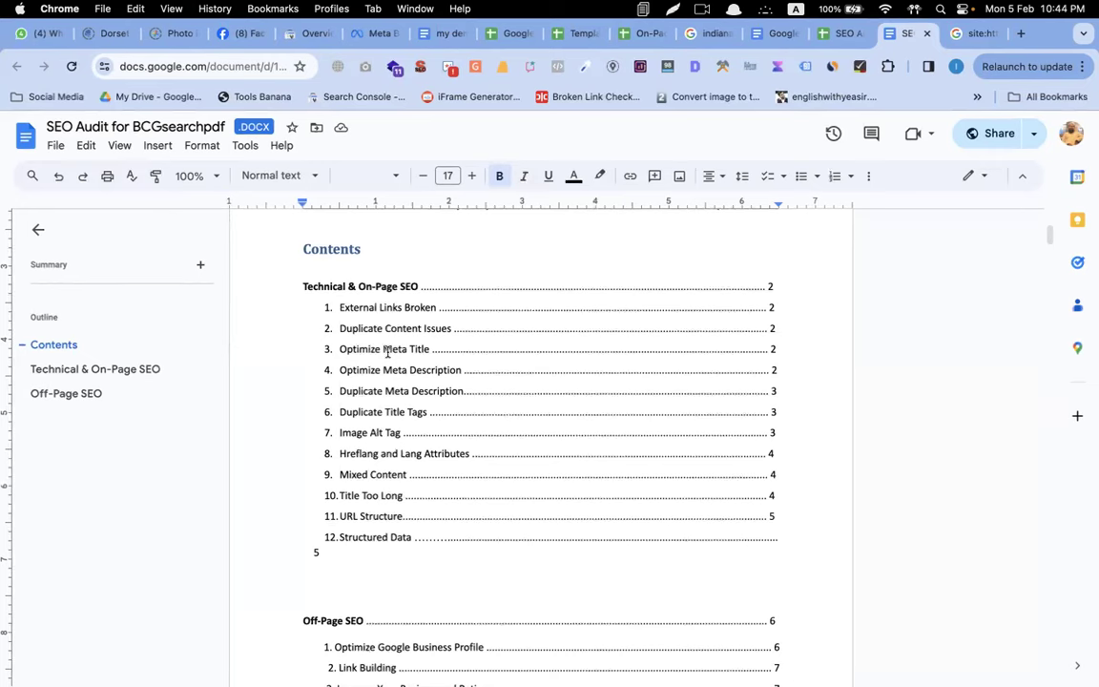
pyautogui.scroll(-2, 388, 352)
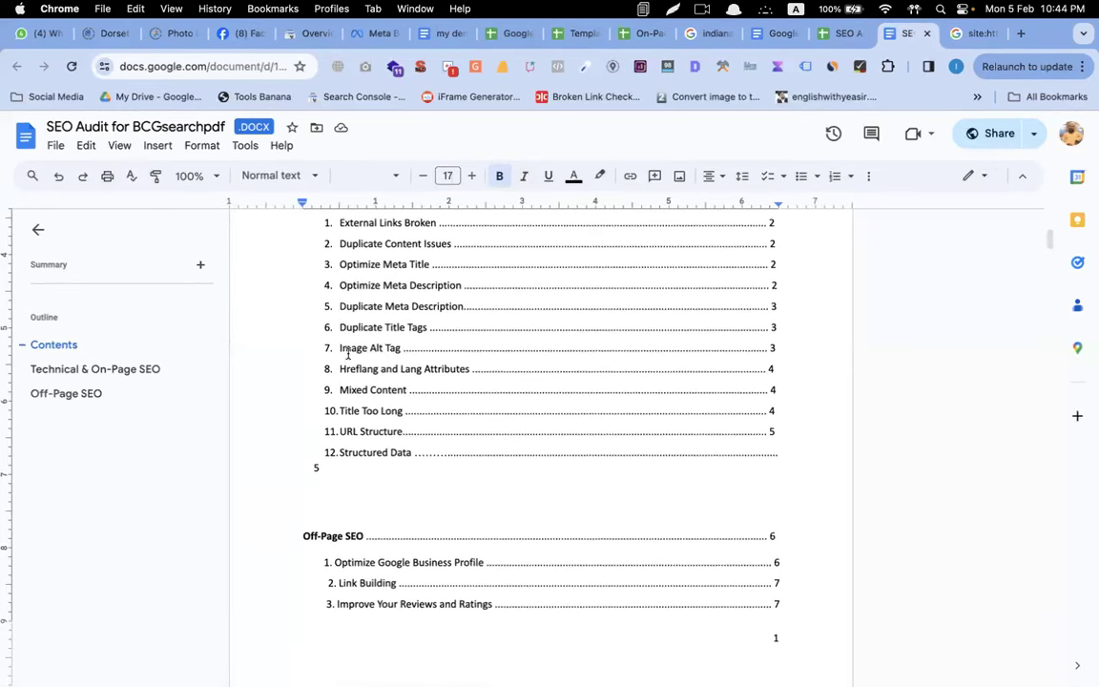
pyautogui.click(400, 349)
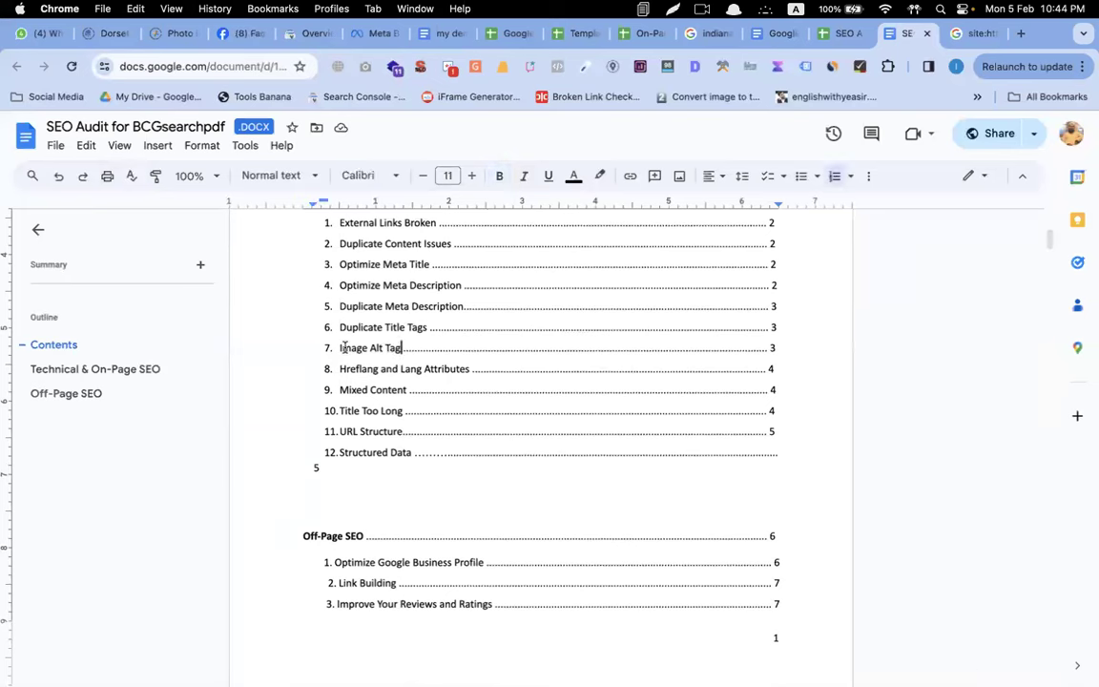
pyautogui.write('Missing')
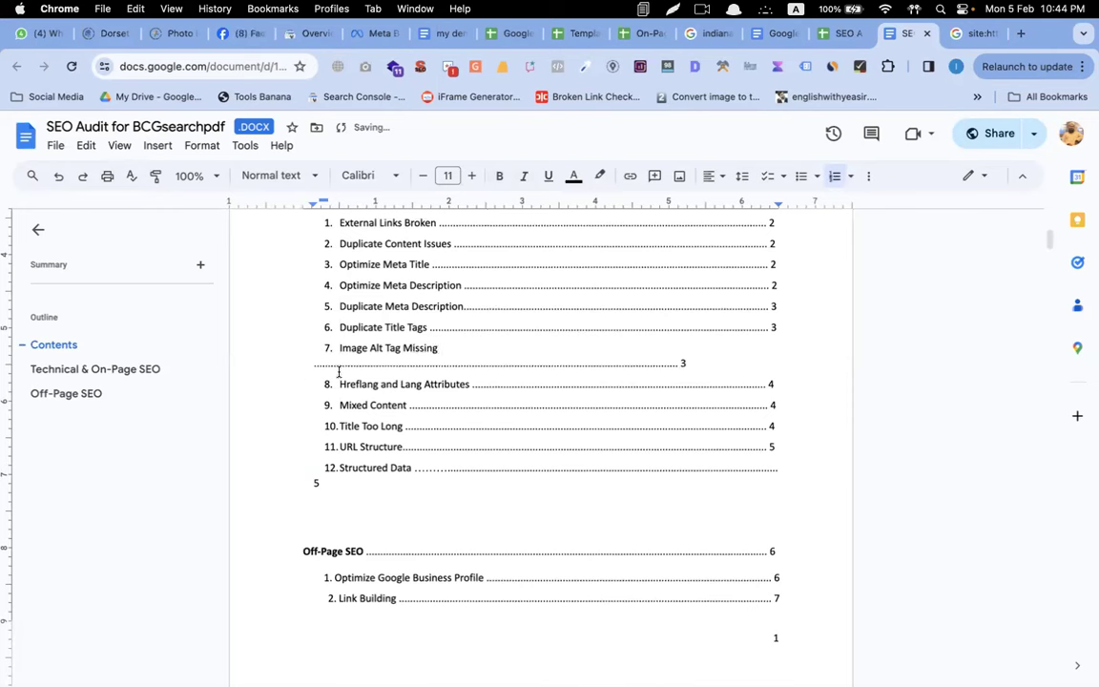
pyautogui.press('BackSpace')
pyautogui.press('BackSpace')
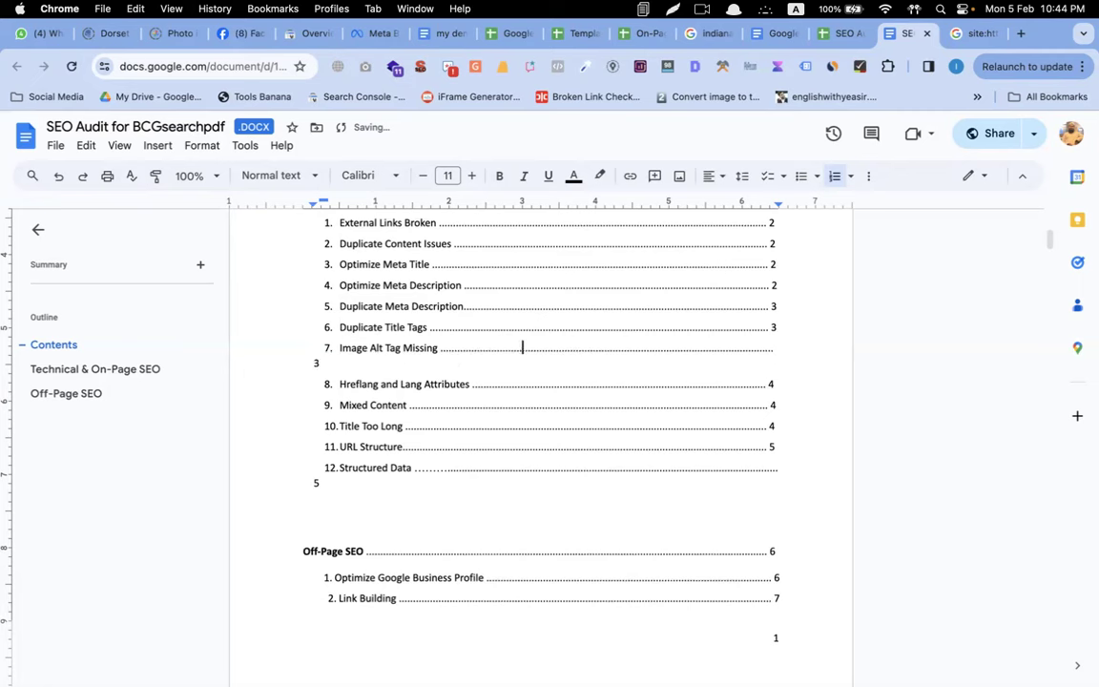
pyautogui.write('.')
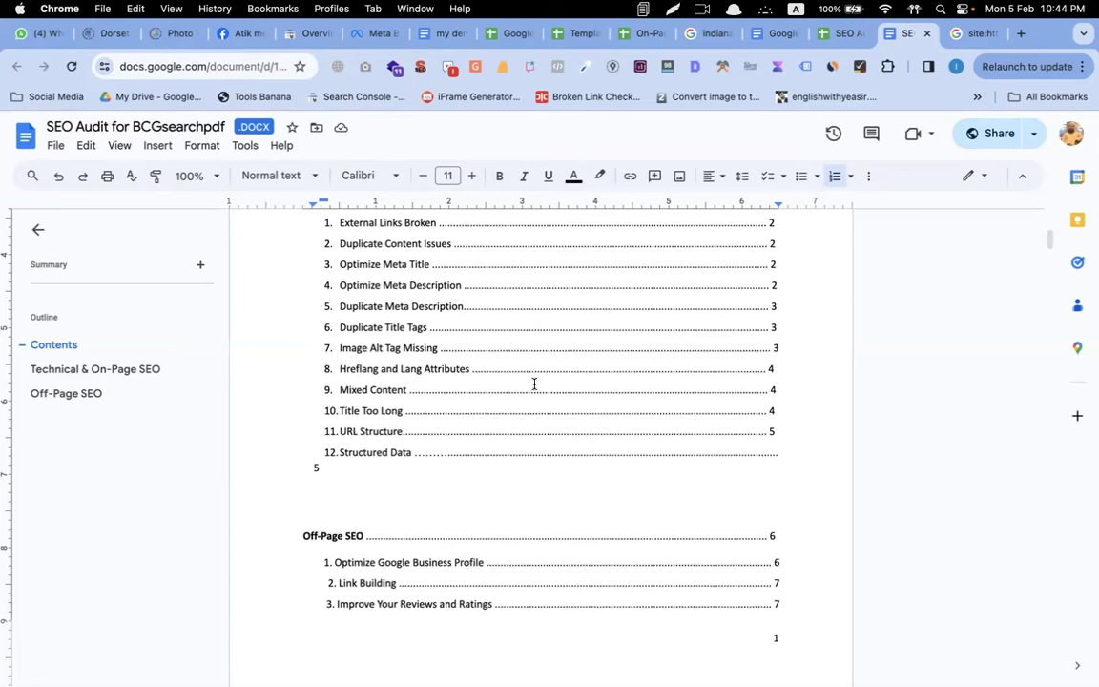
# Review the rest of the contents list, from the Technical & On-Page SEO entries through the Off-Page SEO items.
pyautogui.scroll(-2, 532, 374)
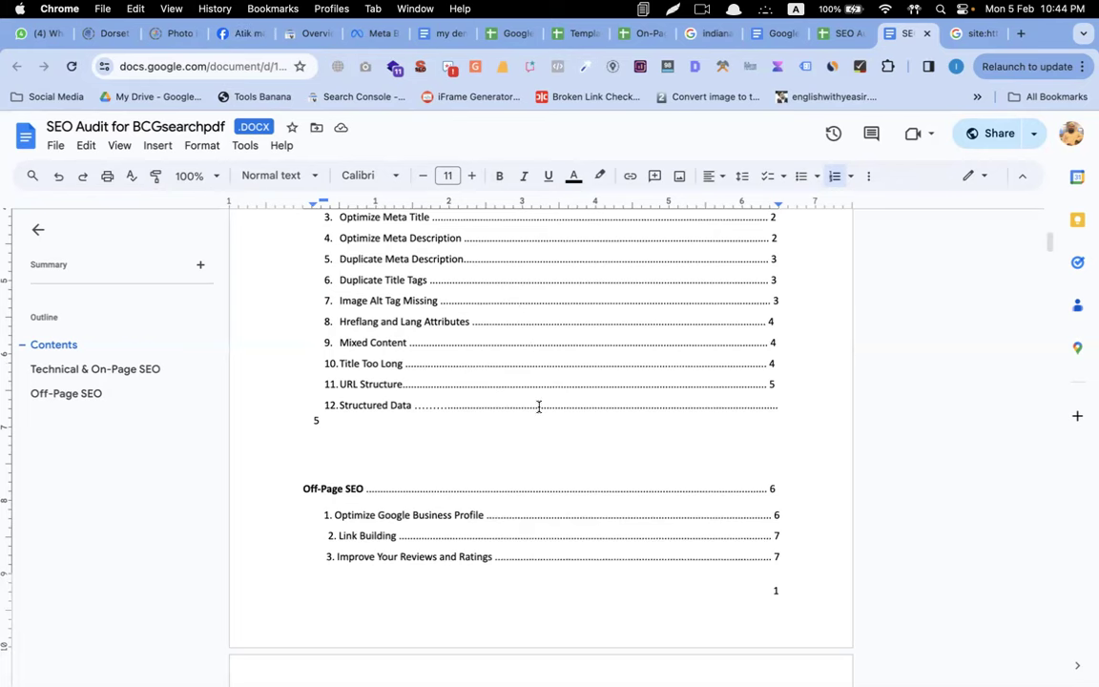
pyautogui.scroll(-3, 539, 407)
pyautogui.scroll(5, 539, 407)
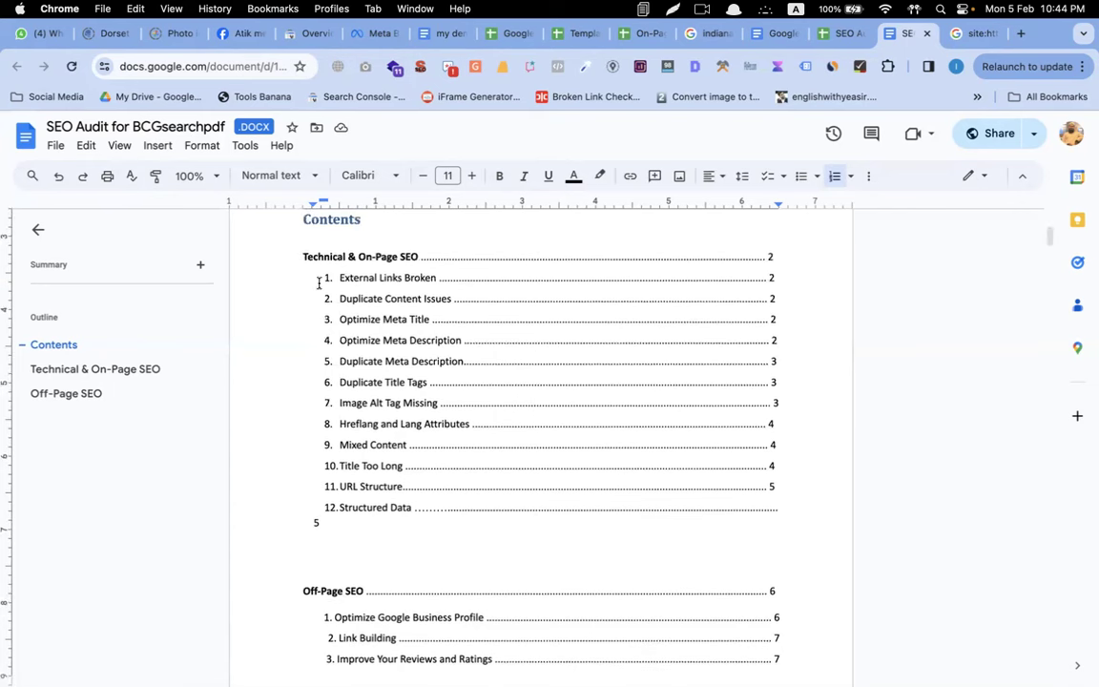
pyautogui.scroll(-4, 362, 452)
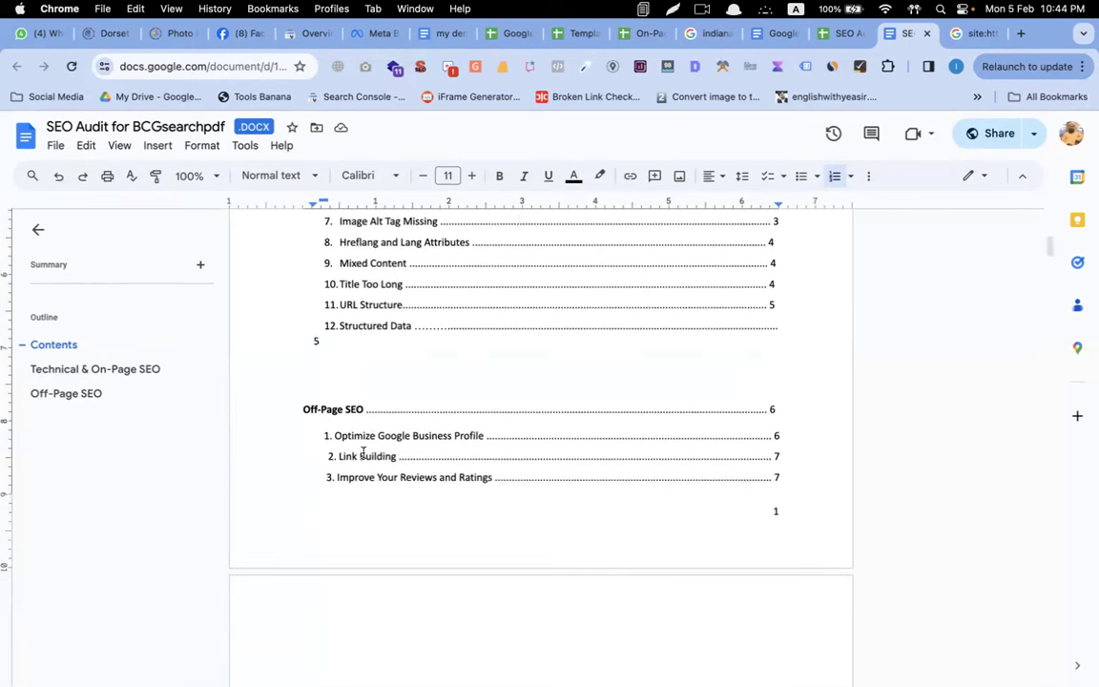
pyautogui.scroll(-1, 404, 458)
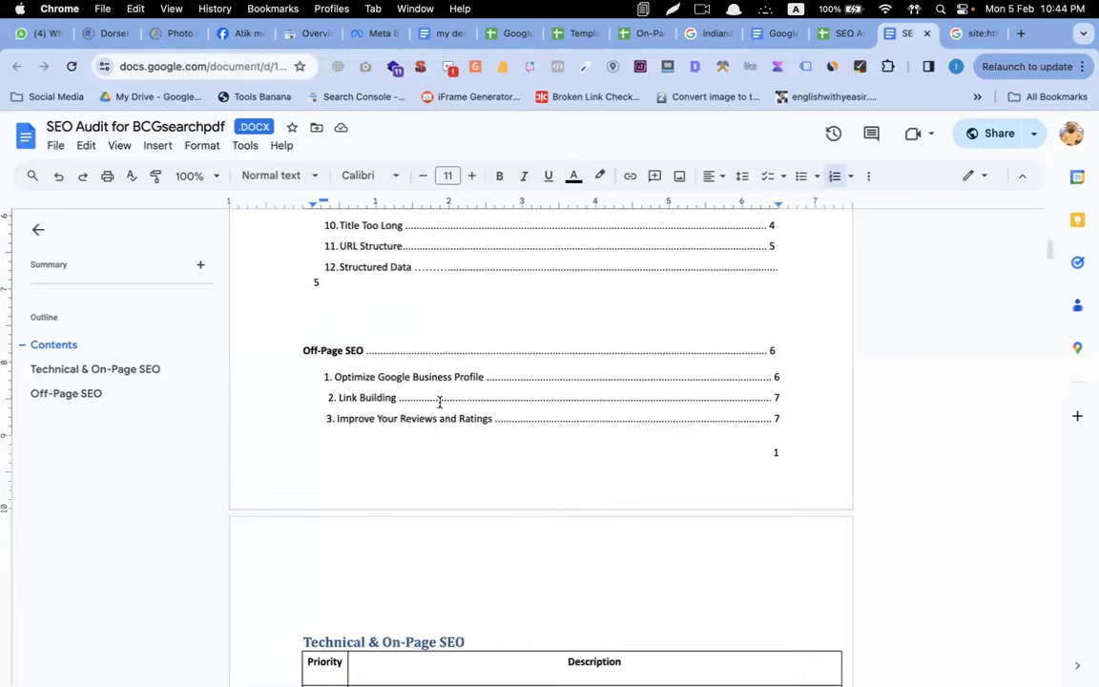
pyautogui.scroll(-2, 440, 400)
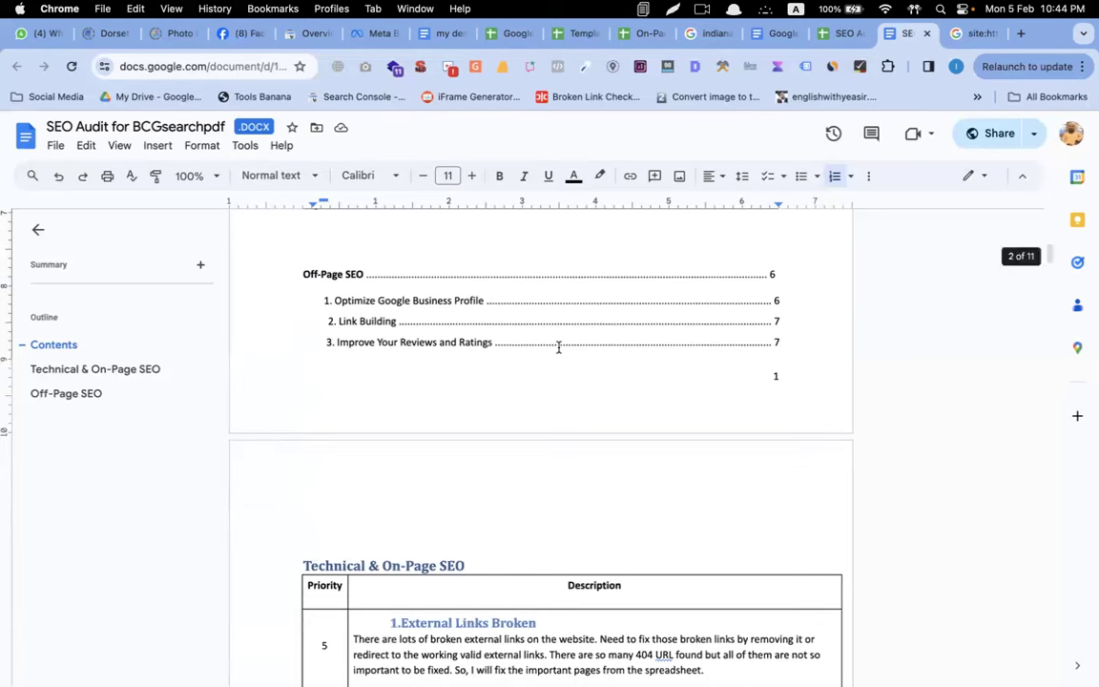
# Correct "404 URL" to "404 URLs" in the External Links Broken description of the Technical & On-Page SEO table.
pyautogui.scroll(-4, 558, 347)
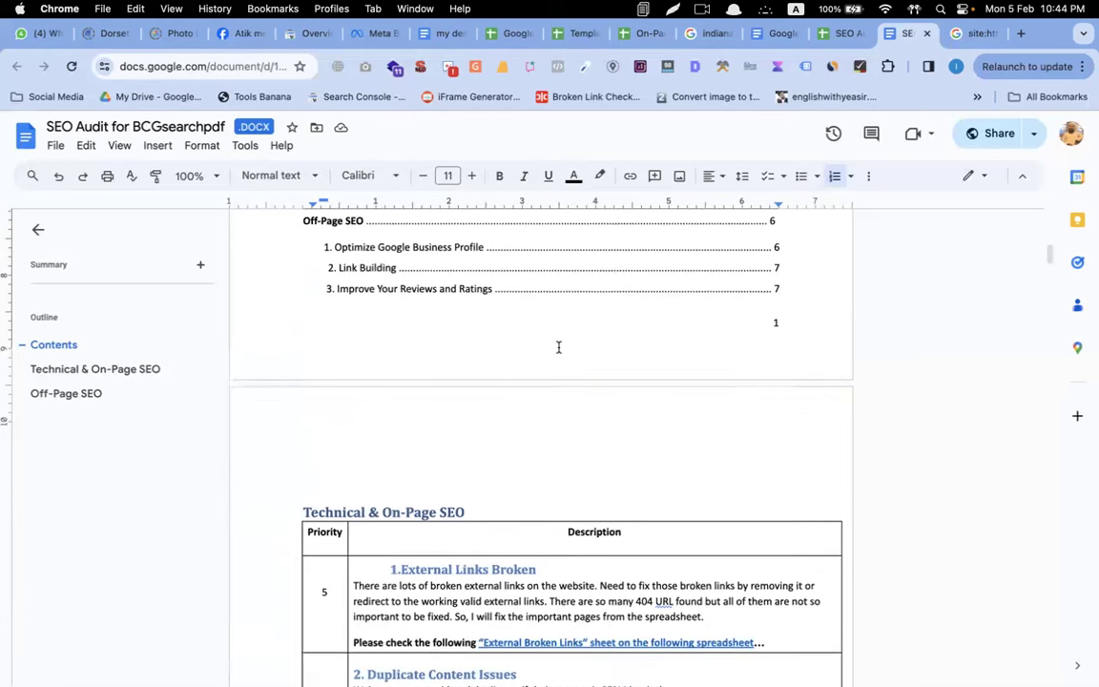
pyautogui.scroll(-2, 558, 347)
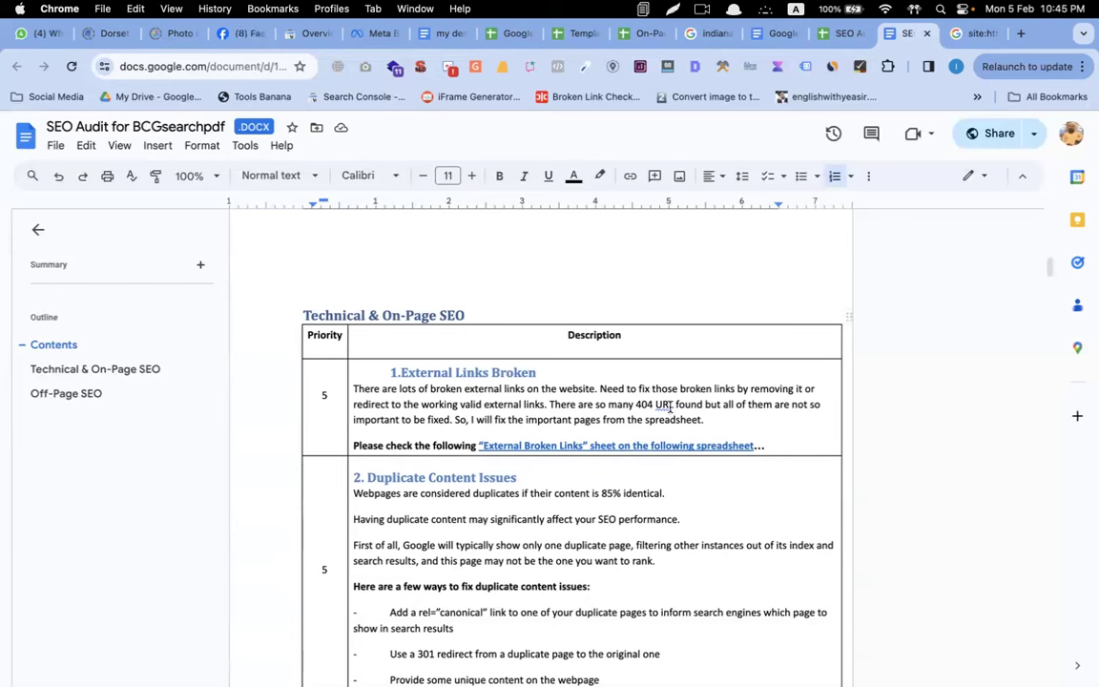
pyautogui.click(671, 407)
pyautogui.click(679, 388)
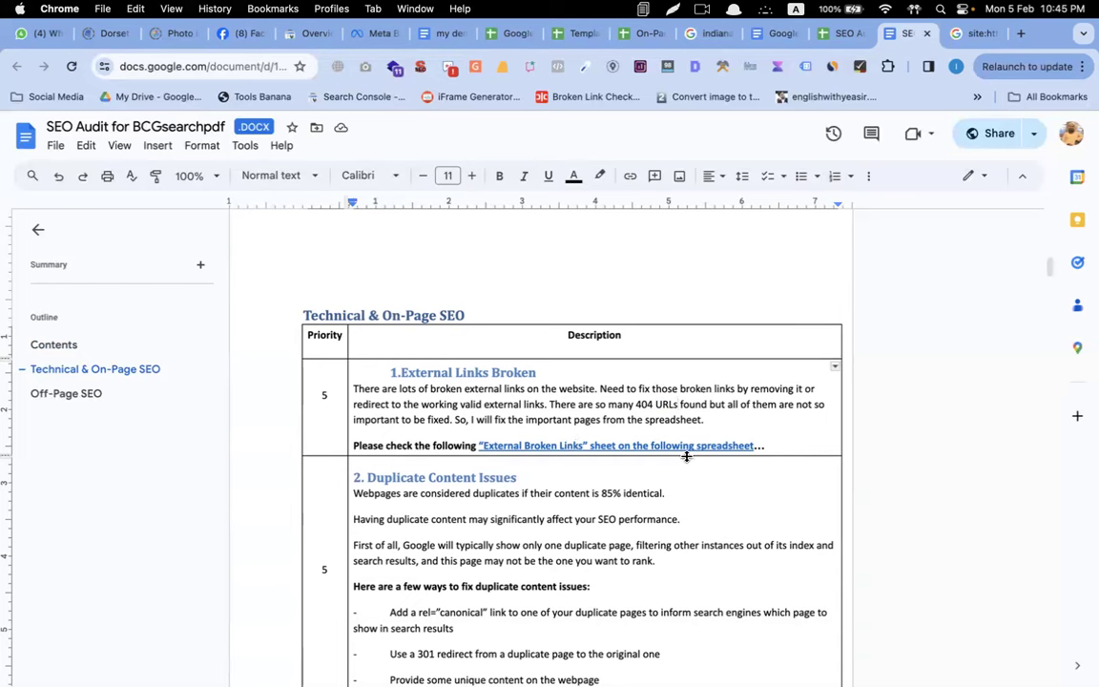
# Preview the "External Broken Links" link, and review that sheet's page URLs, link URLs and HTTP codes in the SEO Audit Report of BCGSearch spreadsheet.
pyautogui.click(611, 446)
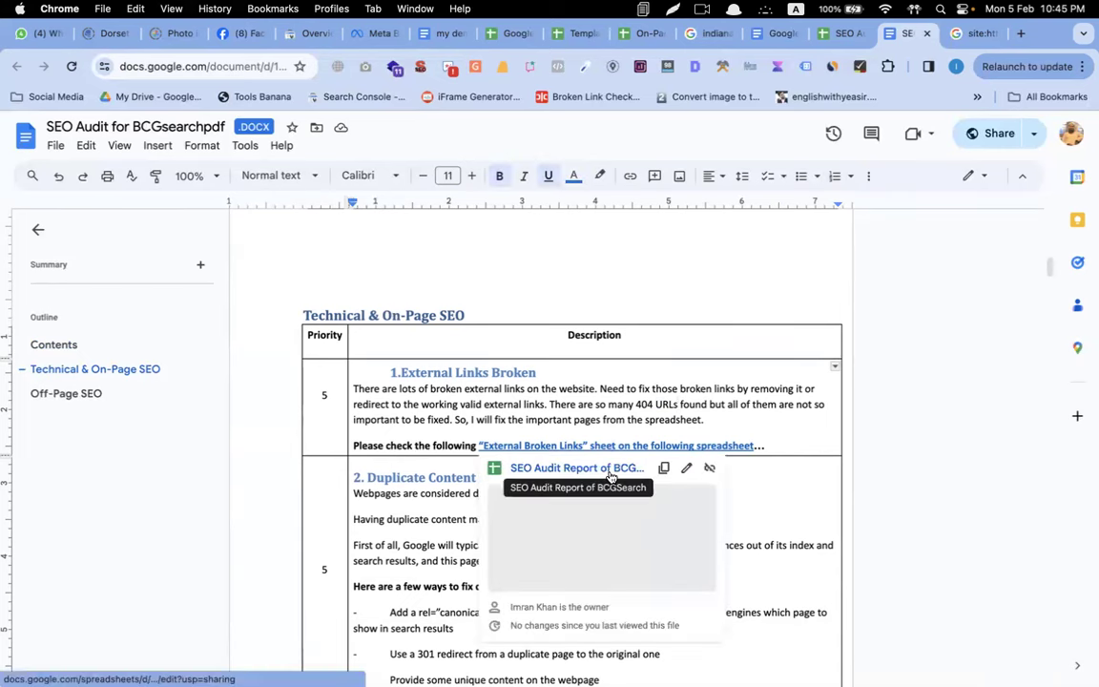
pyautogui.click(839, 43)
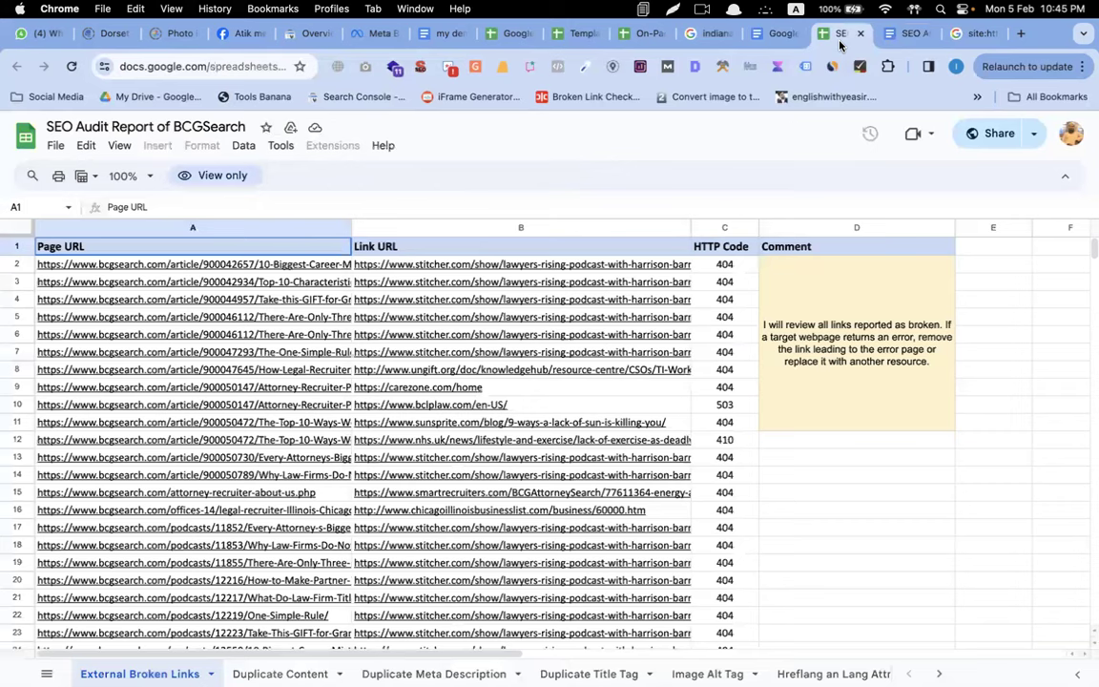
pyautogui.moveTo(143, 633)
pyautogui.scroll(-5, 332, 463)
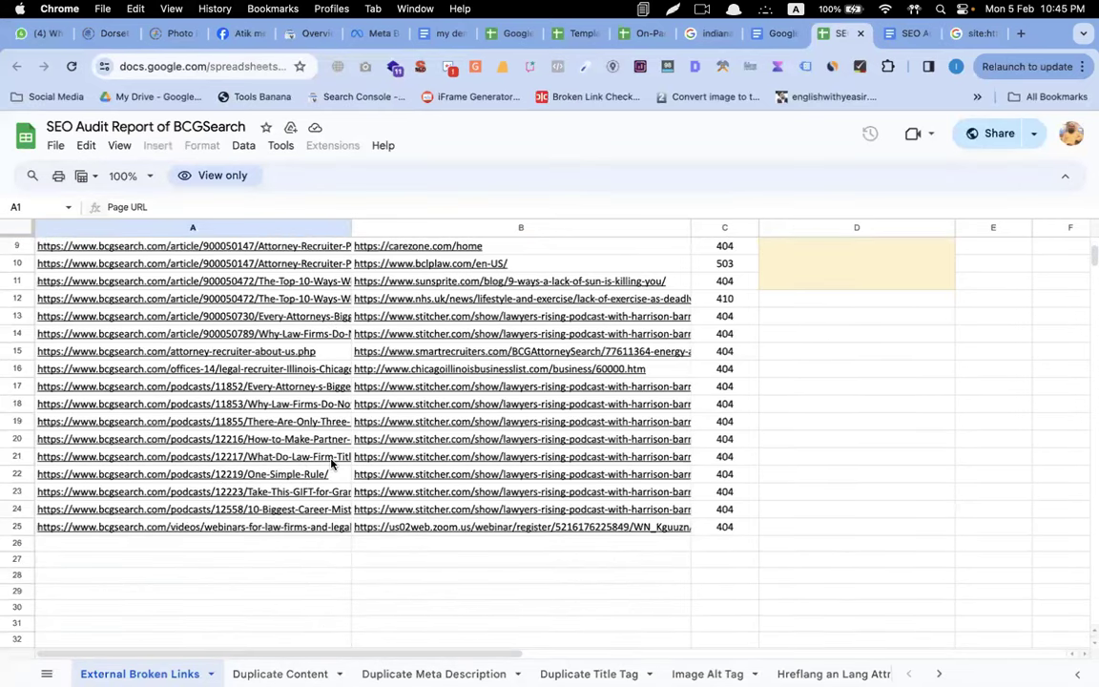
pyautogui.scroll(5, 332, 463)
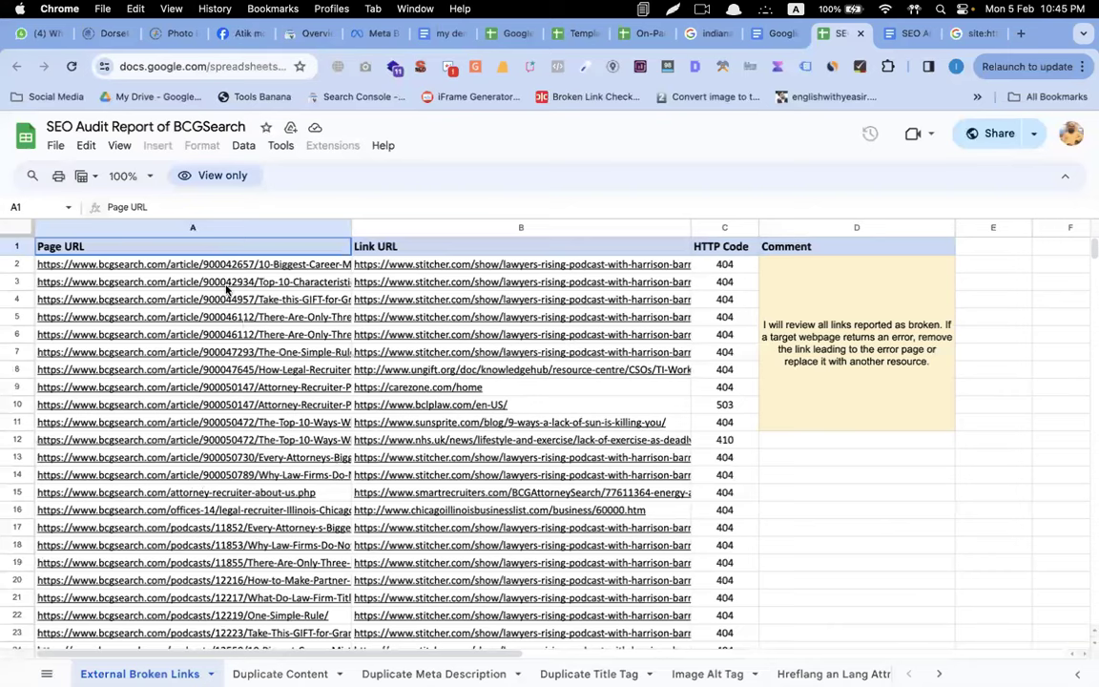
pyautogui.press('Down')
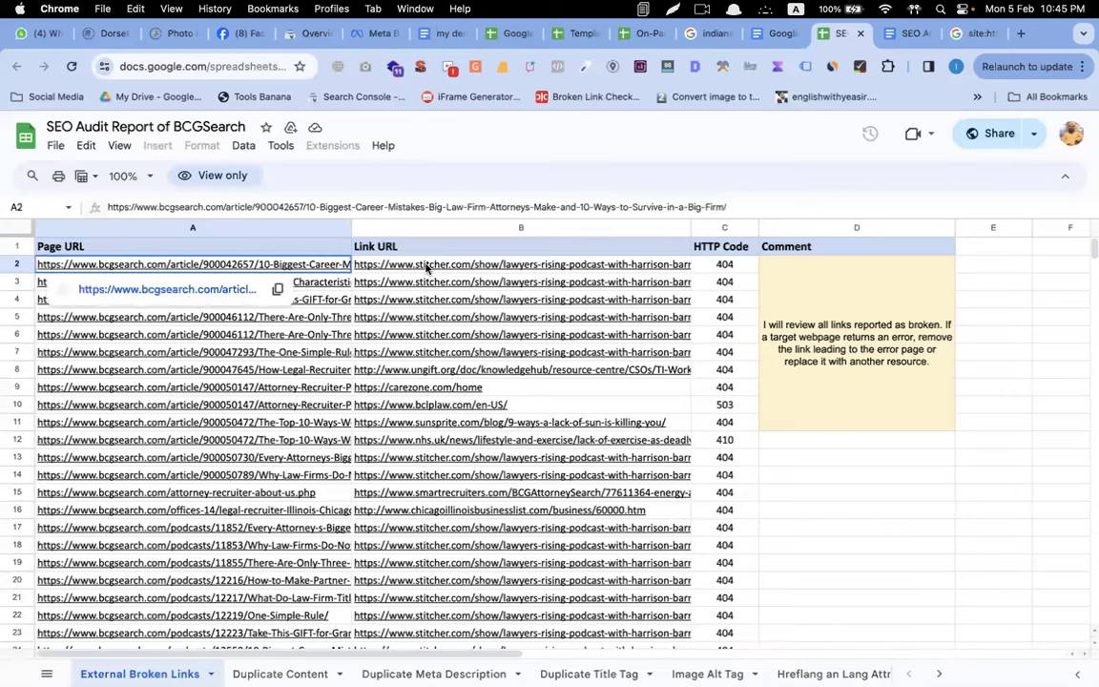
pyautogui.click(426, 268)
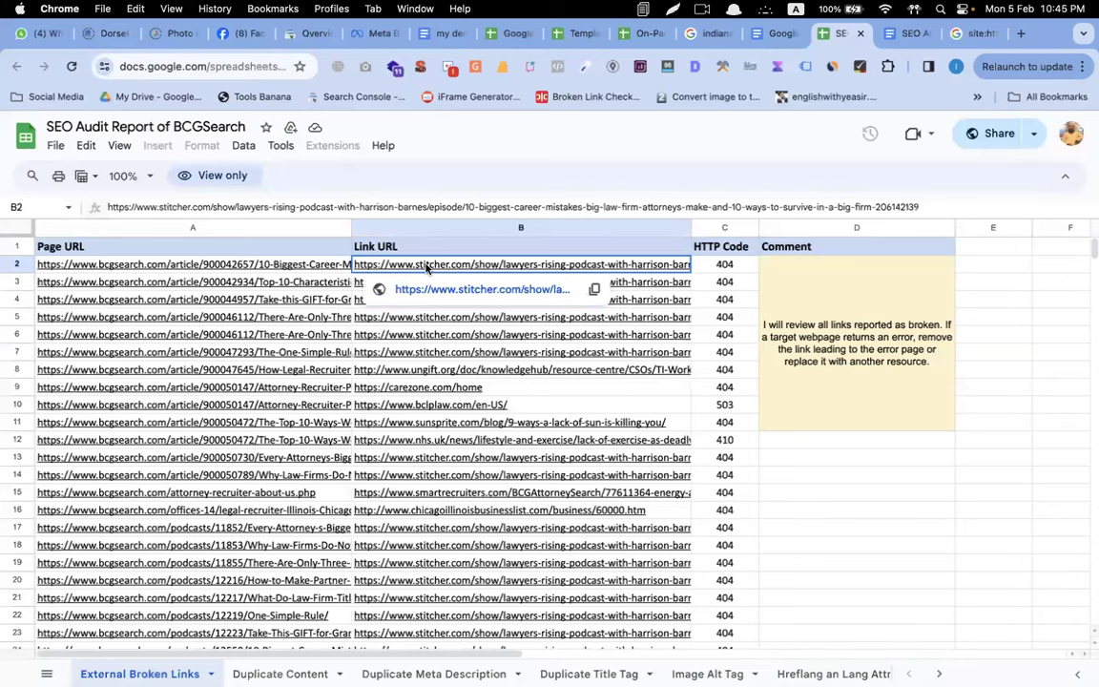
# Return to the audit document and open the spreadsheet linked under Duplicate Content Issues in a new tab.
pyautogui.click(906, 33)
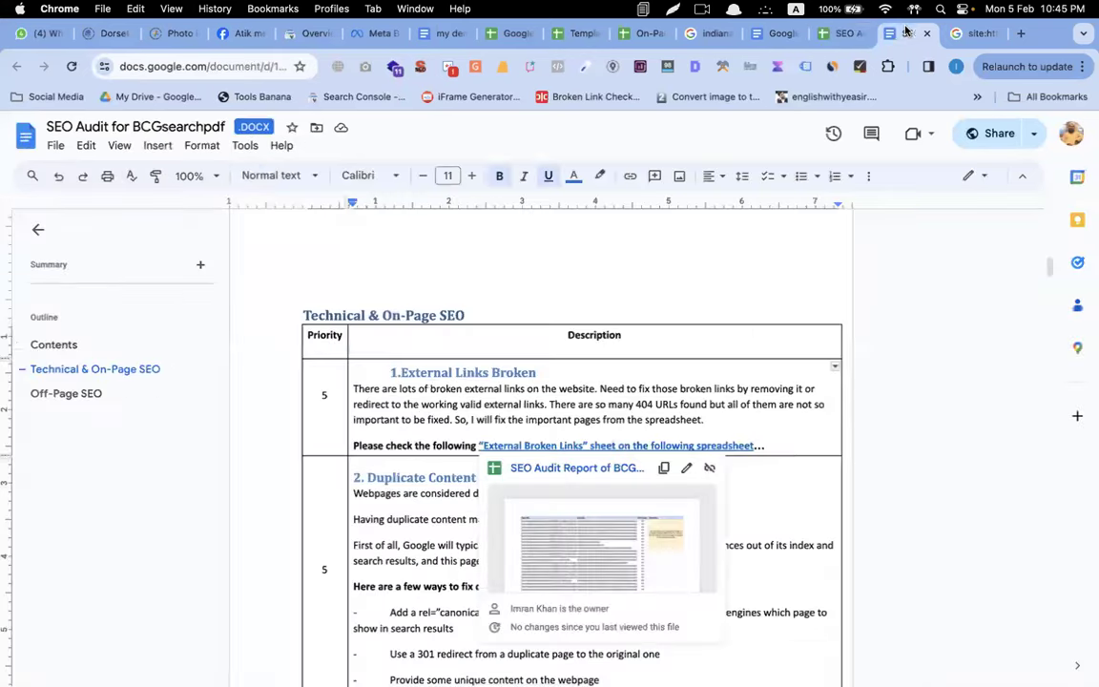
pyautogui.scroll(-2, 422, 389)
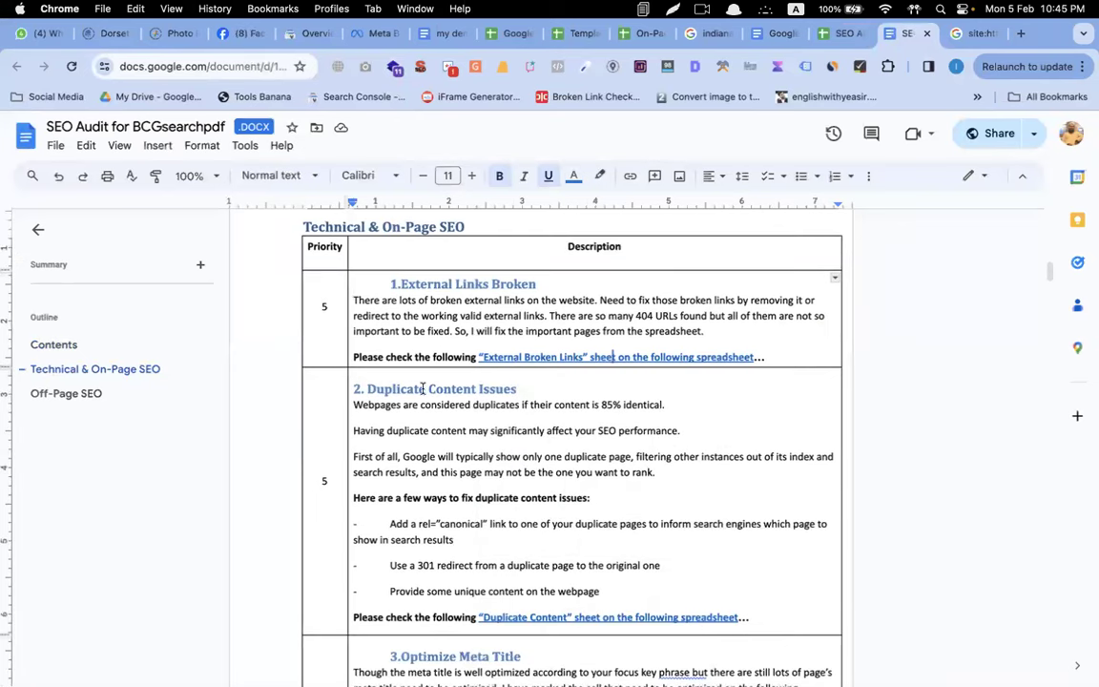
pyautogui.scroll(-2, 421, 495)
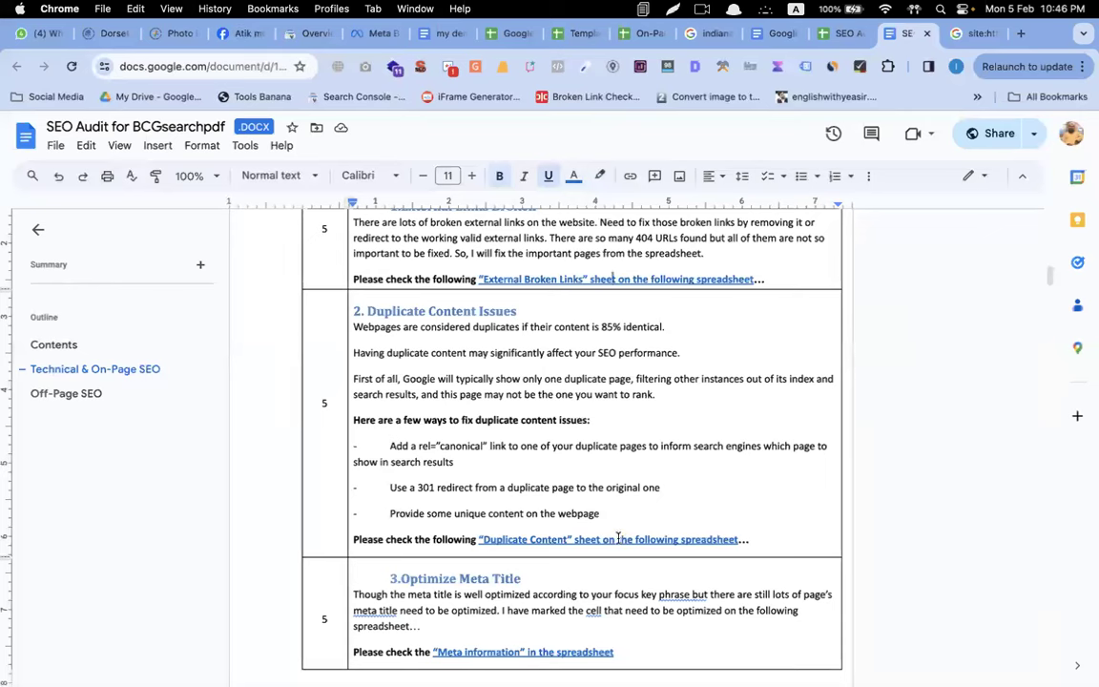
pyautogui.click(619, 539)
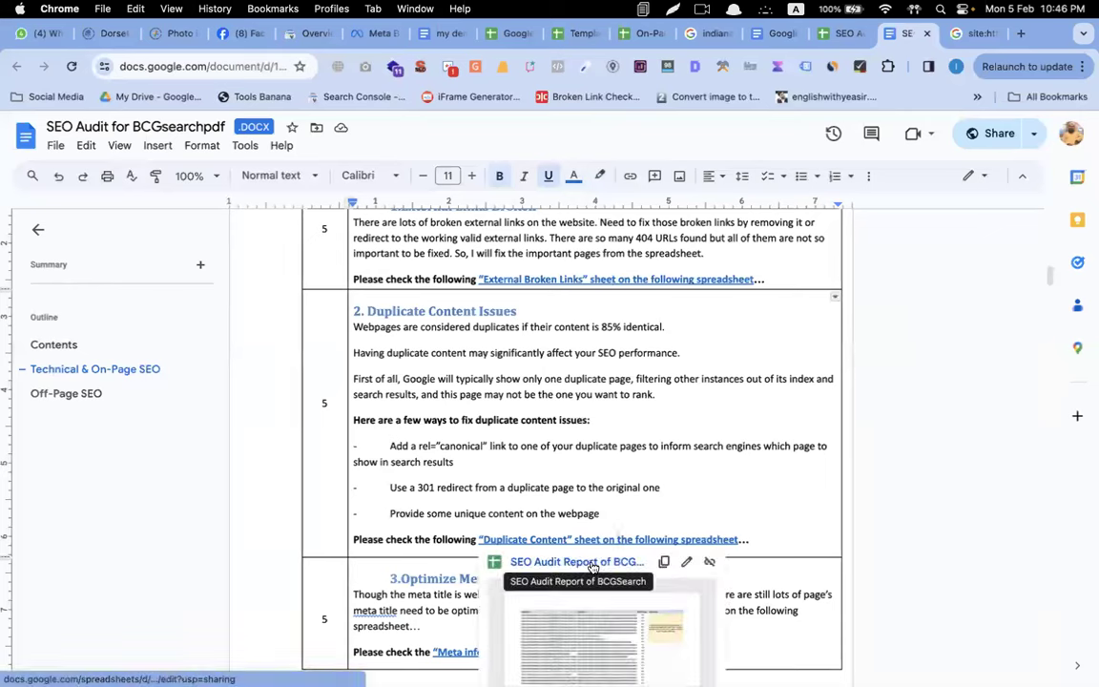
pyautogui.click(579, 562)
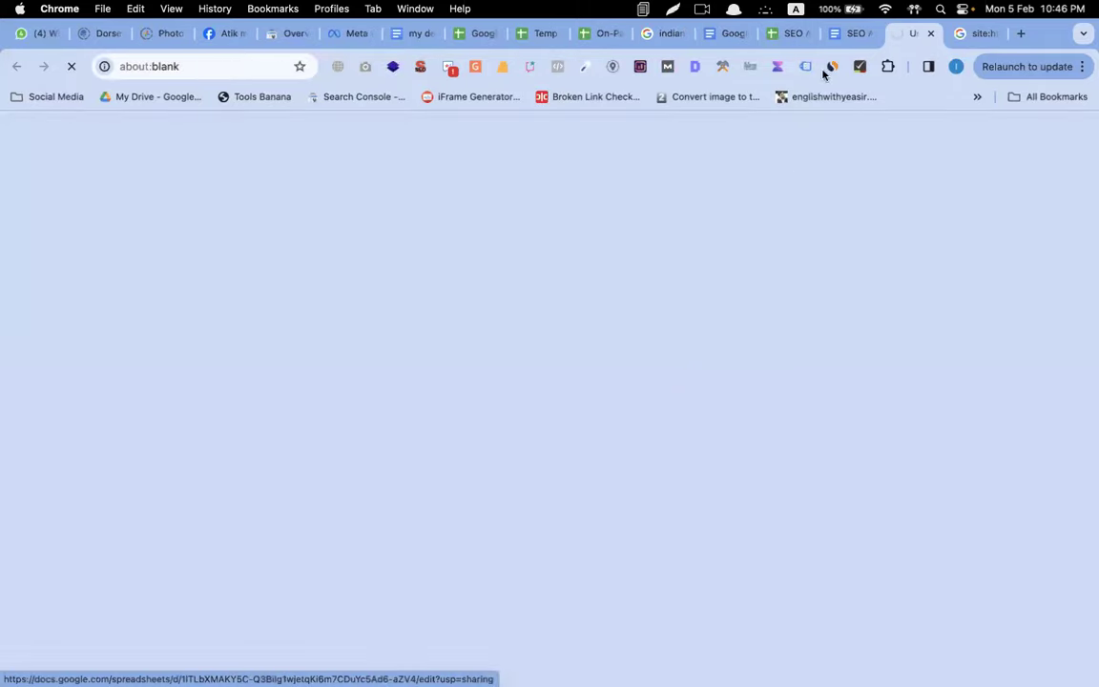
# Go back to the audit document and highlight the explanation and the suggested fixes under Duplicate Content Issues while reading them.
pyautogui.click(847, 33)
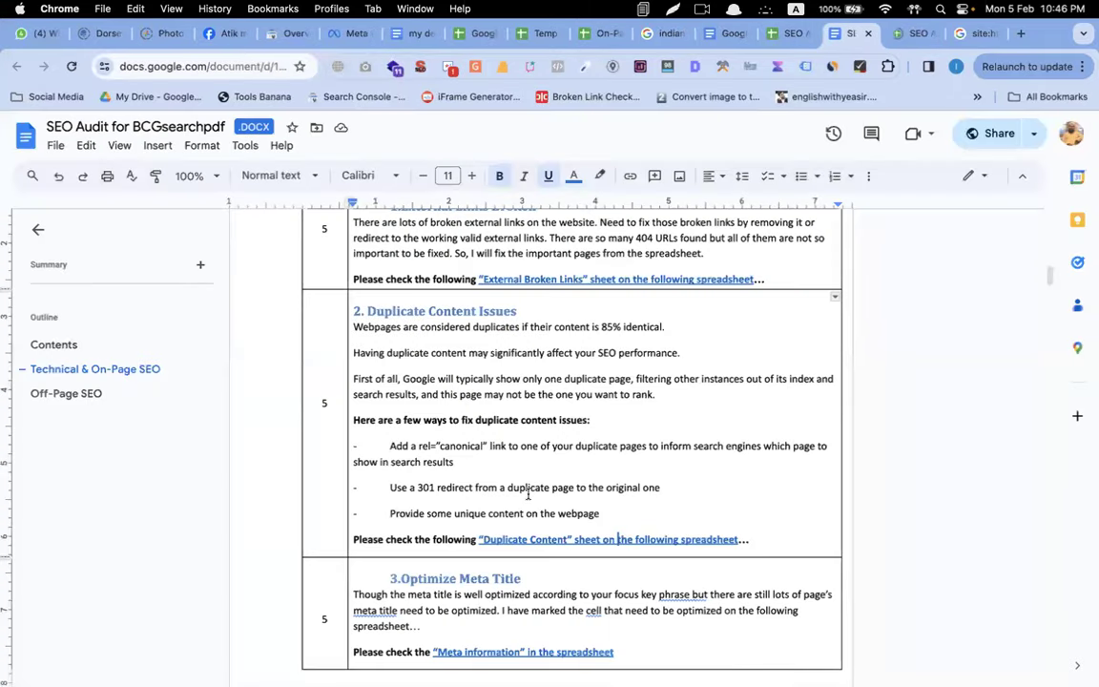
pyautogui.moveTo(600, 510); pyautogui.dragTo(564, 488)
pyautogui.moveTo(371, 437); pyautogui.dragTo(354, 431)
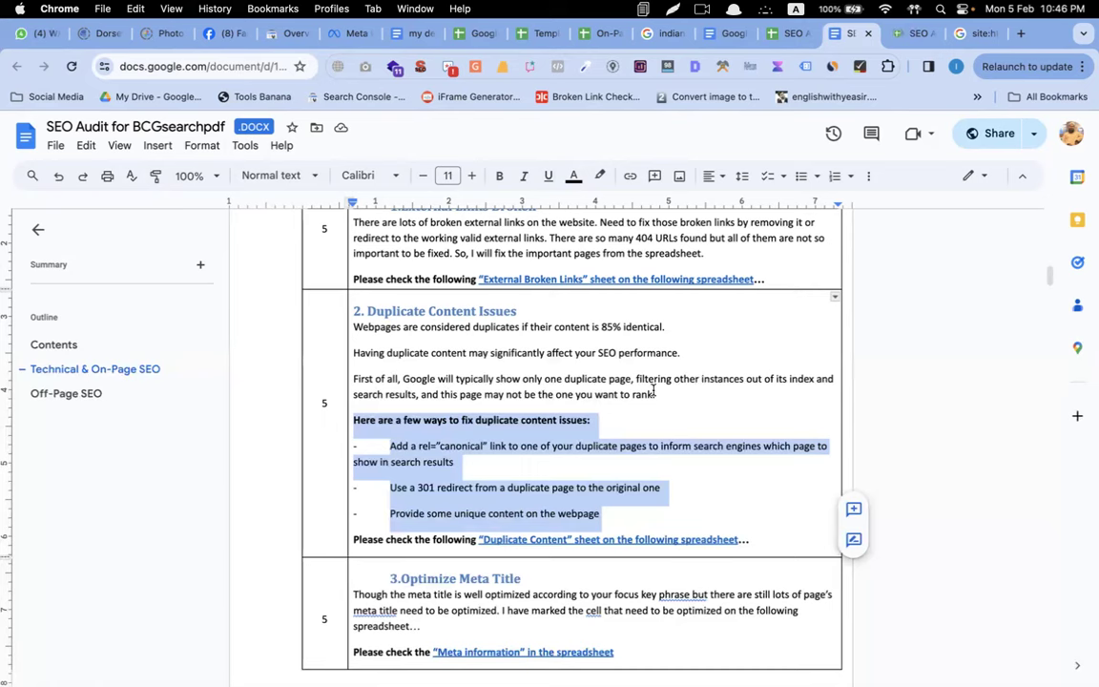
pyautogui.moveTo(656, 394); pyautogui.dragTo(355, 327)
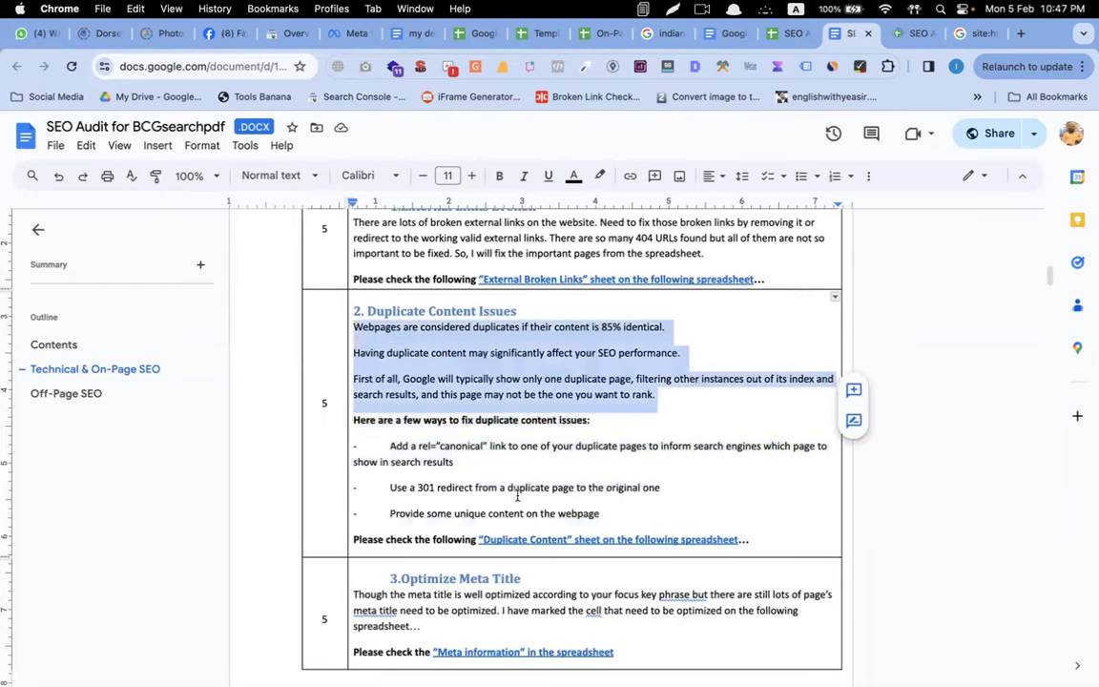
pyautogui.moveTo(600, 512); pyautogui.dragTo(353, 421)
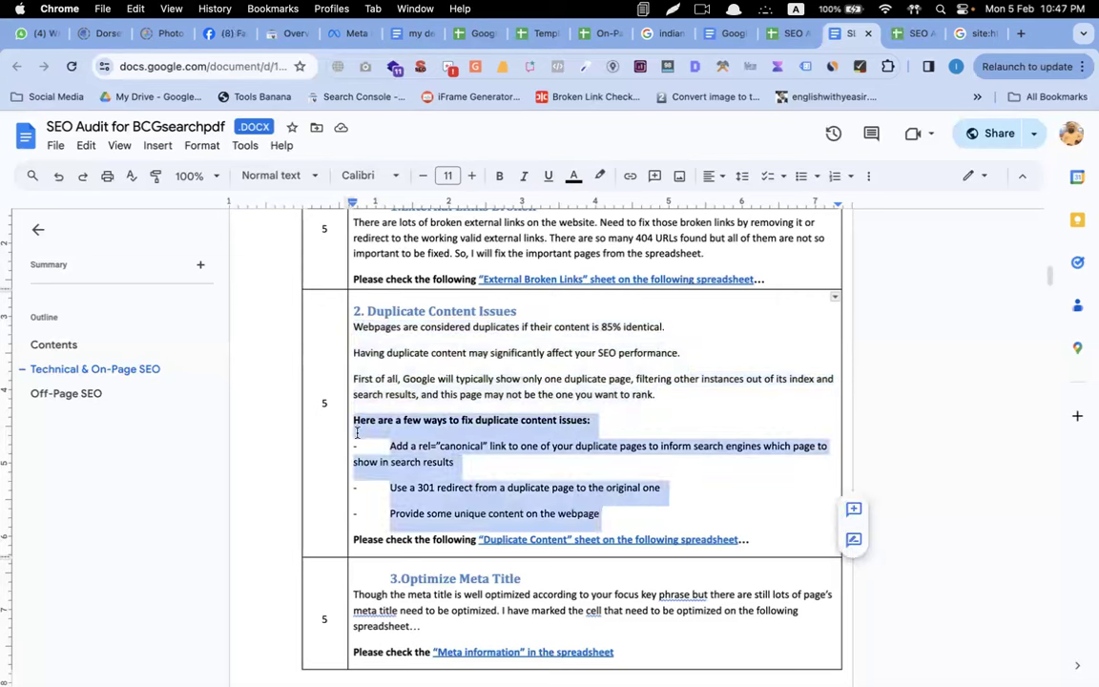
pyautogui.click(466, 394)
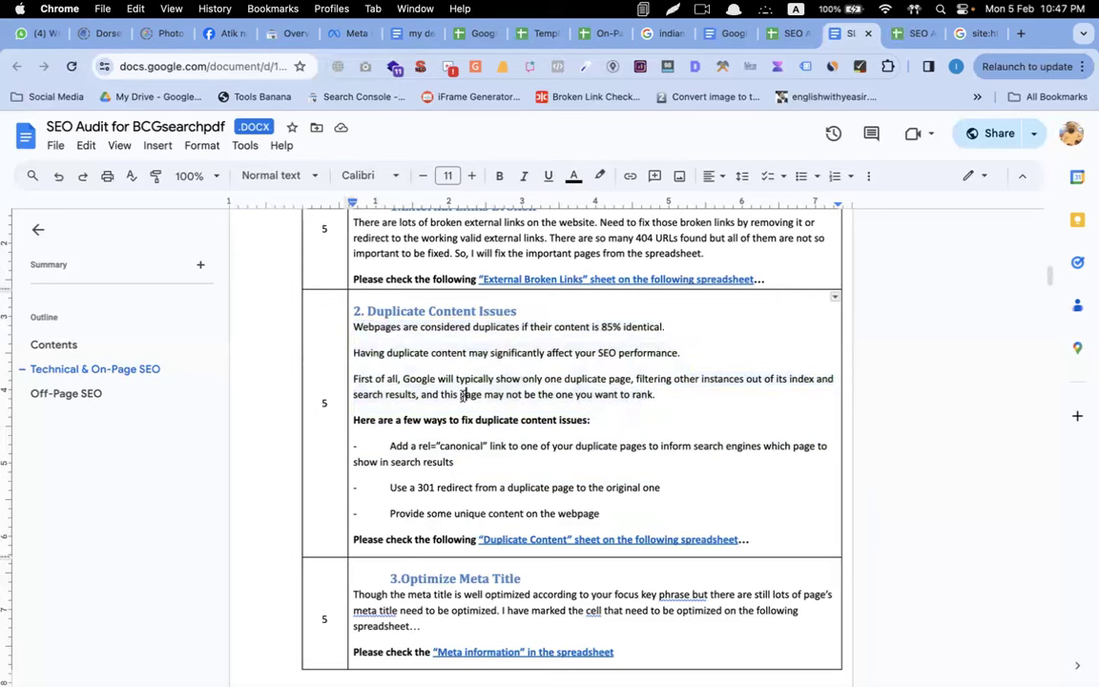
pyautogui.scroll(3, 471, 345)
pyautogui.scroll(-3, 471, 345)
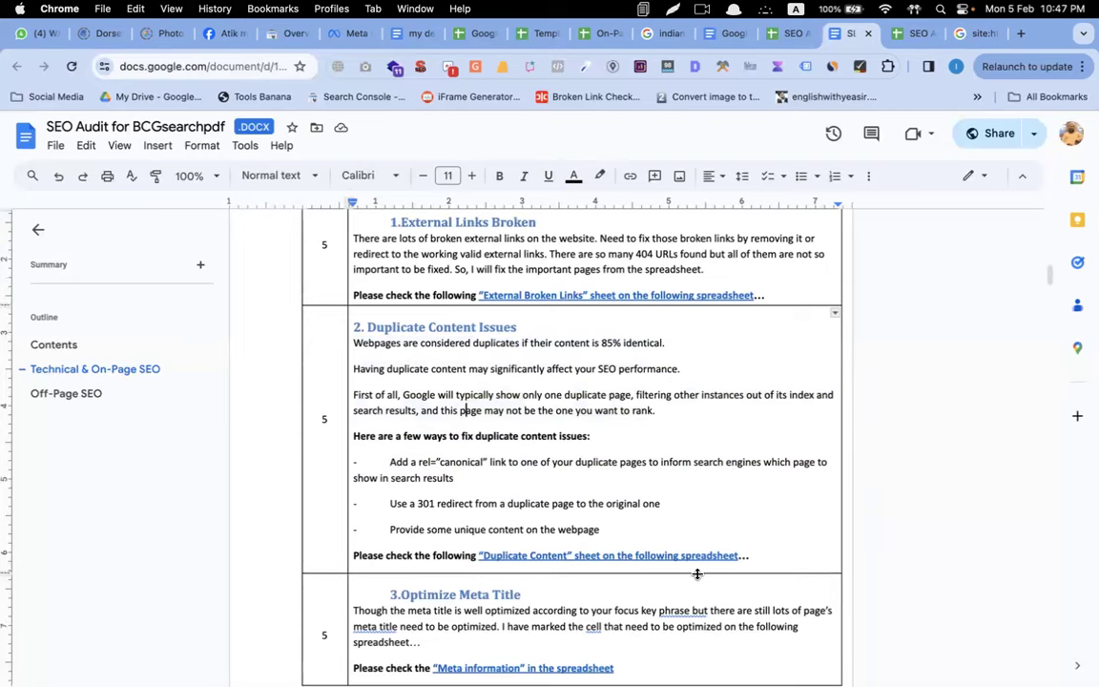
# Check the open BCGSearch report spreadsheet, then open the "Duplicate Content" link from the audit document to see which sheet it targets.
pyautogui.click(910, 35)
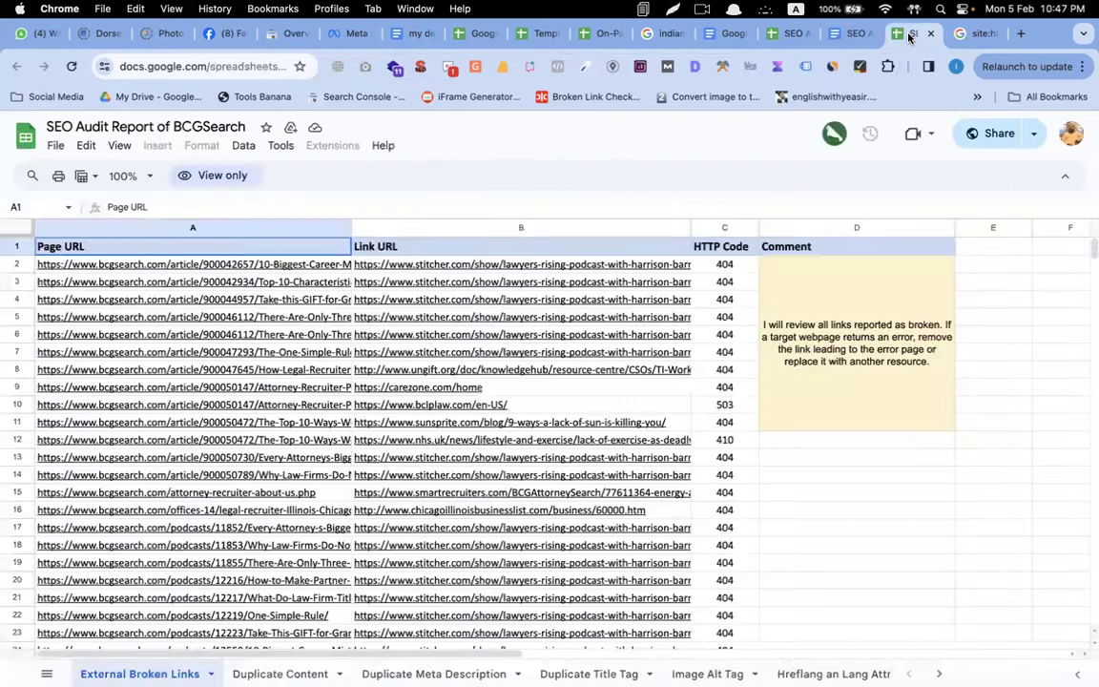
pyautogui.click(840, 35)
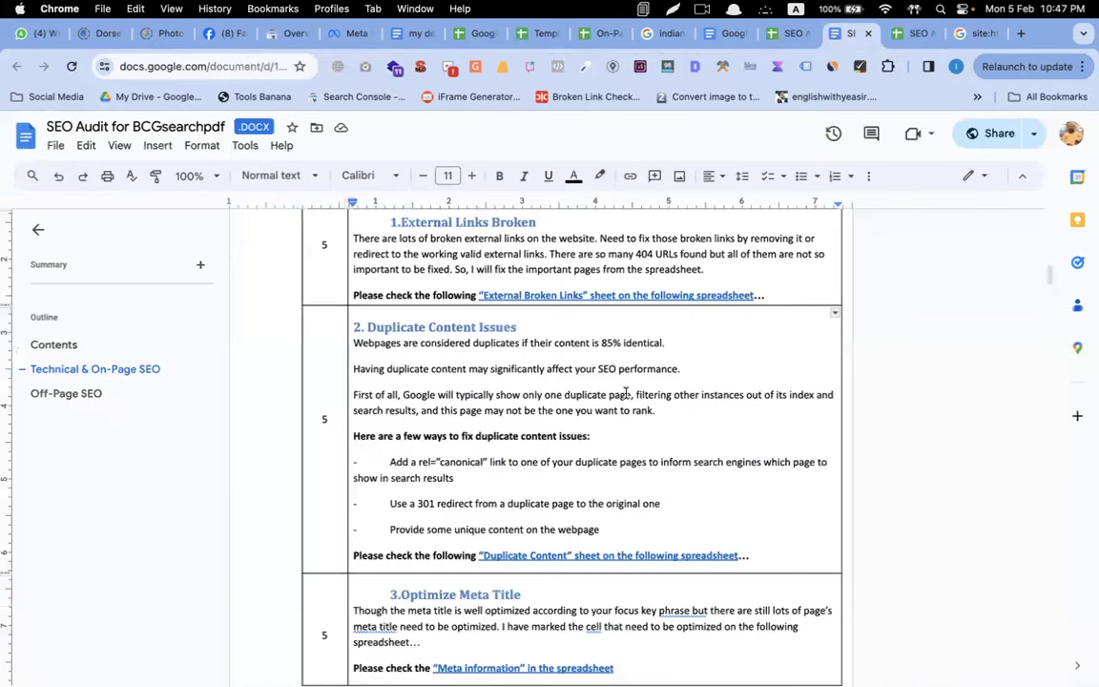
pyautogui.click(556, 559)
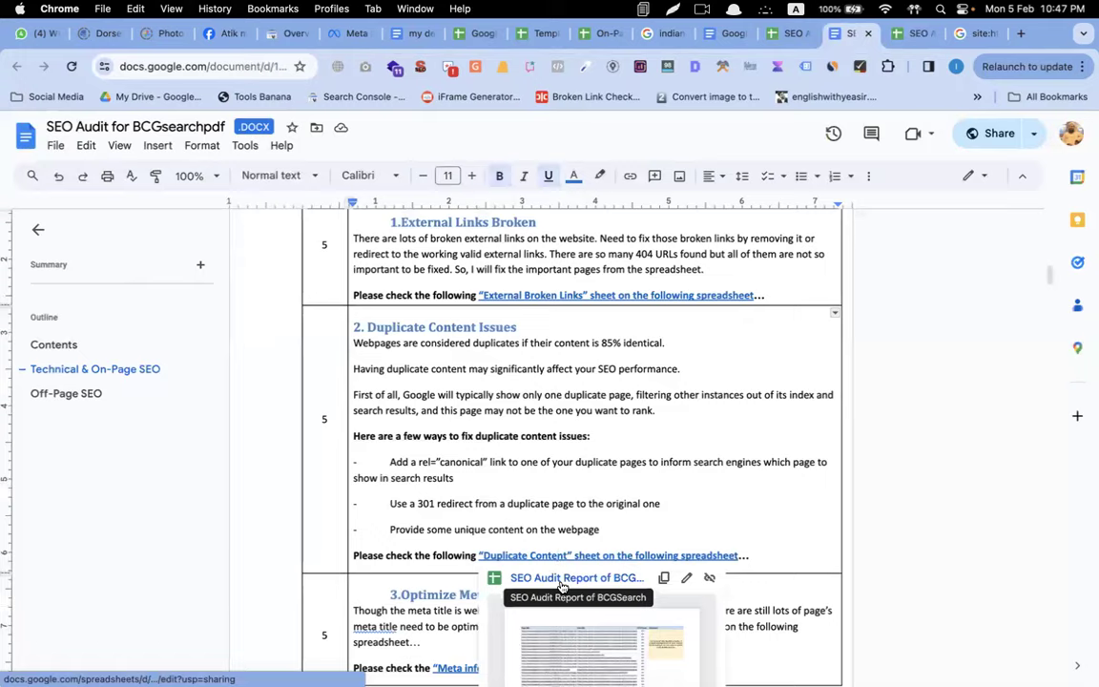
pyautogui.click(562, 586)
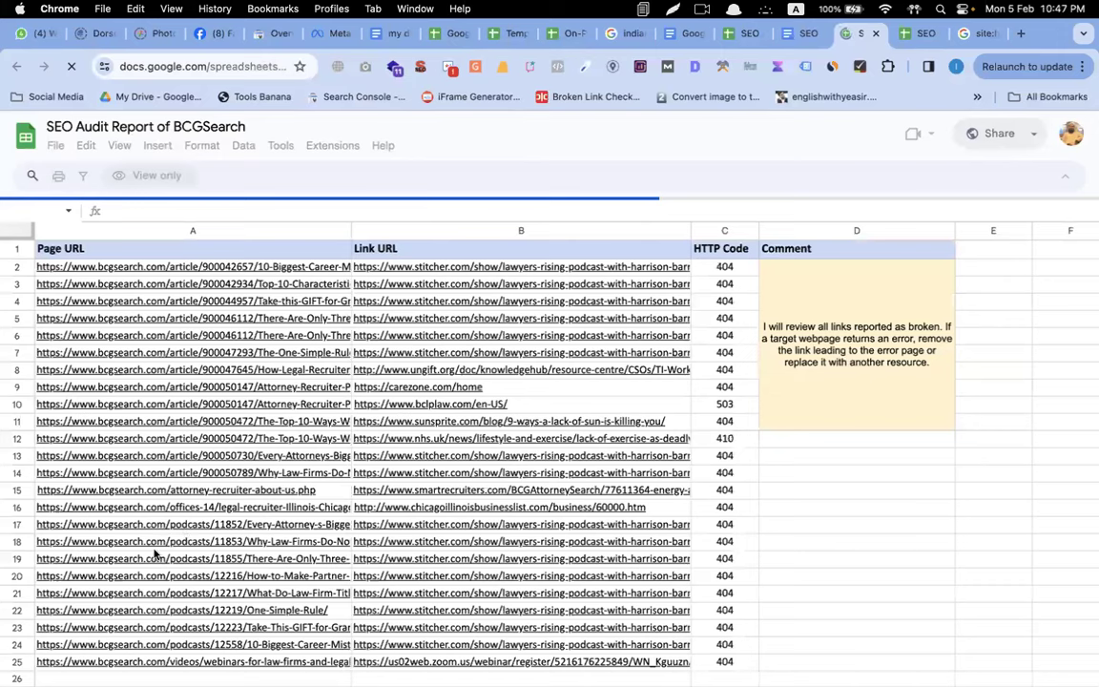
# Copy the URL of the Duplicate Content sheet in the SEO Audit Report of BCGSearch spreadsheet and return to the audit document.
pyautogui.click(924, 37)
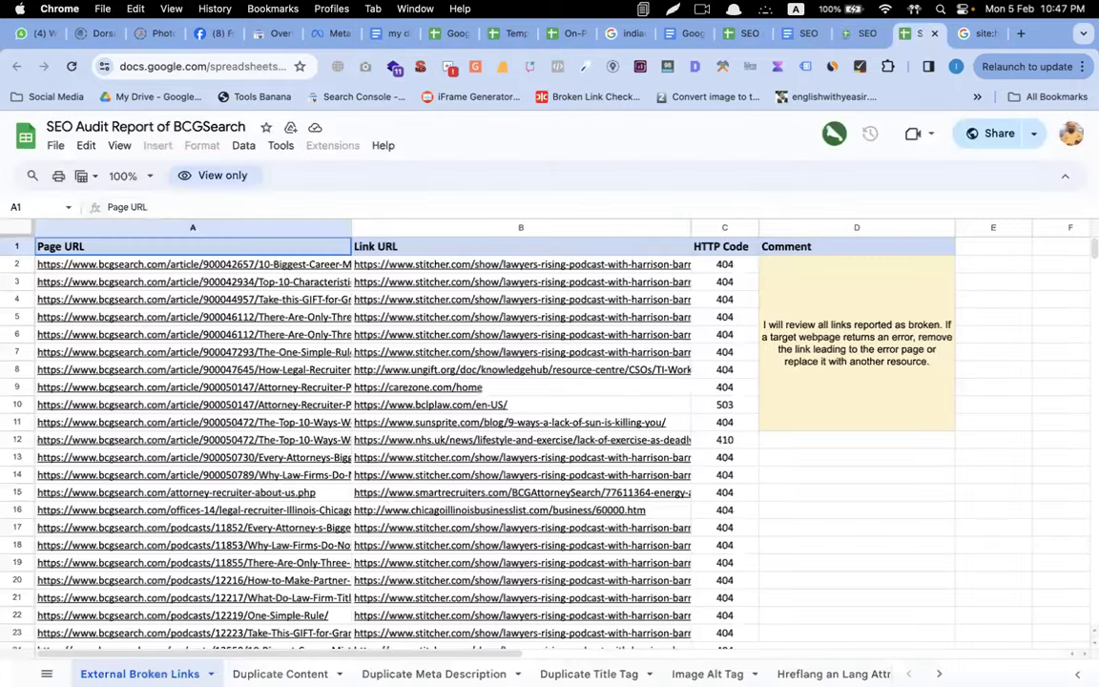
pyautogui.moveTo(143, 598)
pyautogui.hotkey('alt', 'Down')
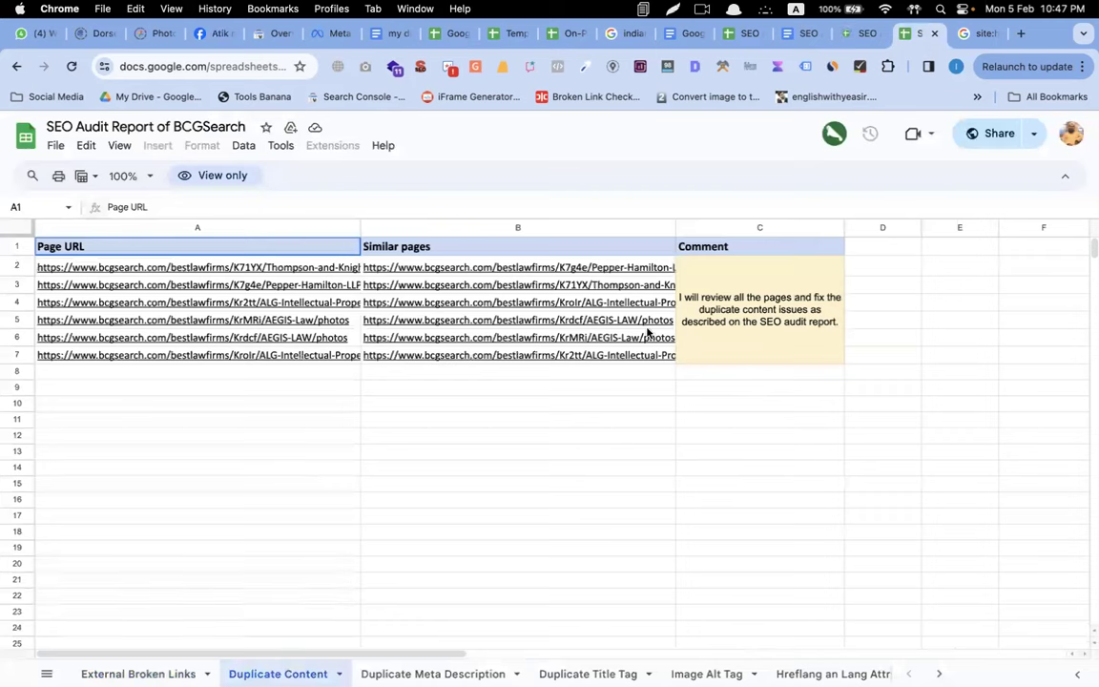
pyautogui.click(196, 66)
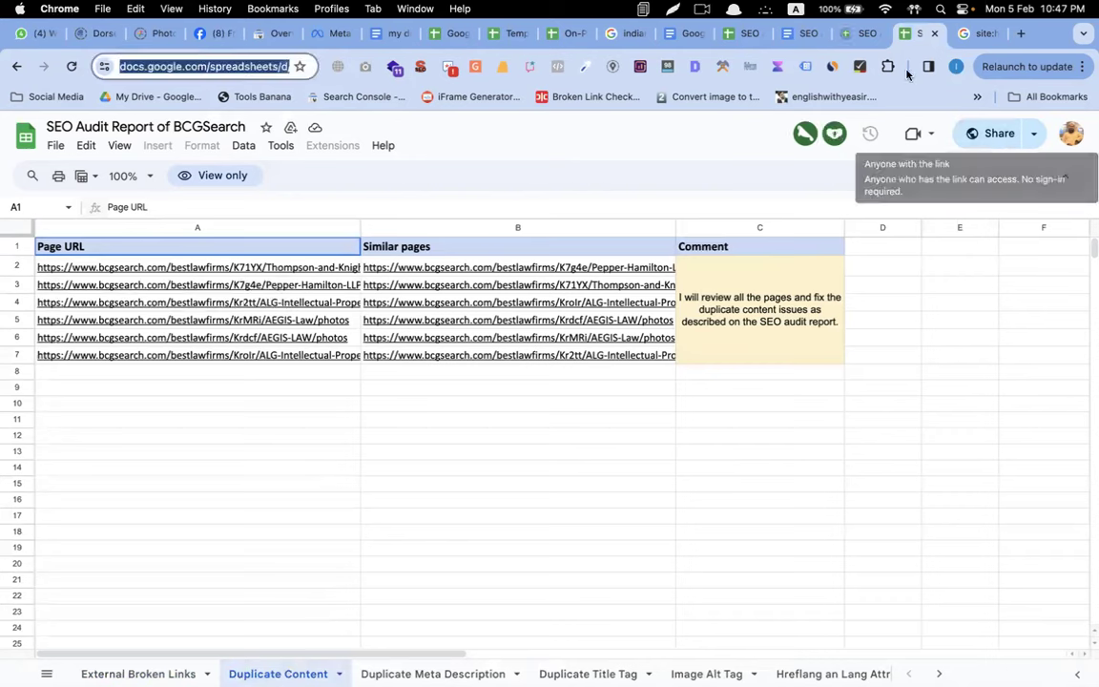
pyautogui.click(856, 35)
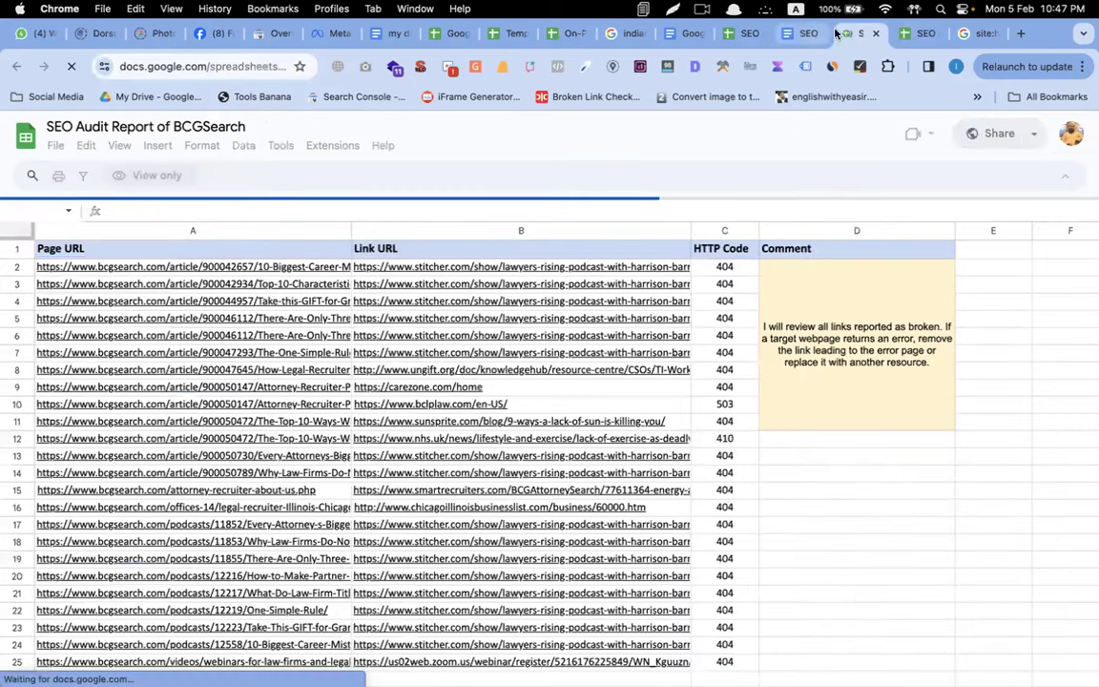
pyautogui.click(802, 34)
pyautogui.click(921, 35)
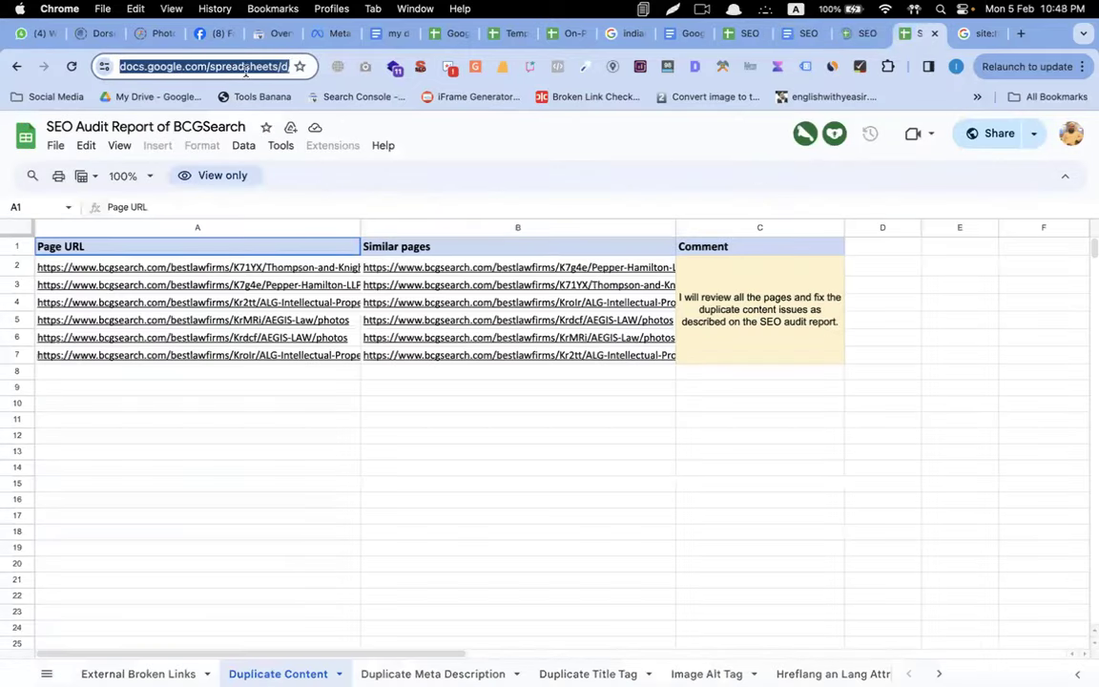
pyautogui.click(802, 35)
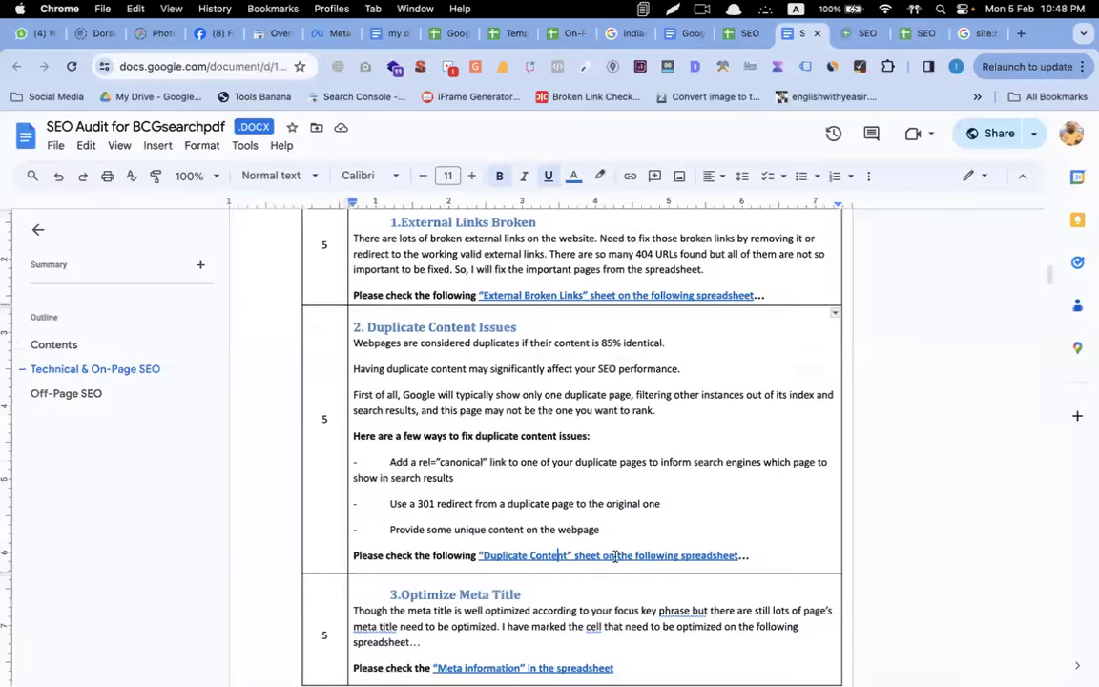
# Replace the link on the "Duplicate Content" sheet text under Duplicate Content Issues with the copied URL of that specific sheet.
pyautogui.click(480, 555)
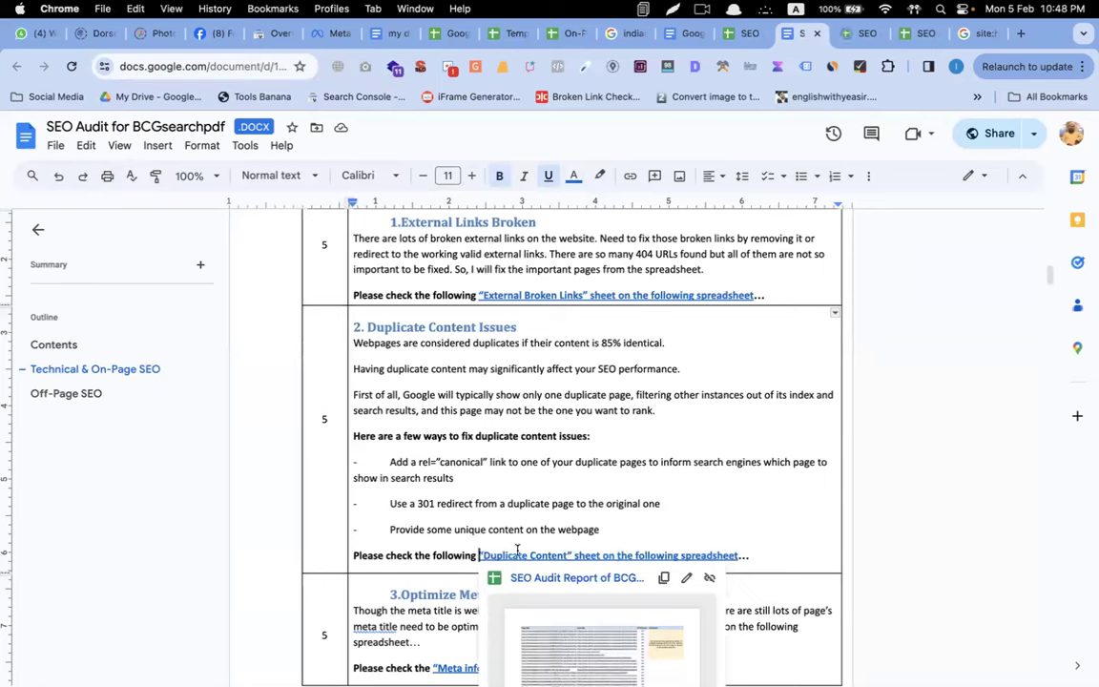
pyautogui.moveTo(480, 556); pyautogui.dragTo(519, 555)
pyautogui.moveTo(662, 581); pyautogui.dragTo(746, 557)
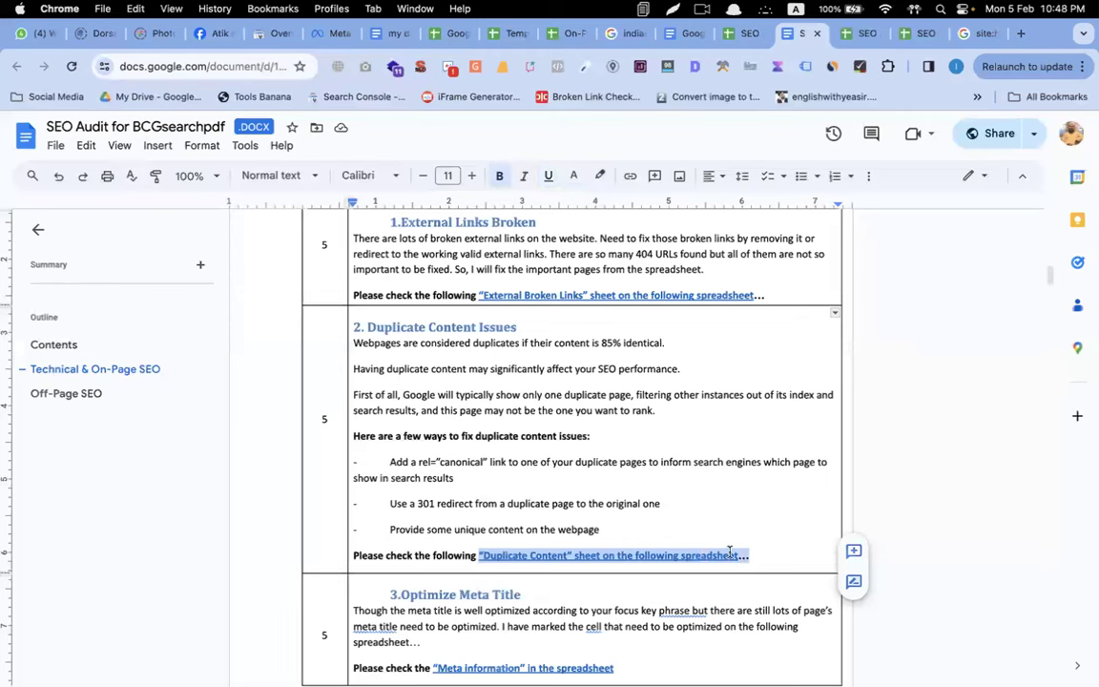
pyautogui.press('super+k')
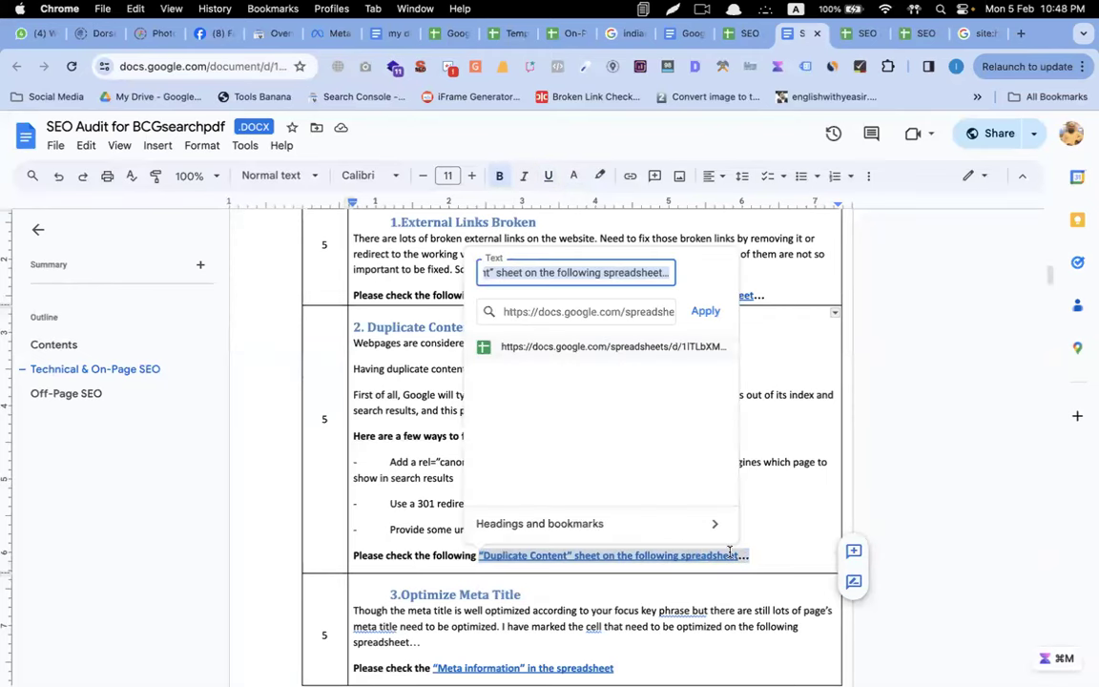
pyautogui.click(611, 311)
pyautogui.press('super+BackSpace')
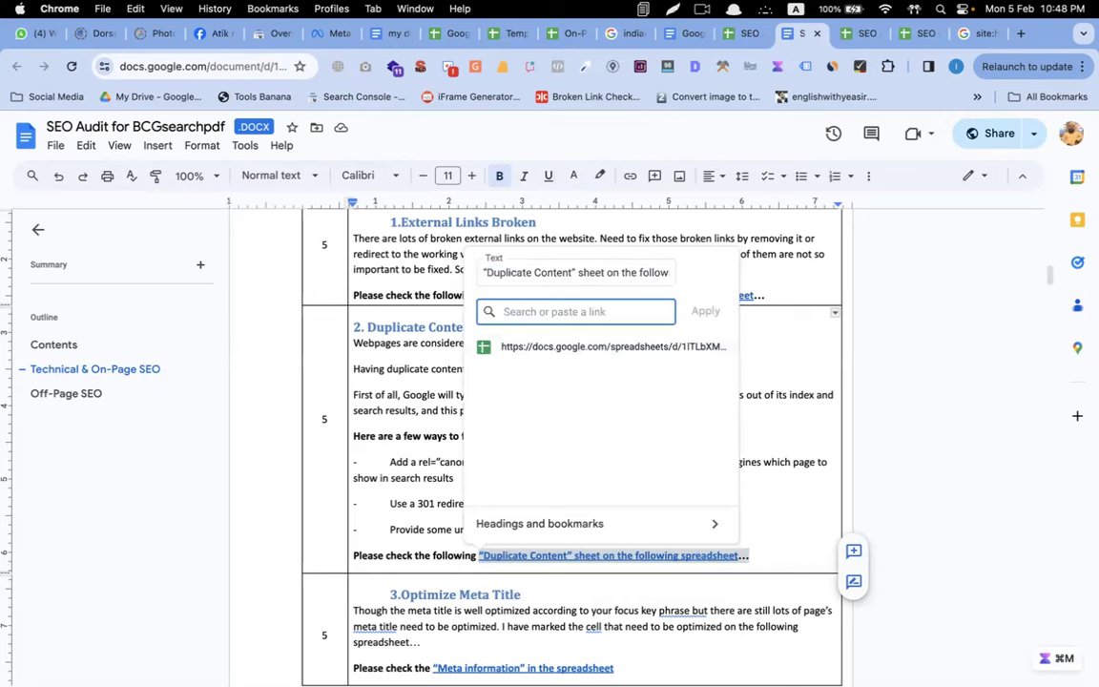
pyautogui.press('super+v')
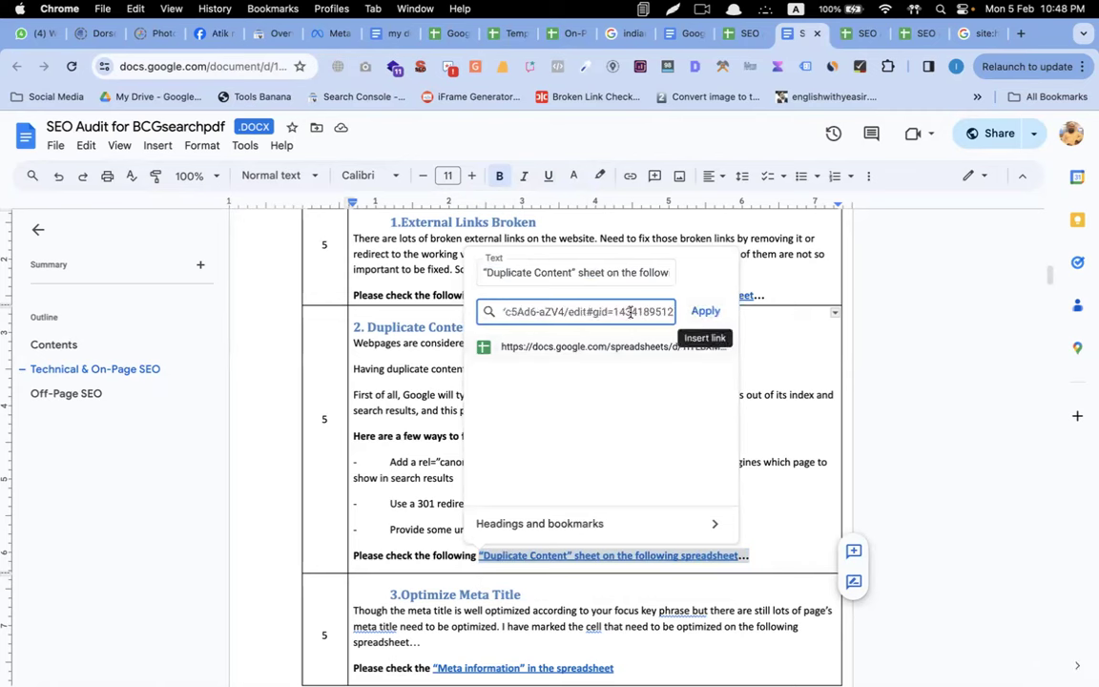
pyautogui.moveTo(568, 312); pyautogui.dragTo(674, 312)
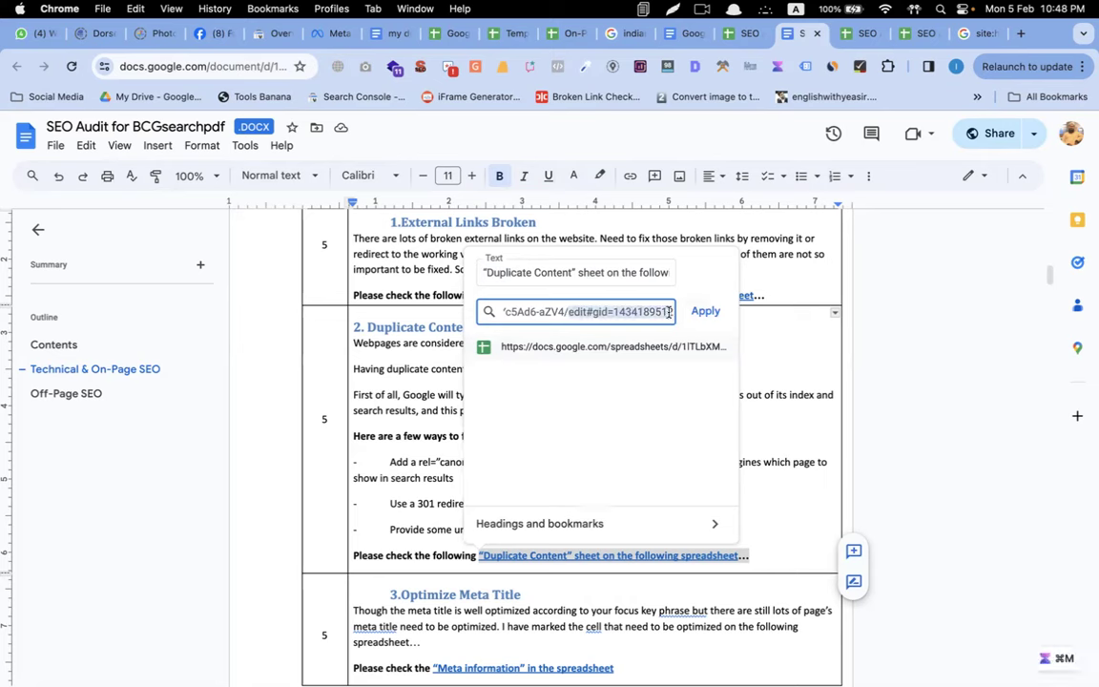
pyautogui.click(706, 312)
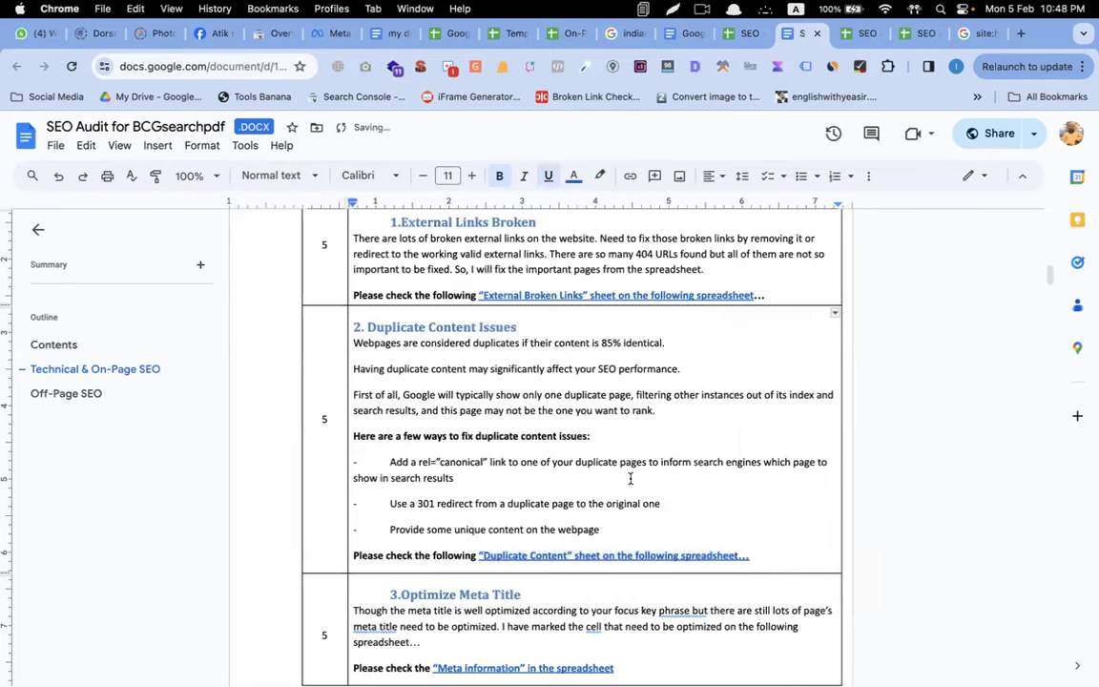
# Test the updated "Duplicate Content" link by opening its spreadsheet, and return to the audit document.
pyautogui.click(563, 555)
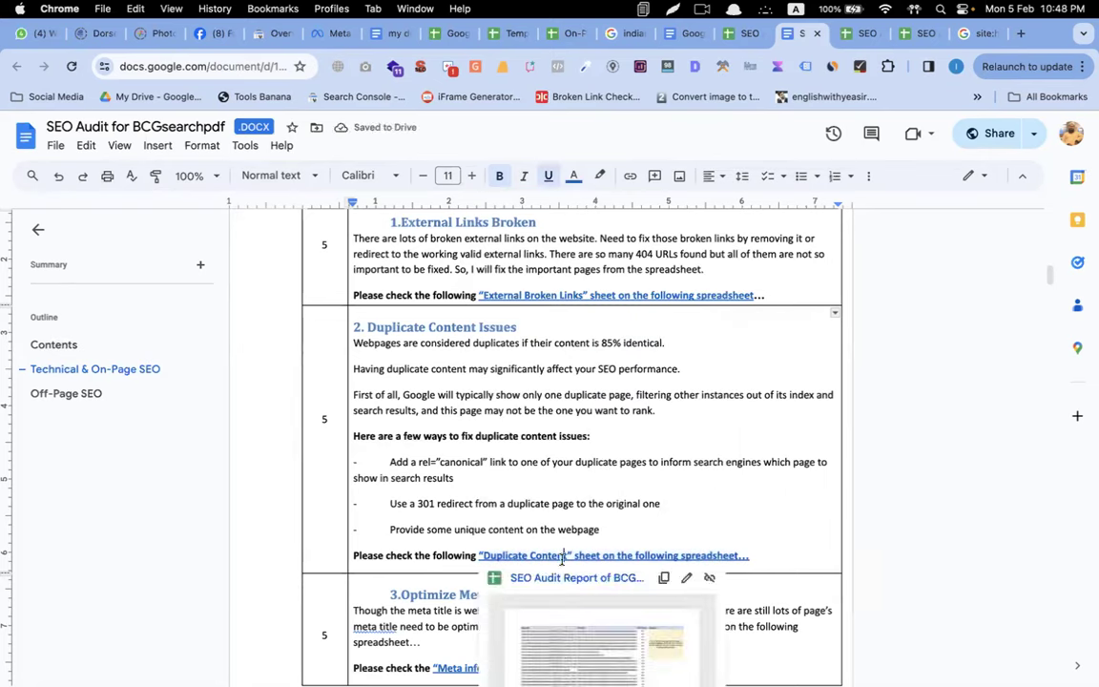
pyautogui.click(557, 579)
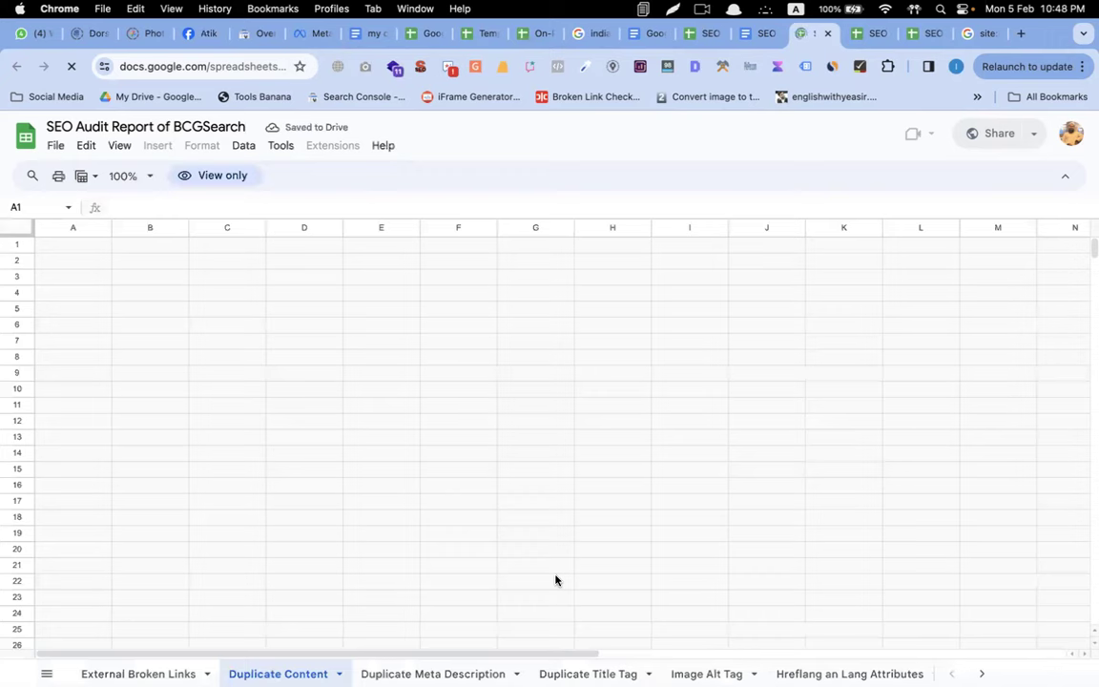
pyautogui.click(754, 35)
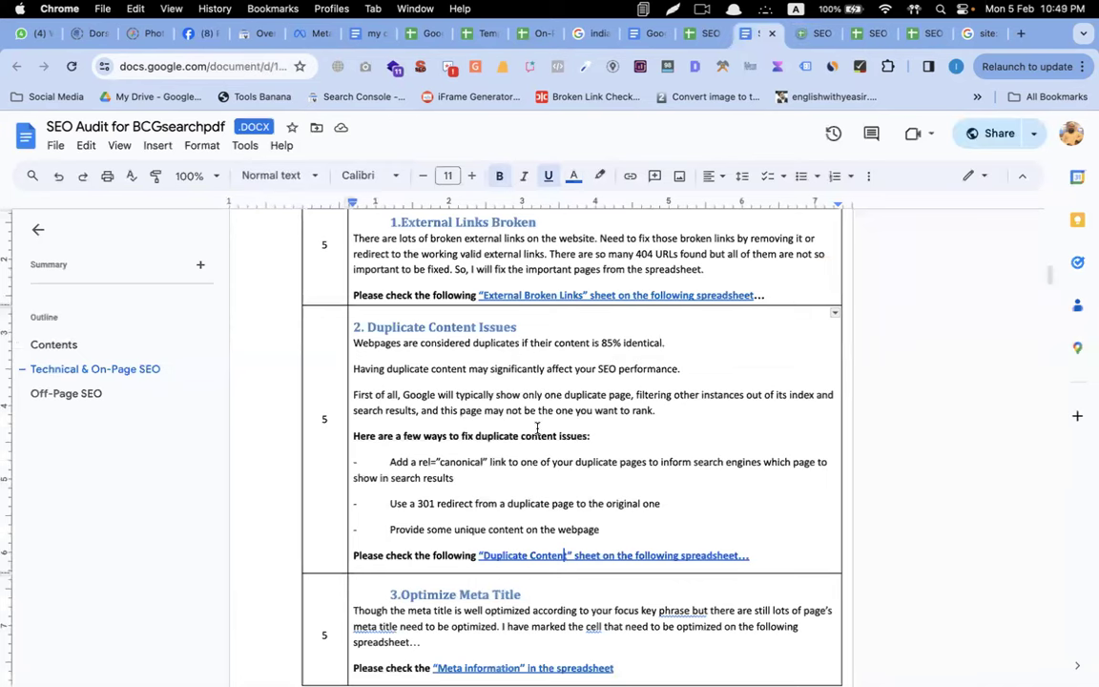
# Review the remaining Technical & On-Page SEO issues in the audit document, from Optimize Meta Title through 4XX status code.
pyautogui.scroll(-5, 537, 428)
pyautogui.scroll(-2, 537, 429)
pyautogui.scroll(-2, 537, 428)
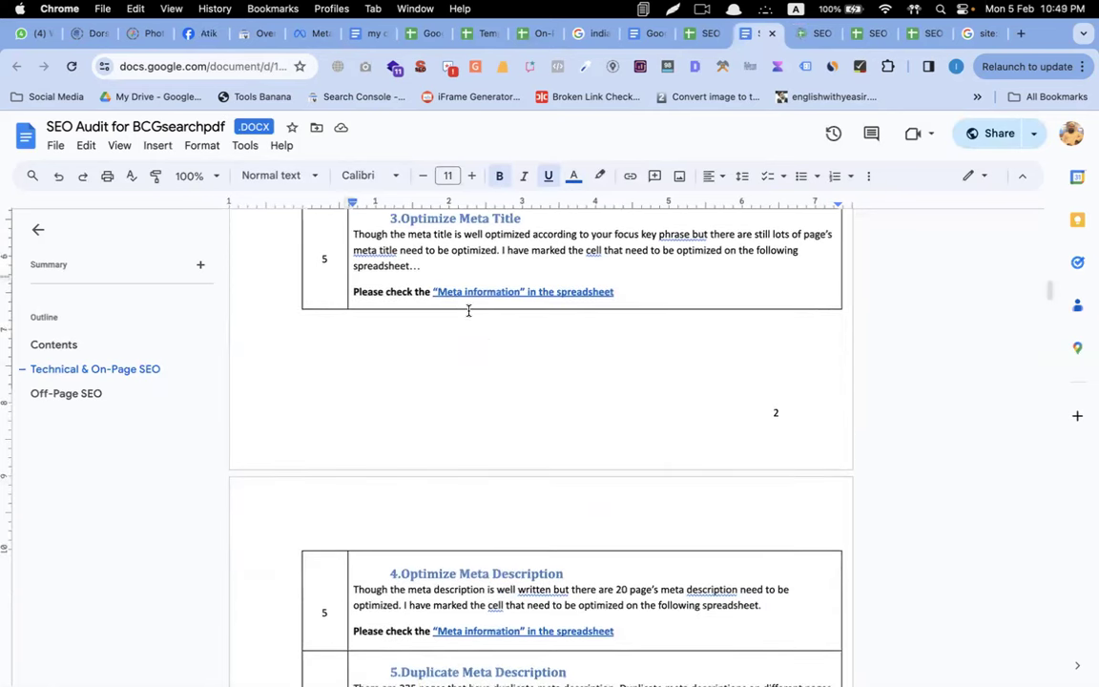
pyautogui.scroll(-5, 581, 304)
pyautogui.scroll(-14, 583, 305)
pyautogui.scroll(-2, 583, 305)
pyautogui.scroll(6, 583, 305)
pyautogui.scroll(-1, 583, 305)
pyautogui.scroll(-10, 583, 305)
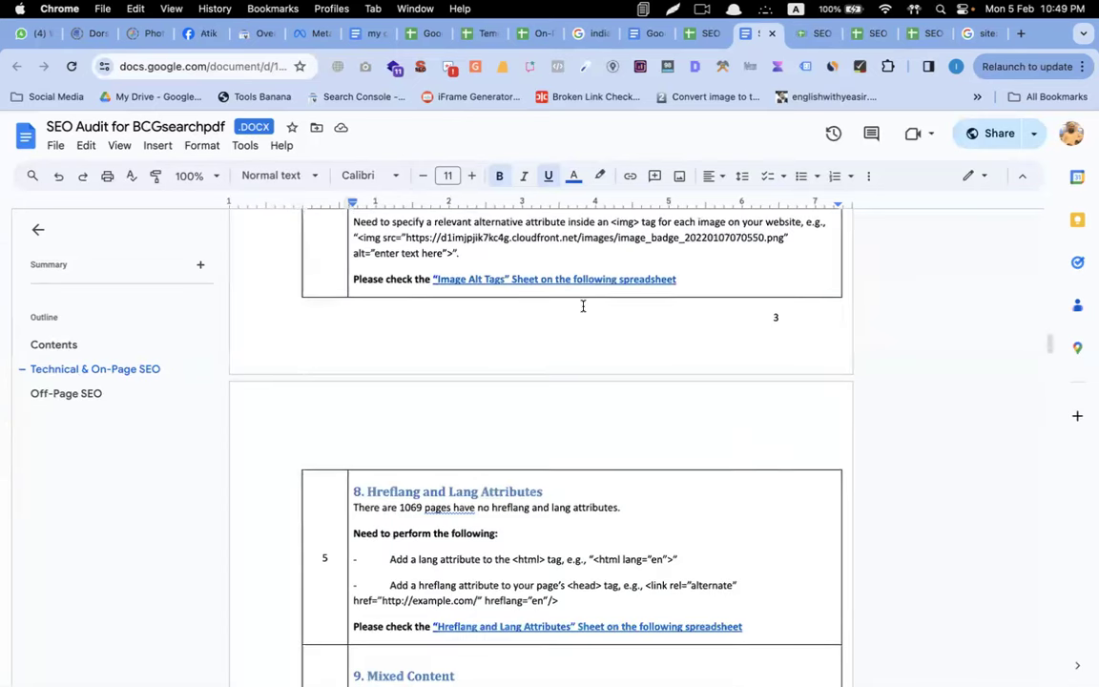
pyautogui.scroll(-3, 583, 305)
pyautogui.scroll(-1, 583, 306)
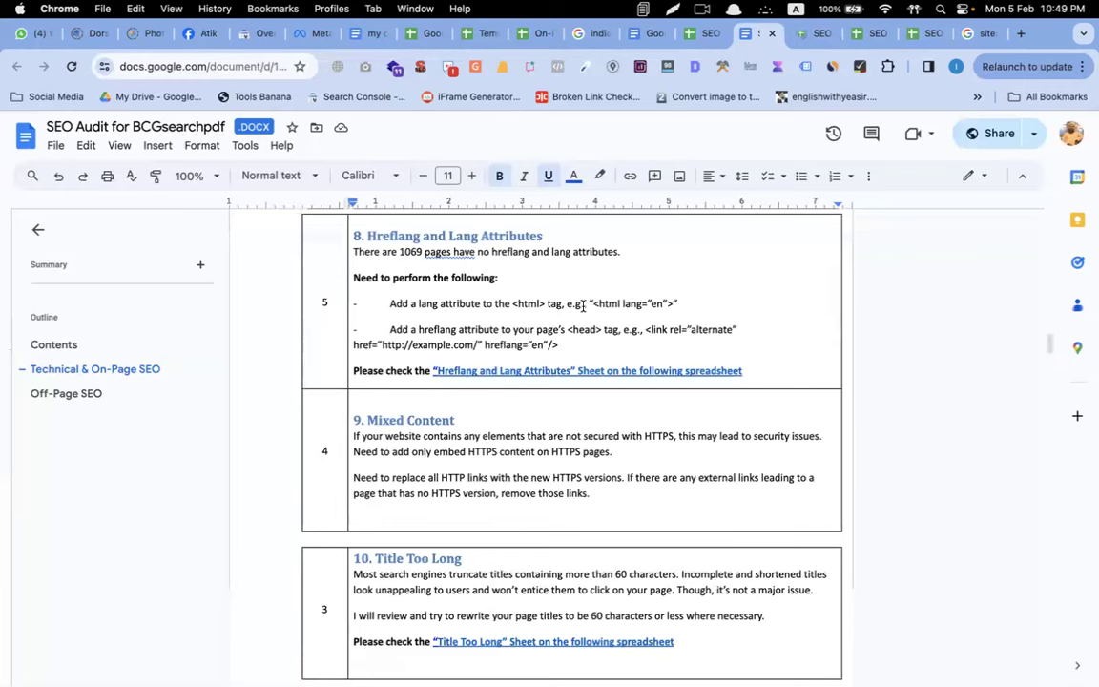
pyautogui.scroll(1, 583, 305)
pyautogui.scroll(1, 554, 334)
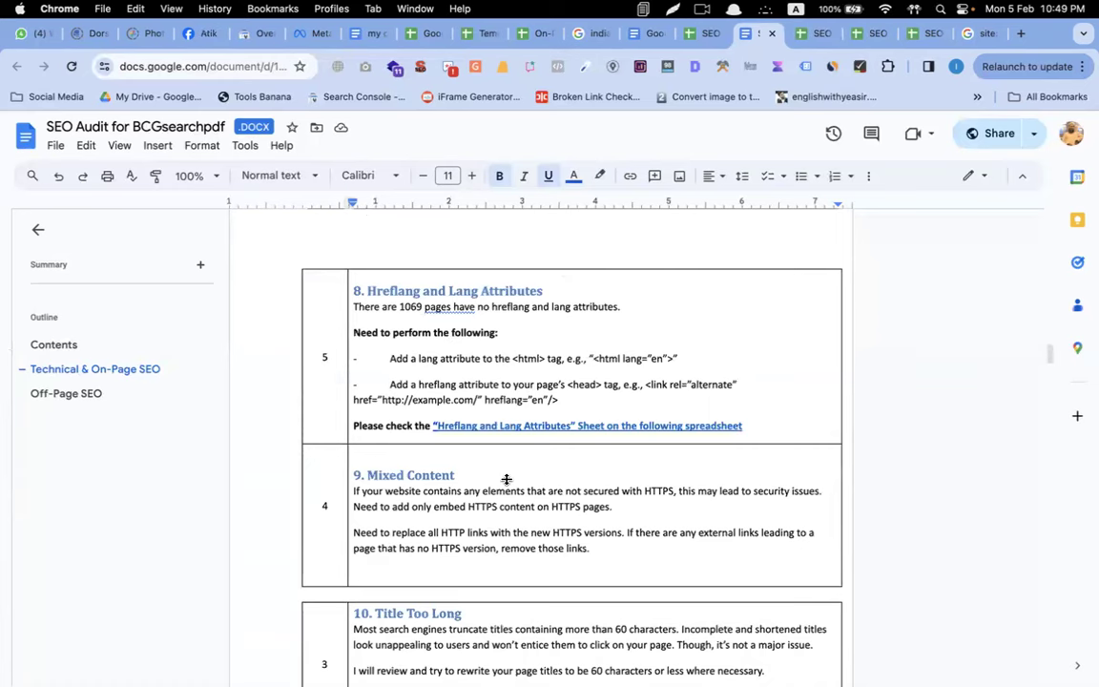
pyautogui.scroll(-10, 507, 479)
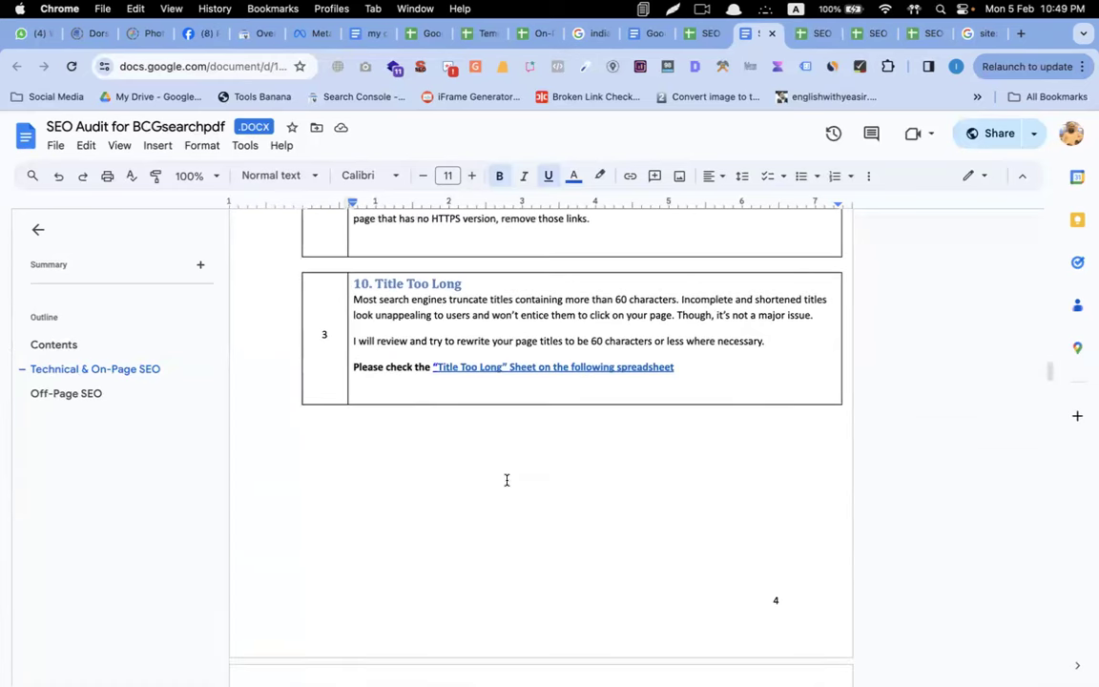
pyautogui.scroll(-15, 507, 479)
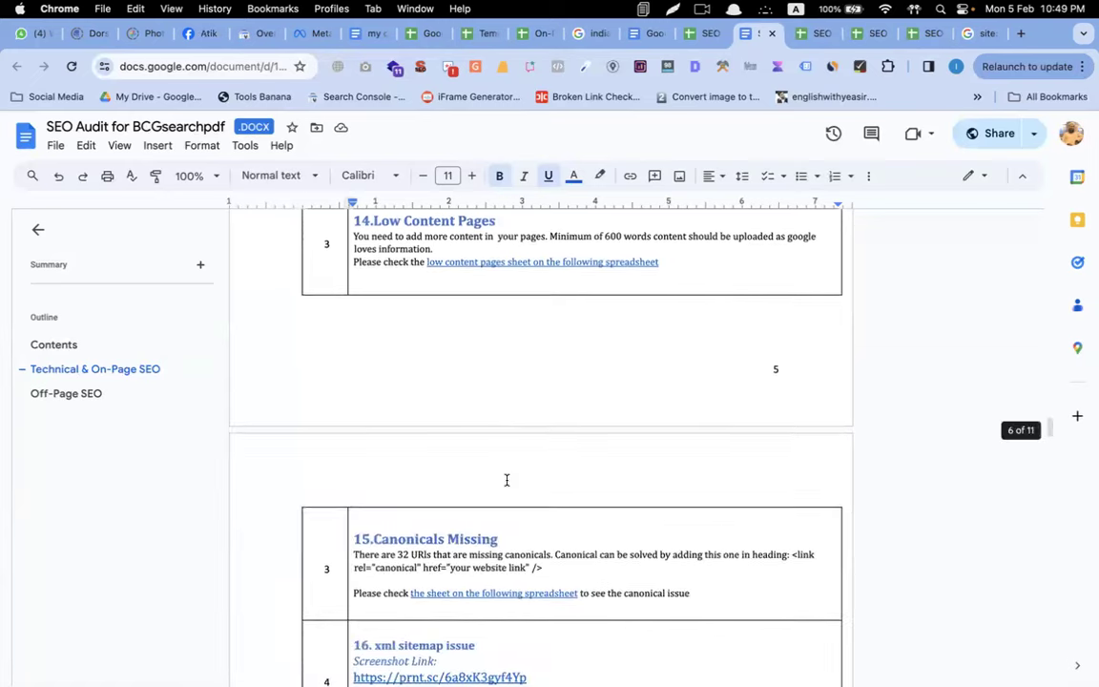
pyautogui.scroll(-8, 506, 479)
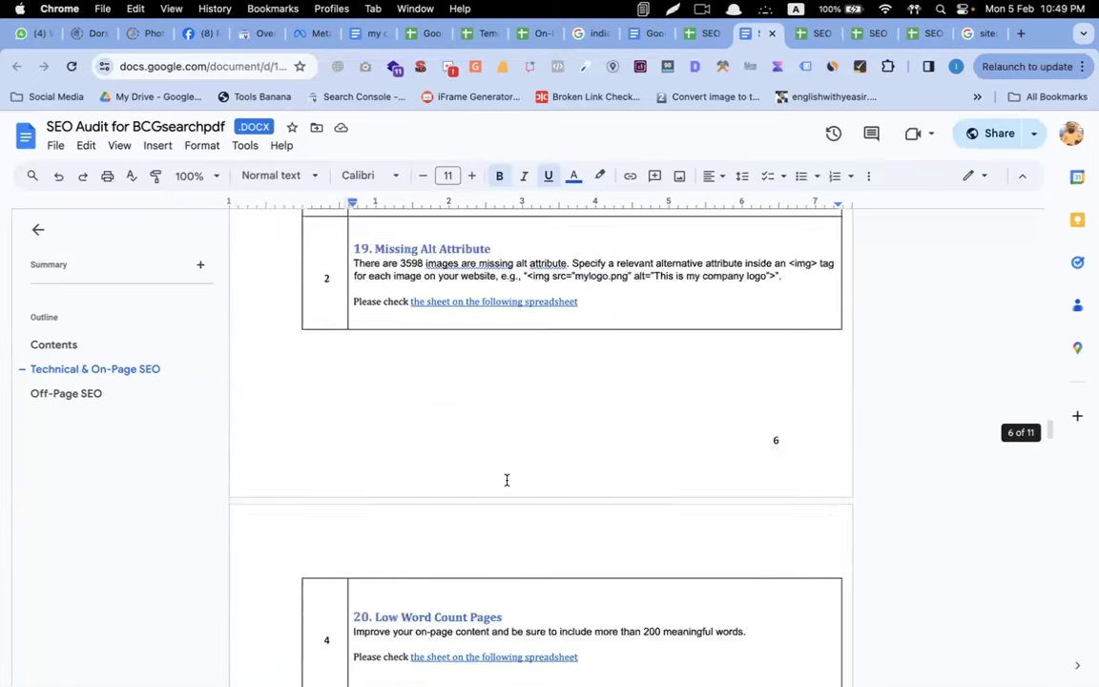
pyautogui.scroll(-5, 507, 479)
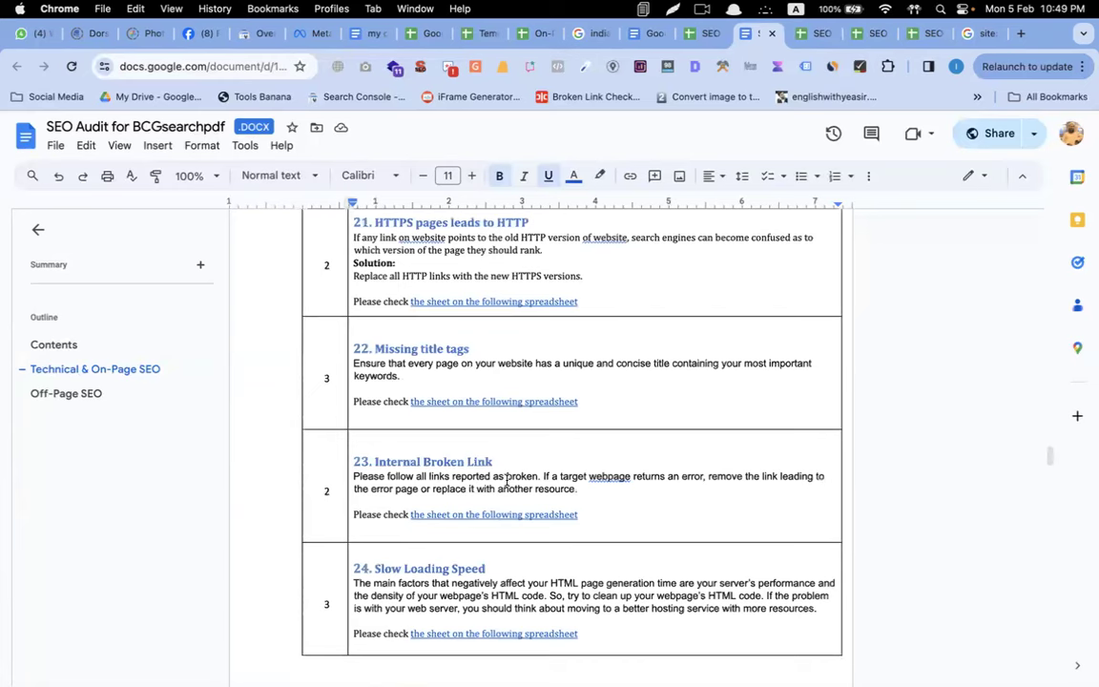
pyautogui.scroll(-9, 507, 479)
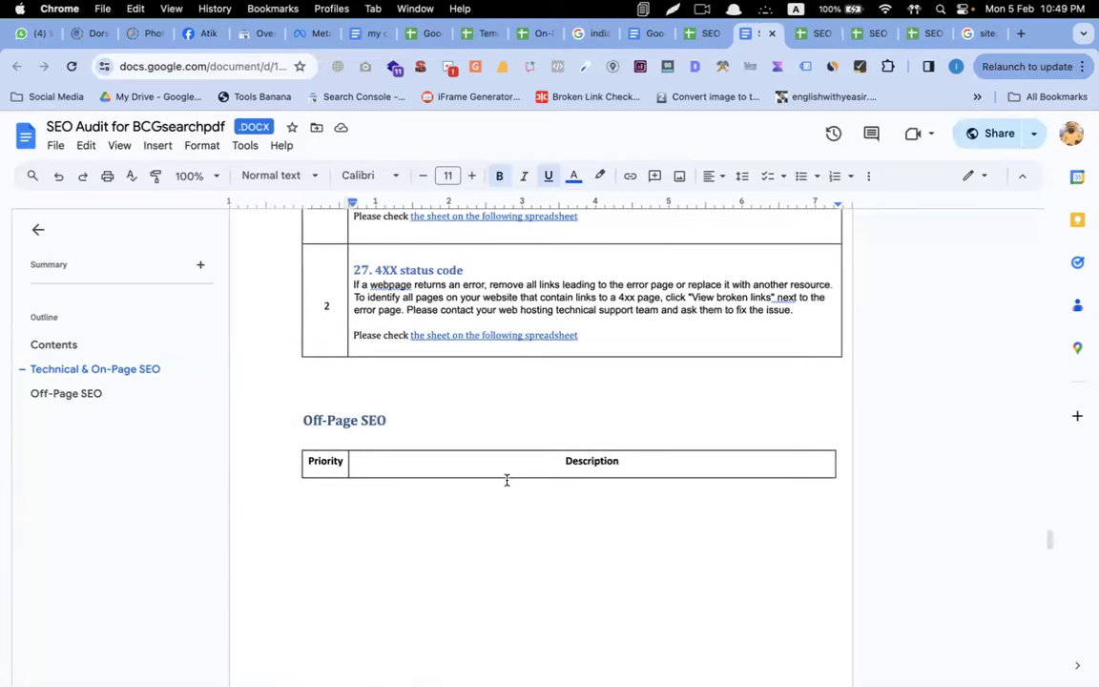
# Review the Off-Page SEO section, covering the Google Business Profile optimization advice and the Link Building strategies.
pyautogui.scroll(-10, 507, 479)
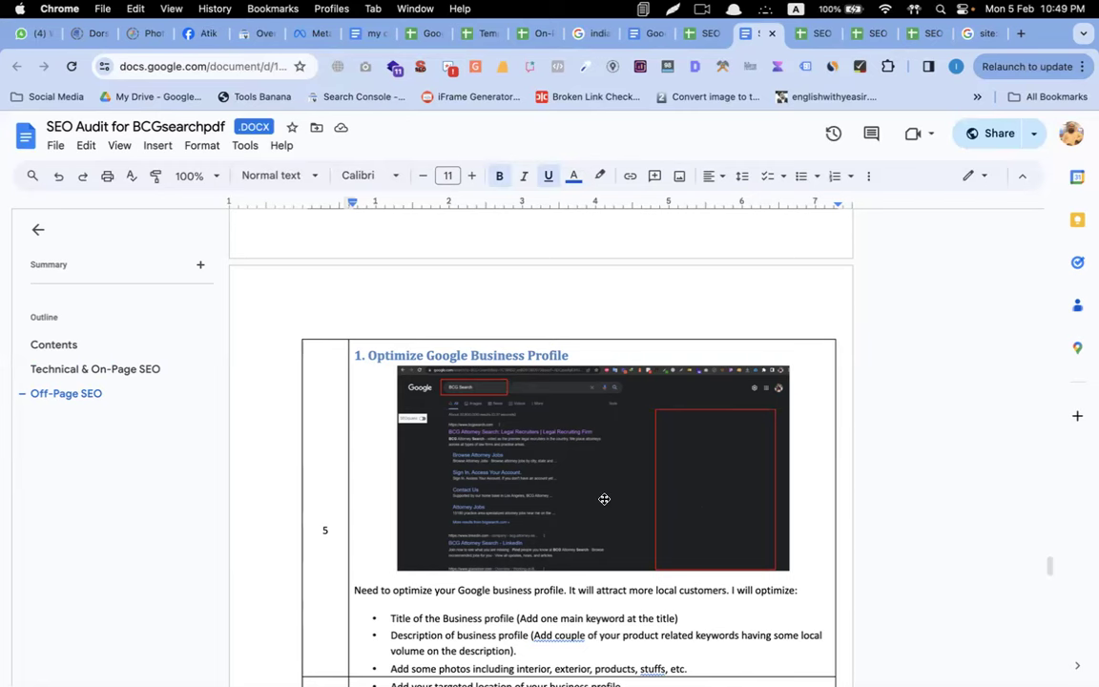
pyautogui.scroll(-2, 604, 498)
pyautogui.scroll(-6, 604, 498)
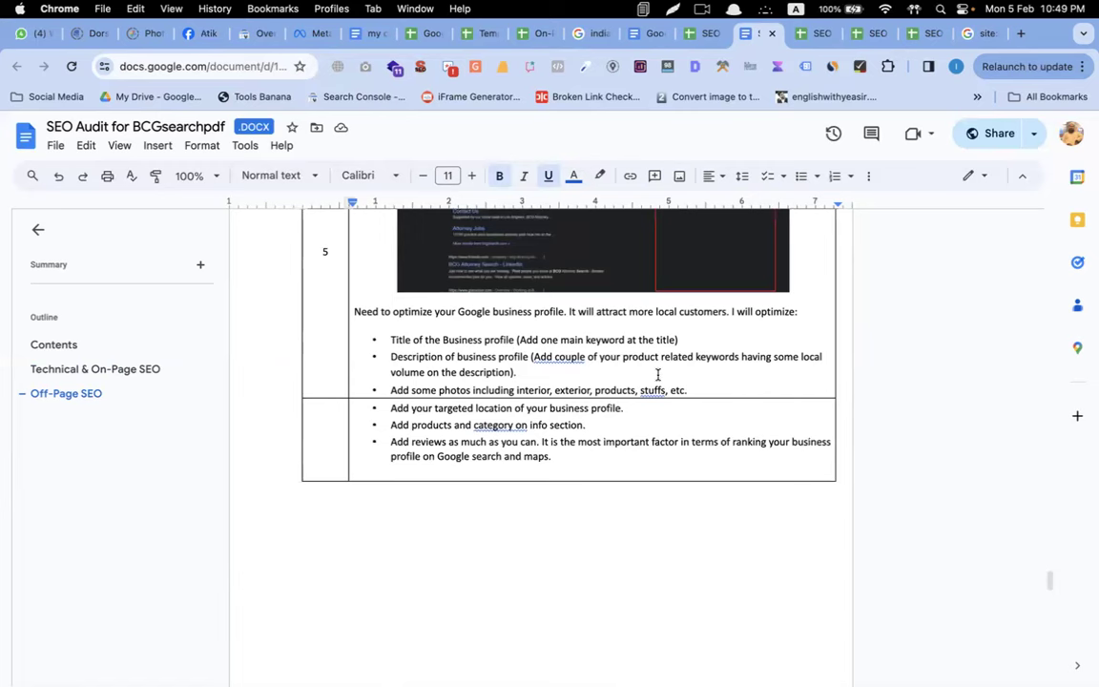
pyautogui.scroll(-1, 432, 351)
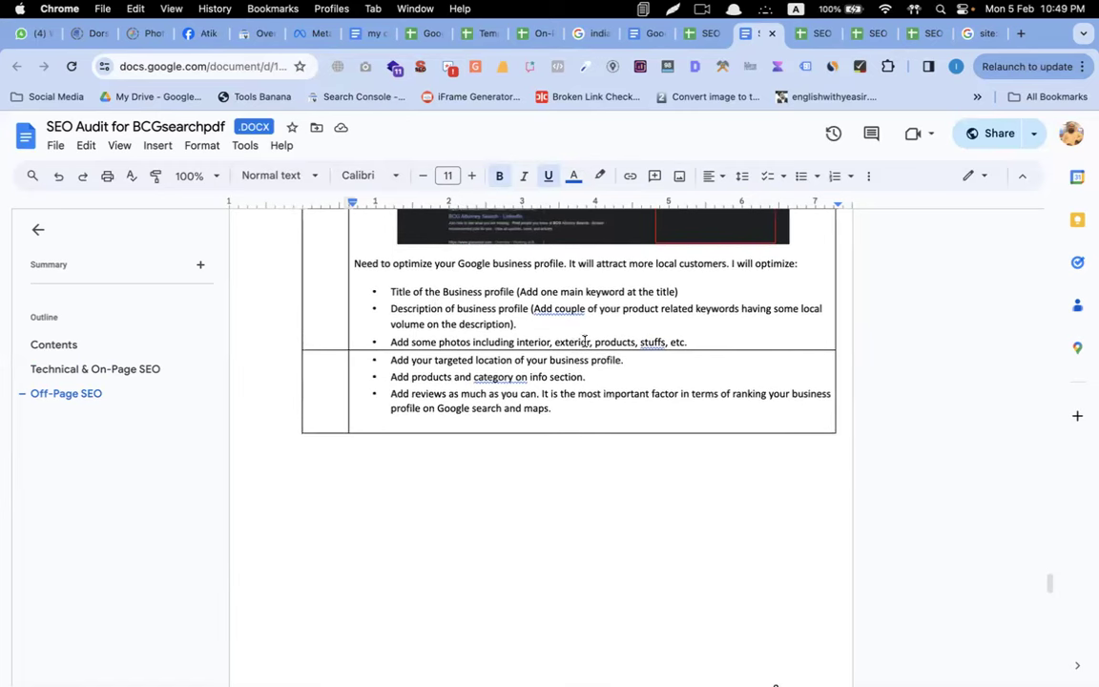
pyautogui.scroll(-2, 588, 343)
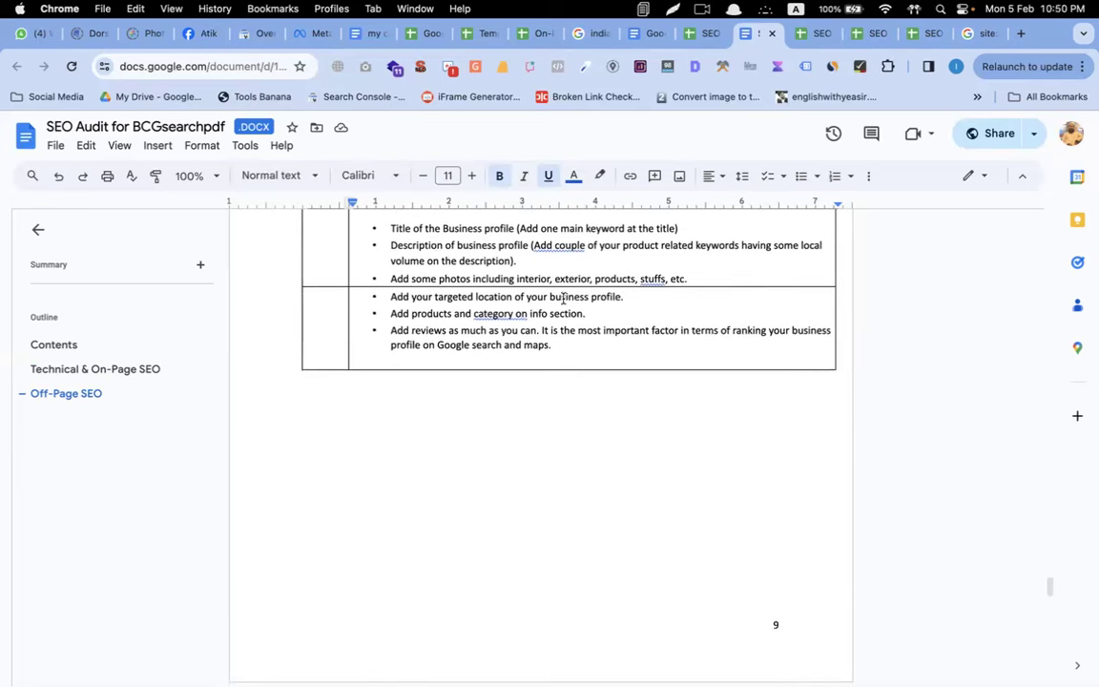
pyautogui.scroll(-10, 494, 342)
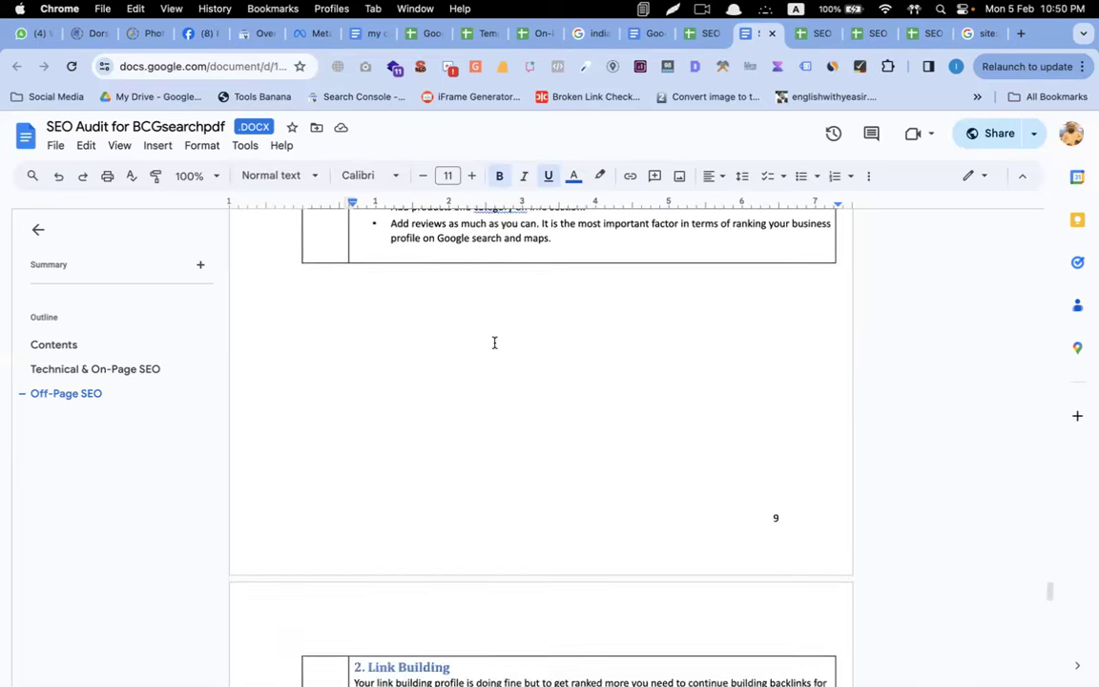
pyautogui.scroll(-4, 494, 342)
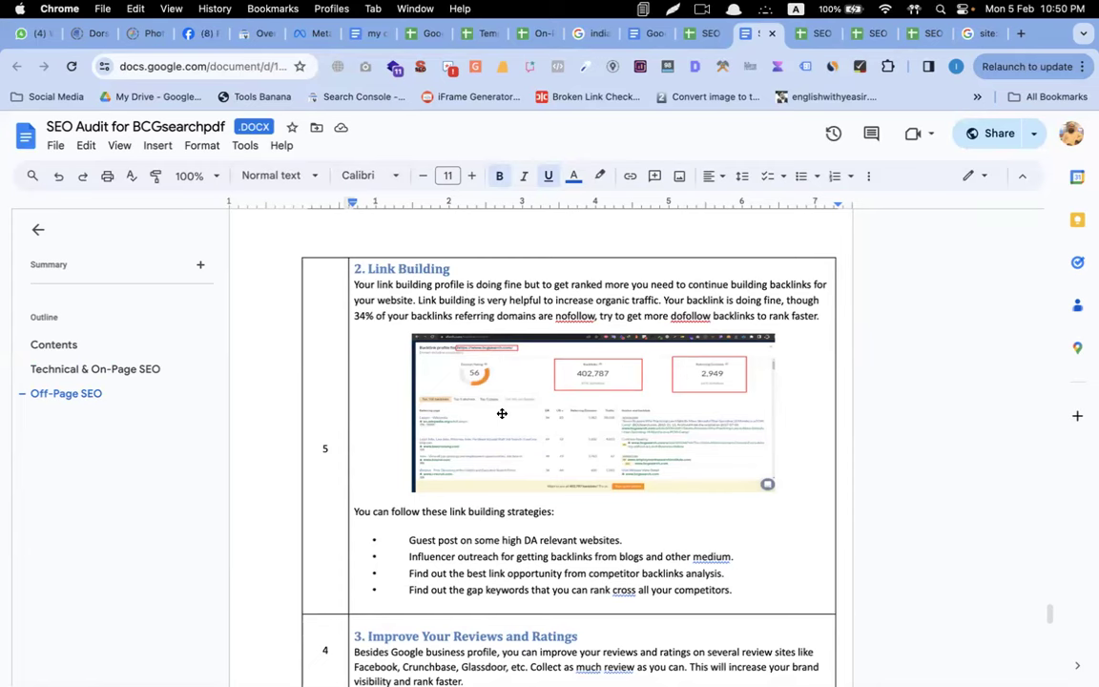
# Review the link building strategies and the "Improve Your Reviews and Ratings" advice at the end of the Off-Page SEO section.
pyautogui.scroll(-2, 502, 413)
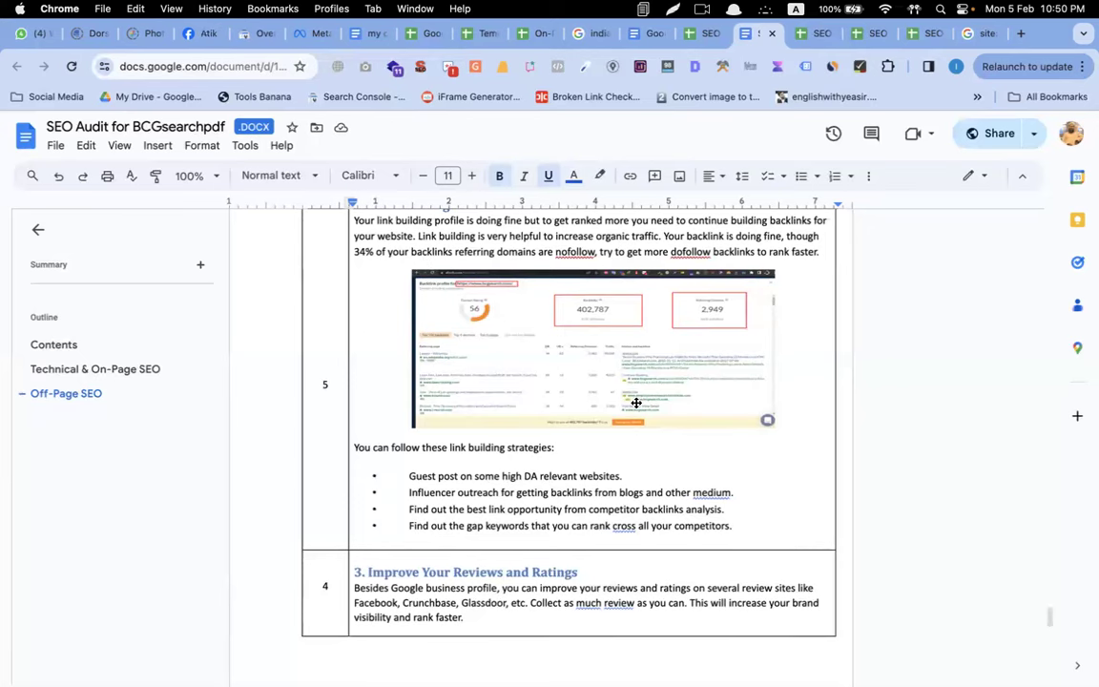
pyautogui.scroll(-1, 637, 403)
pyautogui.scroll(-5, 636, 403)
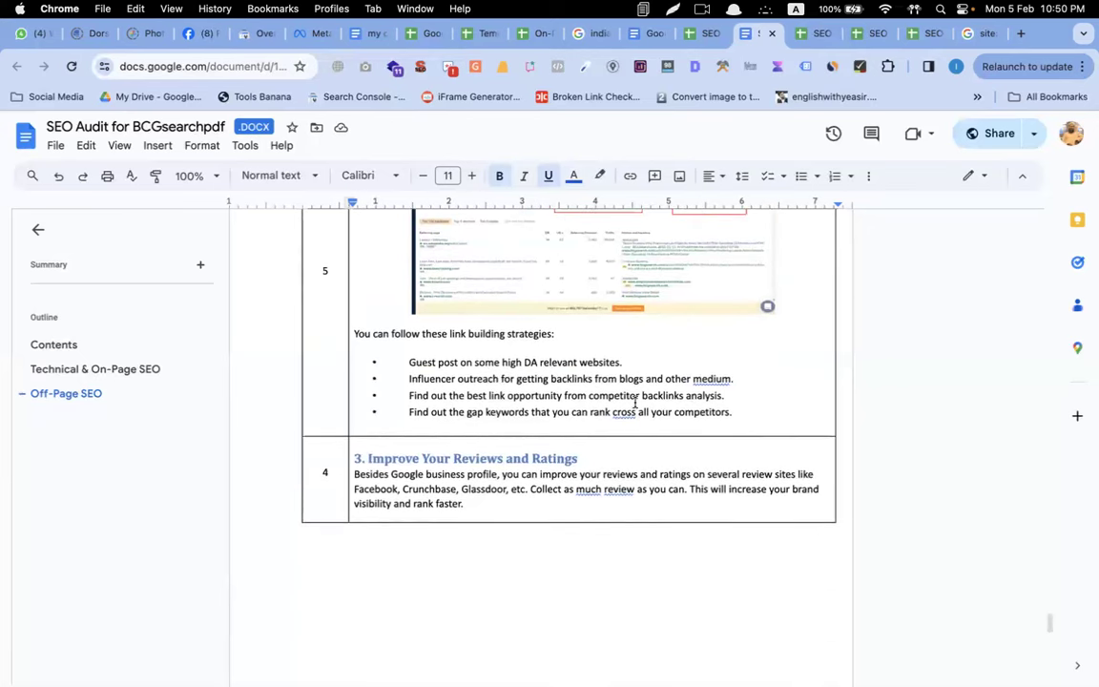
pyautogui.scroll(-3, 635, 403)
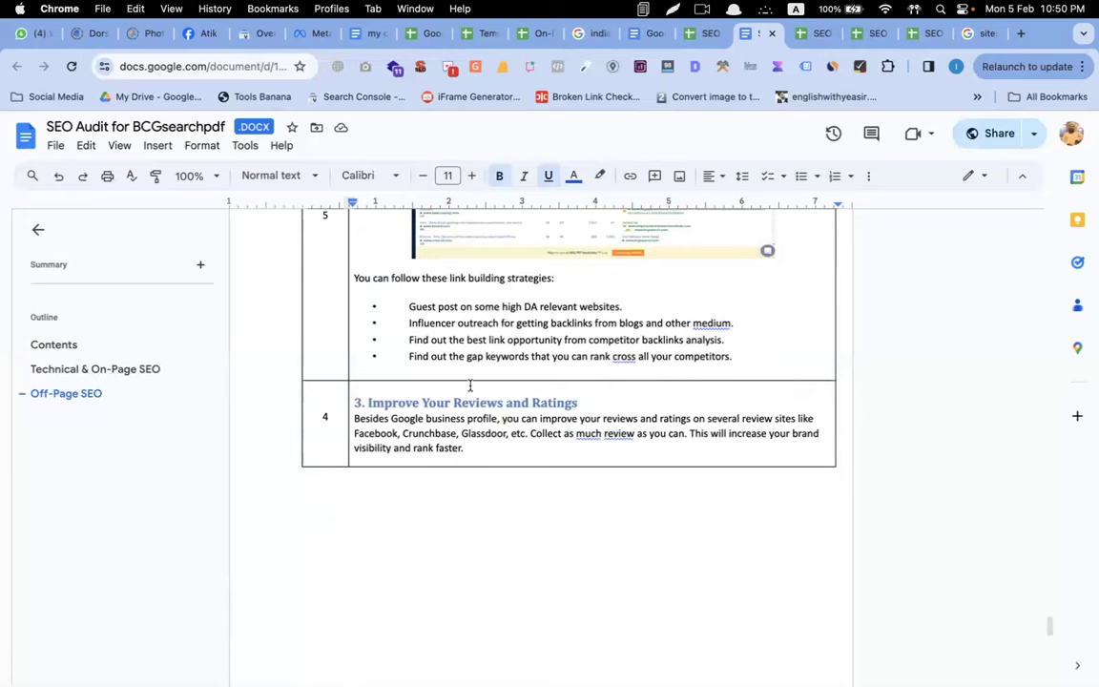
pyautogui.scroll(-2, 447, 442)
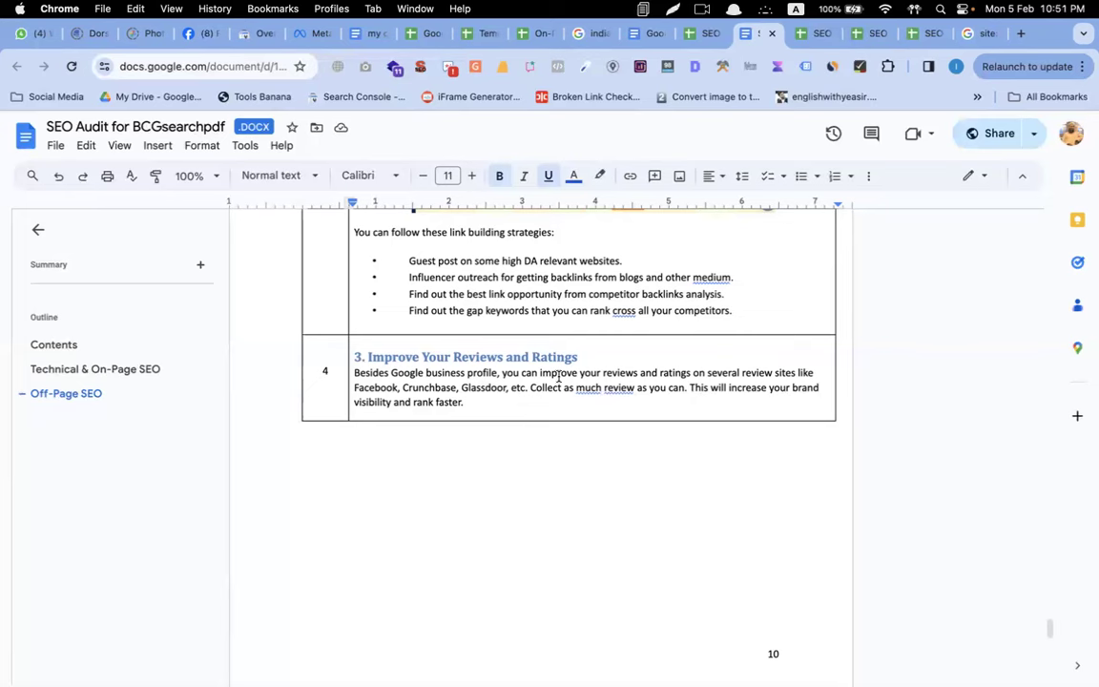
pyautogui.scroll(-2, 559, 377)
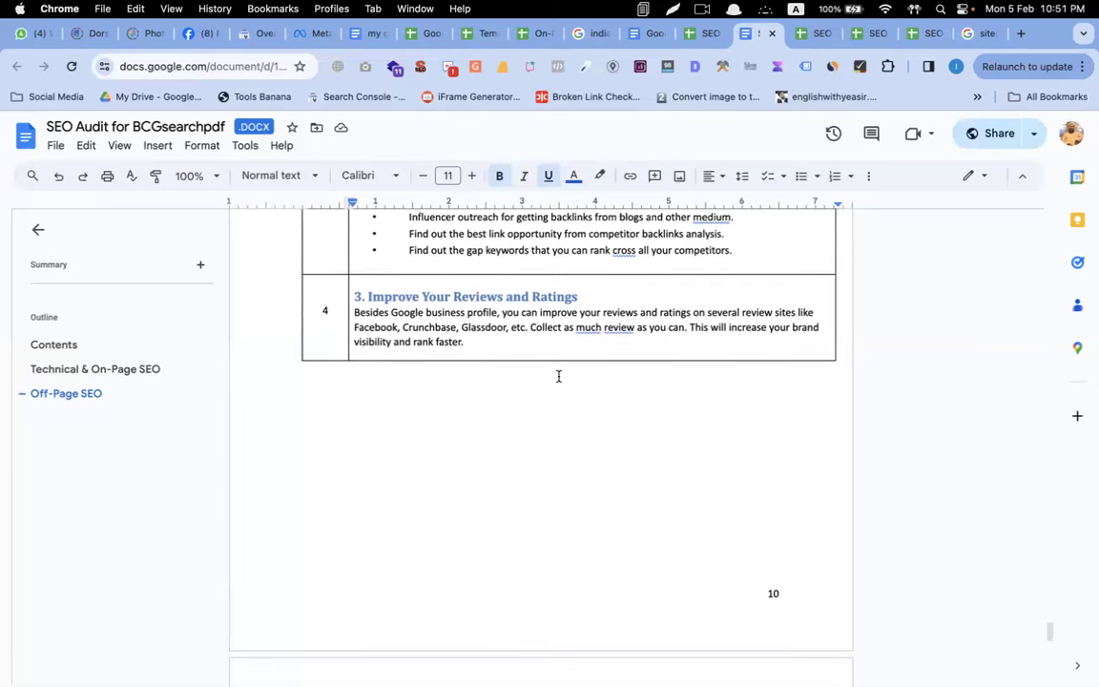
# Examine the Overview page of the audit document, covering the Semrush site audit screenshot and the note beneath it.
pyautogui.scroll(-5, 559, 377)
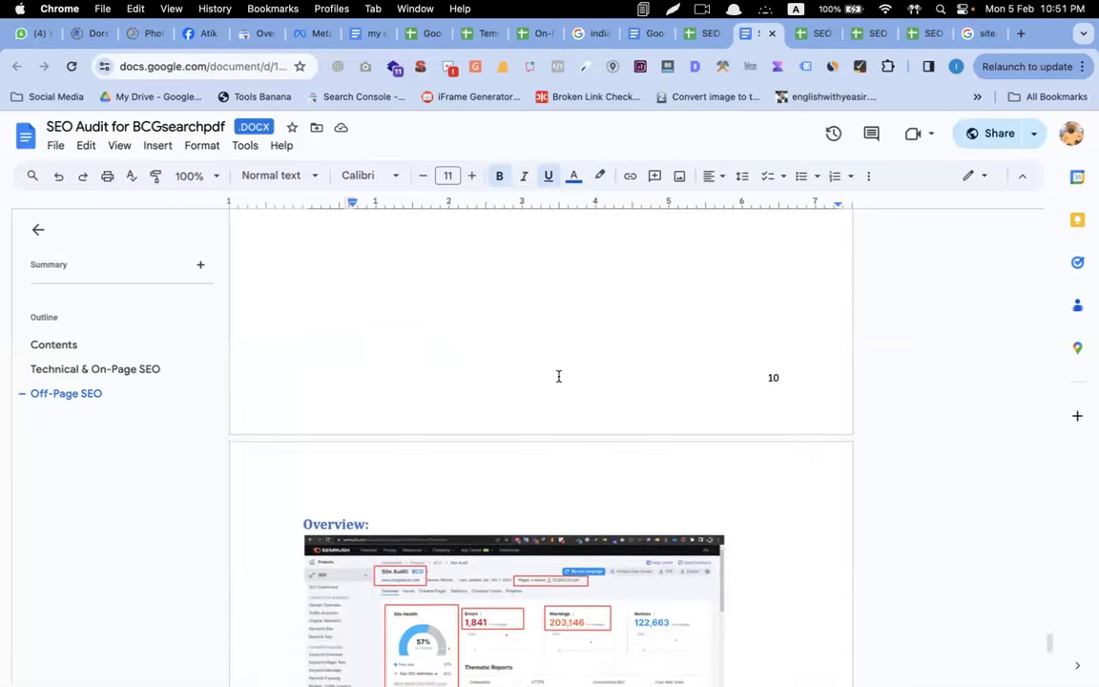
pyautogui.scroll(-3, 559, 381)
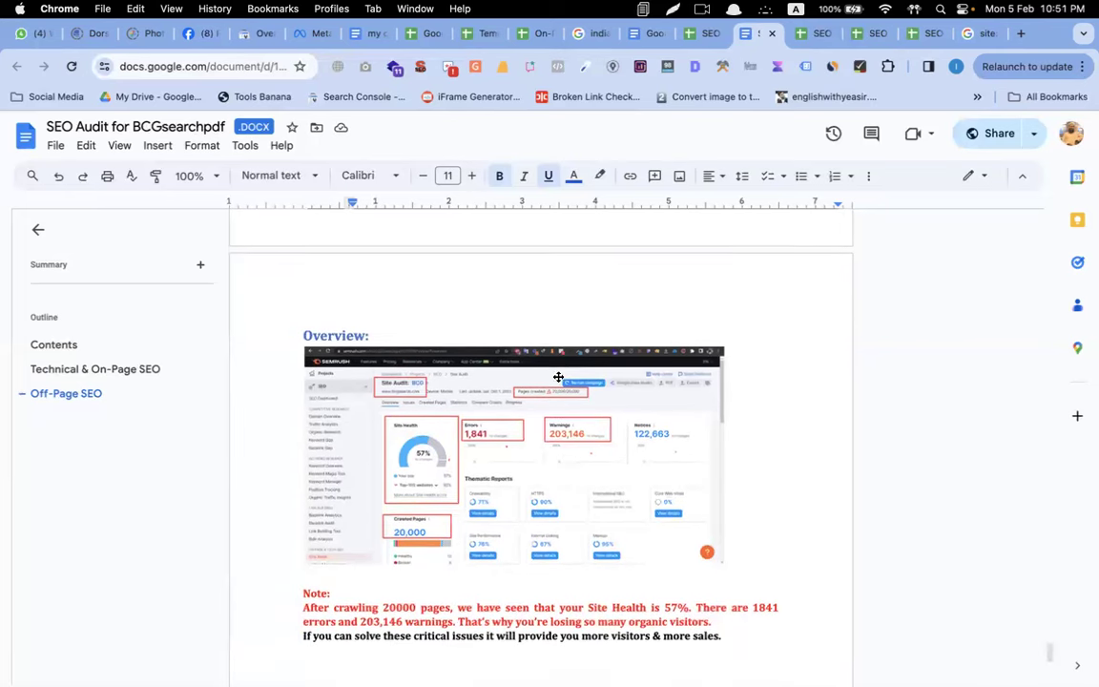
pyautogui.scroll(7, 559, 377)
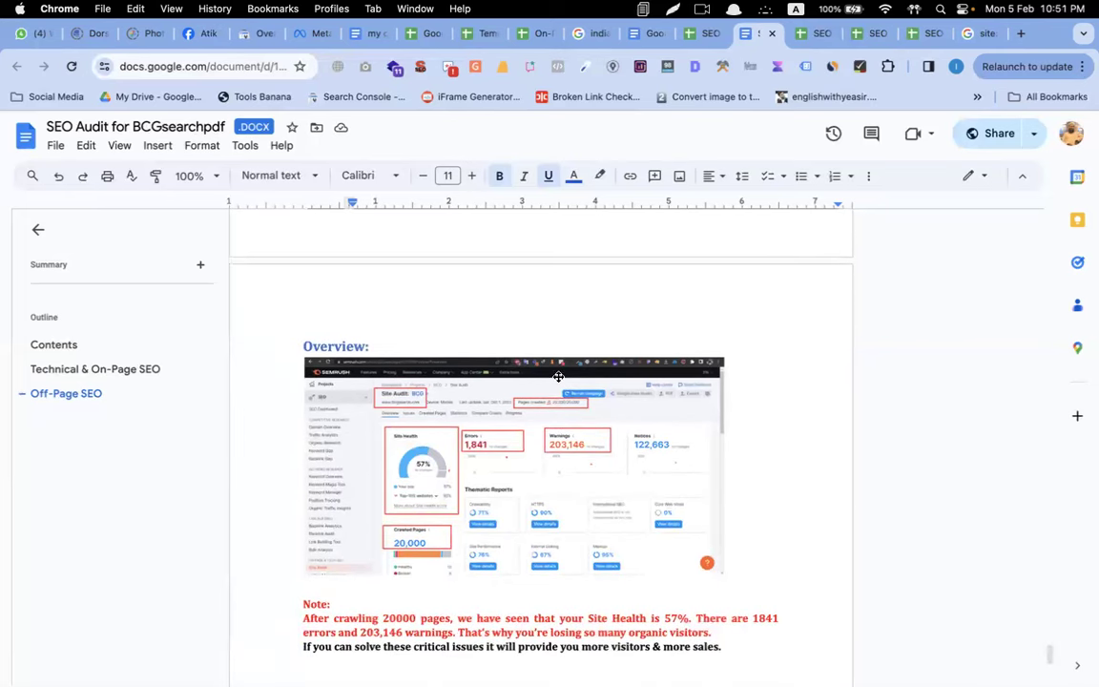
pyautogui.scroll(-4, 559, 376)
pyautogui.scroll(-1, 559, 376)
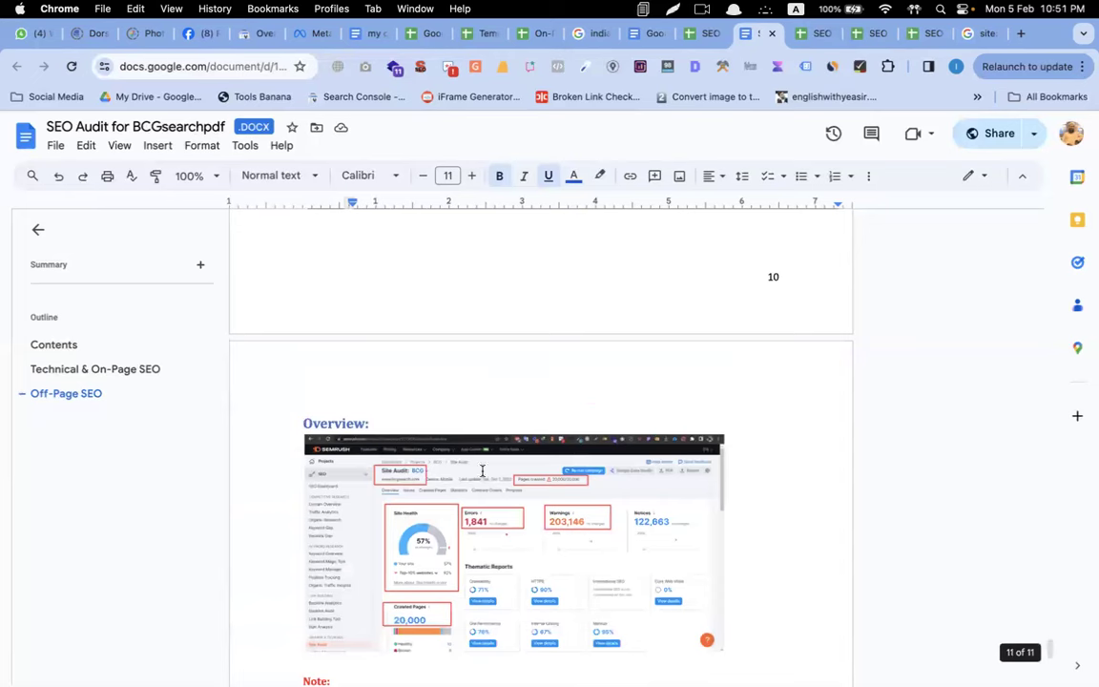
pyautogui.scroll(-2, 443, 525)
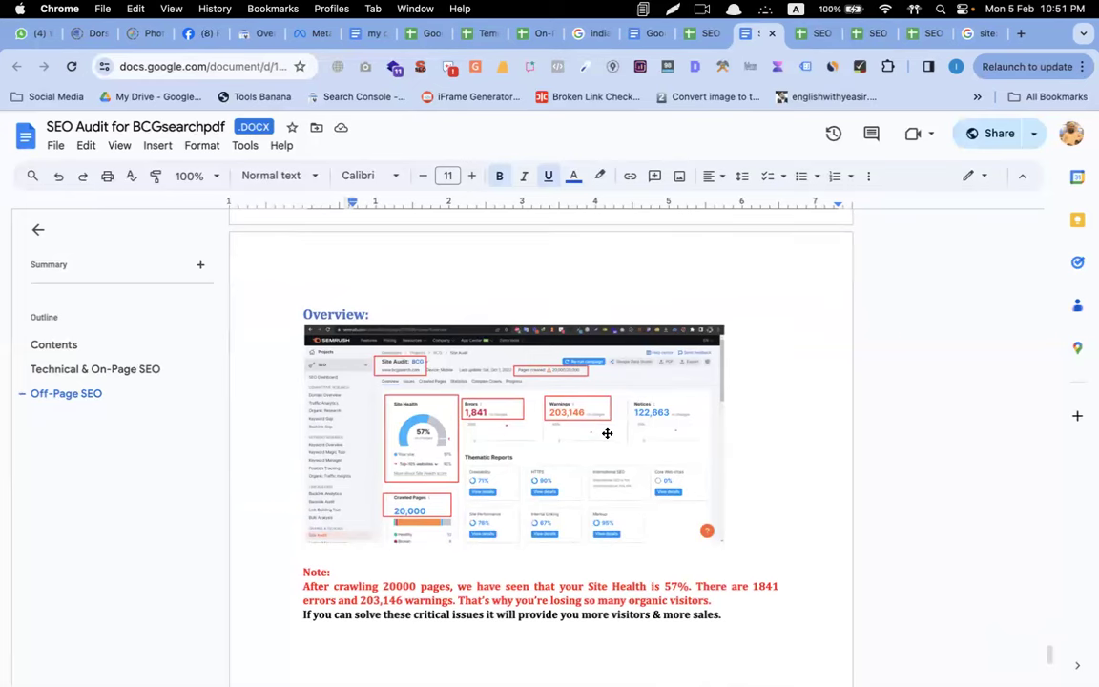
pyautogui.scroll(-3, 607, 434)
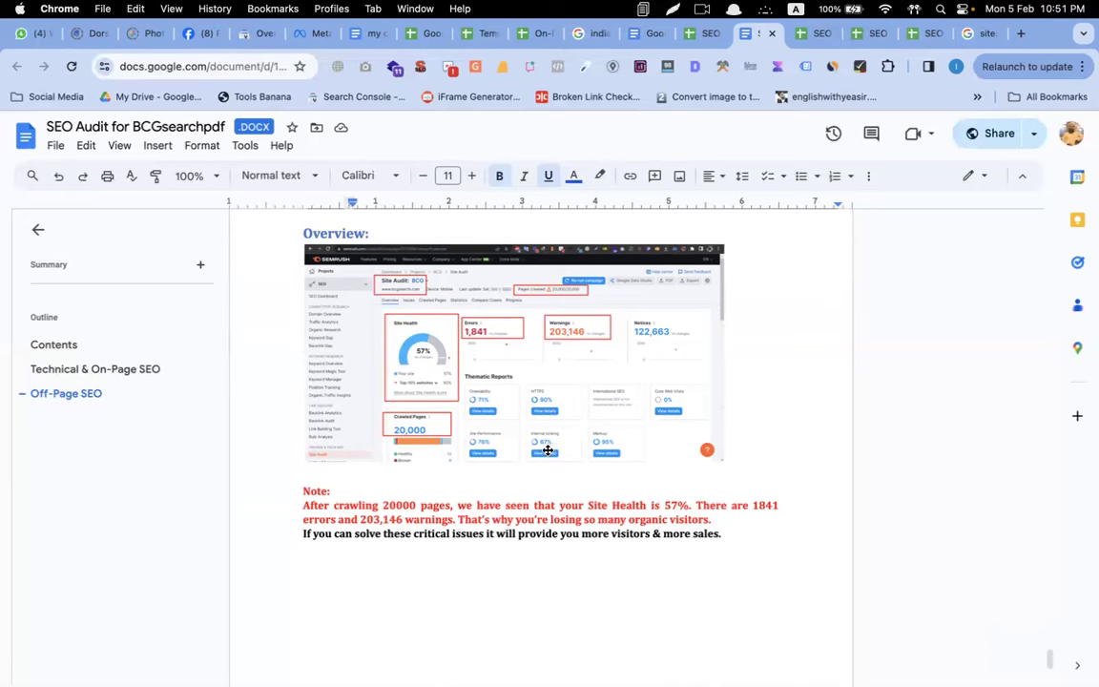
pyautogui.scroll(-2, 473, 489)
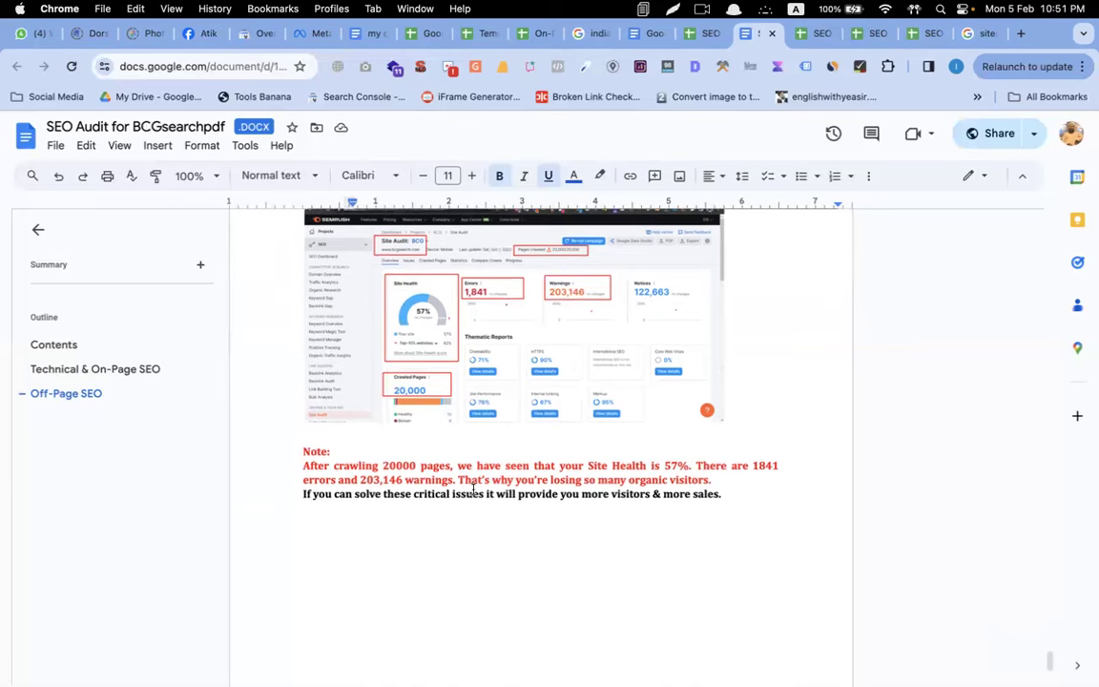
pyautogui.scroll(-1, 474, 490)
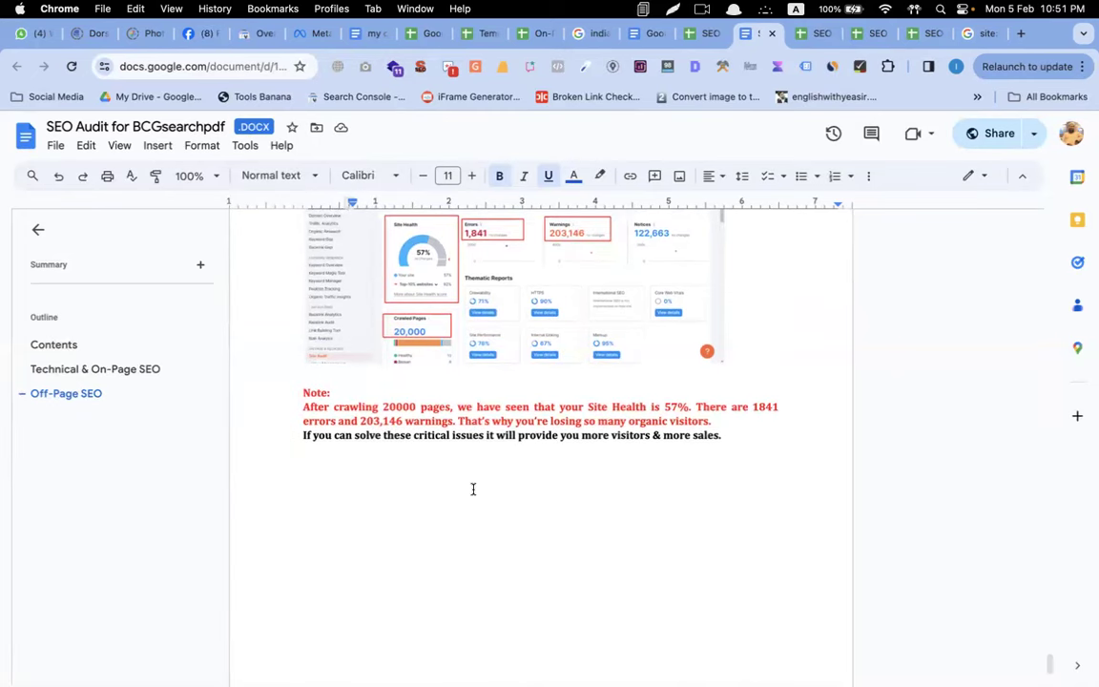
pyautogui.scroll(-4, 472, 488)
pyautogui.scroll(1, 472, 489)
pyautogui.scroll(3, 472, 488)
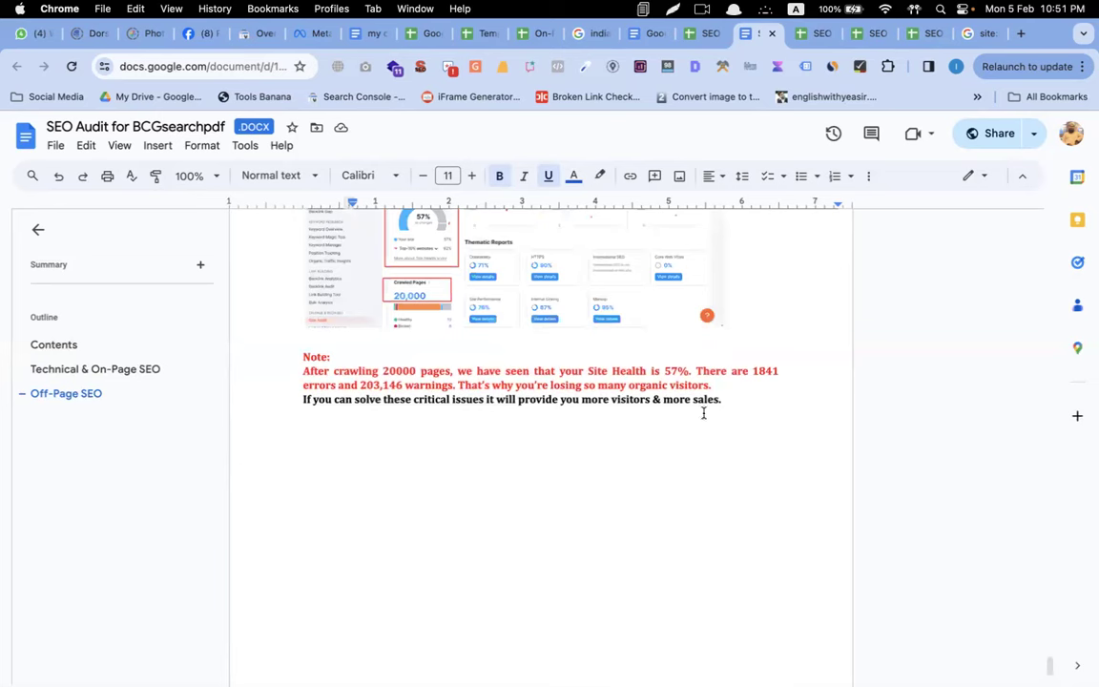
# Add blank lines below the closing sentence of the Overview note.
pyautogui.click(733, 408)
pyautogui.press('Return')
pyautogui.press('Return')
pyautogui.press('Return')
pyautogui.press('Return')
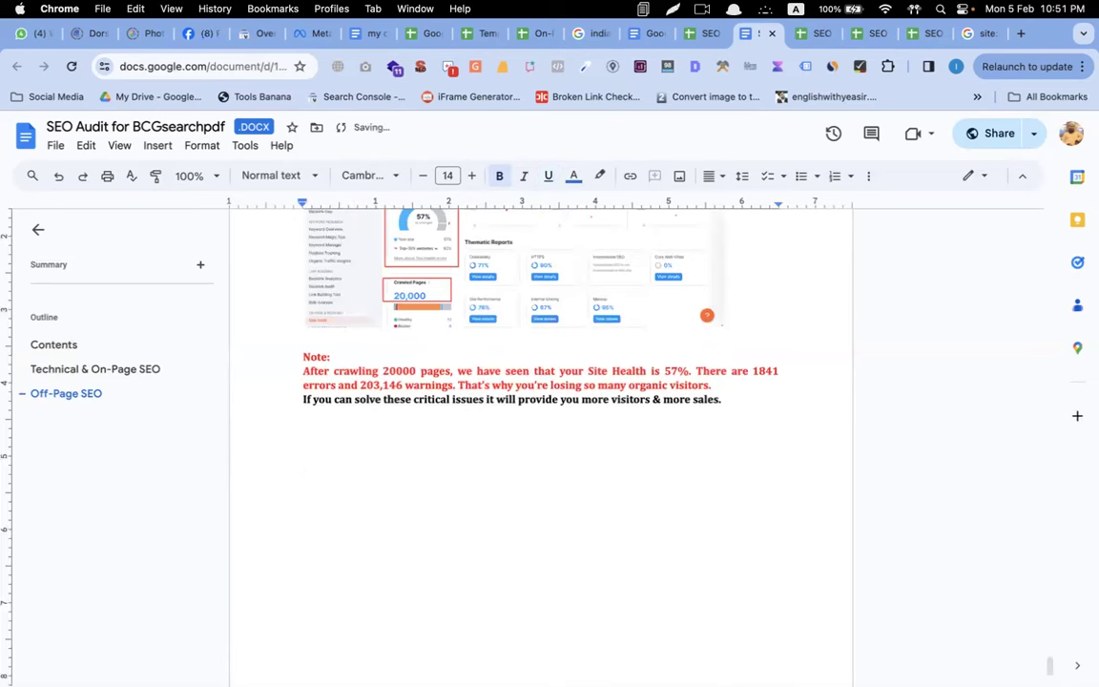
# Insert an empty line before the sentence "If you can solve these critical issues" in the Overview note.
pyautogui.scroll(2, 472, 410)
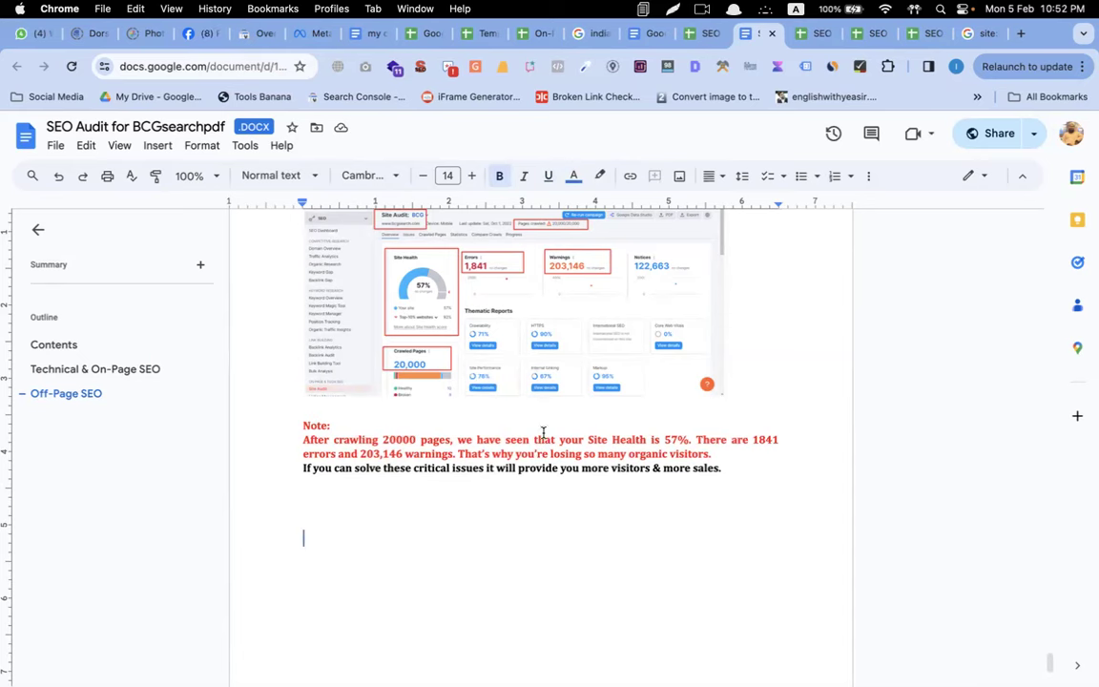
pyautogui.scroll(3, 567, 372)
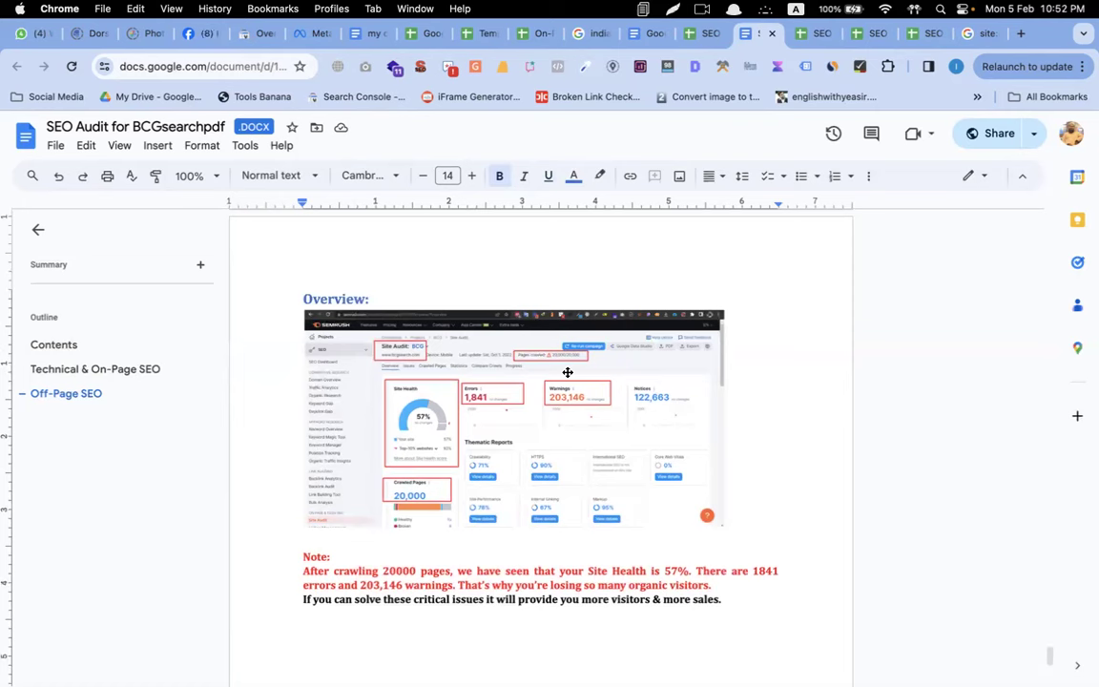
pyautogui.click(302, 599)
pyautogui.press('Return')
pyautogui.scroll(-2, 305, 601)
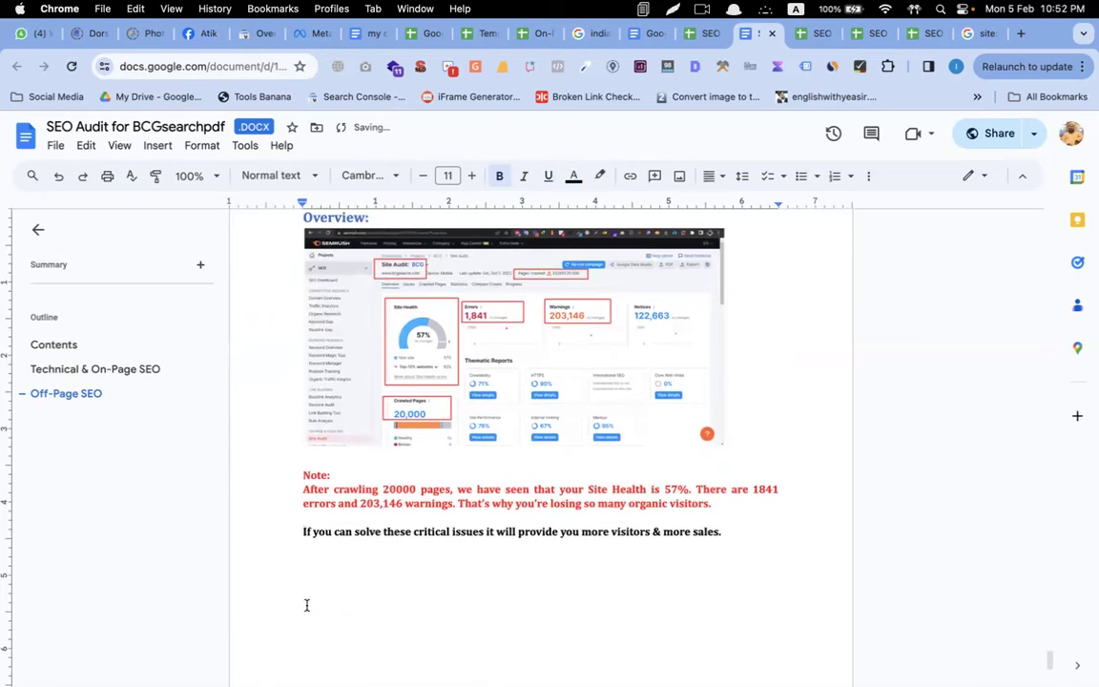
pyautogui.moveTo(720, 532); pyautogui.dragTo(692, 531)
pyautogui.tripleClick(691, 531)
pyautogui.press('BackSpace')
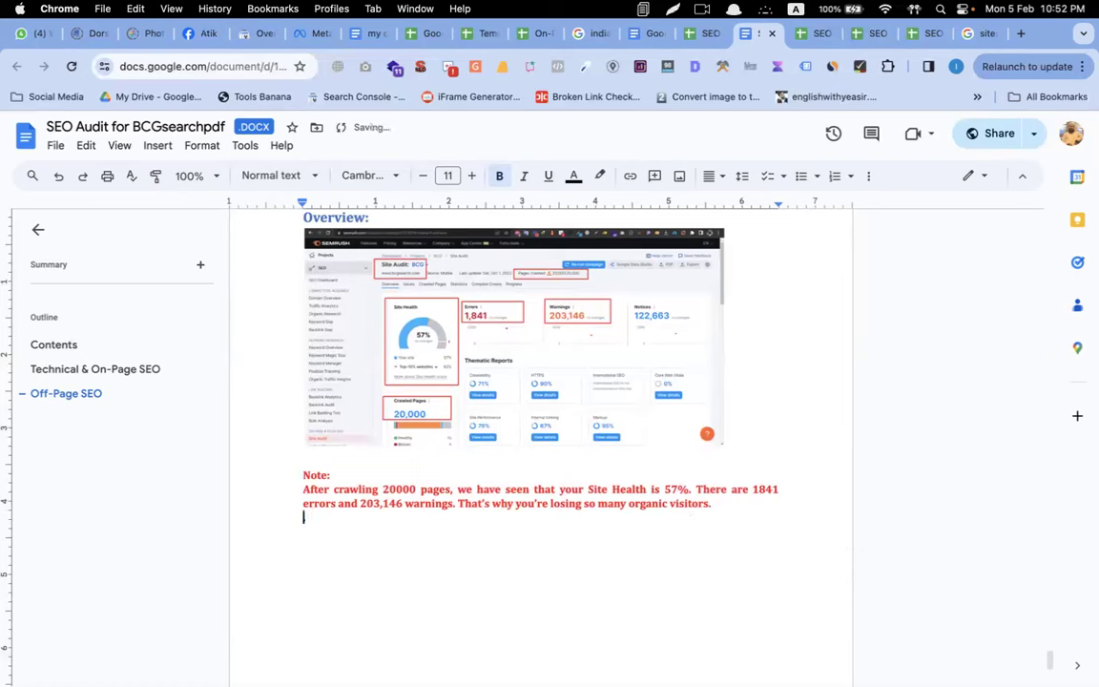
pyautogui.press('super+z')
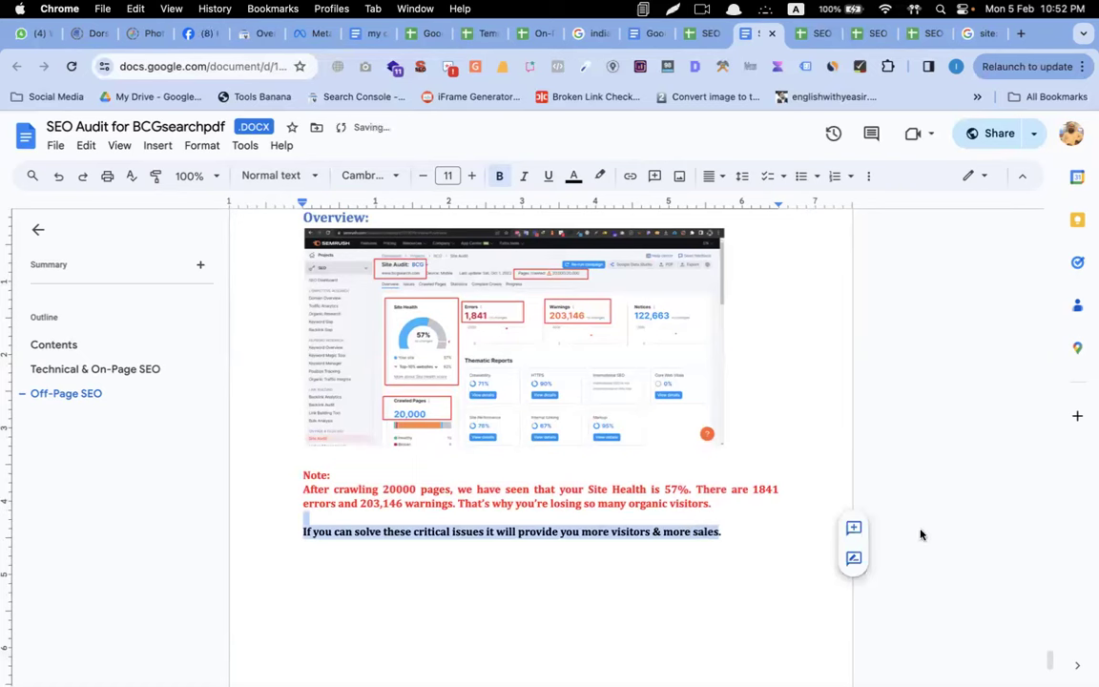
# Remove "& more sales" from the note's closing sentence so that it ends with "it will provide you more visitors.".
pyautogui.press('BackSpace')
pyautogui.press('BackSpace')
pyautogui.press('BackSpace')
pyautogui.press('BackSpace')
pyautogui.press('BackSpace')
pyautogui.press('BackSpace')
pyautogui.press('BackSpace')
pyautogui.press('BackSpace')
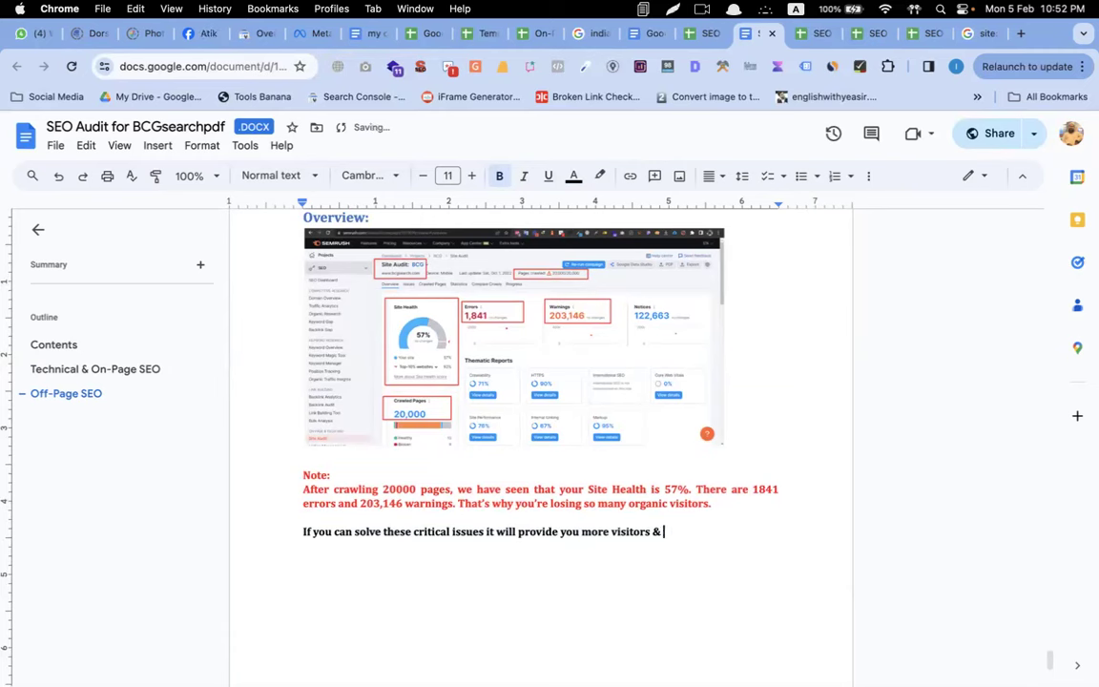
pyautogui.press('BackSpace')
pyautogui.press('BackSpace')
pyautogui.press('BackSpace')
pyautogui.write('.')
# Skim the audit document from its opening page through the Technical & On-Page SEO issues.
pyautogui.scroll(15, 540, 430)
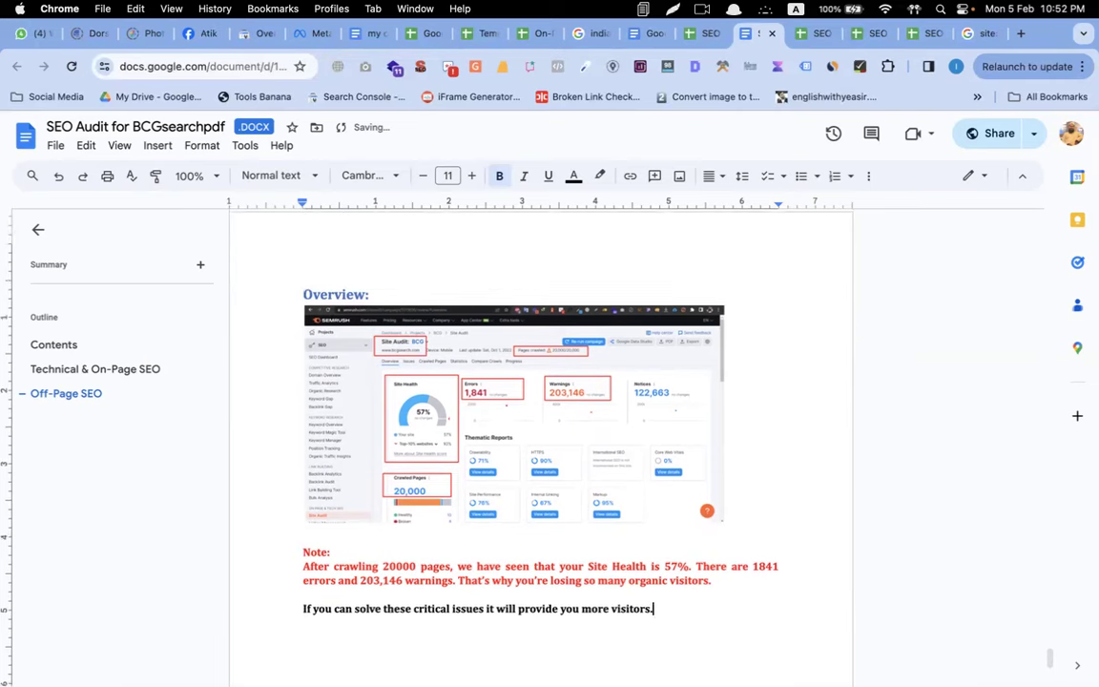
pyautogui.scroll(15, 540, 429)
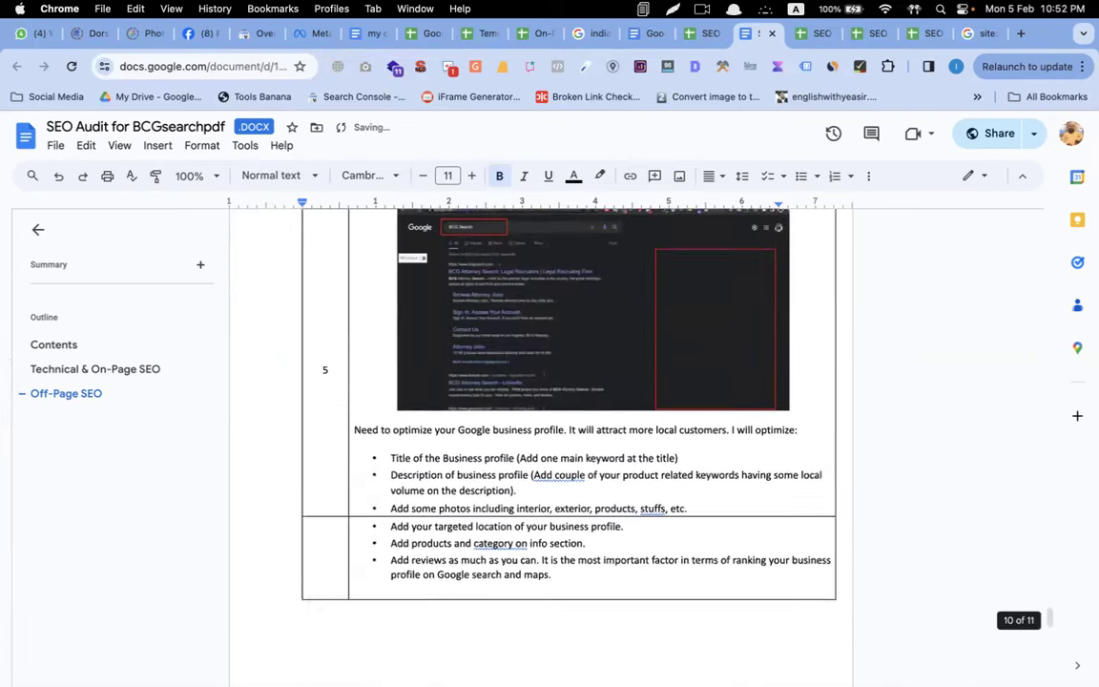
pyautogui.scroll(15, 540, 429)
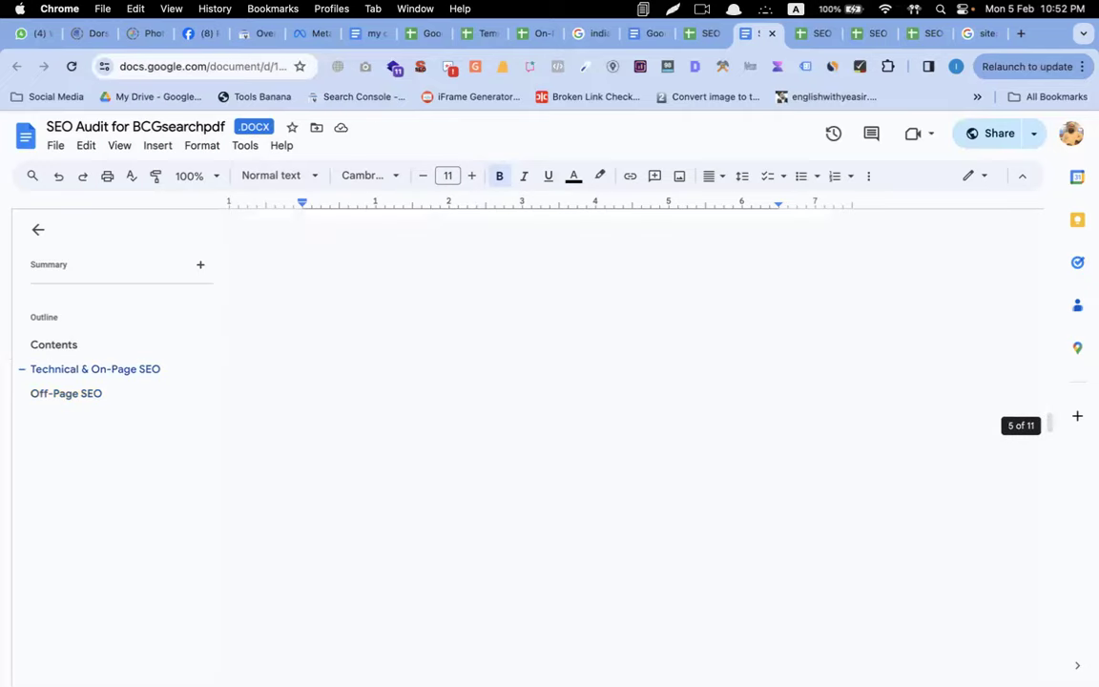
pyautogui.scroll(15, 540, 429)
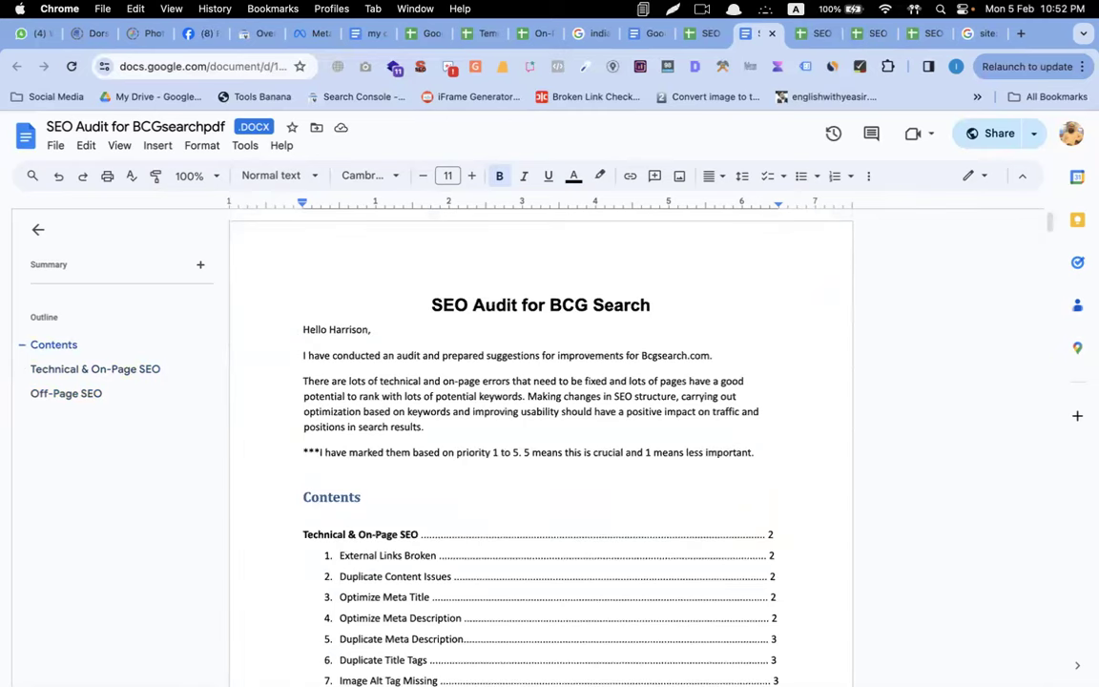
pyautogui.scroll(-15, 540, 429)
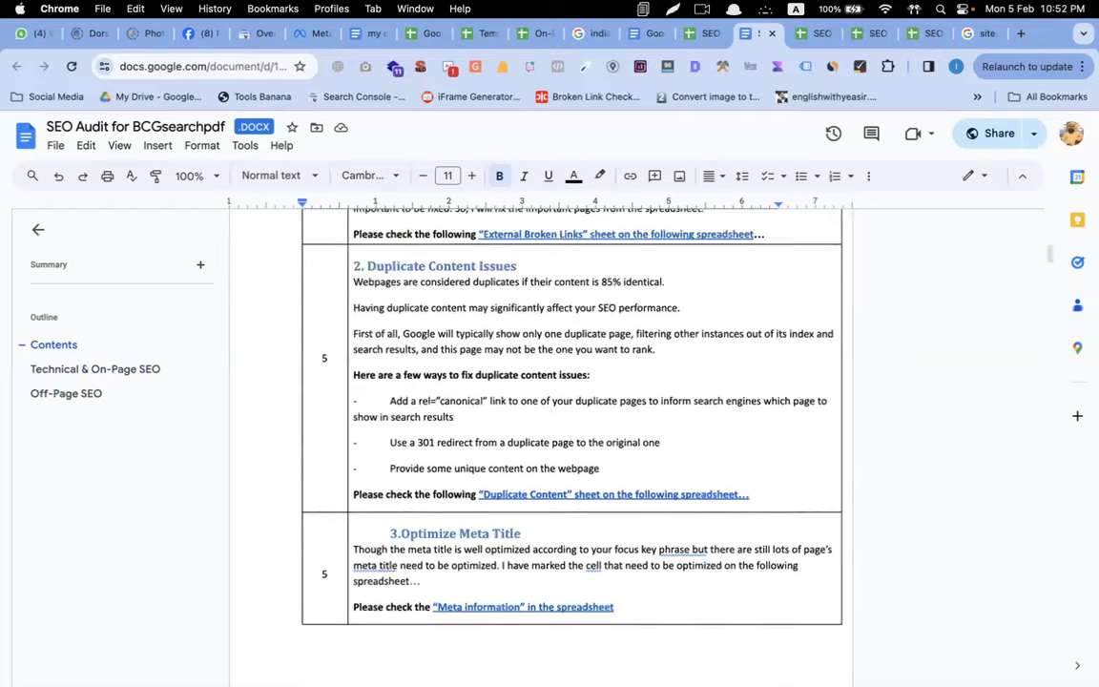
pyautogui.scroll(-20, 540, 430)
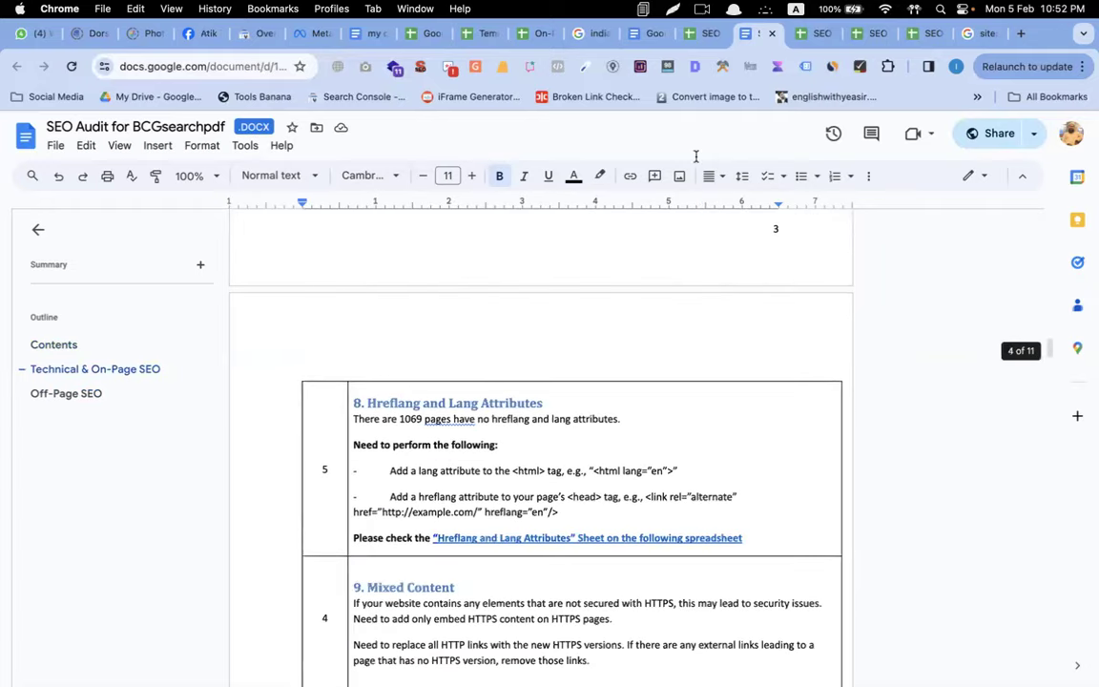
# Switch to the "my demo sheet seo audit" document and look through its Pass, Caution and Fail checklist, including the Google My Business section.
pyautogui.click(653, 38)
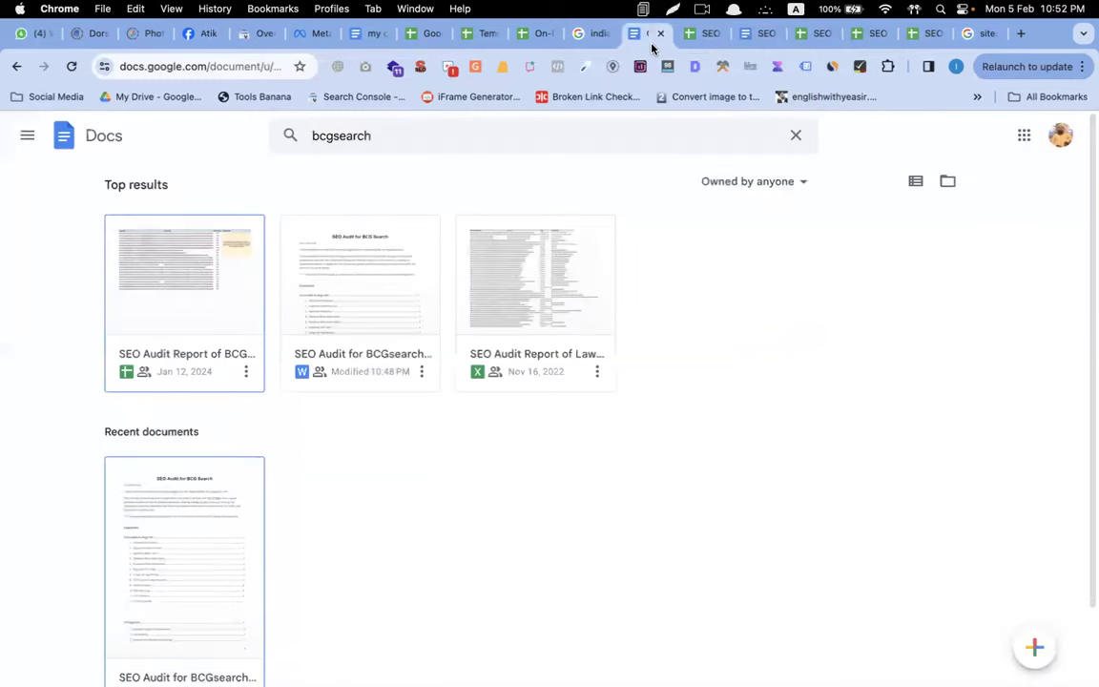
pyautogui.click(365, 32)
pyautogui.scroll(-3, 529, 383)
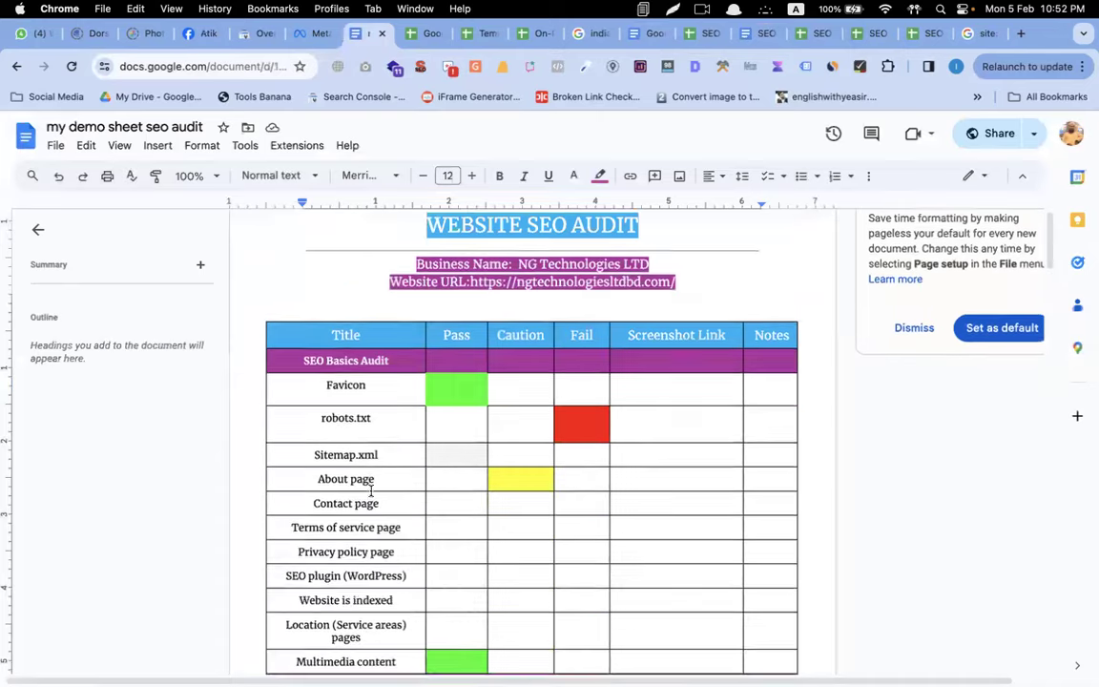
pyautogui.scroll(-5, 500, 554)
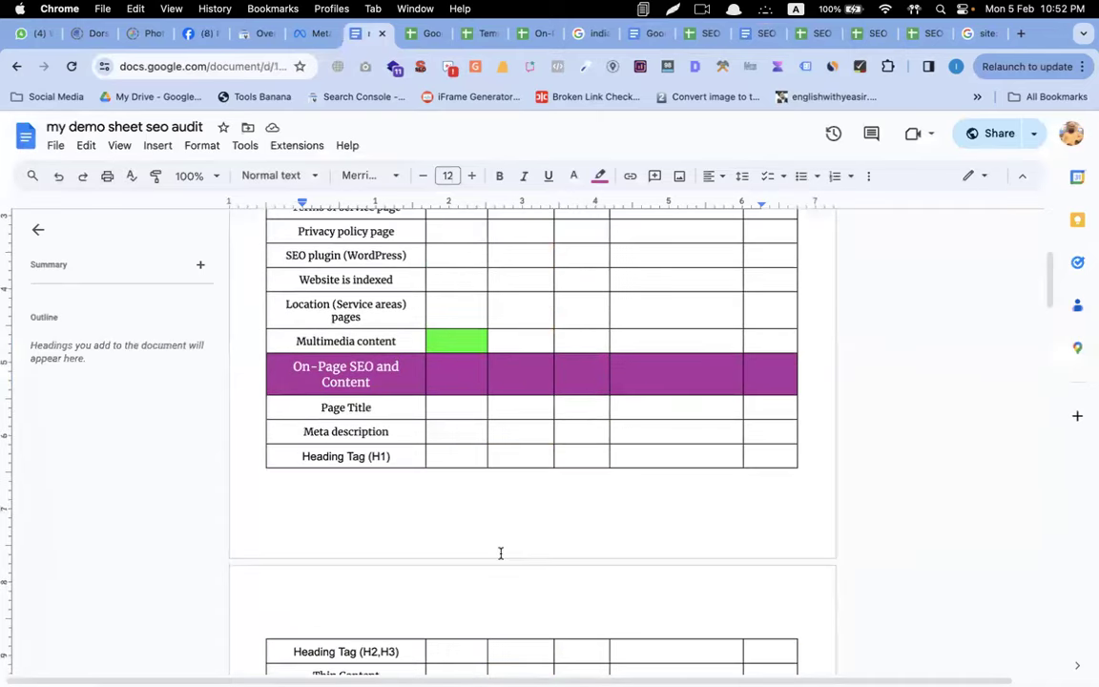
pyautogui.scroll(-15, 500, 554)
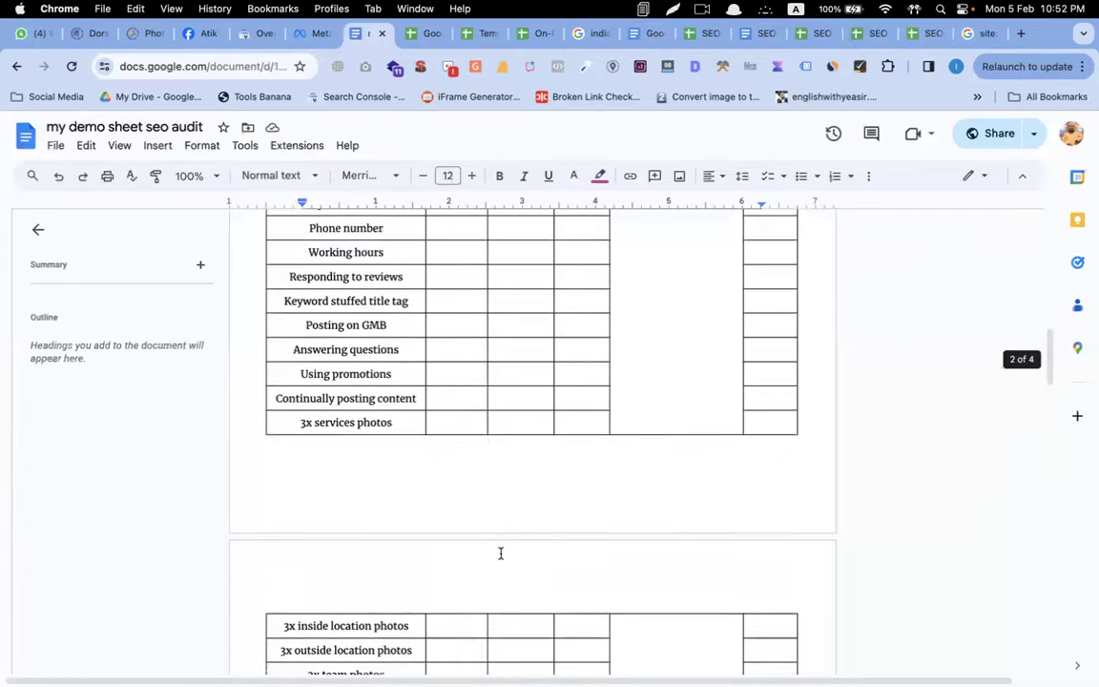
pyautogui.scroll(5, 500, 554)
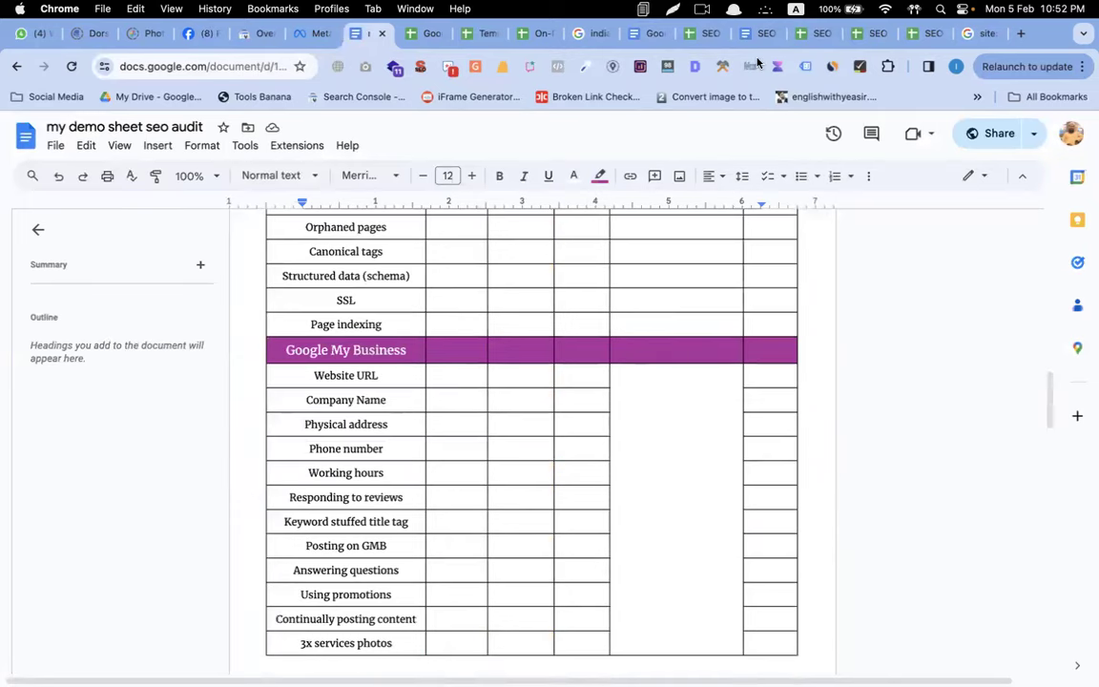
# Return to the BCG Search audit document and view the Contents list on its first page.
pyautogui.click(759, 35)
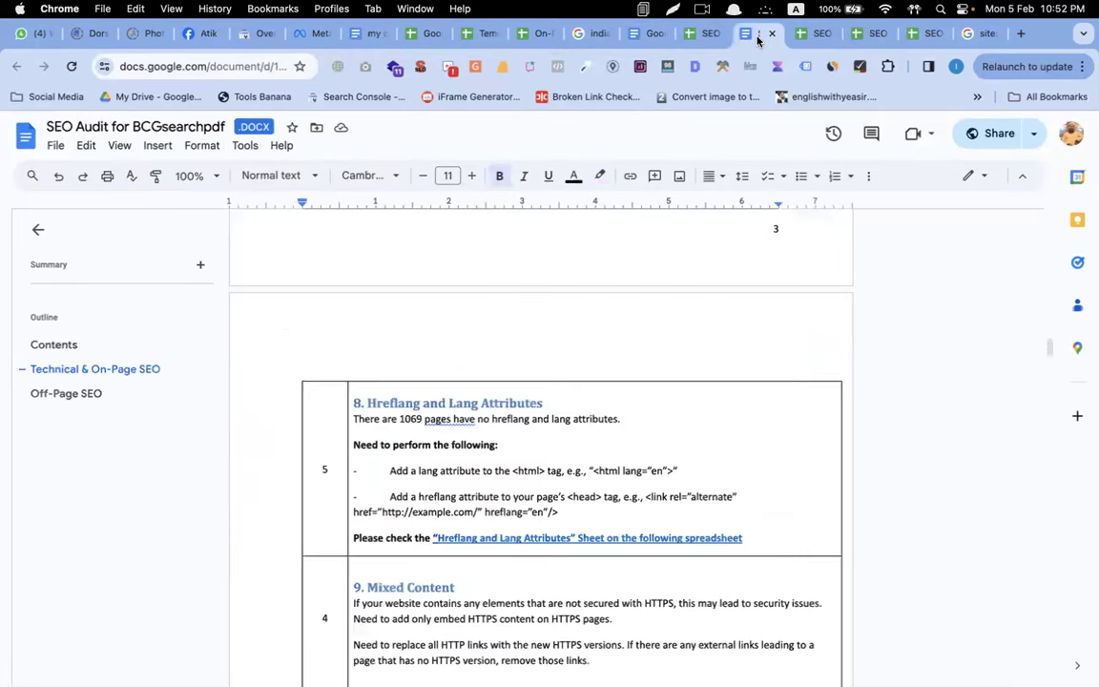
pyautogui.scroll(8, 559, 520)
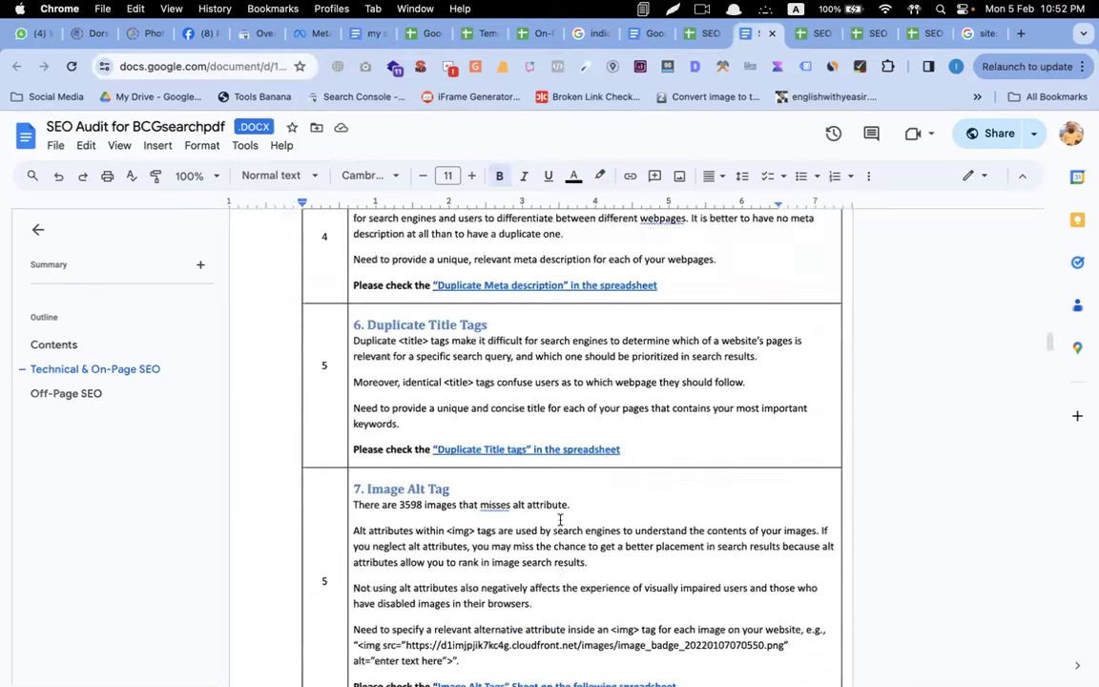
pyautogui.scroll(10, 560, 519)
pyautogui.scroll(3, 561, 519)
pyautogui.scroll(-6, 560, 519)
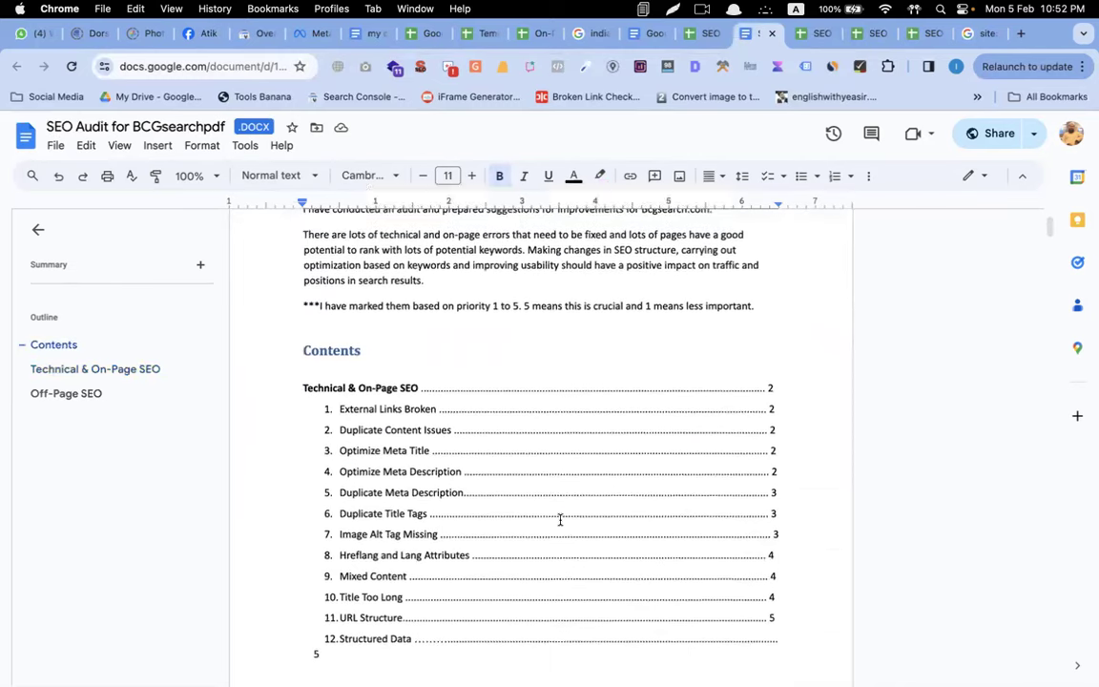
# Examine the Contents list of the BCG Search audit and the first Technical & On-Page SEO entries it refers to.
pyautogui.scroll(-1, 560, 519)
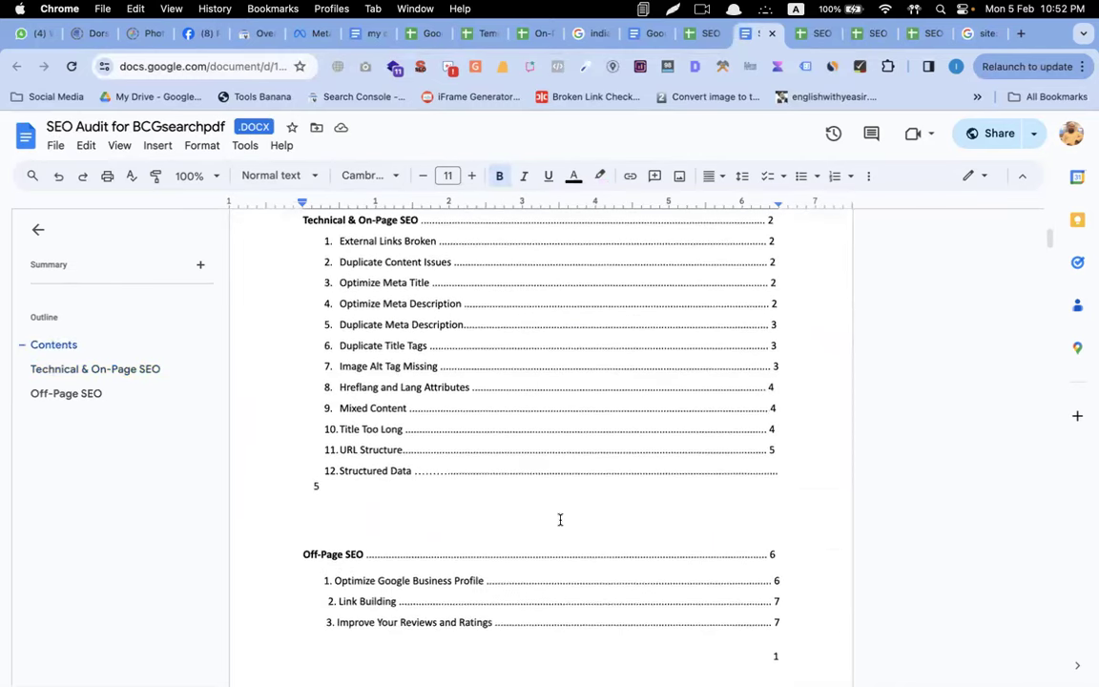
pyautogui.scroll(3, 560, 519)
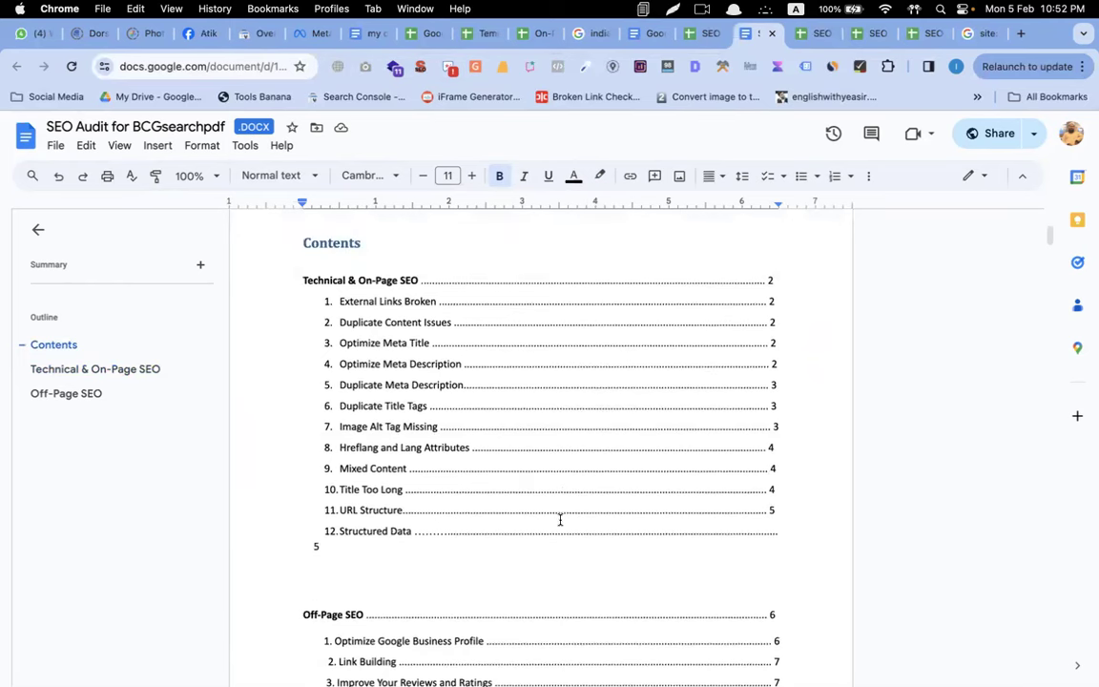
pyautogui.scroll(-2, 560, 520)
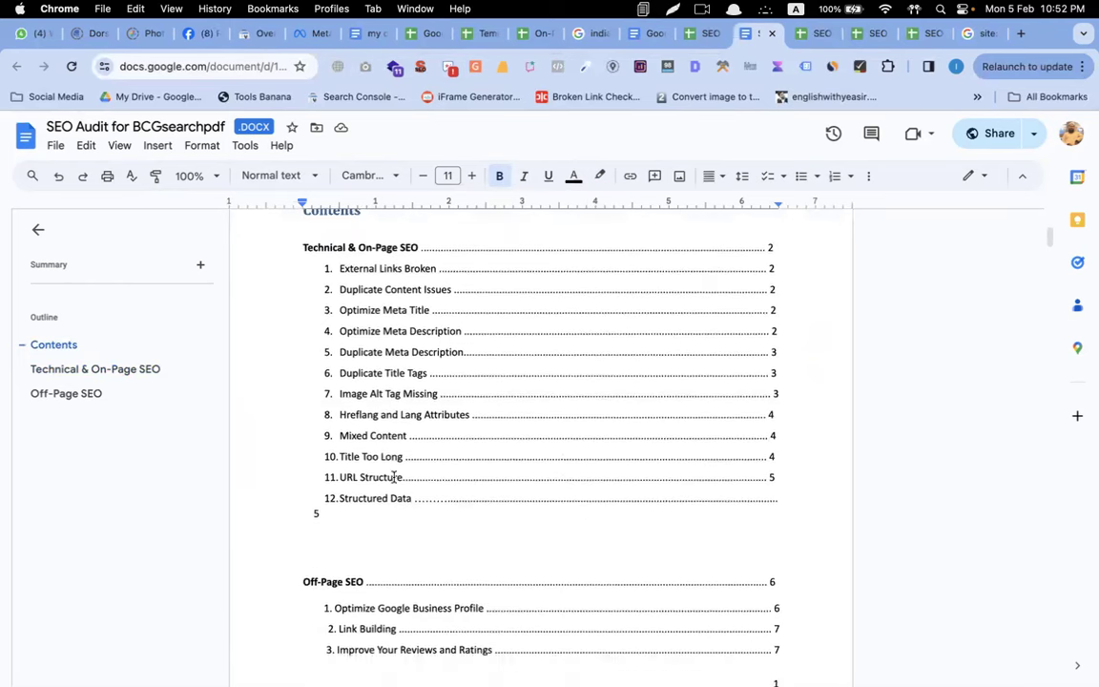
pyautogui.scroll(-15, 393, 478)
pyautogui.scroll(-15, 393, 475)
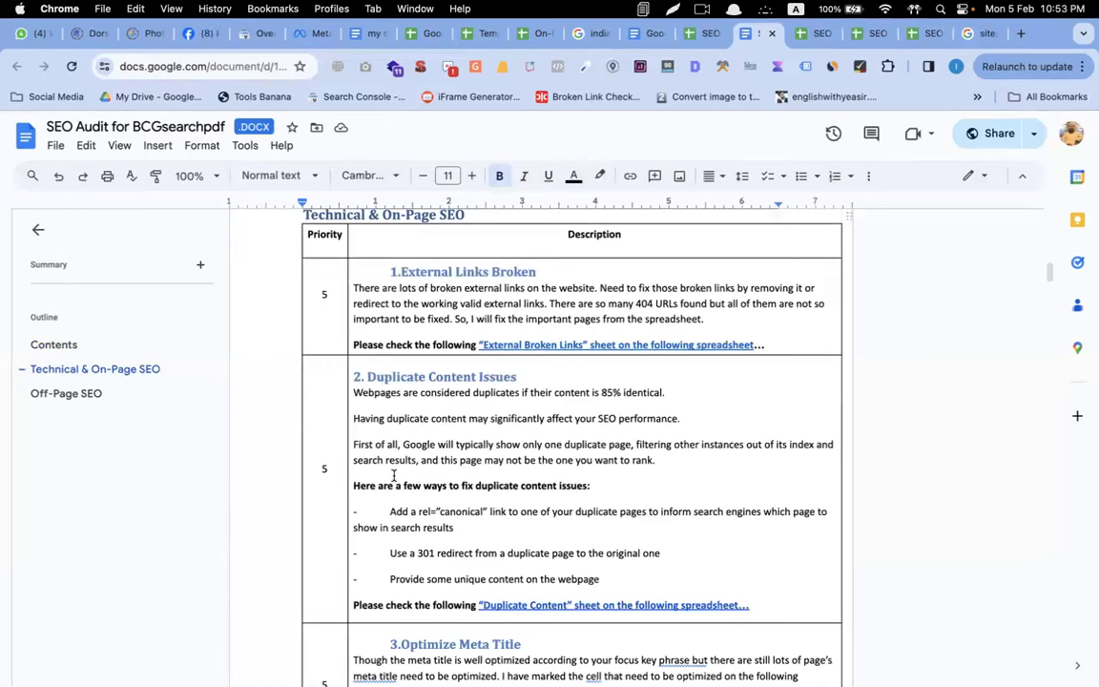
pyautogui.scroll(10, 394, 475)
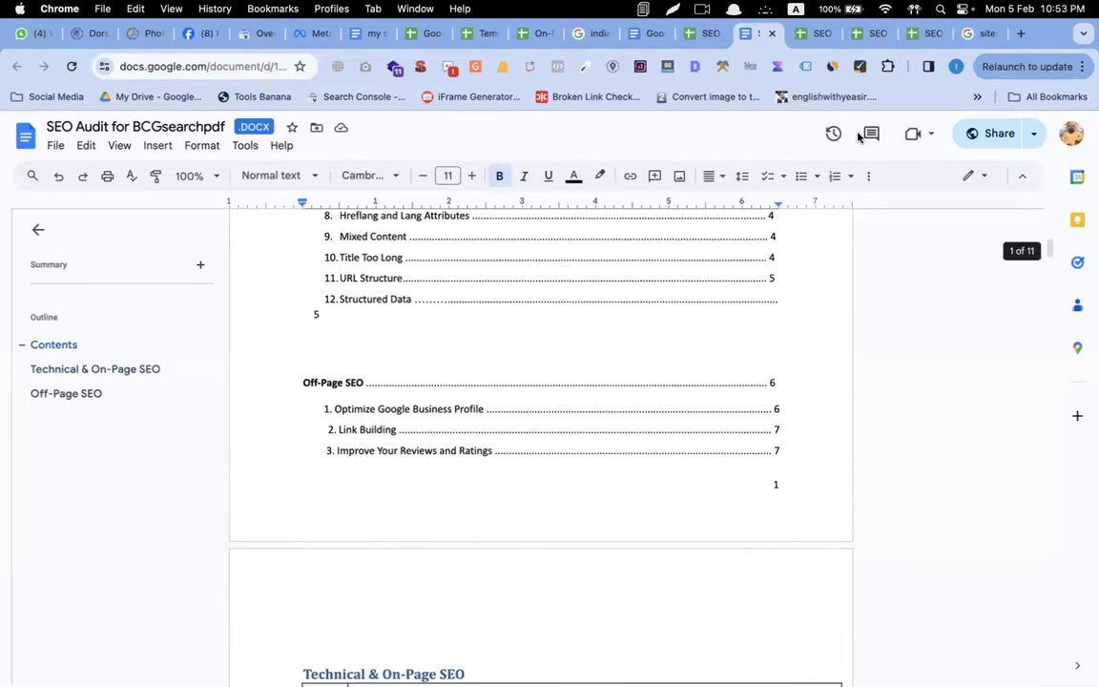
# Skim the whole audit document through the Off-Page SEO section and the Overview screenshot, ending back at the title page.
pyautogui.scroll(-15, 664, 373)
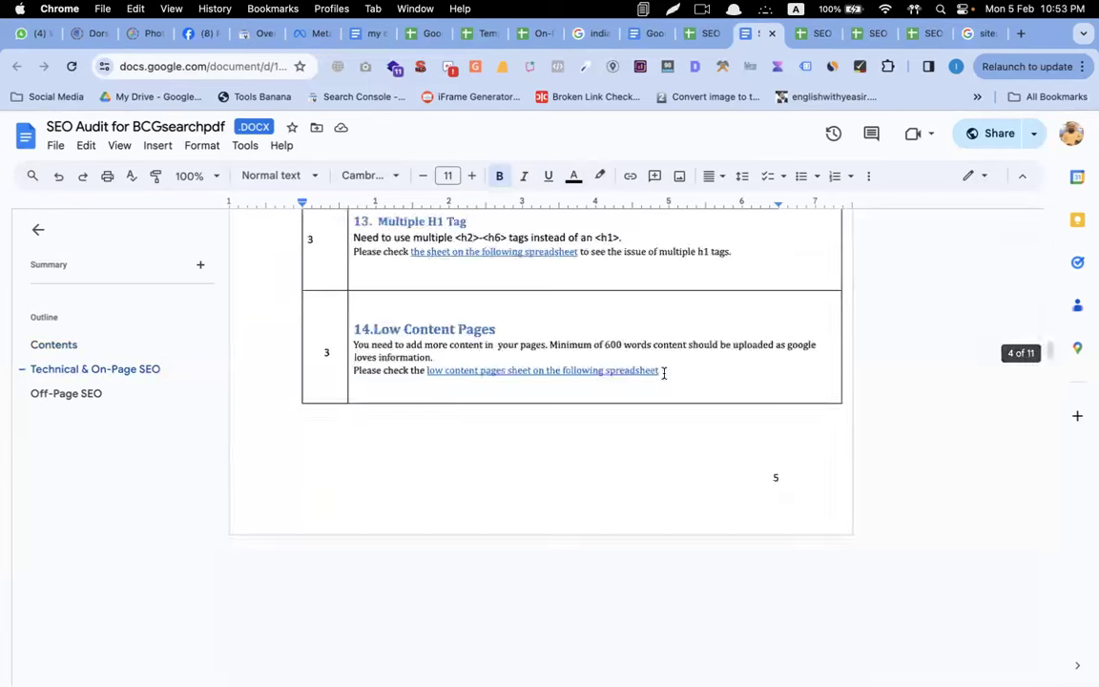
pyautogui.scroll(-20, 665, 377)
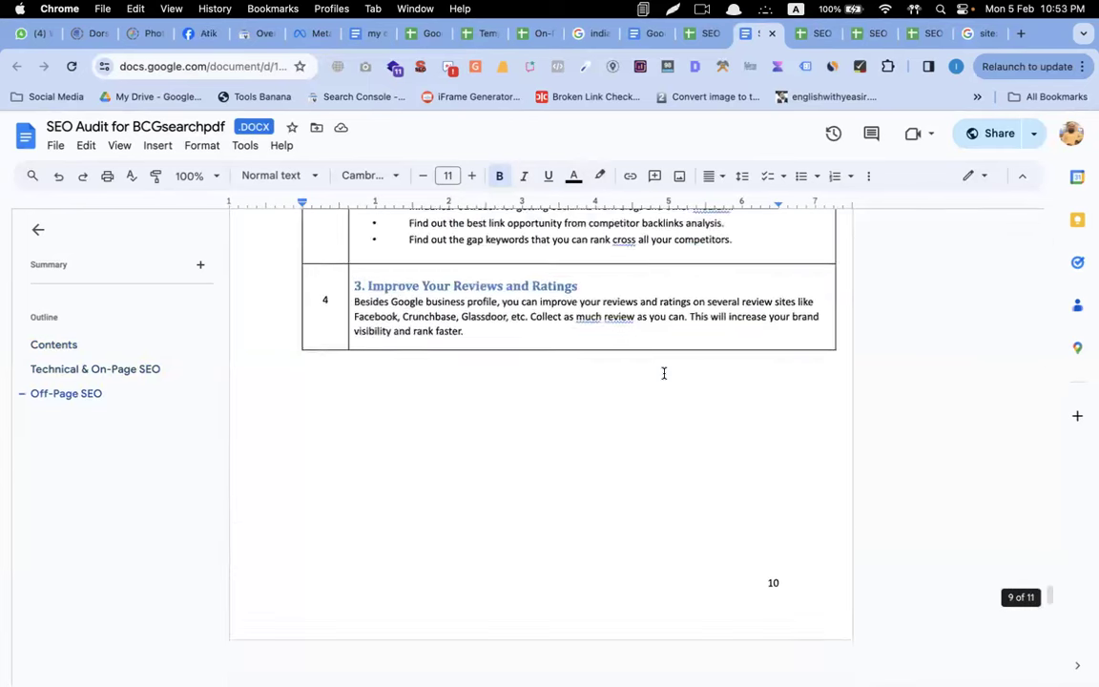
pyautogui.scroll(6, 664, 373)
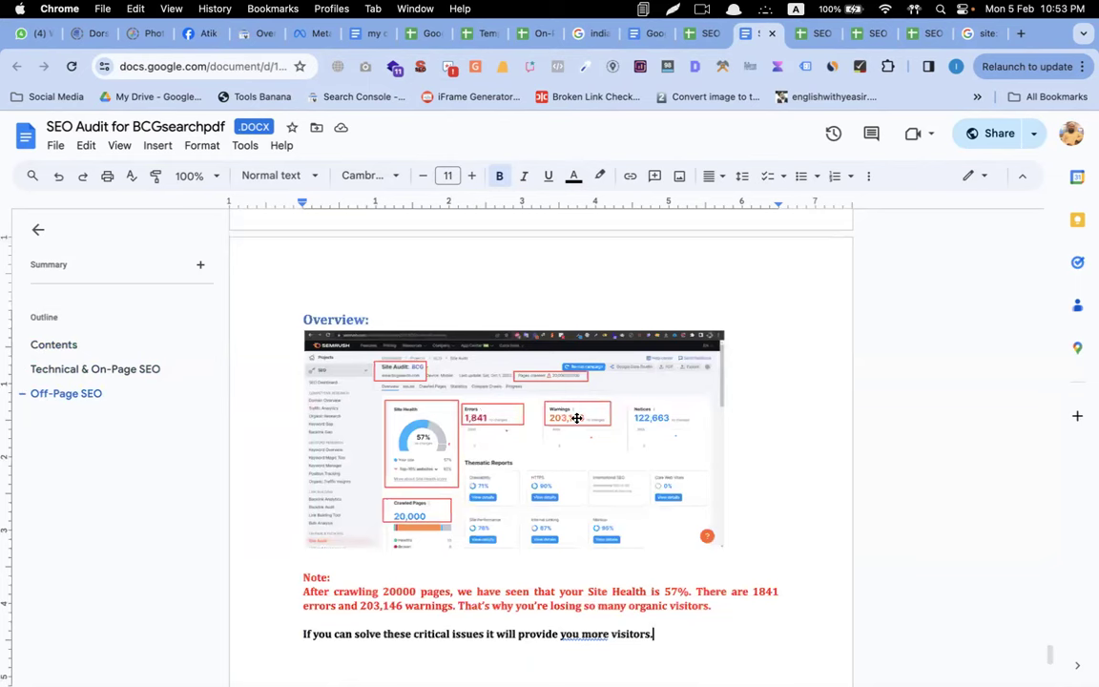
pyautogui.scroll(15, 576, 418)
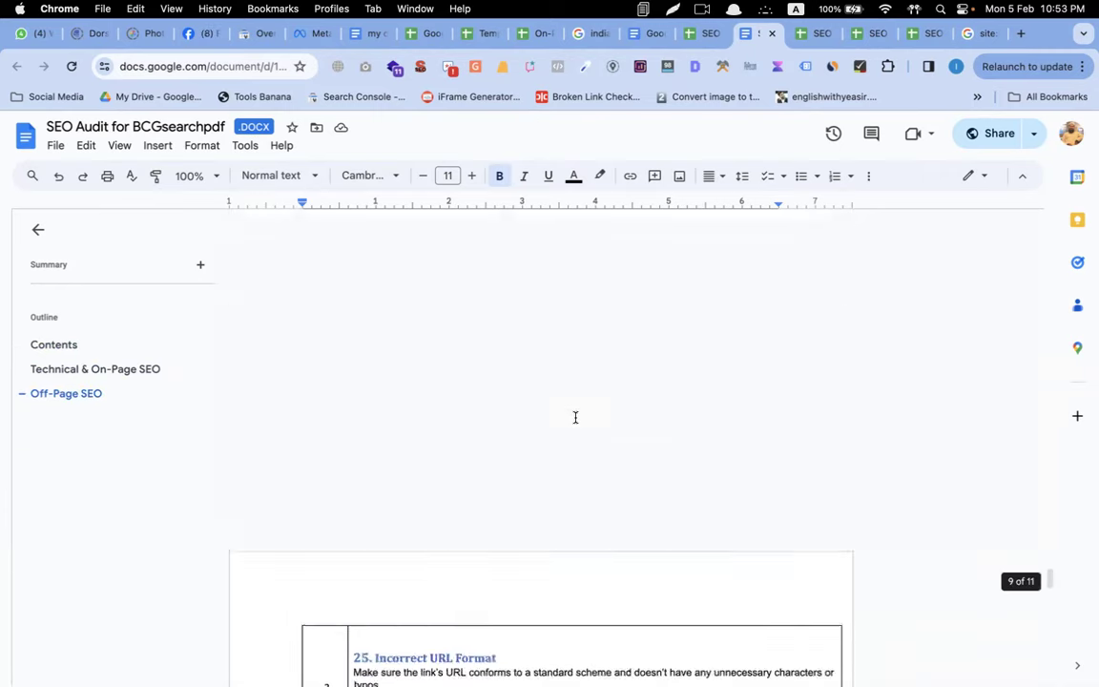
pyautogui.scroll(15, 576, 418)
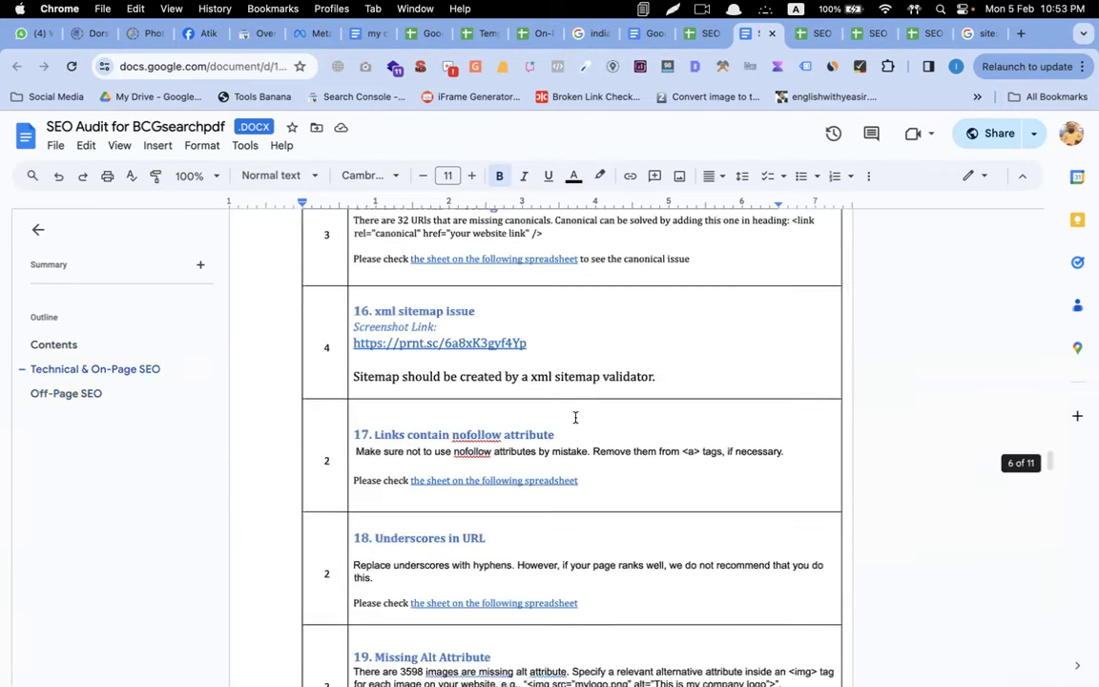
pyautogui.scroll(15, 576, 418)
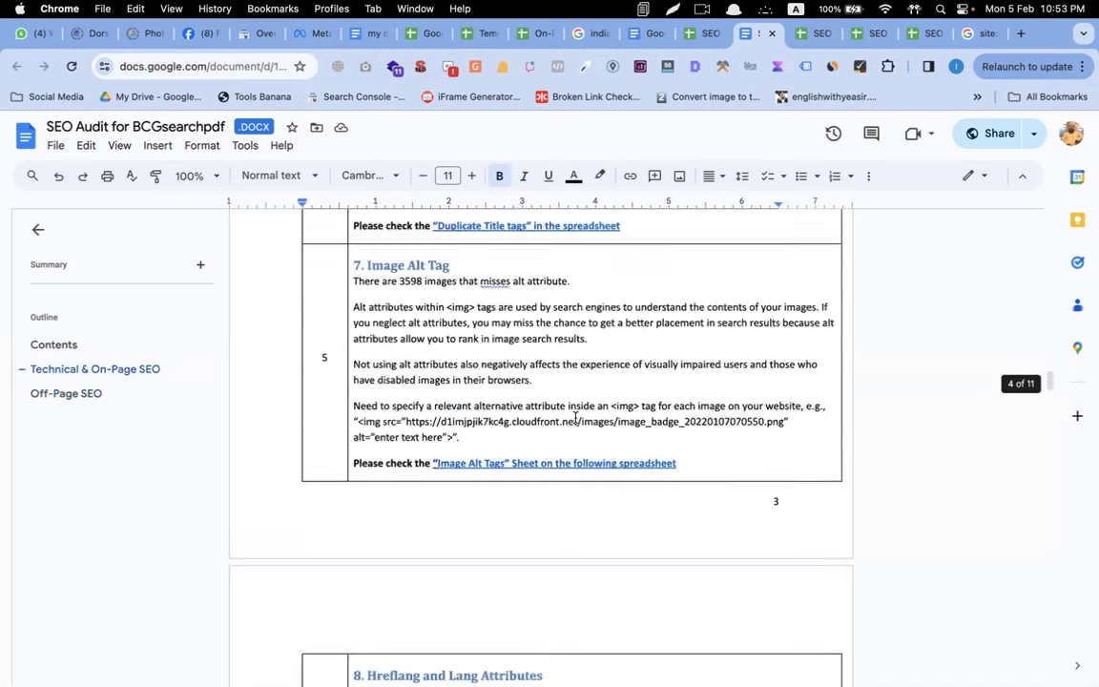
pyautogui.scroll(15, 576, 418)
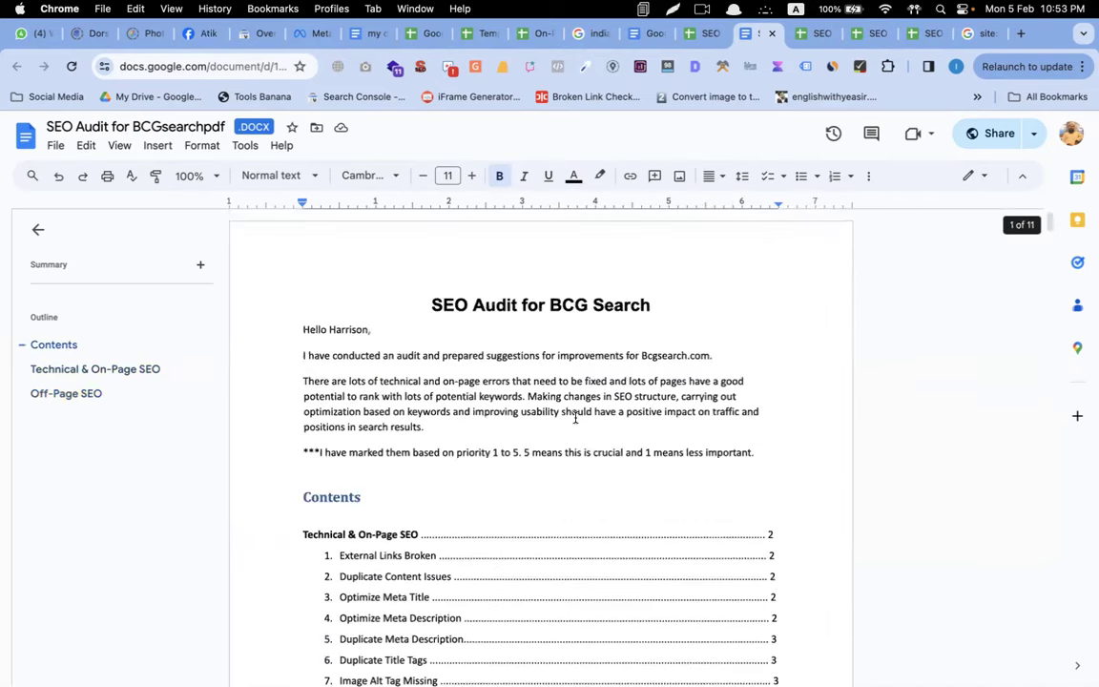
# Shorten the dotted leader of the "Structured Data" contents entry so that its page number 5 fits on the same line.
pyautogui.scroll(-5, 575, 418)
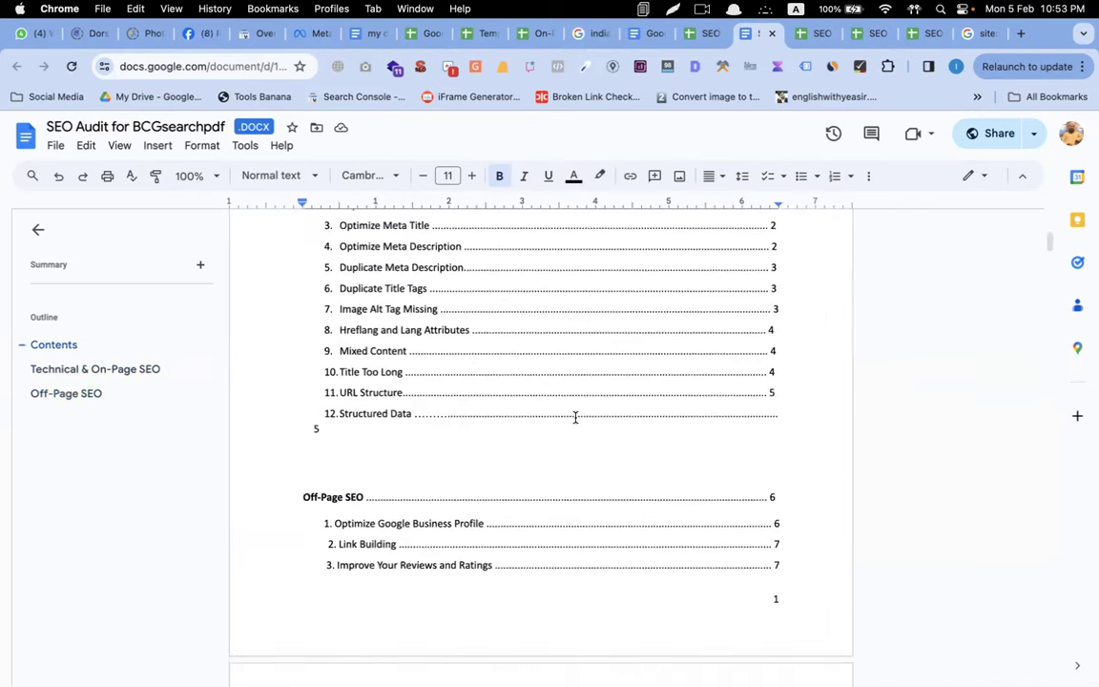
pyautogui.click(575, 416)
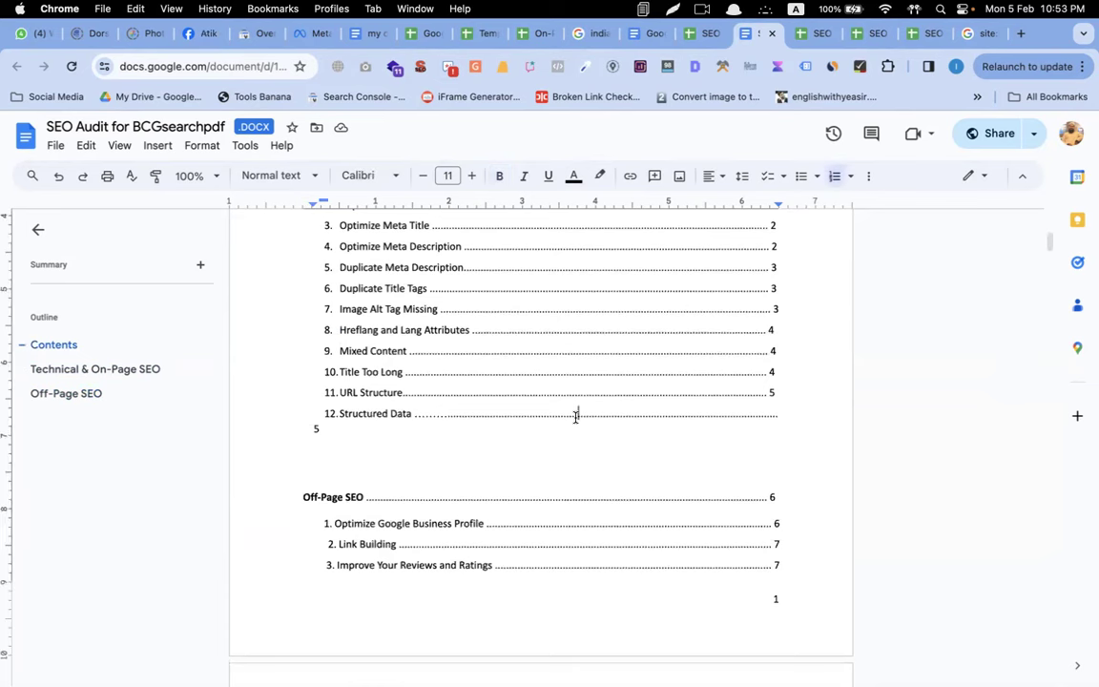
pyautogui.press('BackSpace')
pyautogui.press('BackSpace')
pyautogui.press('BackSpace')
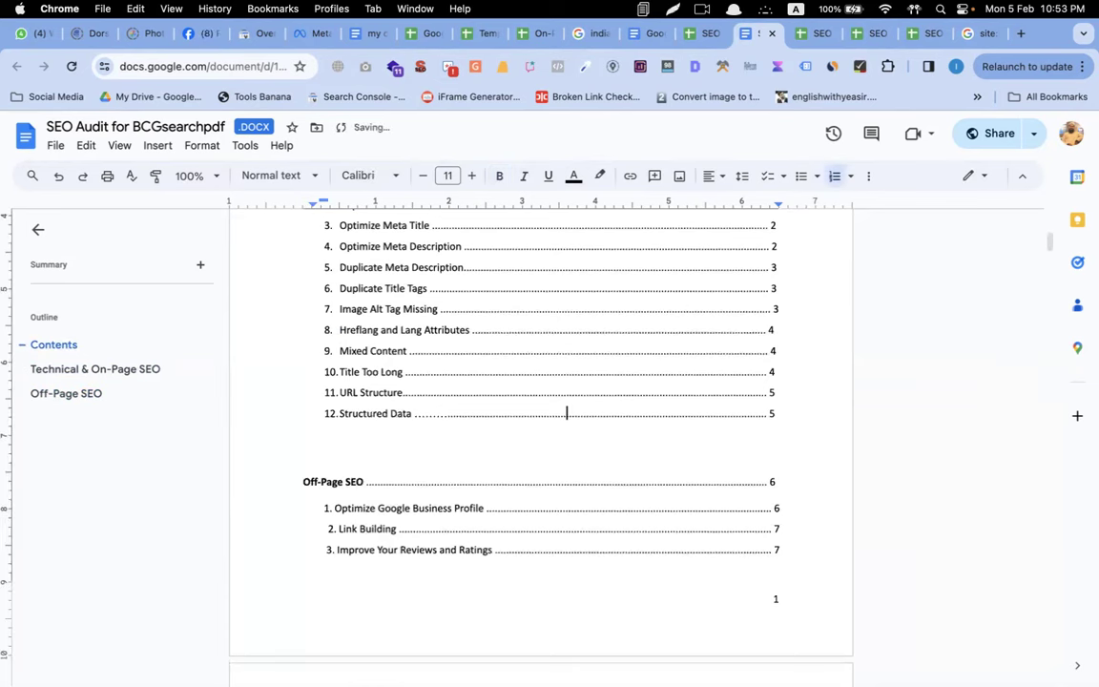
# Look over the Technical & On-Page SEO issues from External Links Broken to Duplicate Meta Description.
pyautogui.scroll(-6, 540, 430)
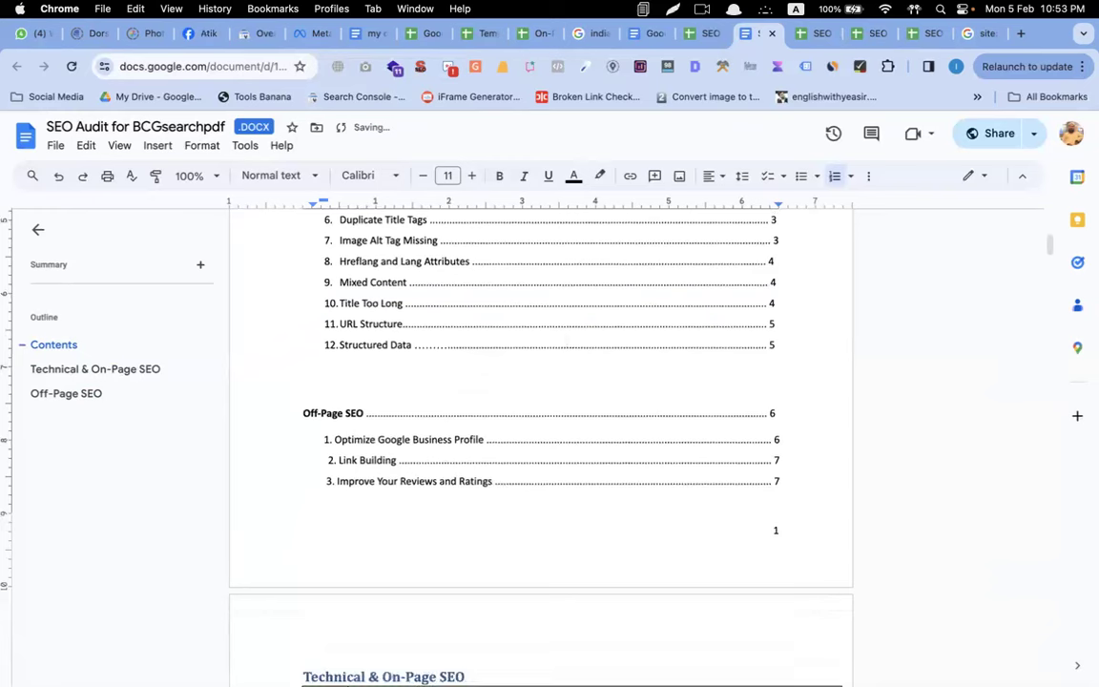
pyautogui.scroll(-10, 540, 430)
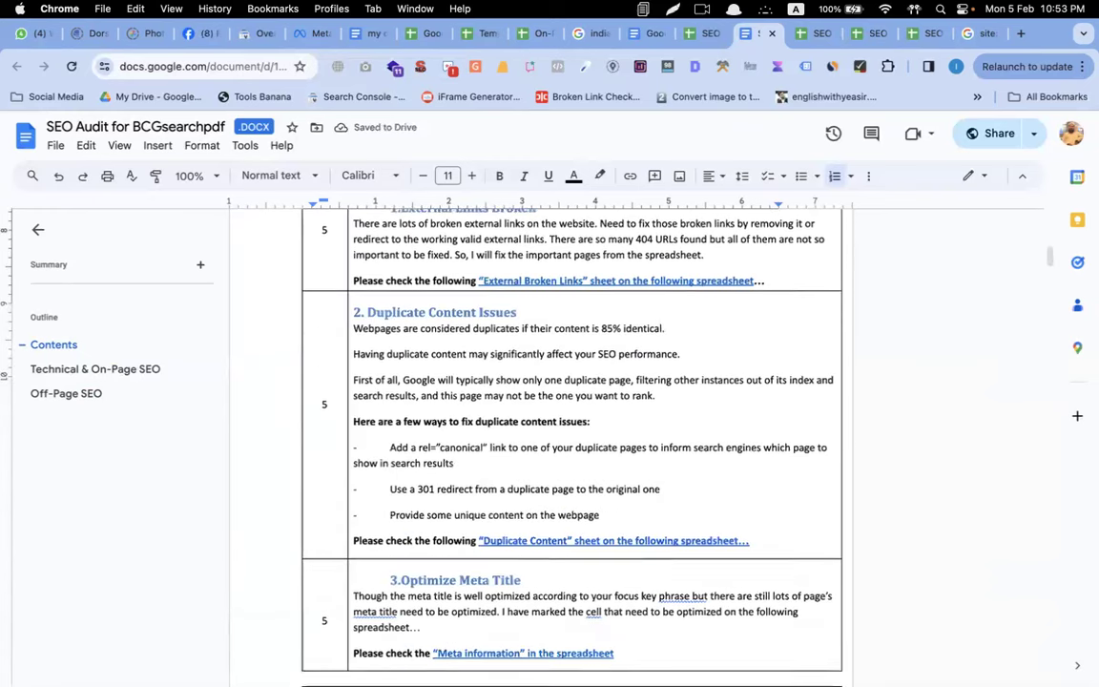
pyautogui.scroll(-1, 540, 429)
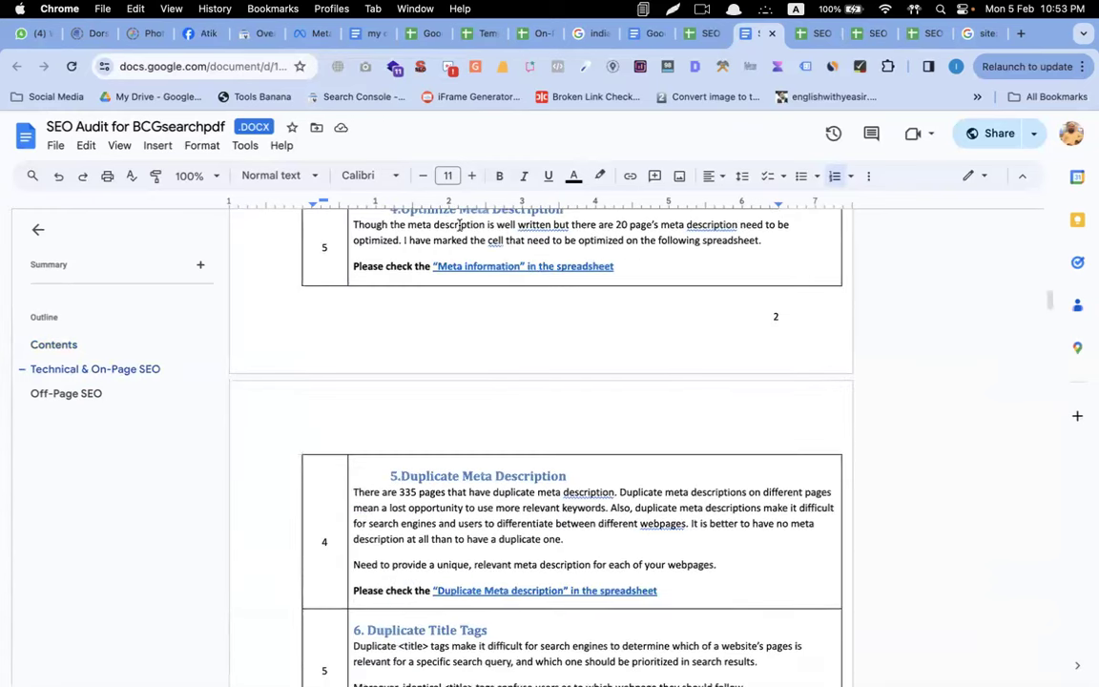
# Switch to the "SEO Audit Report of BCGSearch" spreadsheet and view its External Broken Links and Duplicate Content sheets.
pyautogui.click(367, 36)
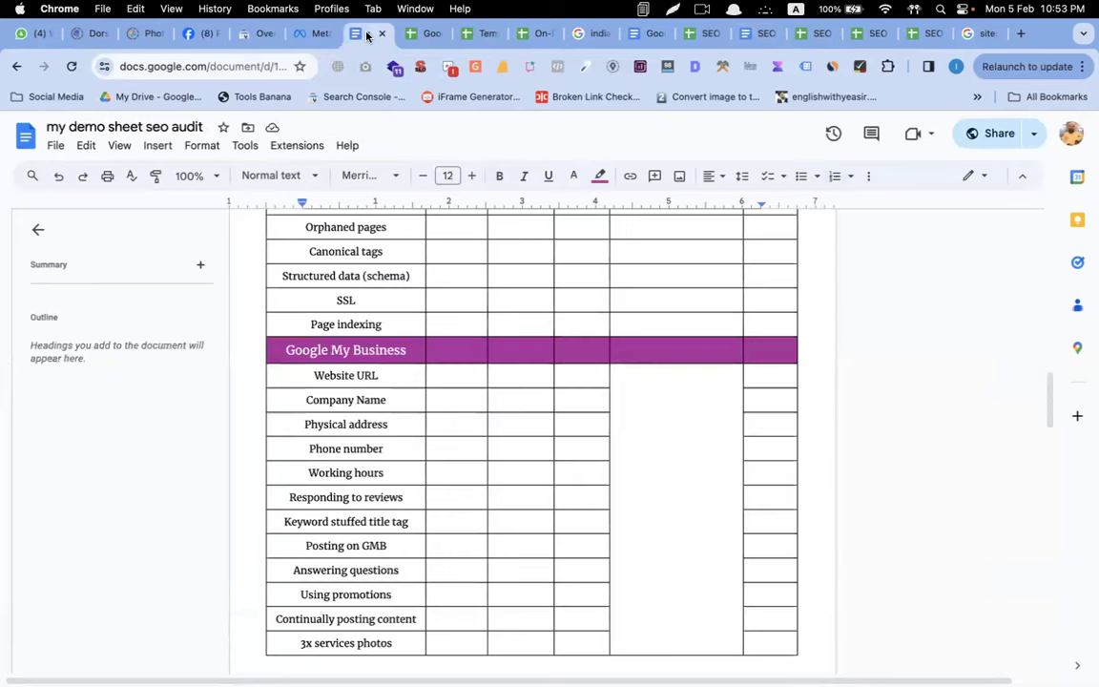
pyautogui.click(863, 35)
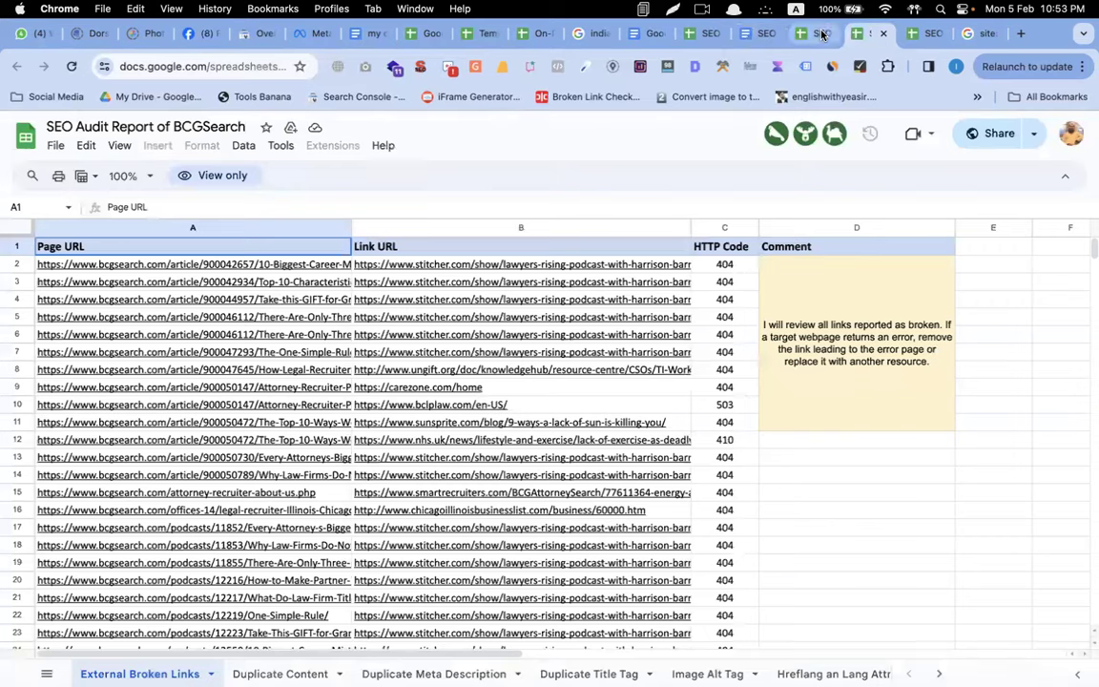
pyautogui.click(822, 35)
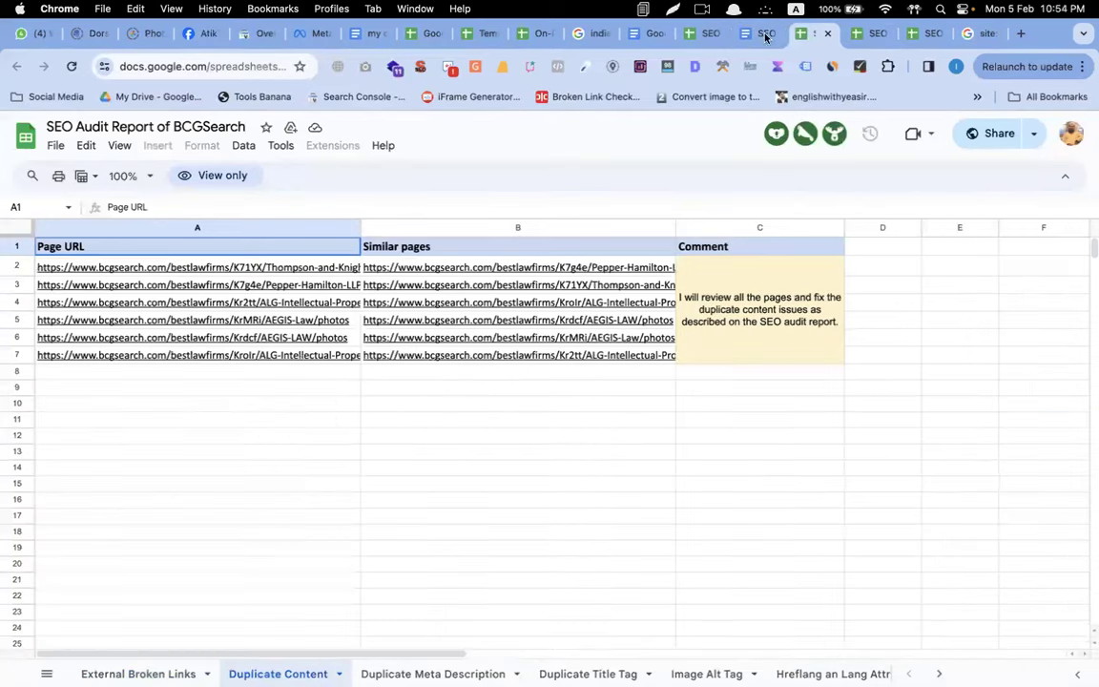
# Open the "SEO Checklist by Rankings.io" template spreadsheet and look through its steps, from the sitemap and robots.txt rows to Link Building.
pyautogui.click(470, 35)
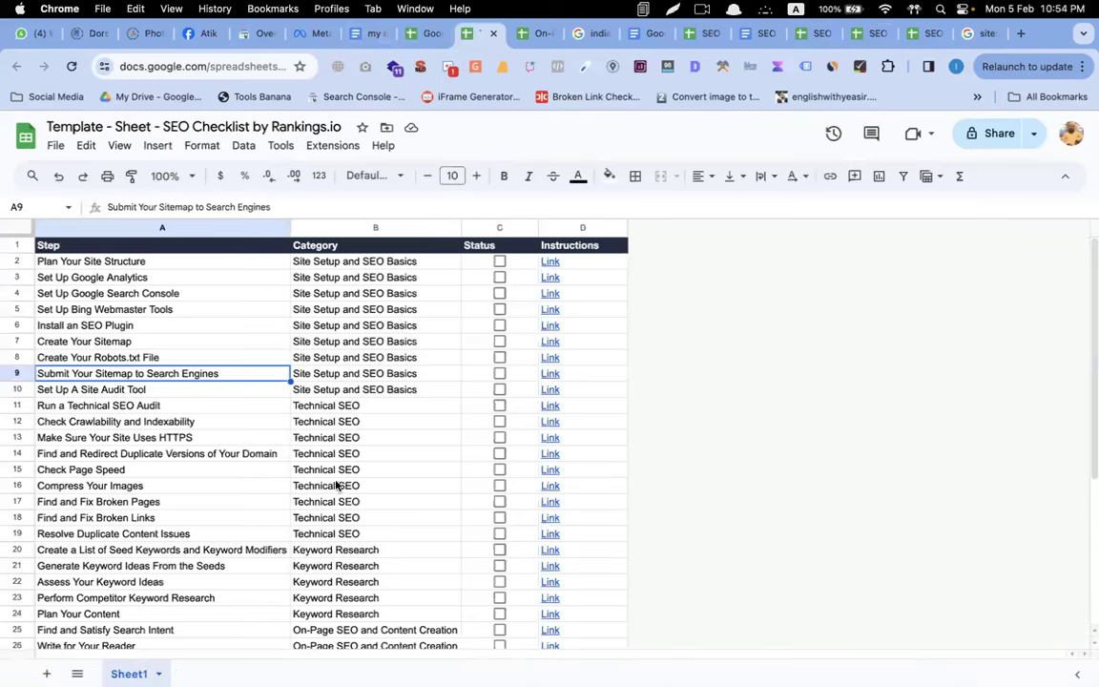
pyautogui.scroll(-1, 336, 487)
pyautogui.scroll(1, 336, 486)
pyautogui.click(134, 343)
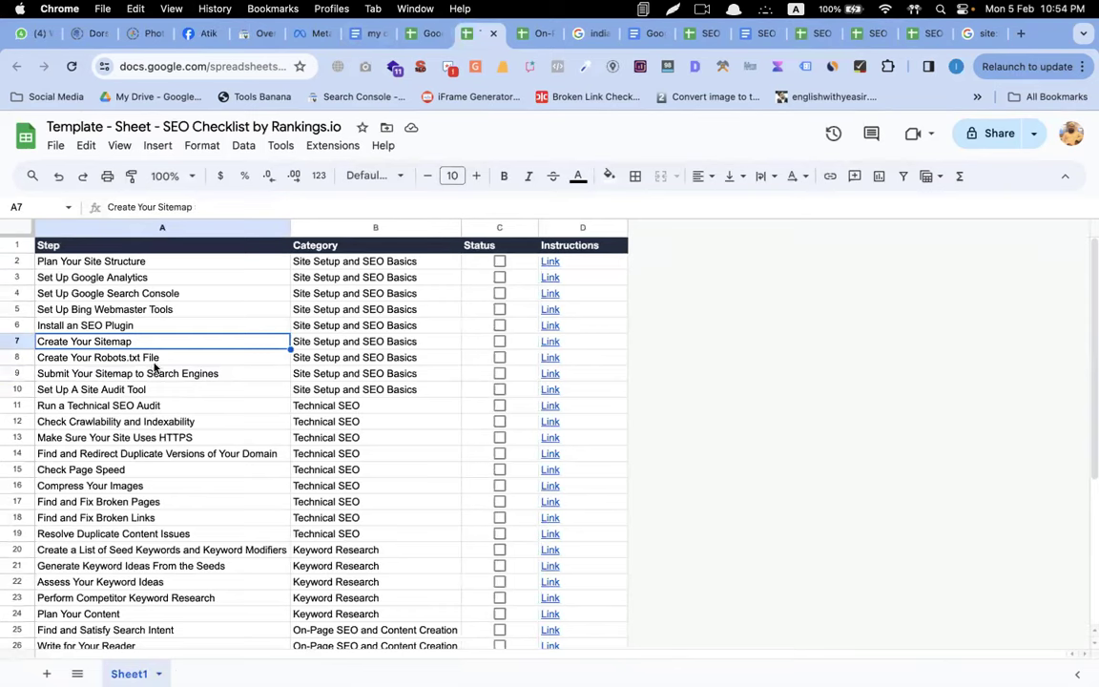
pyautogui.click(154, 360)
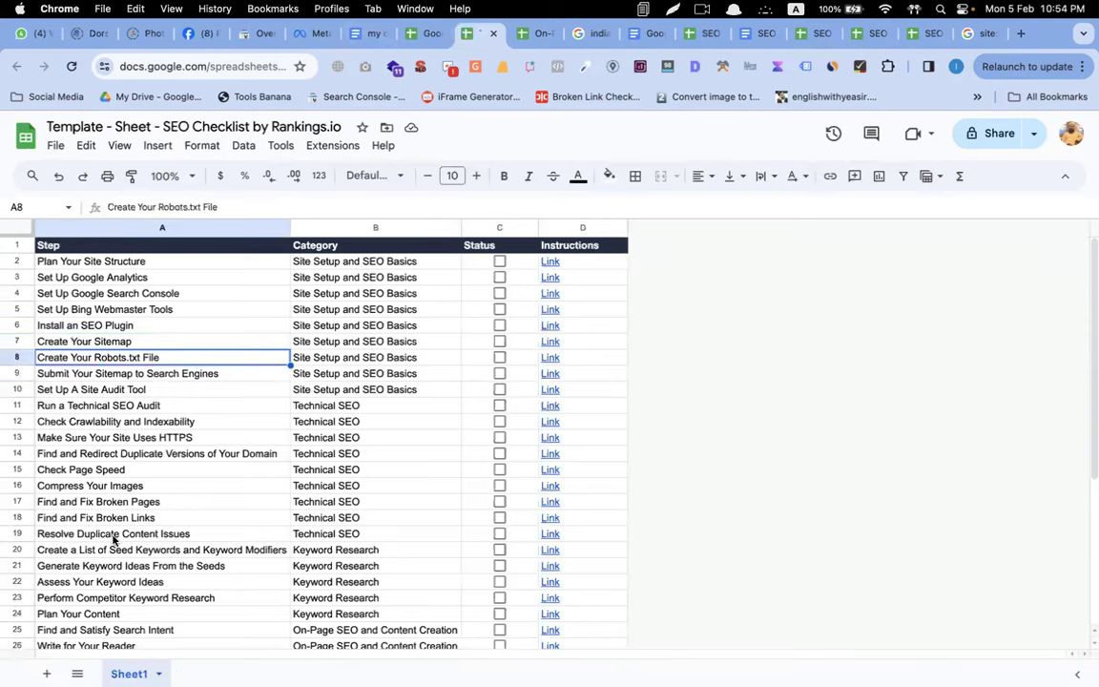
pyautogui.scroll(-5, 157, 513)
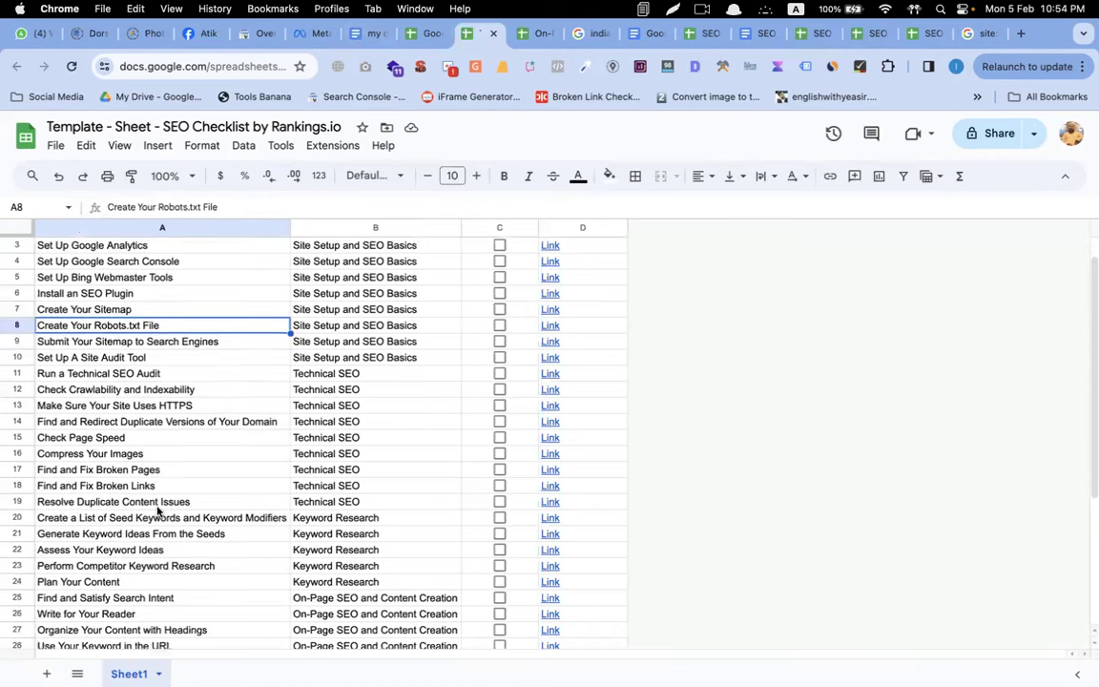
pyautogui.scroll(-5, 158, 513)
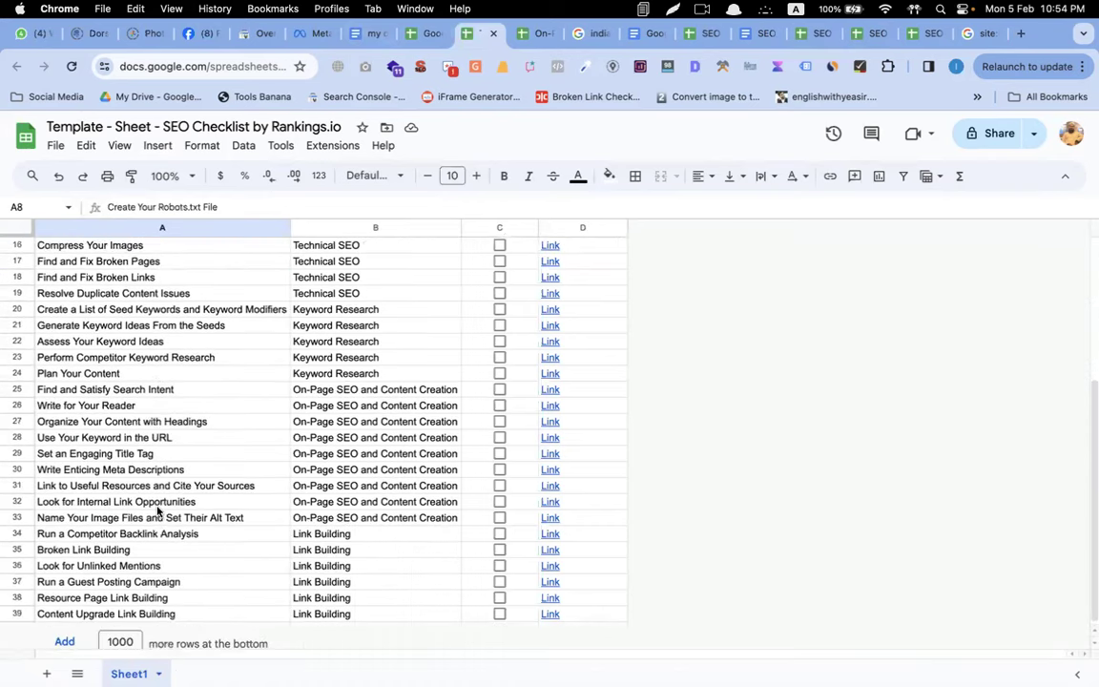
pyautogui.scroll(10, 157, 513)
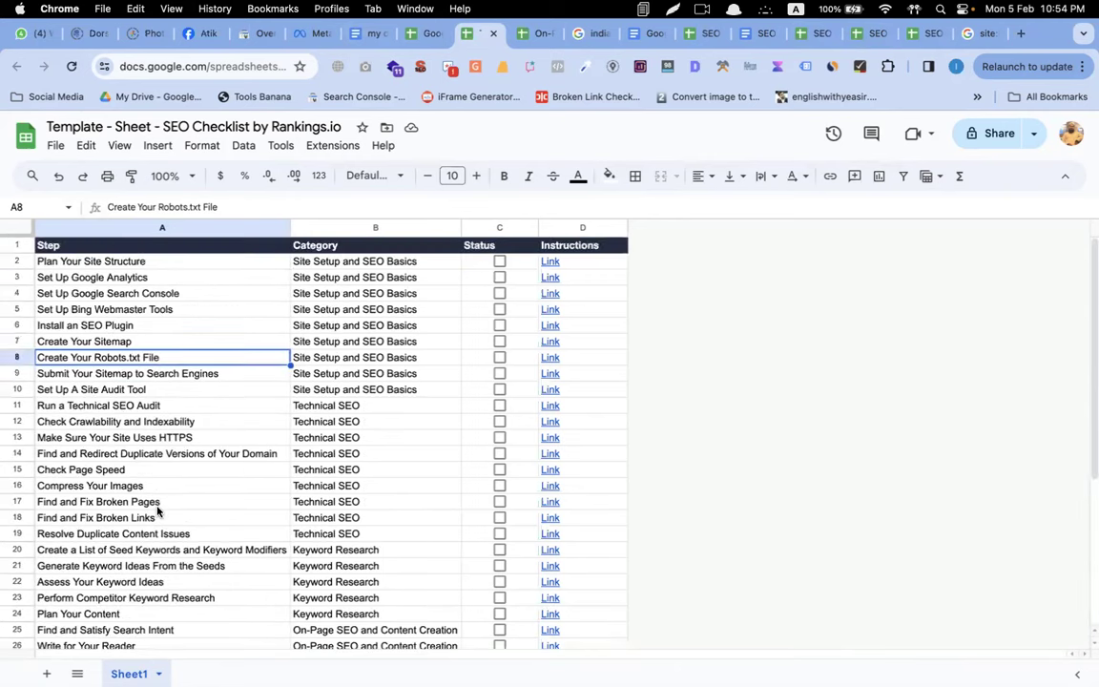
# Return to the "my demo sheet seo audit" document and look back through its checklist sections up to the WEBSITE SEO AUDIT heading.
pyautogui.click(363, 36)
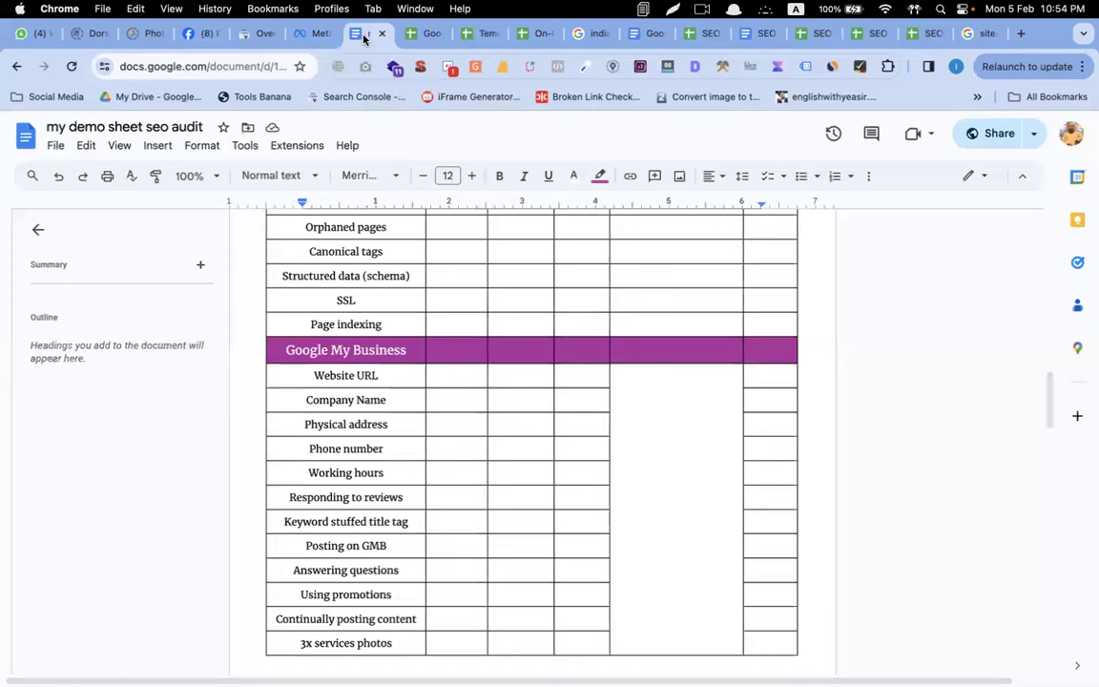
pyautogui.scroll(5, 469, 294)
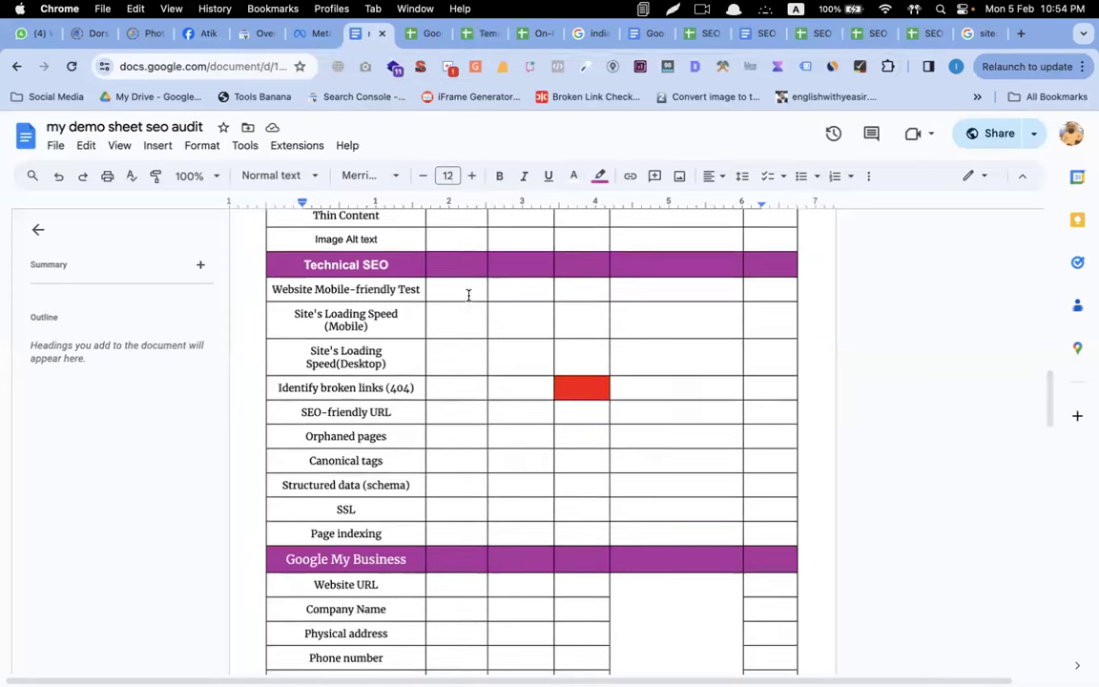
pyautogui.scroll(1, 468, 295)
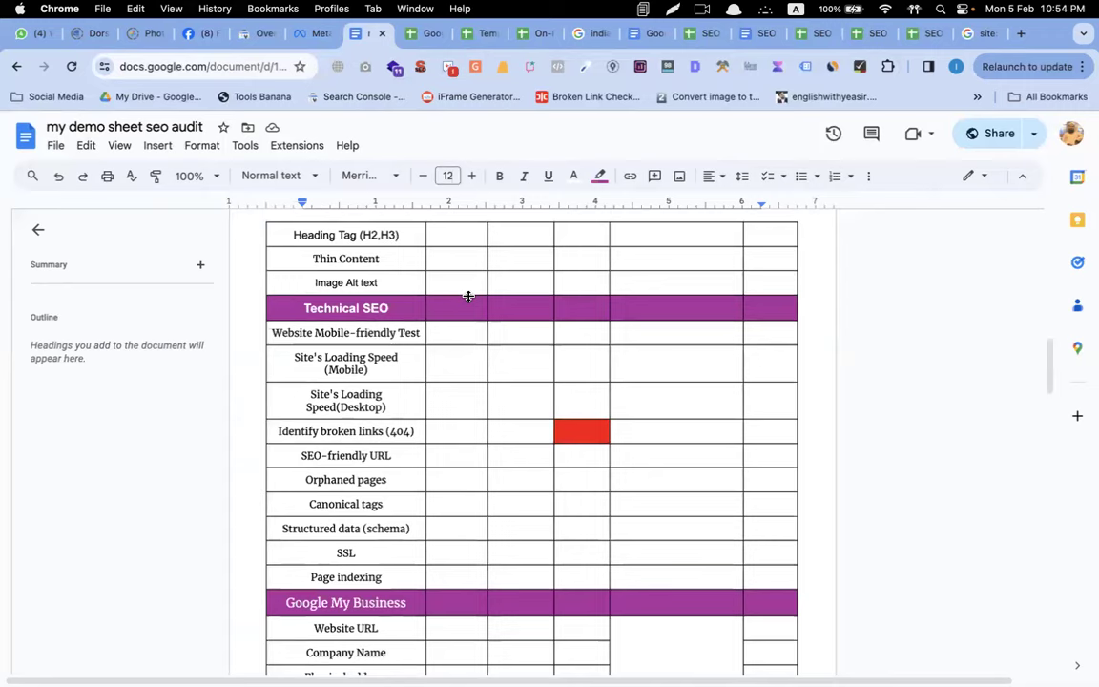
pyautogui.scroll(15, 468, 294)
pyautogui.scroll(6, 468, 295)
pyautogui.scroll(-7, 468, 295)
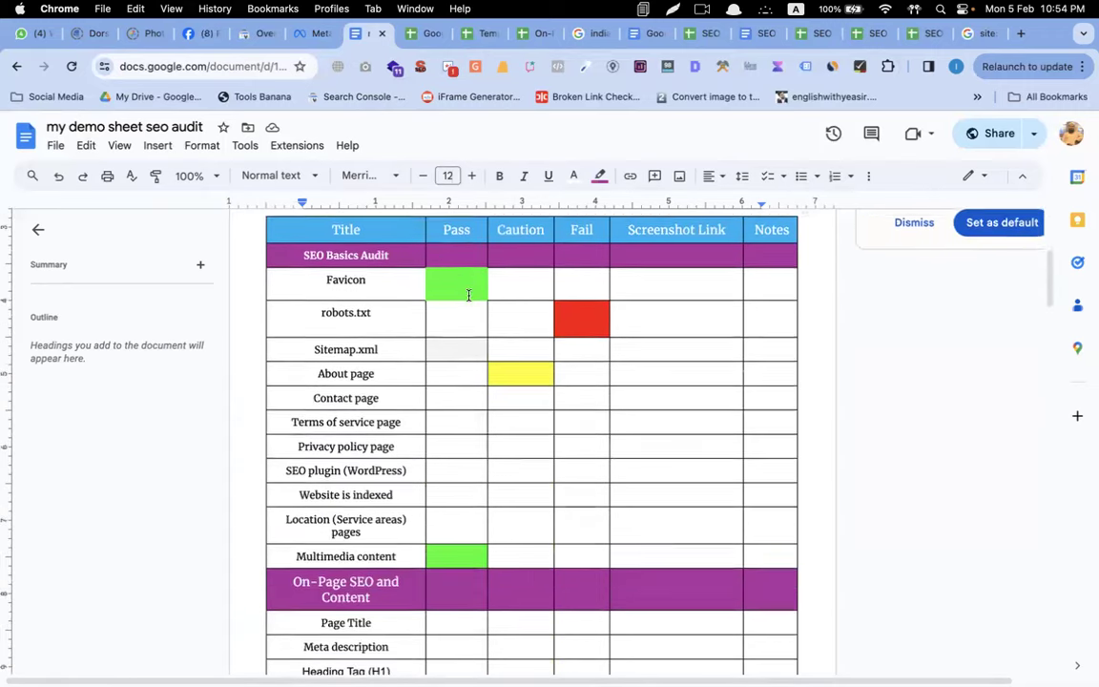
pyautogui.scroll(-1, 468, 295)
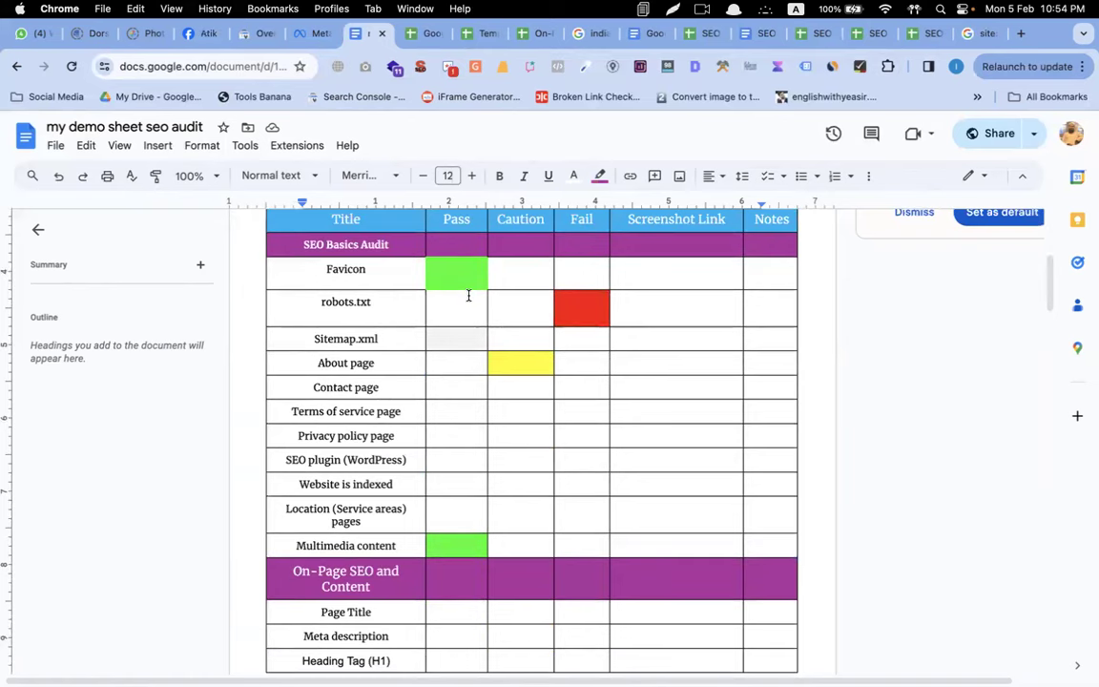
pyautogui.scroll(7, 469, 294)
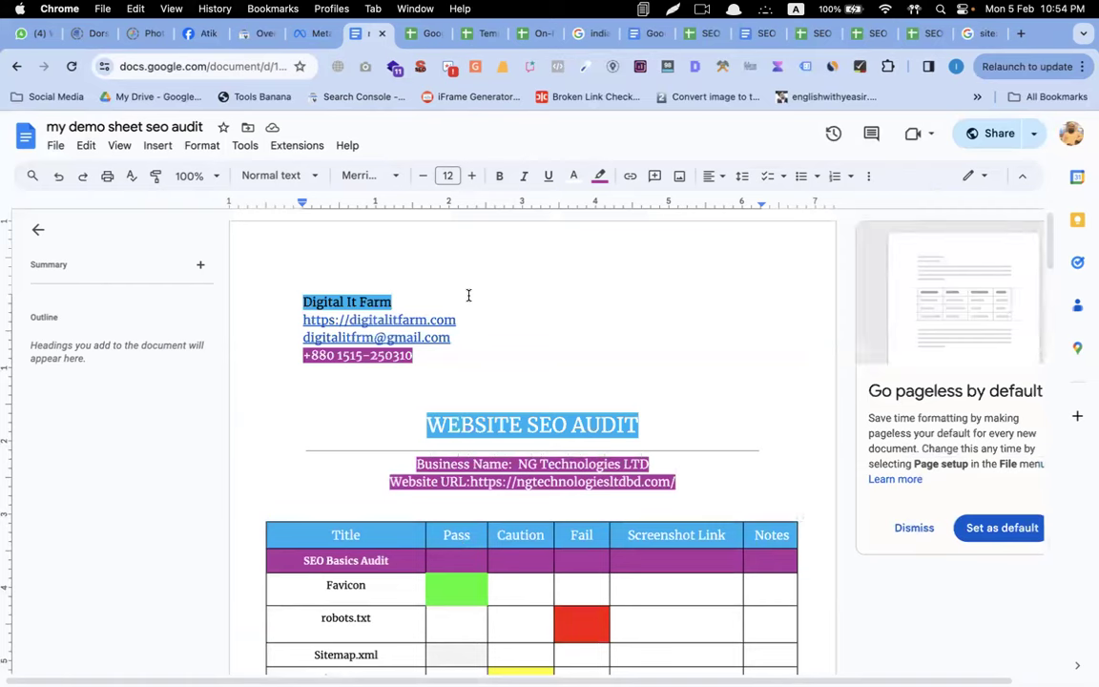
# Examine the SEO Basics Audit rows of the demo checklist and the start of its On-Page SEO and Content section.
pyautogui.scroll(-6, 469, 295)
pyautogui.scroll(-2, 469, 295)
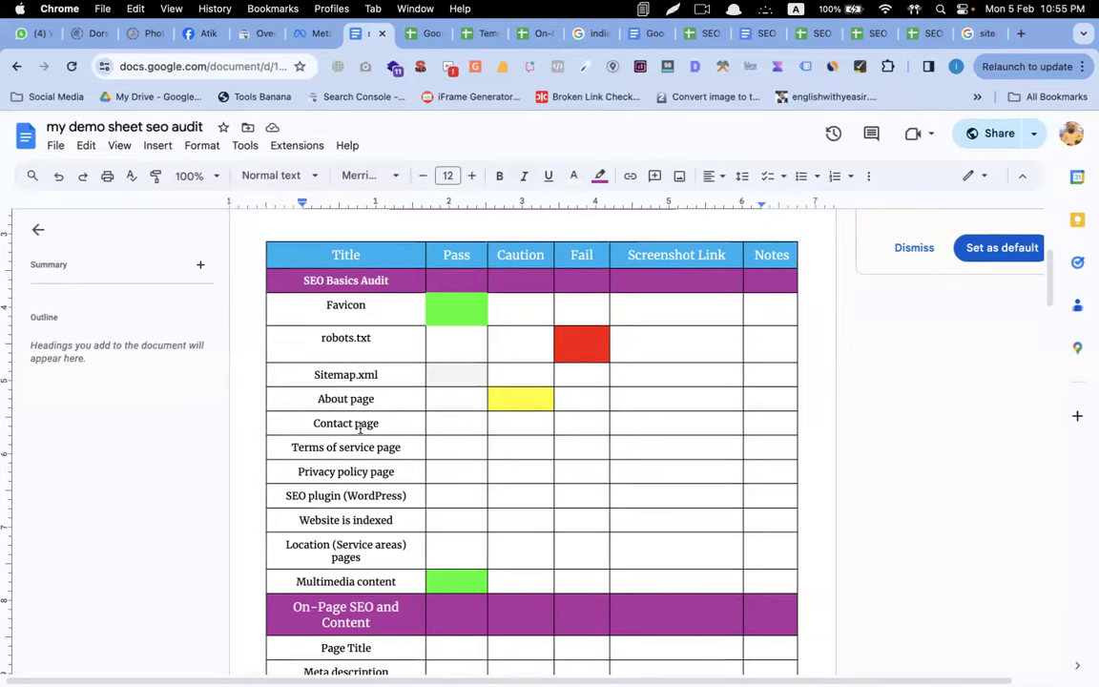
pyautogui.scroll(-5, 517, 525)
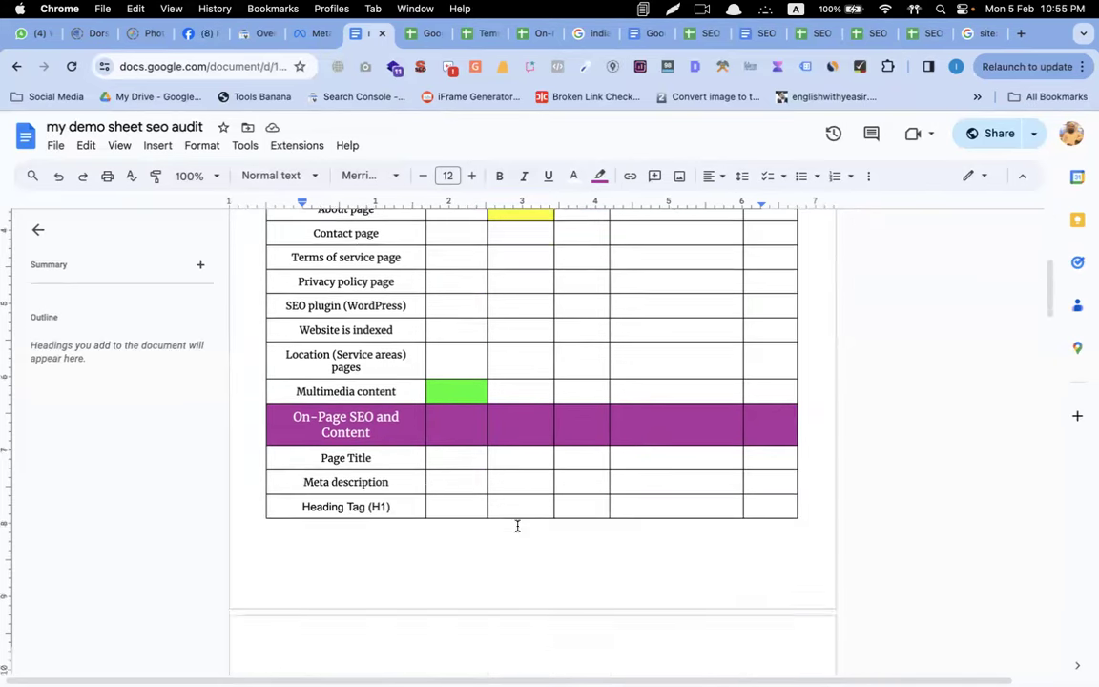
# Look through the demo checklist from On-Page SEO and Content to the closing notes and back to the WEBSITE SEO AUDIT heading.
pyautogui.scroll(-20, 517, 526)
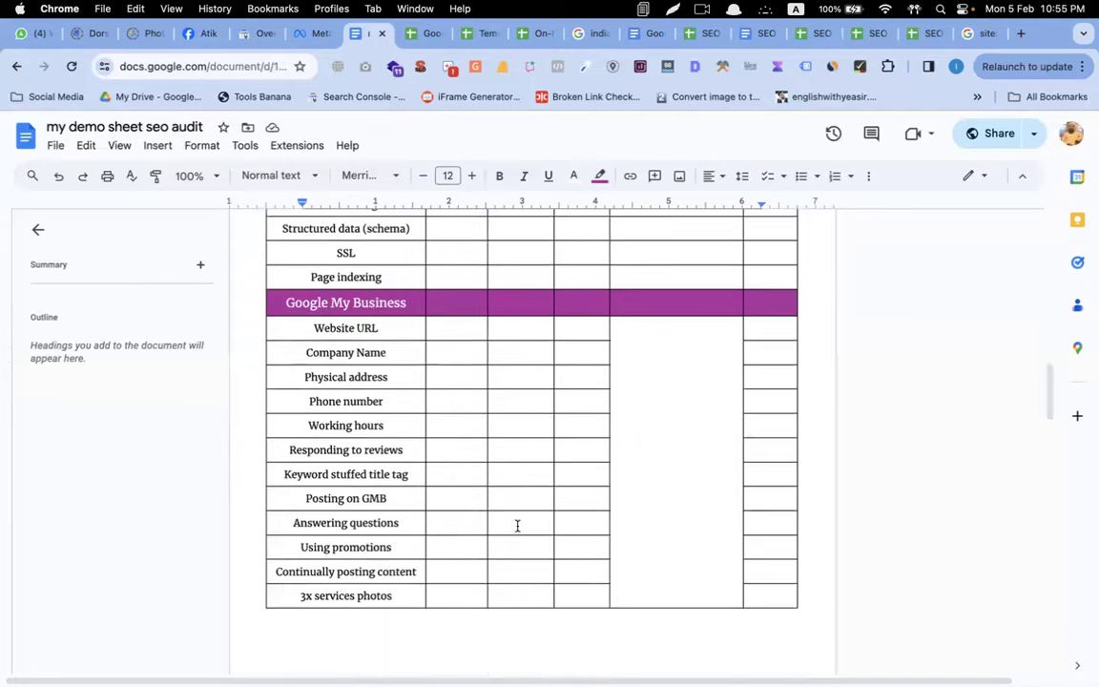
pyautogui.scroll(-1, 517, 525)
pyautogui.scroll(-20, 517, 526)
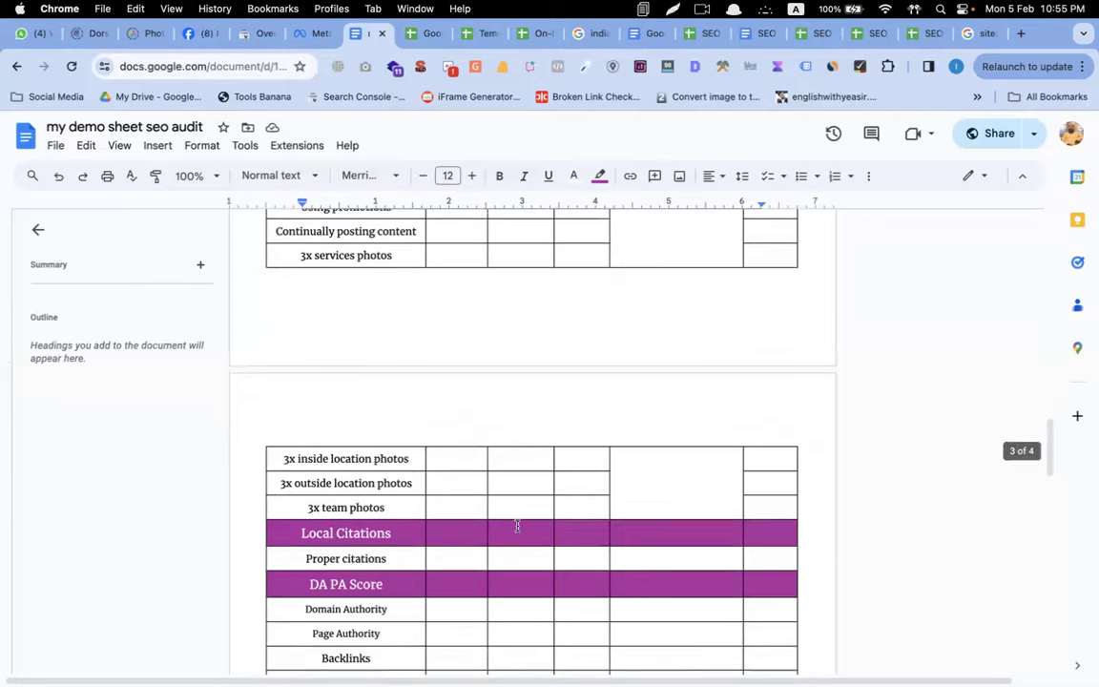
pyautogui.scroll(-12, 517, 526)
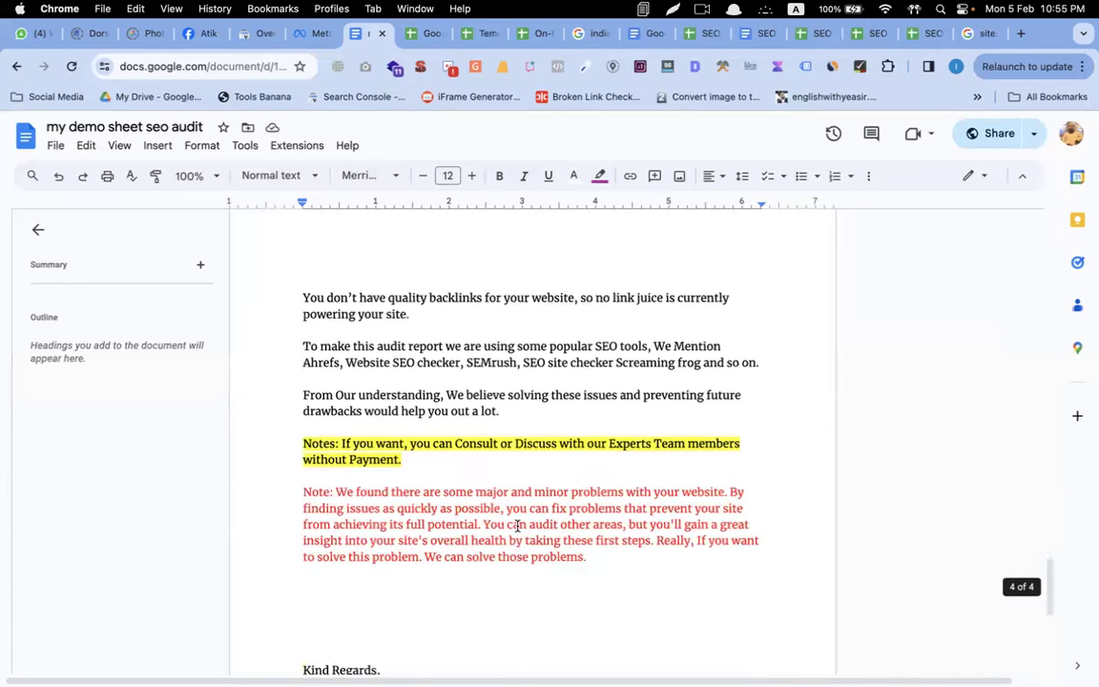
pyautogui.scroll(20, 517, 526)
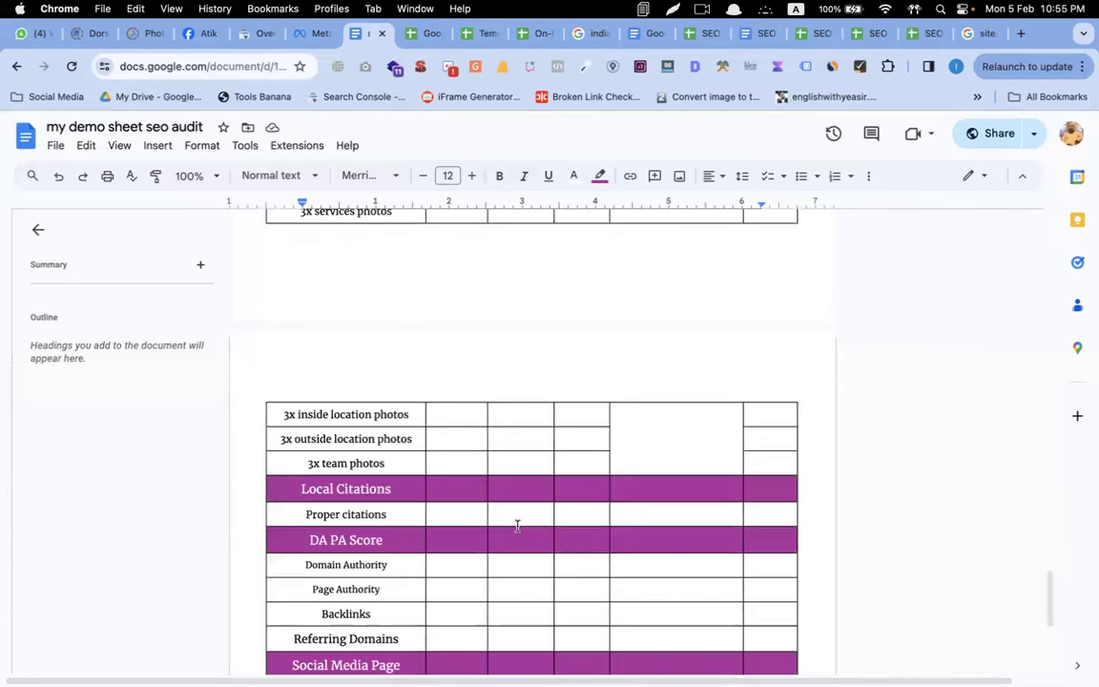
pyautogui.scroll(10, 518, 526)
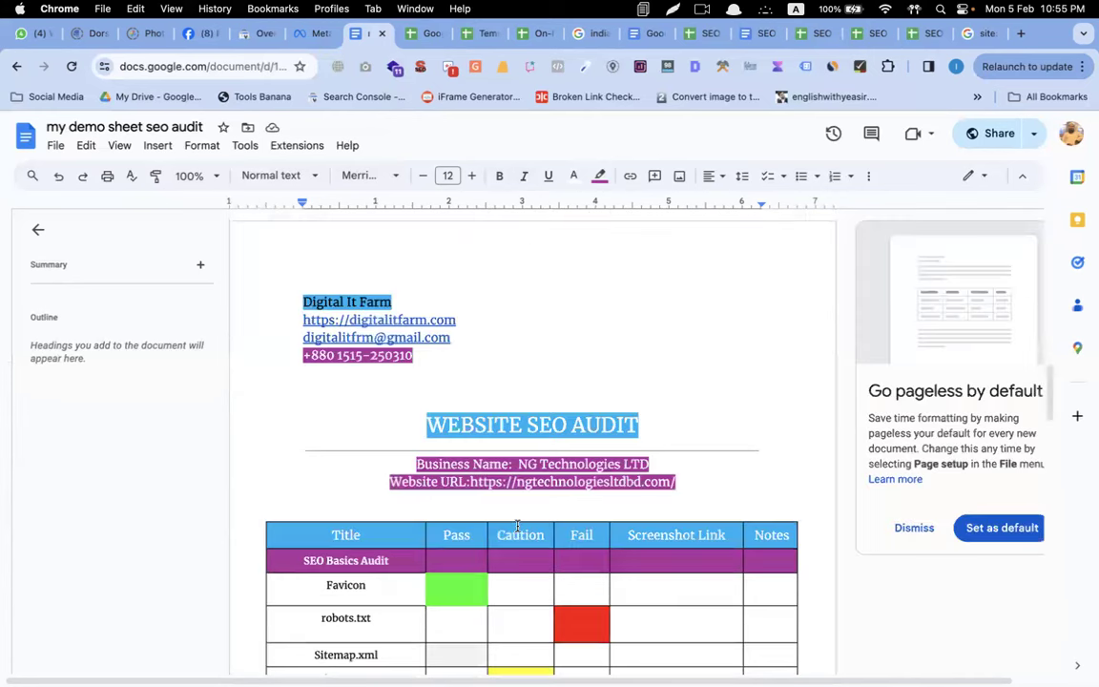
# Dismiss the pageless default suggestion and look through the checklist sections again, from SEO Basics Audit to Local Citations and back.
pyautogui.click(915, 533)
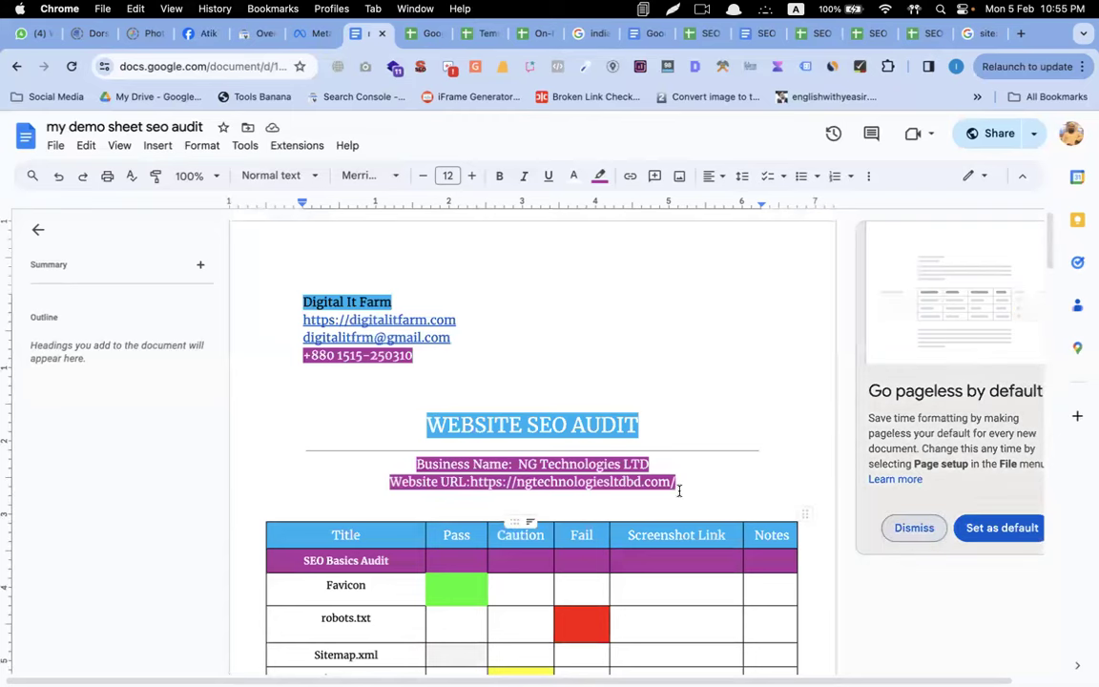
pyautogui.scroll(-20, 558, 480)
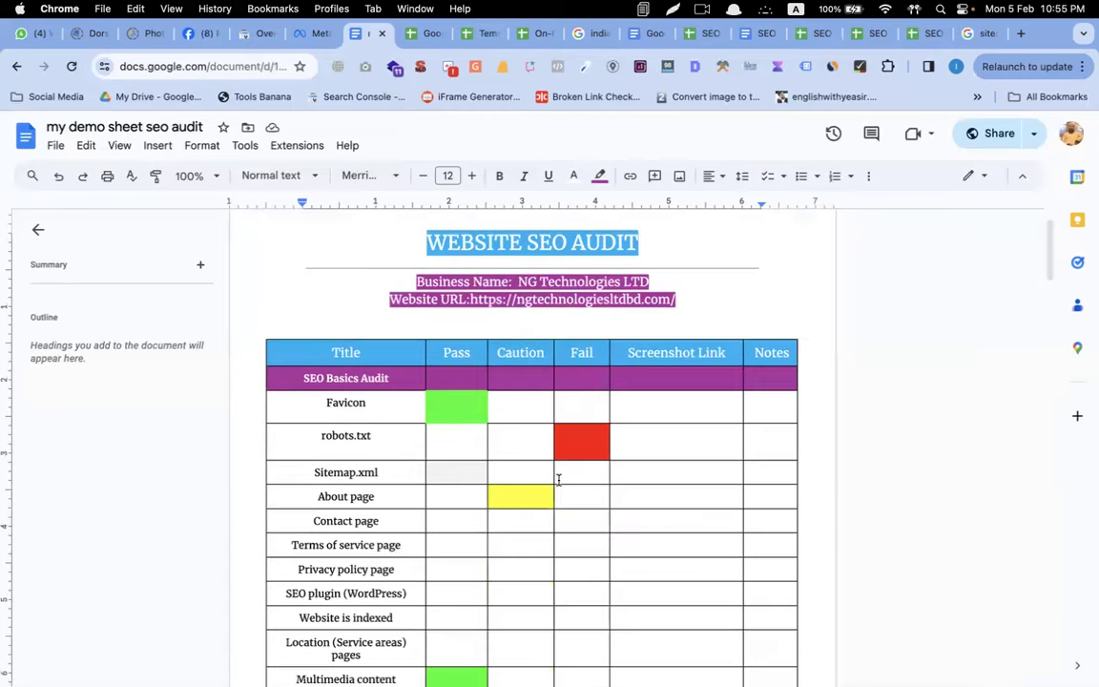
pyautogui.scroll(-2, 559, 480)
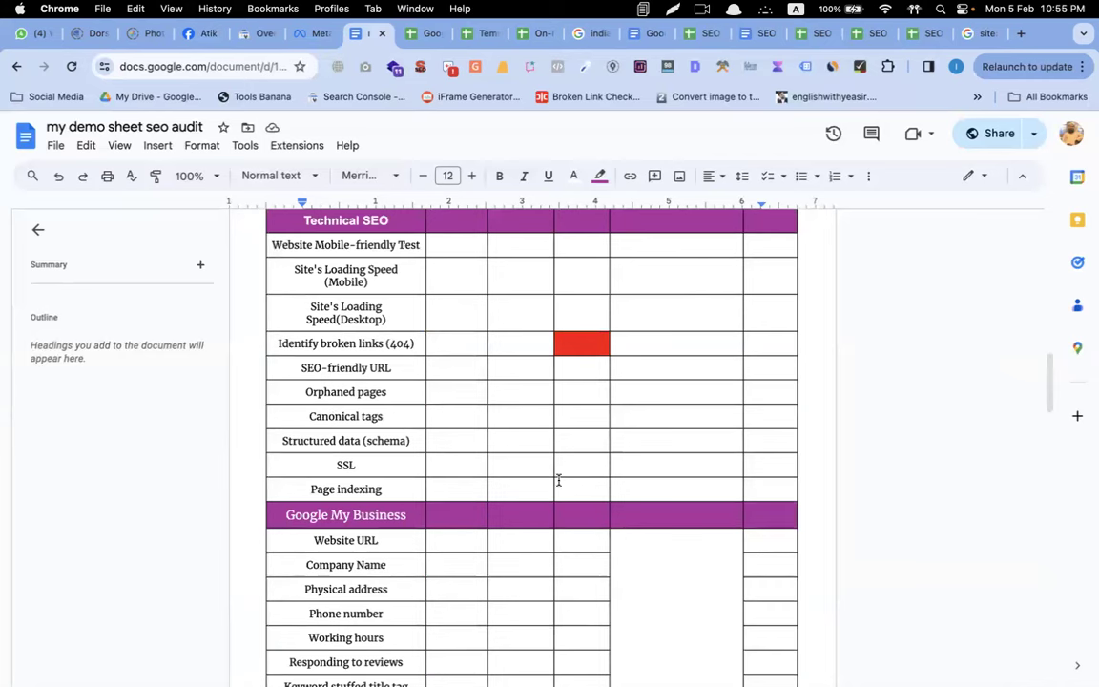
pyautogui.scroll(-5, 559, 480)
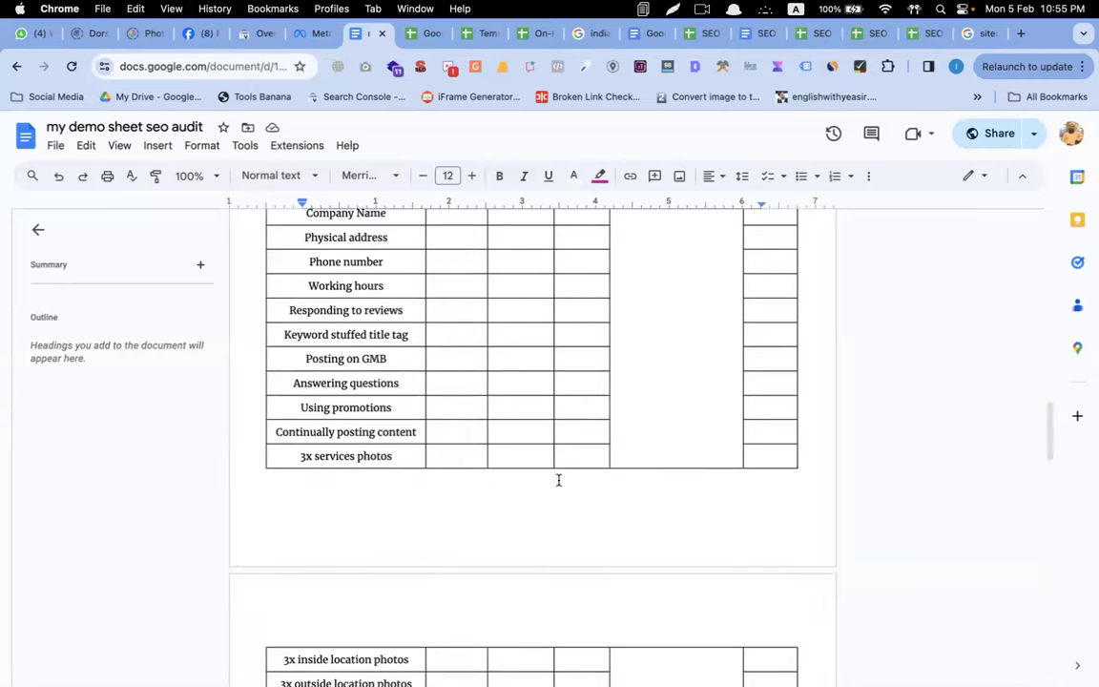
pyautogui.scroll(-10, 558, 480)
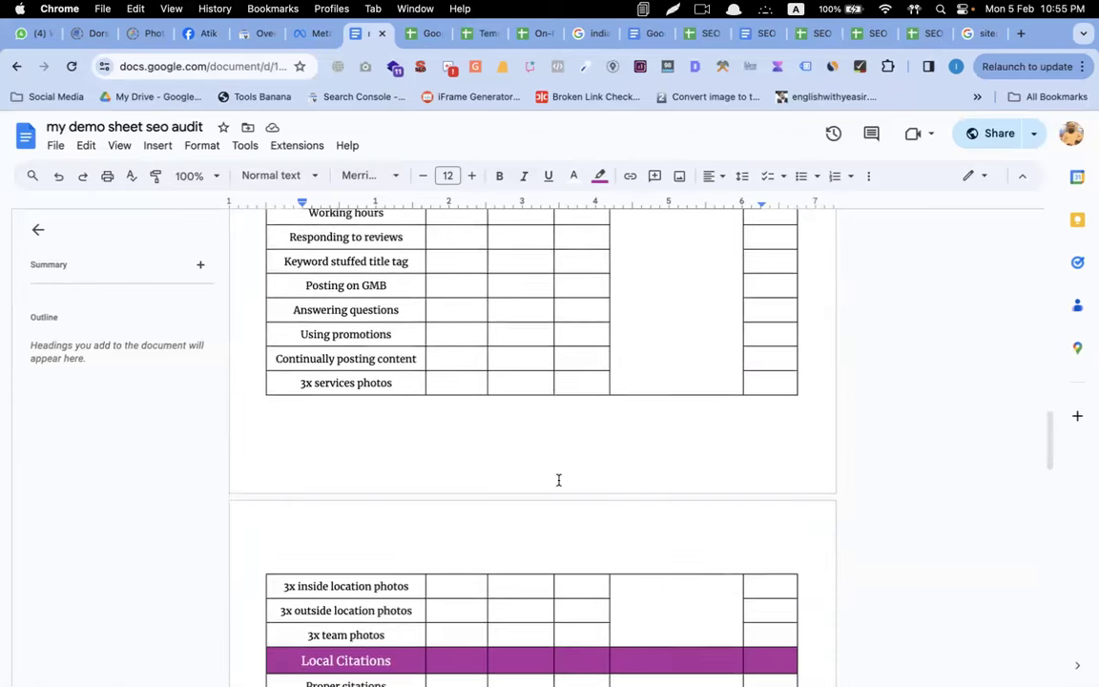
pyautogui.scroll(12, 558, 480)
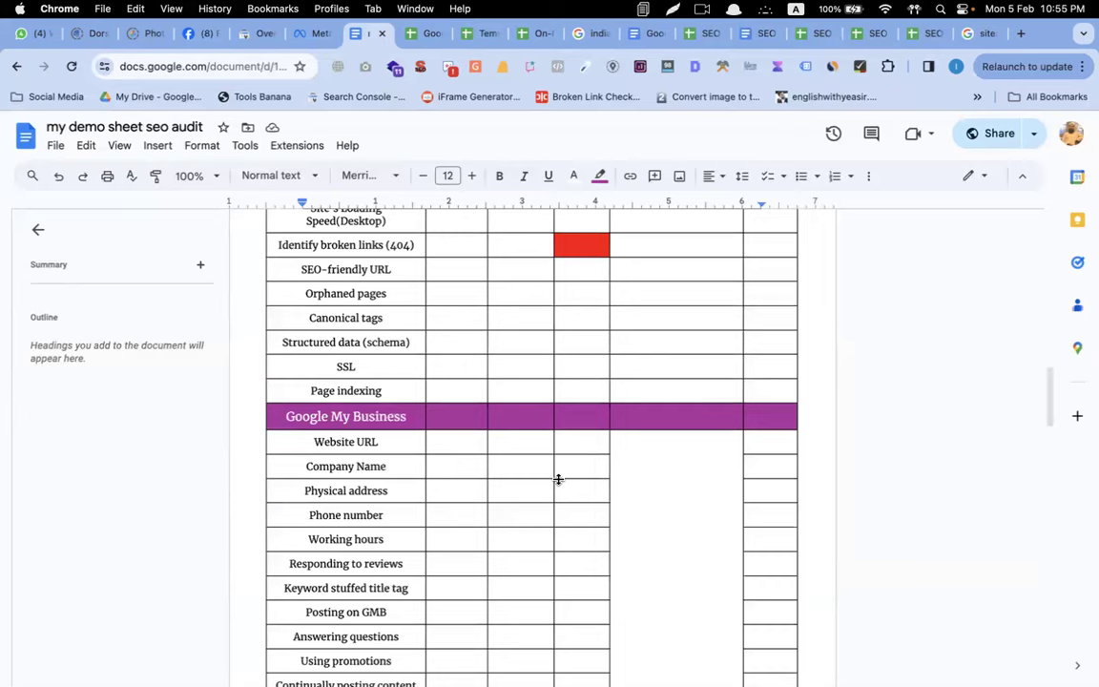
pyautogui.scroll(15, 558, 479)
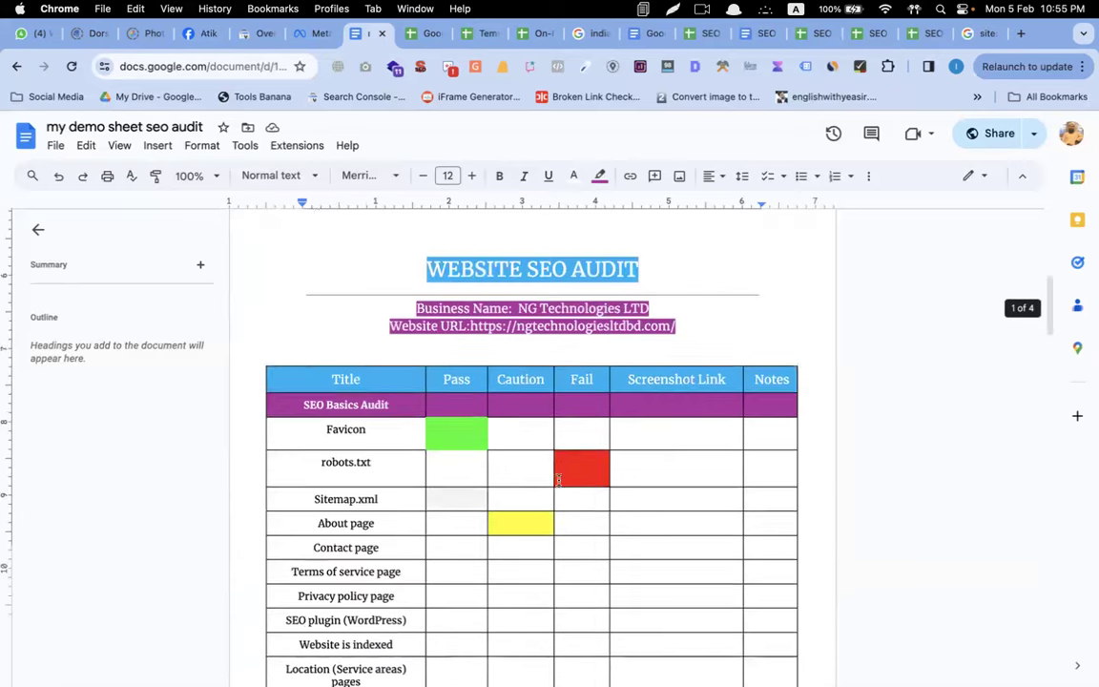
pyautogui.scroll(-5, 558, 479)
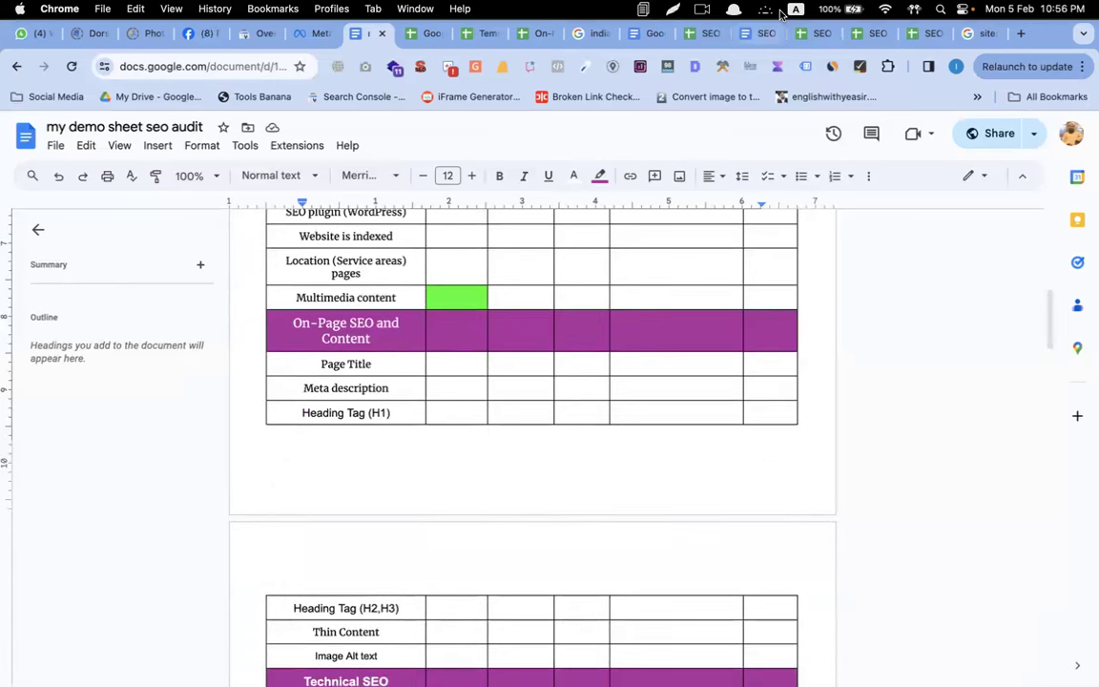
# Switch to the "SEO Audit for BCGsearchpdf" document and look from its introduction through the Technical & On-Page SEO issues to 4XX status code.
pyautogui.click(766, 36)
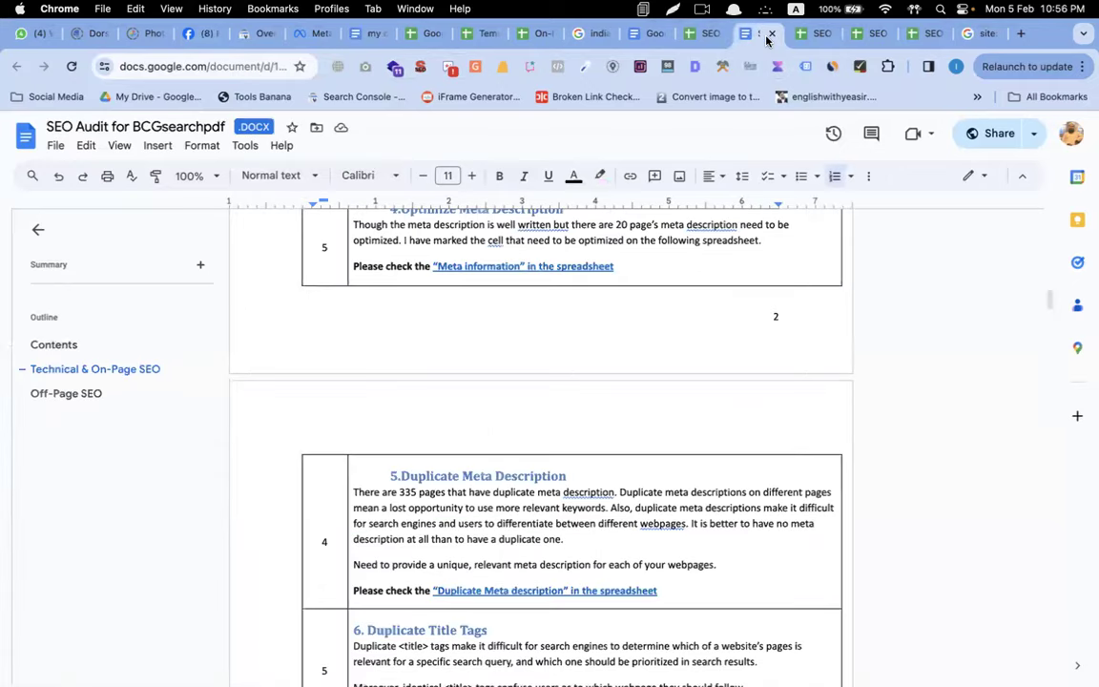
pyautogui.scroll(10, 613, 341)
pyautogui.scroll(5, 614, 340)
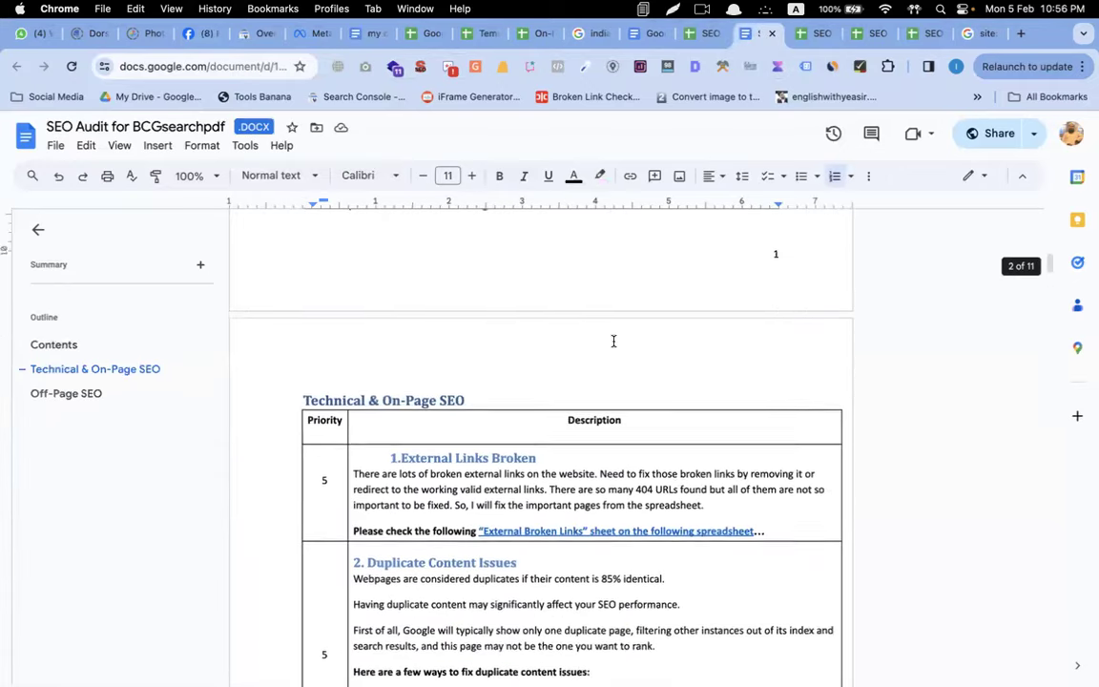
pyautogui.scroll(3, 613, 341)
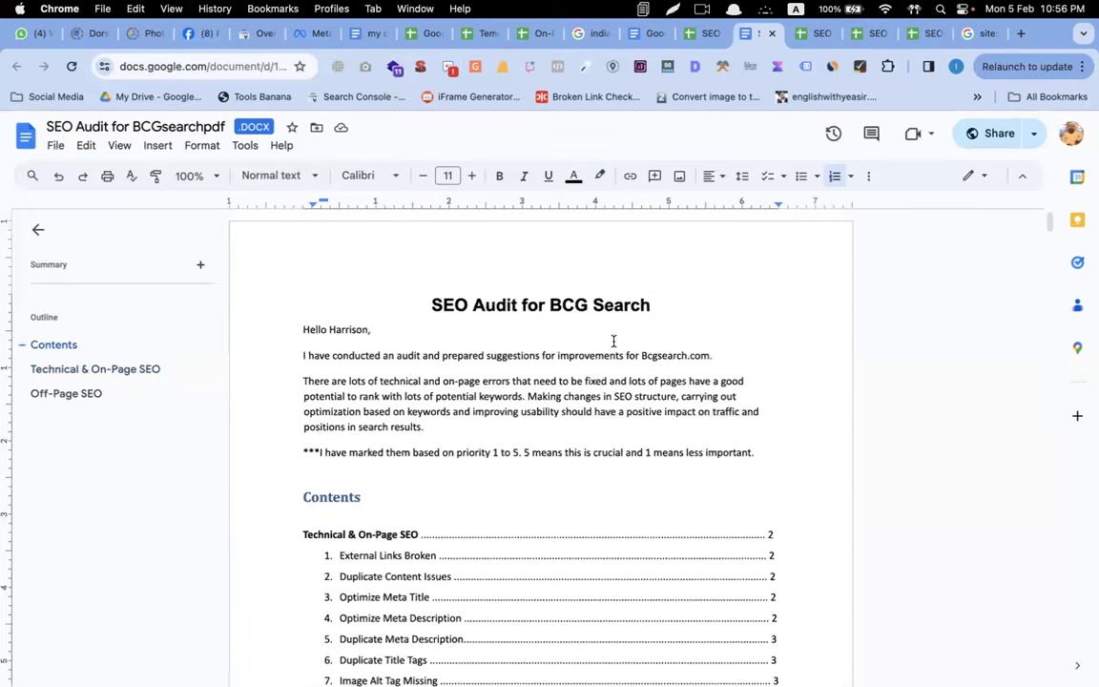
pyautogui.scroll(-20, 613, 341)
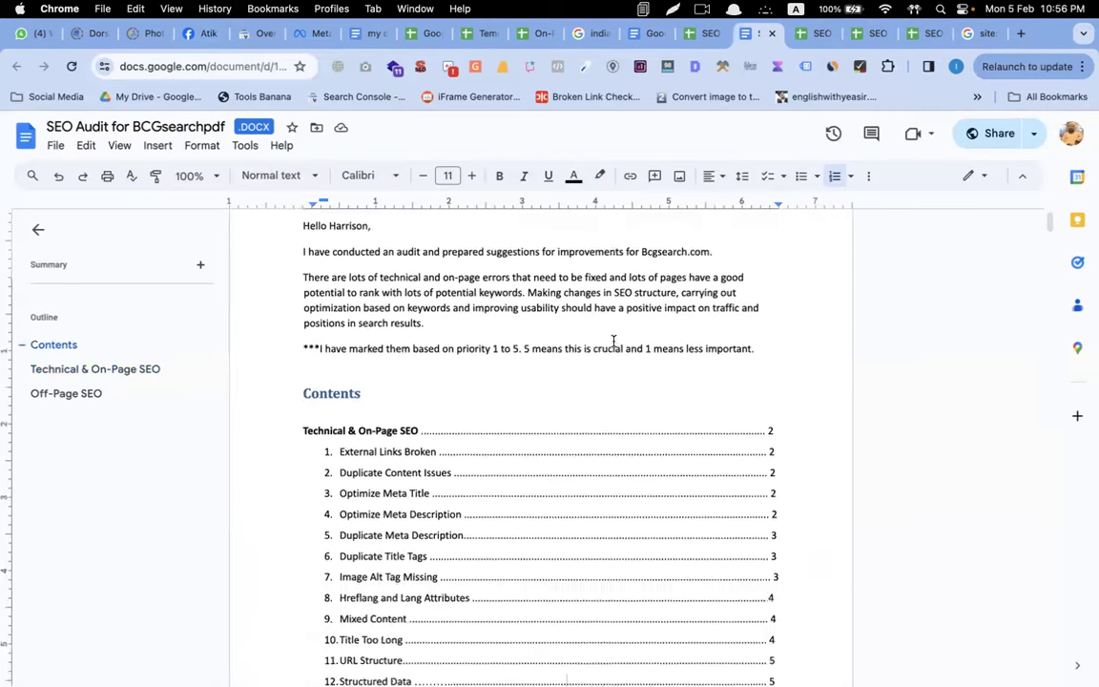
pyautogui.scroll(-10, 614, 340)
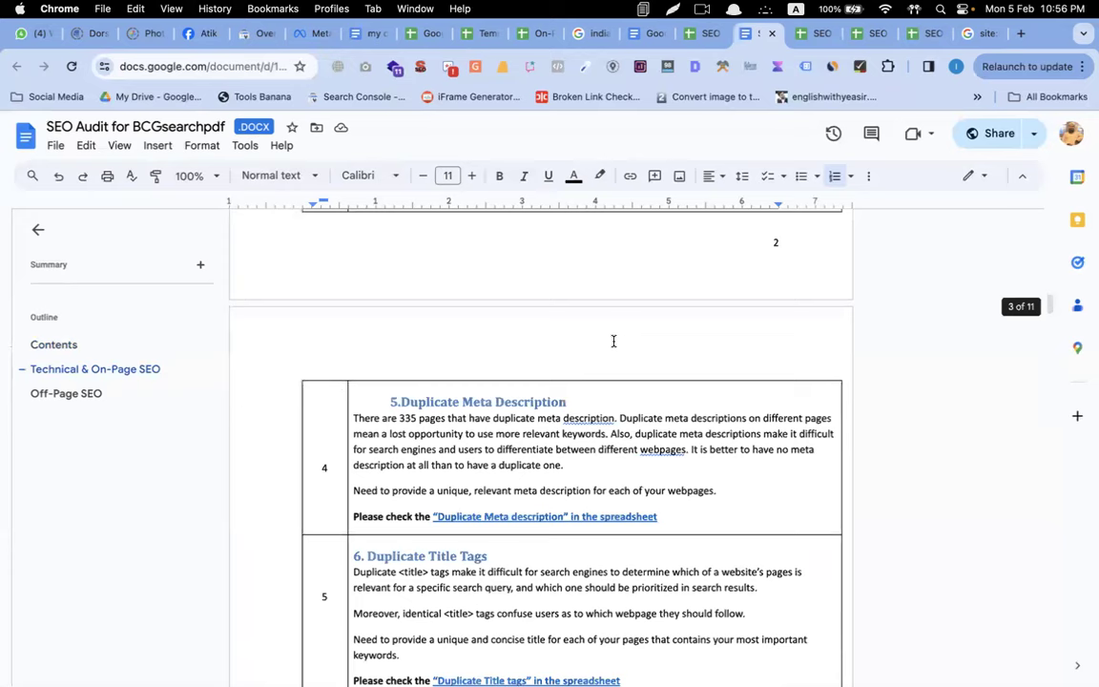
pyautogui.scroll(-20, 613, 341)
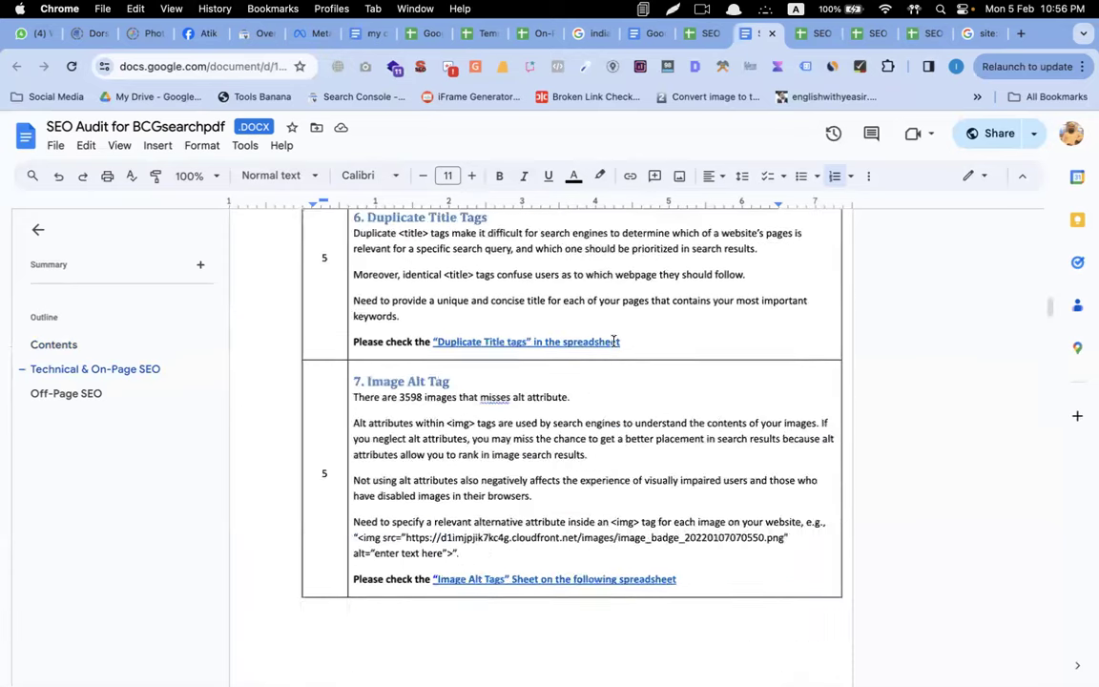
pyautogui.scroll(-20, 613, 341)
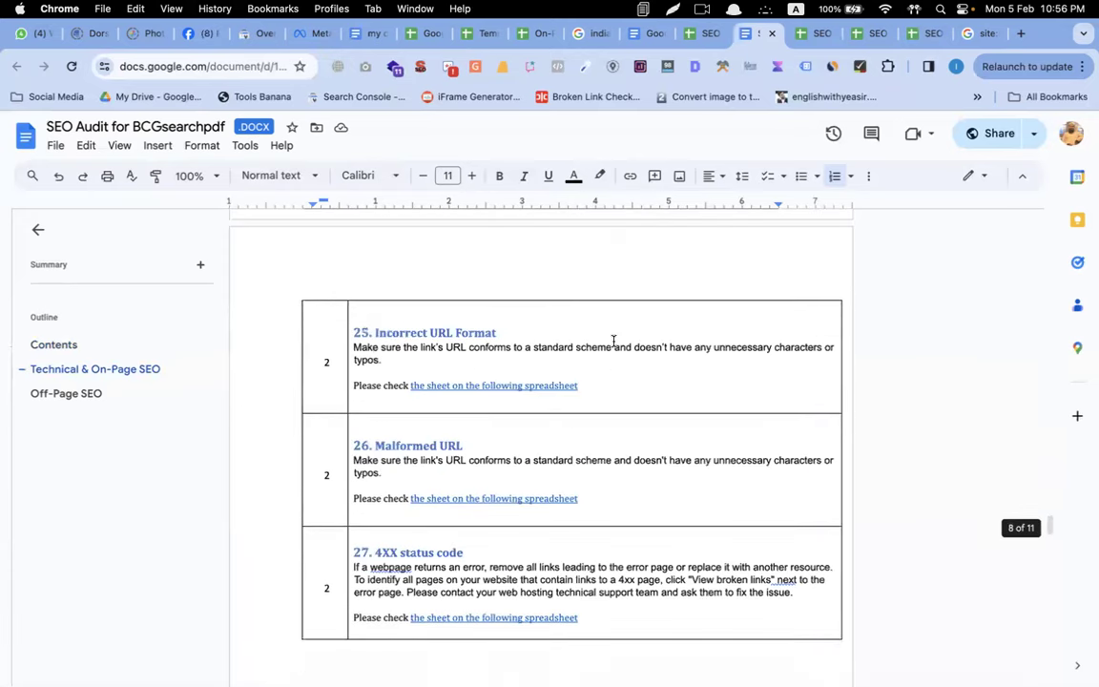
# Look back over the audit's contents list and its first Technical & On-Page SEO issues, ending at the document title.
pyautogui.scroll(20, 613, 341)
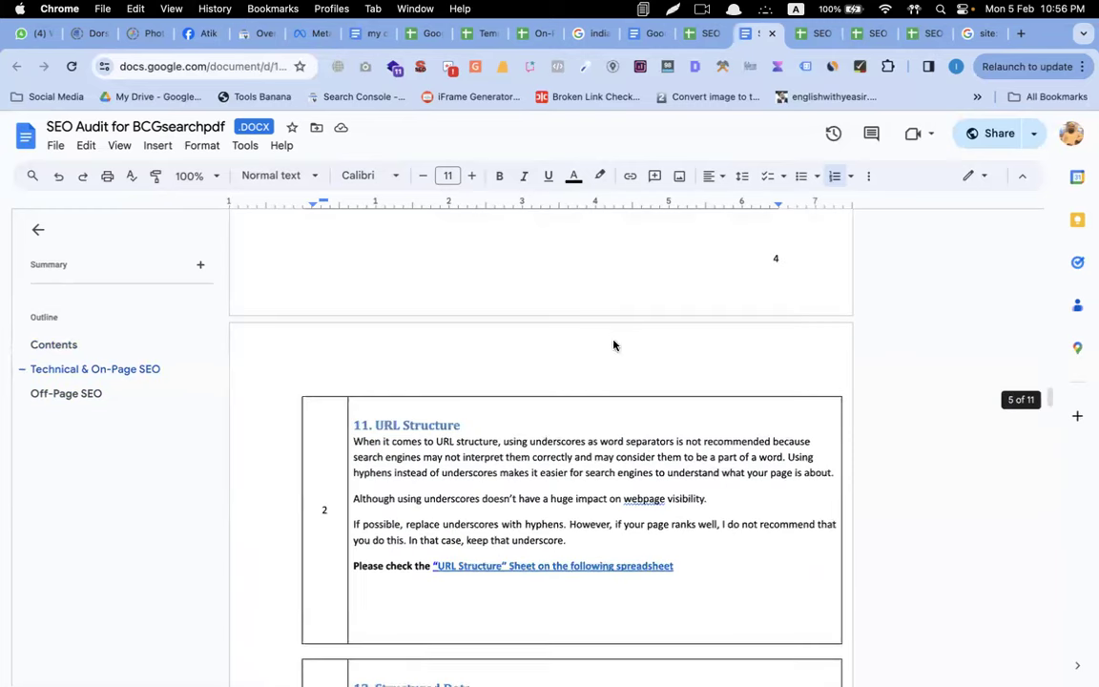
pyautogui.scroll(5, 613, 340)
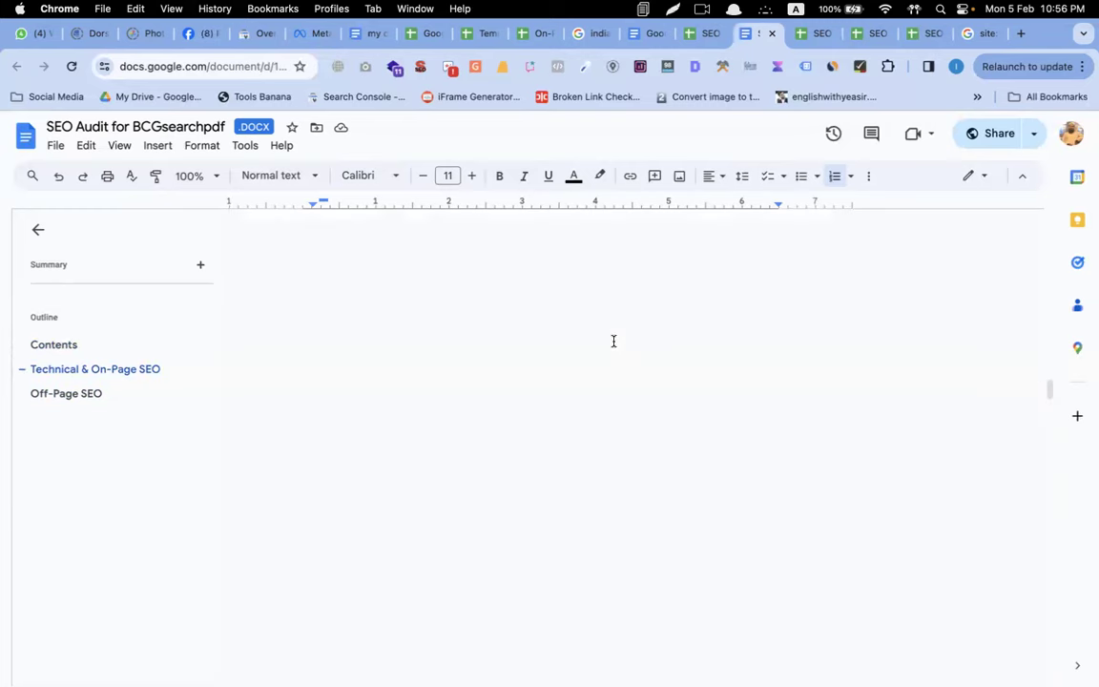
pyautogui.scroll(10, 613, 341)
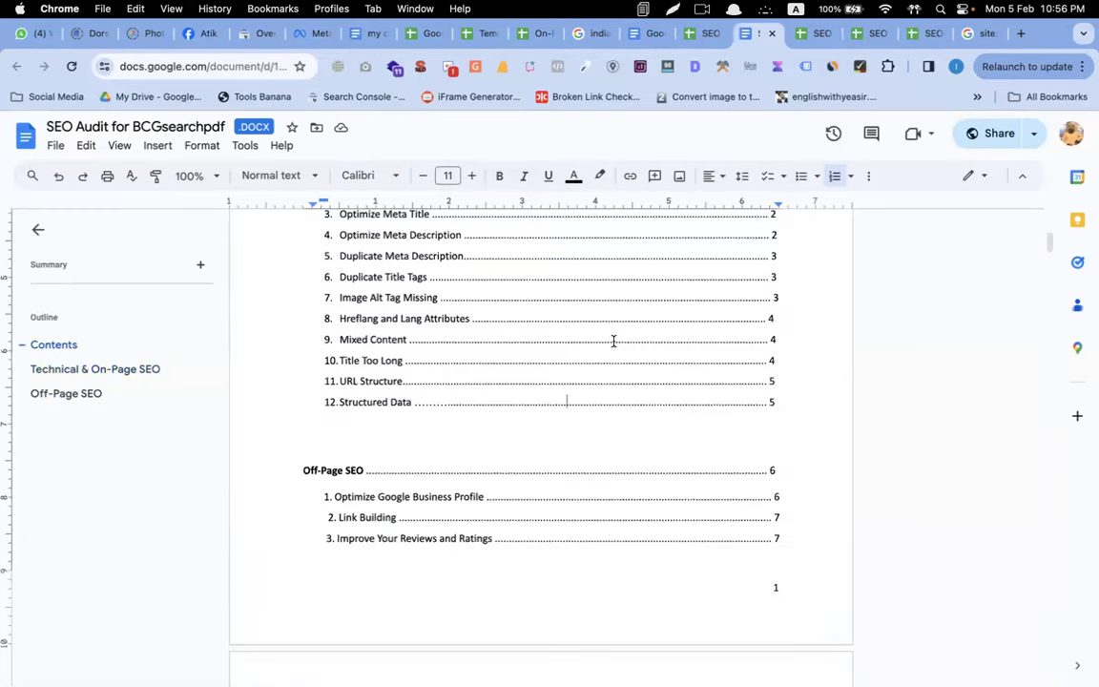
pyautogui.scroll(-10, 614, 340)
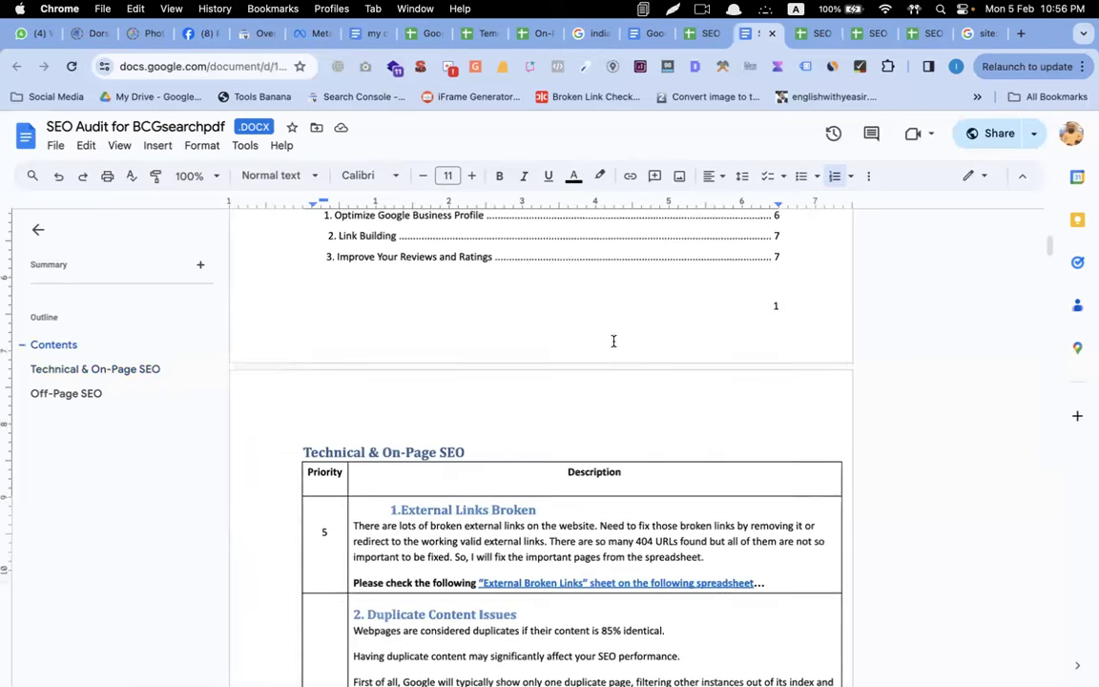
pyautogui.scroll(-1, 614, 340)
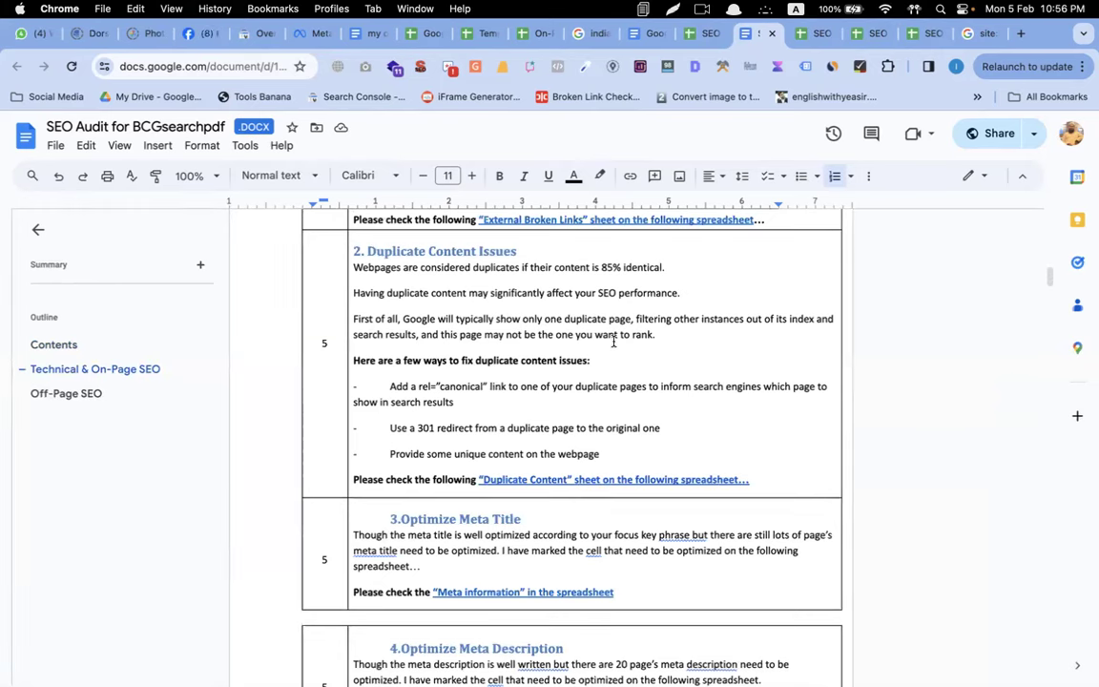
pyautogui.scroll(15, 614, 341)
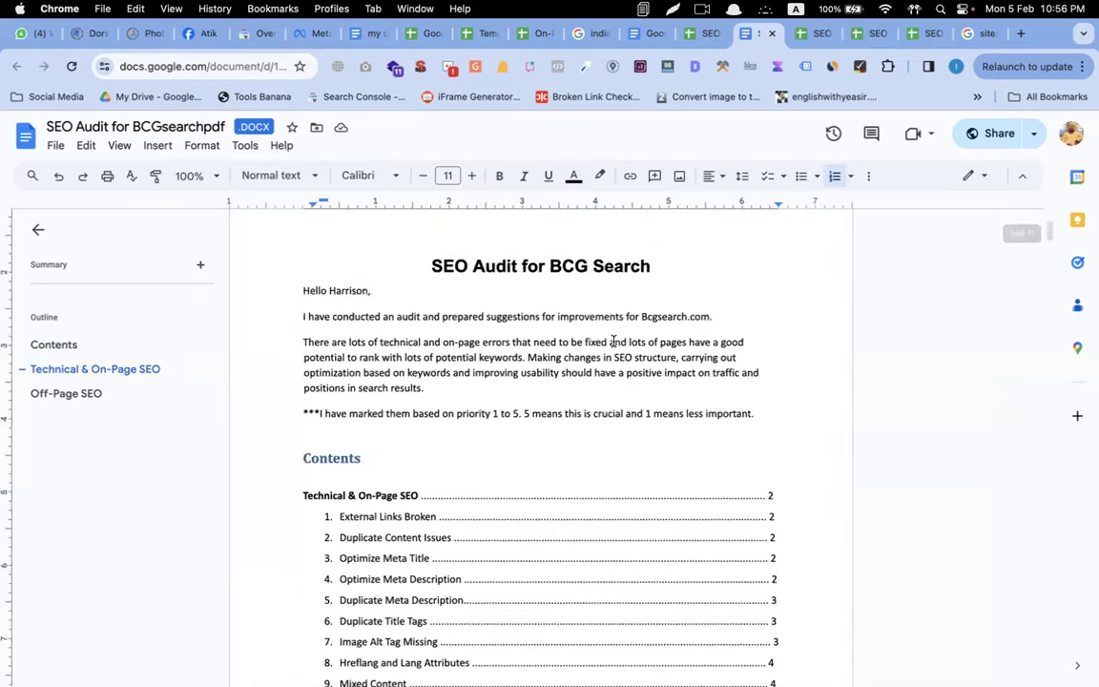
pyautogui.scroll(1, 613, 341)
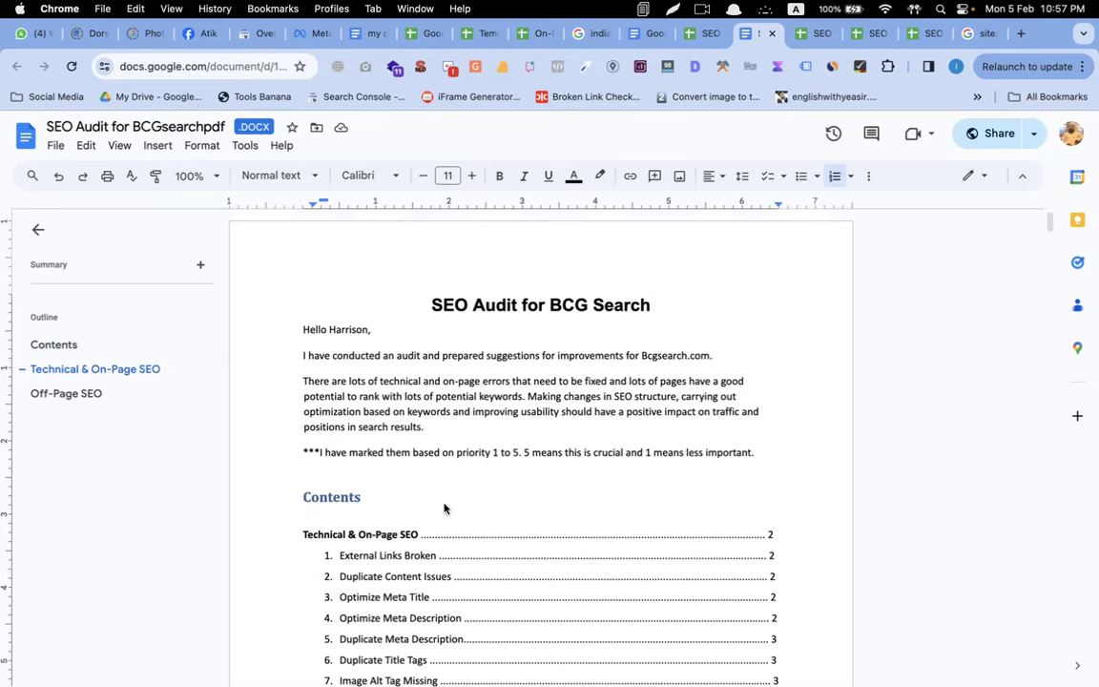
# Switch to the "my demo sheet seo audit" document, view its closing summary and notes, and go back up to its heading.
pyautogui.moveTo(453, 668)
pyautogui.click(368, 33)
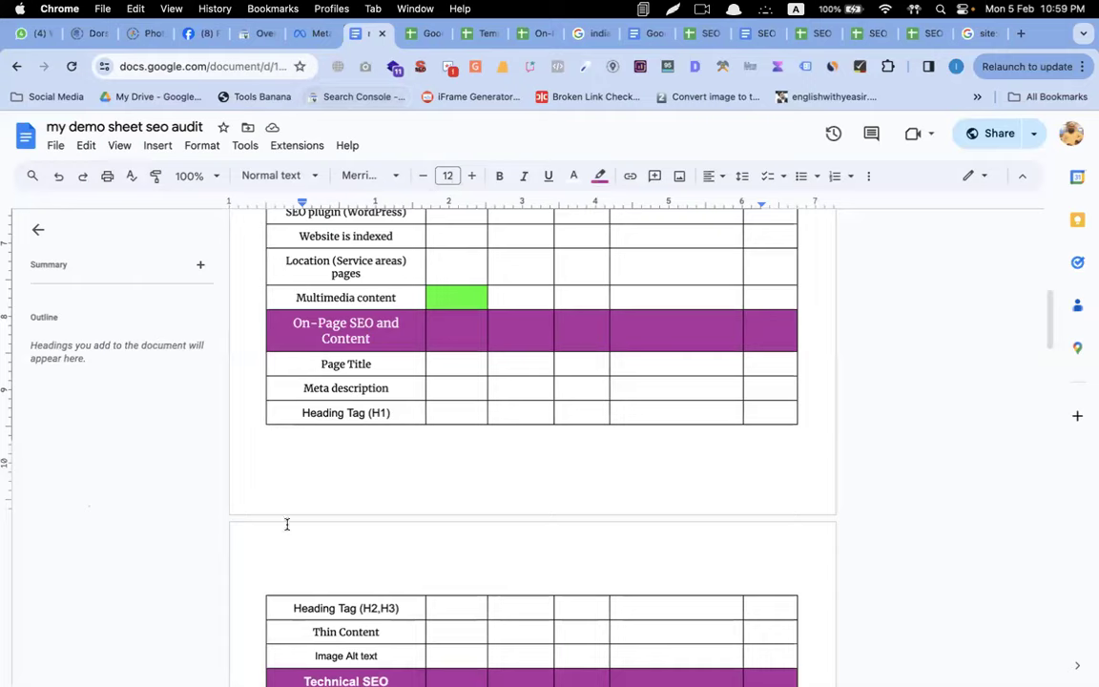
pyautogui.scroll(-12, 287, 523)
pyautogui.scroll(-8, 287, 523)
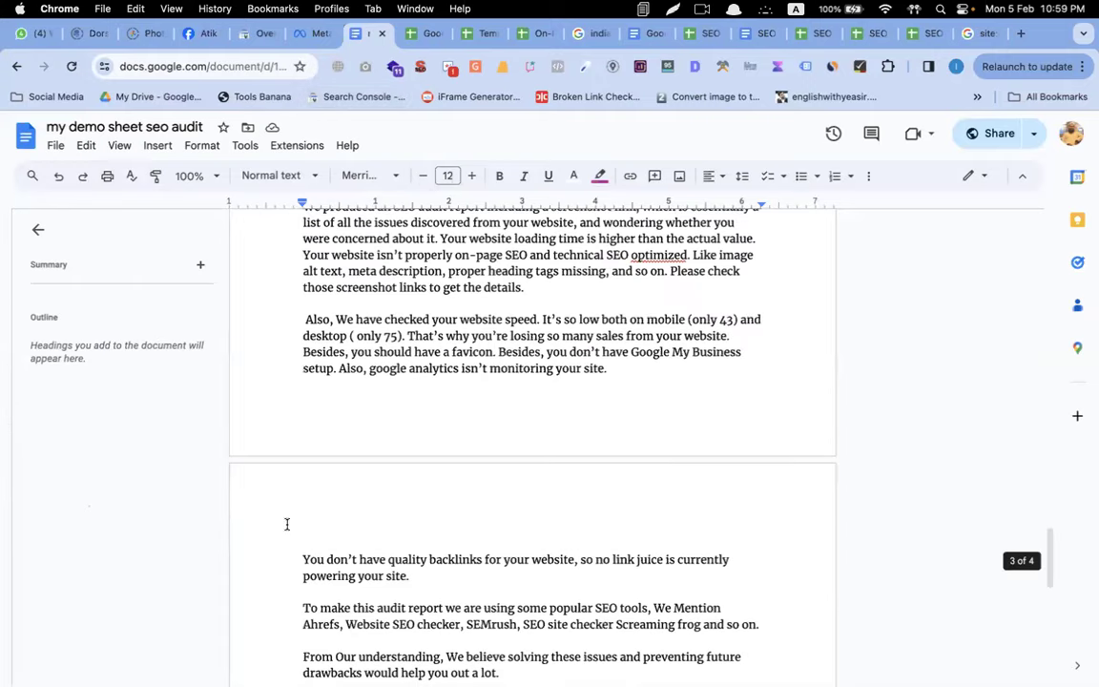
pyautogui.scroll(-4, 288, 524)
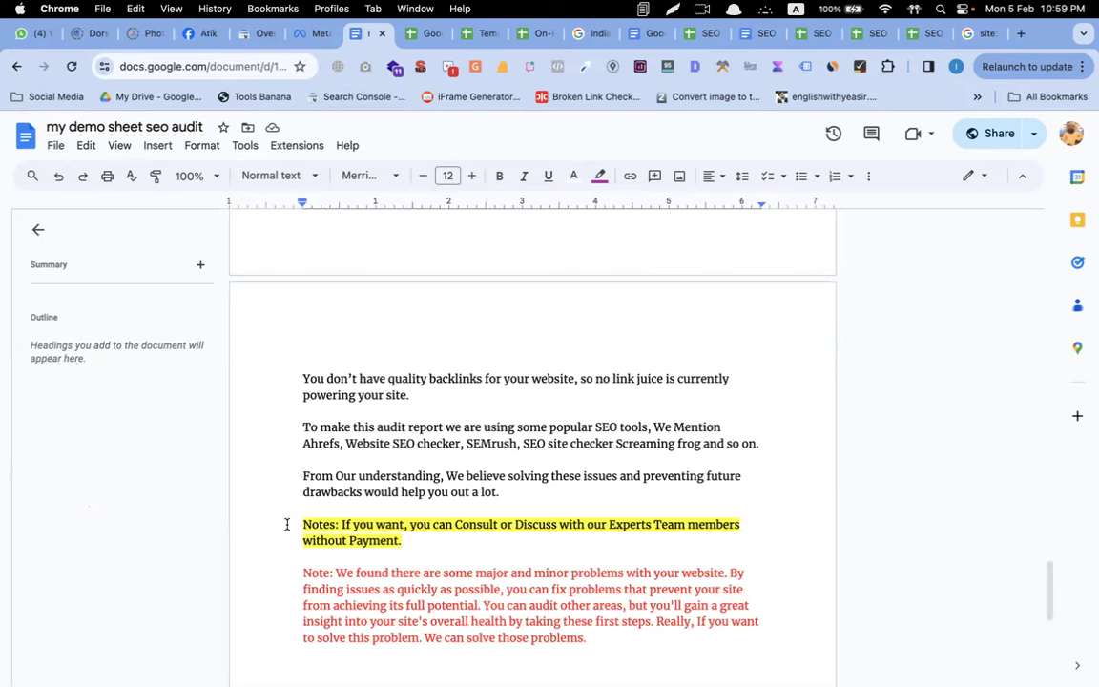
pyautogui.scroll(20, 287, 523)
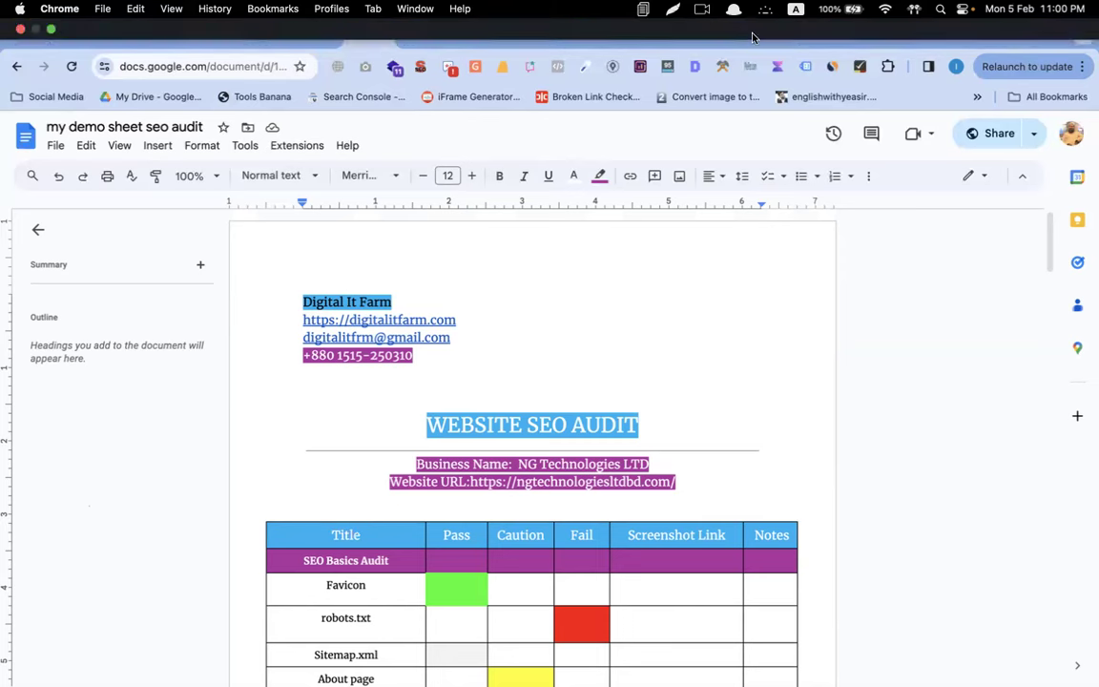
pyautogui.click(750, 35)
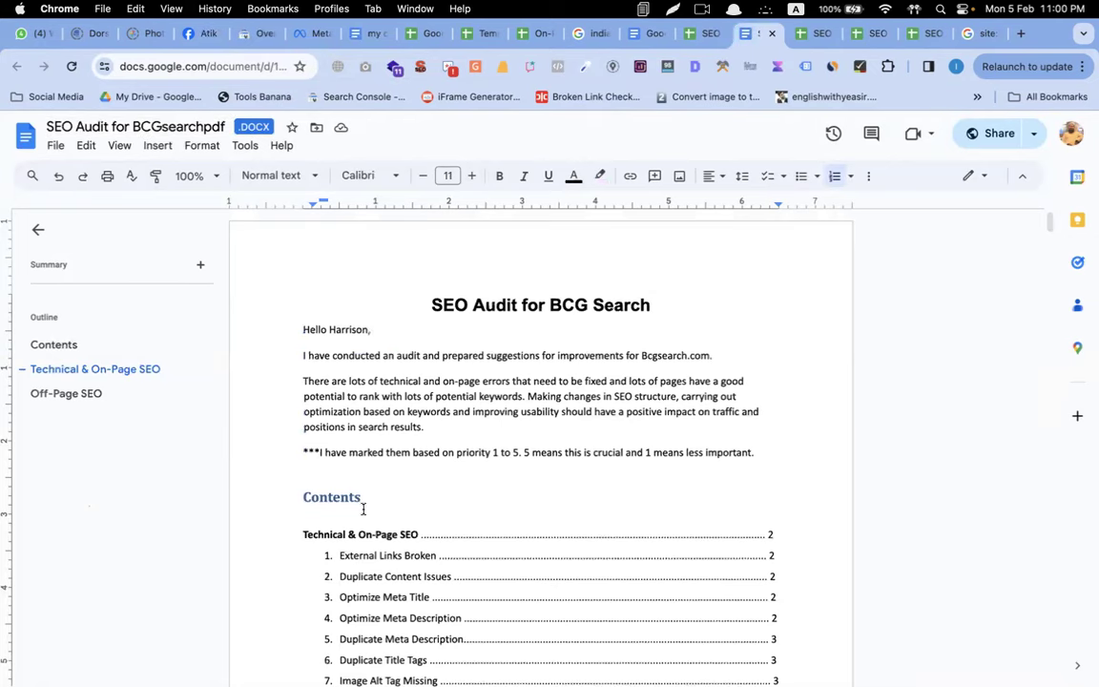
pyautogui.click(980, 35)
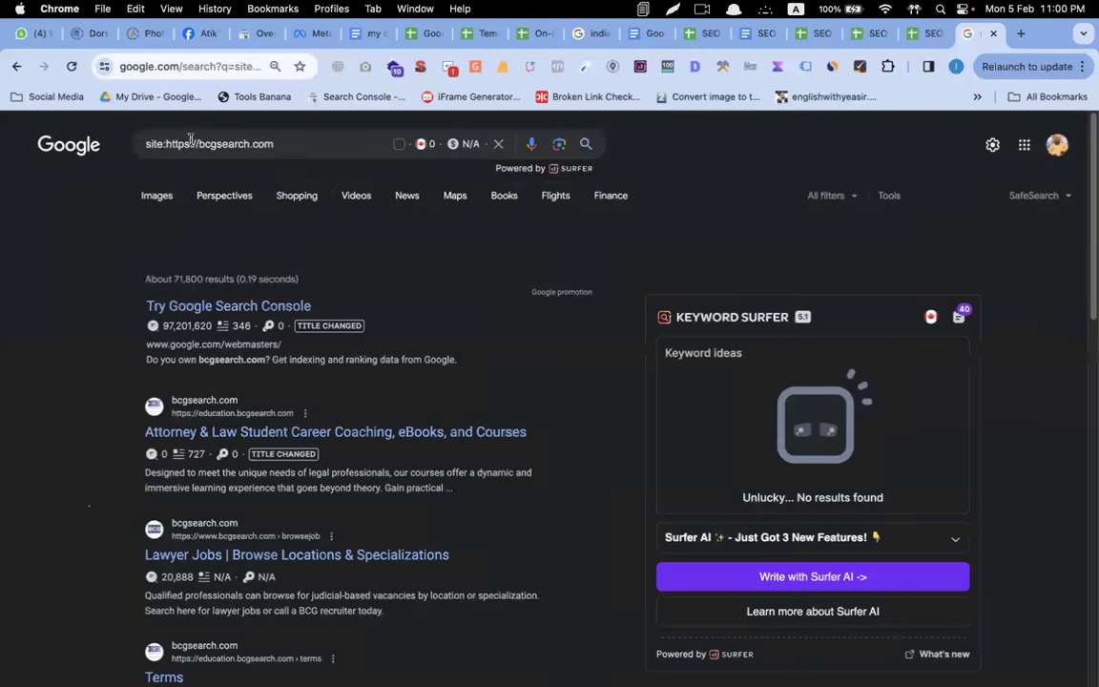
pyautogui.moveTo(197, 143); pyautogui.dragTo(248, 144)
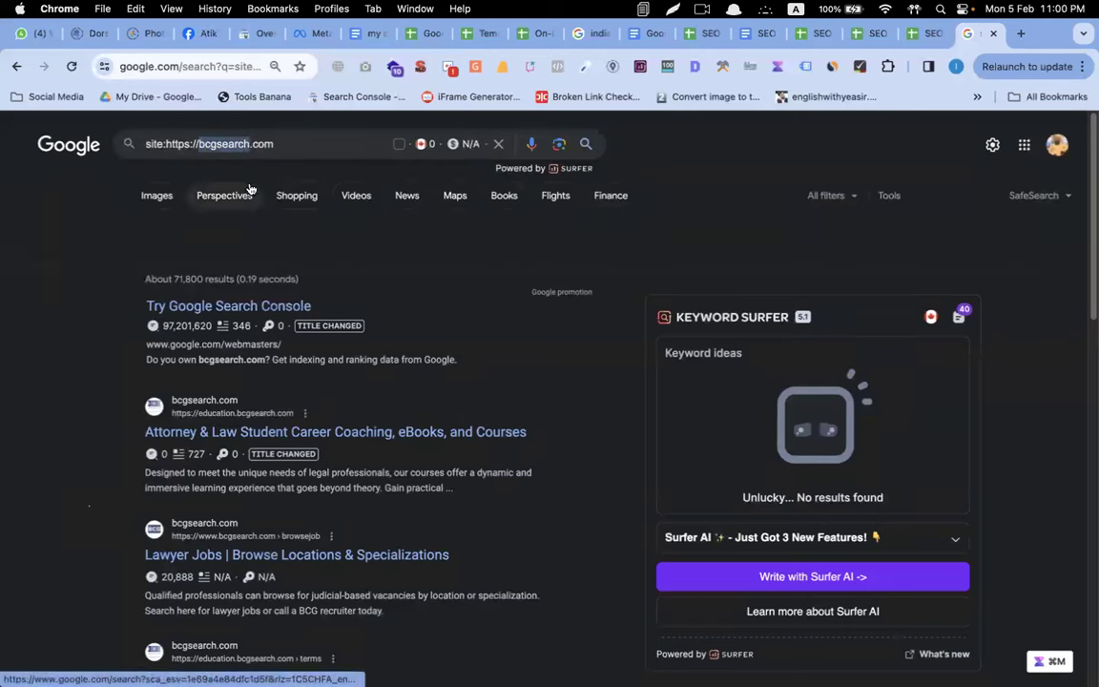
pyautogui.write('lawcr')
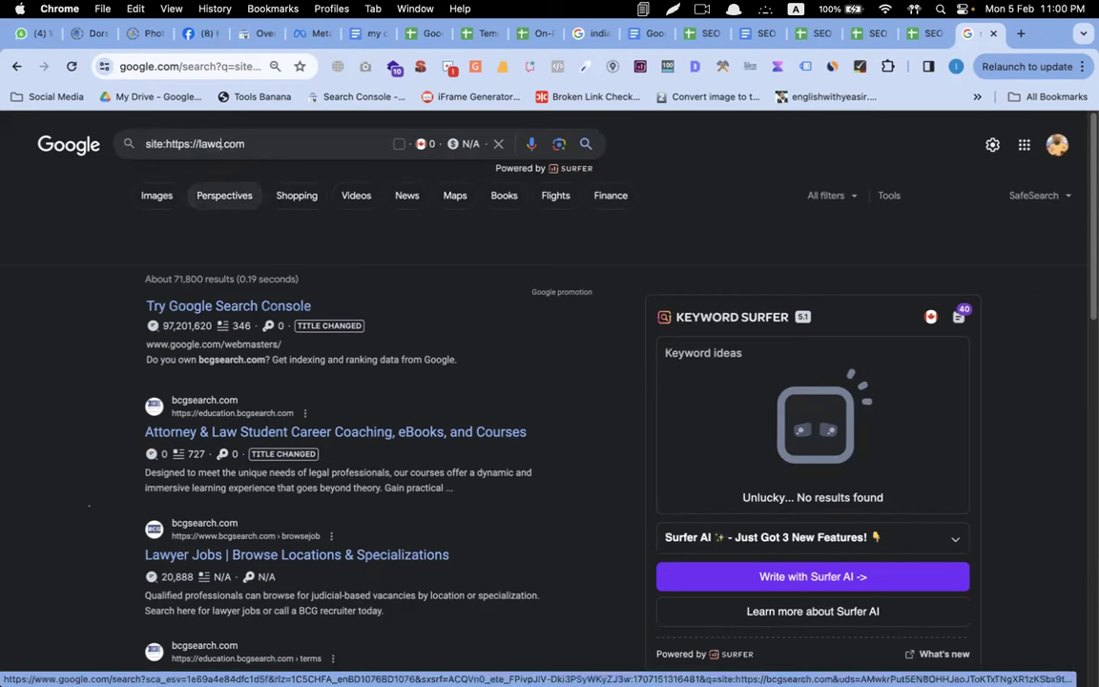
pyautogui.write('ossing')
pyautogui.press('Return')
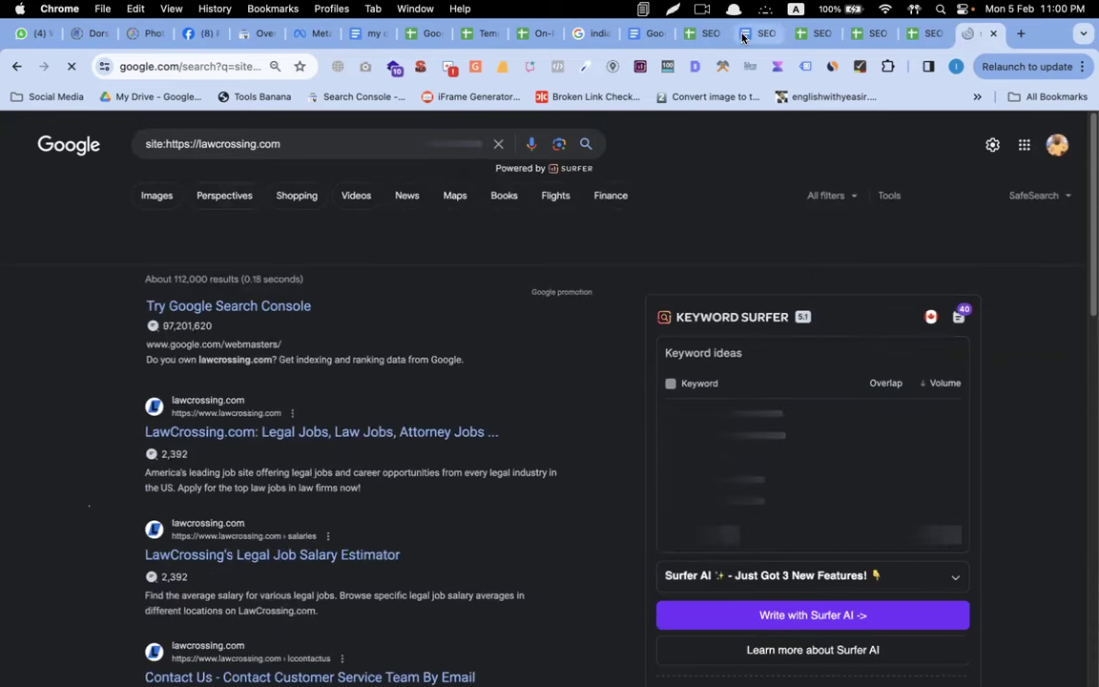
pyautogui.click(744, 34)
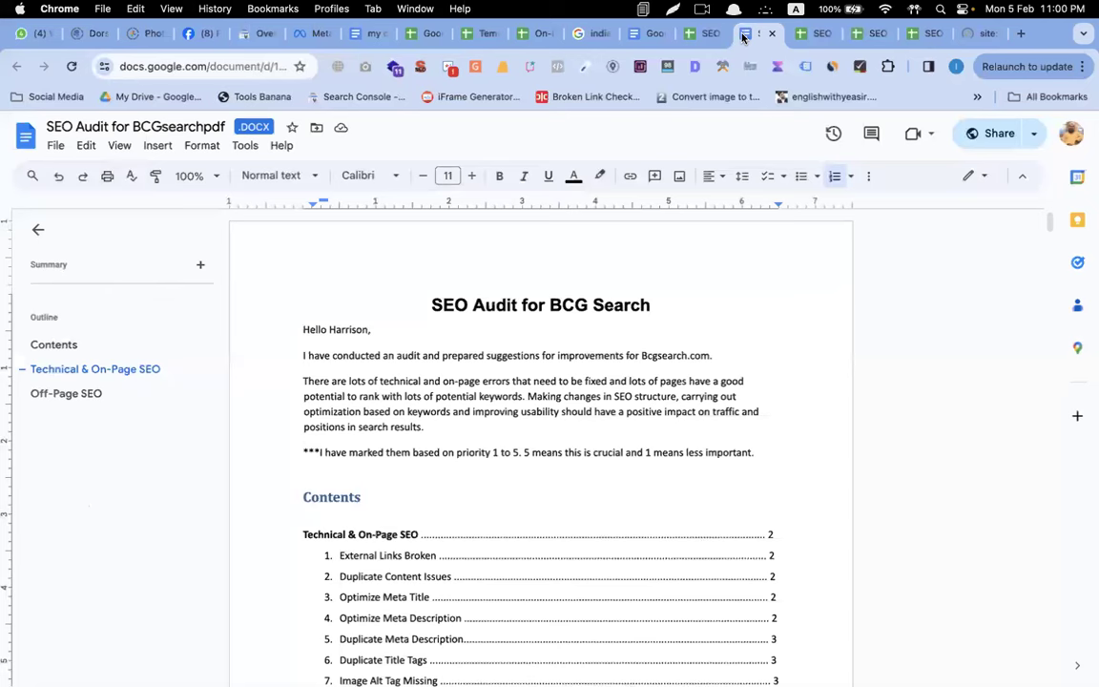